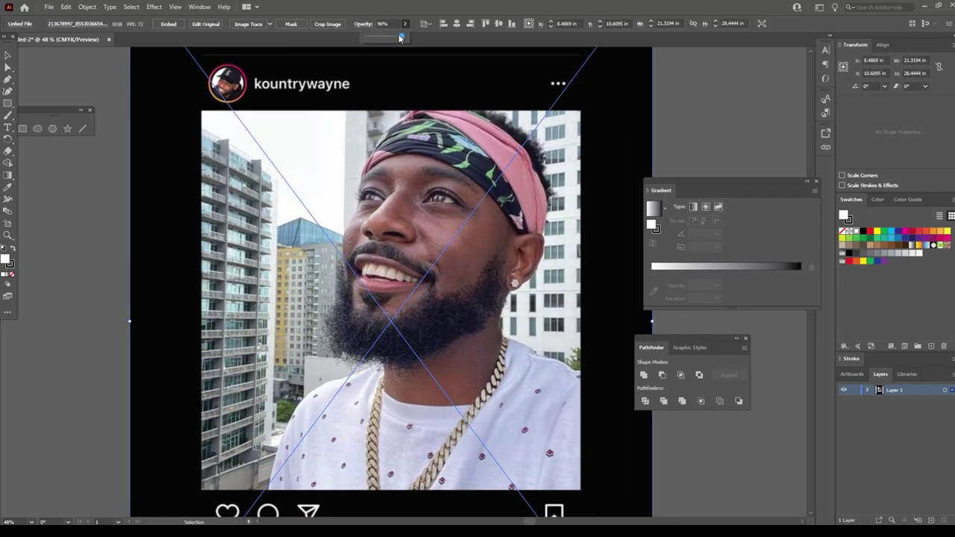
Fade the placed portrait photo to 60% opacity and add a new layer above it
{"action": "left_click", "coordinate": [382, 23]}
{"action": "type", "text": "60"}
{"action": "key", "text": "Return"}
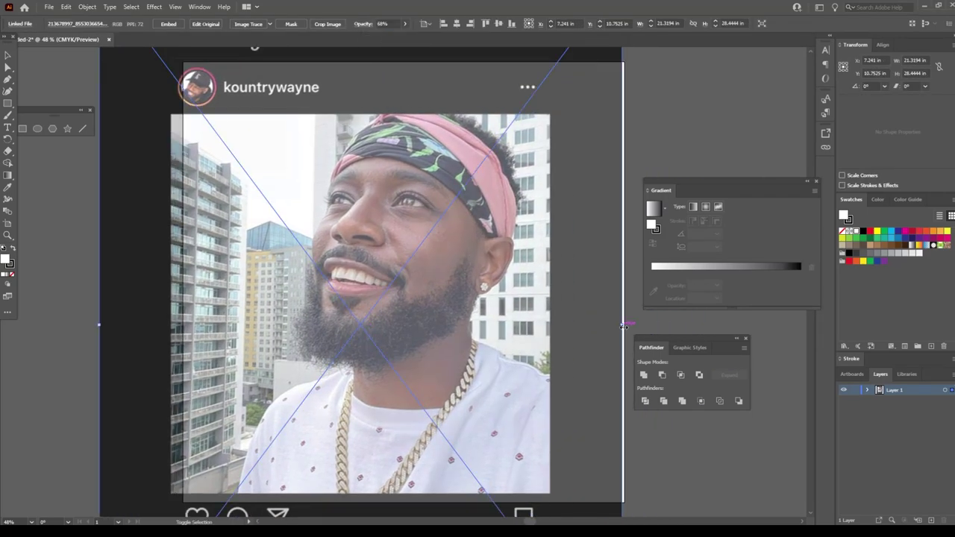
{"action": "left_click", "coordinate": [931, 520]}
Set the Calligraphic brush size to vary with Pressure and take the Paintbrush, zoomed in
{"action": "left_click", "coordinate": [261, 23]}
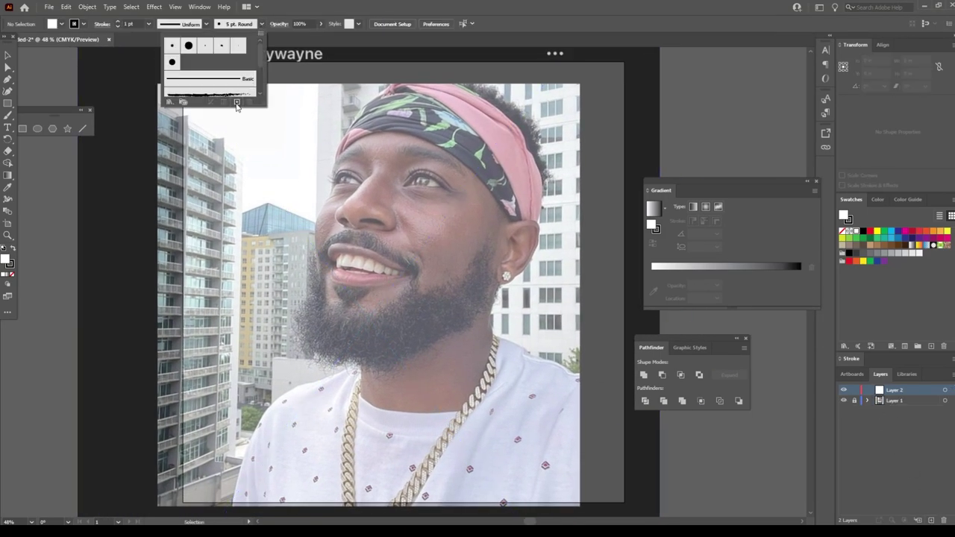
{"action": "left_click", "coordinate": [505, 421]}
{"action": "left_click", "coordinate": [553, 350]}
{"action": "key", "text": "b"}
{"action": "key", "text": "ctrl+plus"}
{"action": "key", "text": "ctrl+plus"}
{"action": "key", "text": "ctrl+plus"}
{"action": "key", "text": "ctrl+plus"}
Trace both nostrils as closed loops and the side of the nose up to the bridge
{"action": "scroll", "coordinate": [409, 343], "scroll_direction": "up", "scroll_amount": 5}
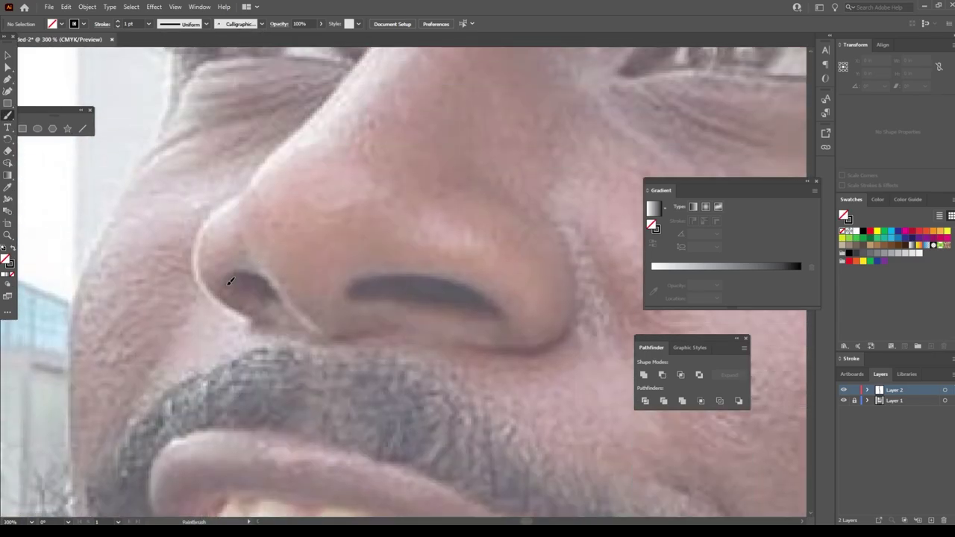
{"action": "left_click_drag", "start_coordinate": [228, 278], "coordinate": [392, 332]}
{"action": "left_click_drag", "start_coordinate": [347, 293], "coordinate": [500, 318]}
{"action": "left_click_drag", "start_coordinate": [351, 291], "coordinate": [496, 309]}
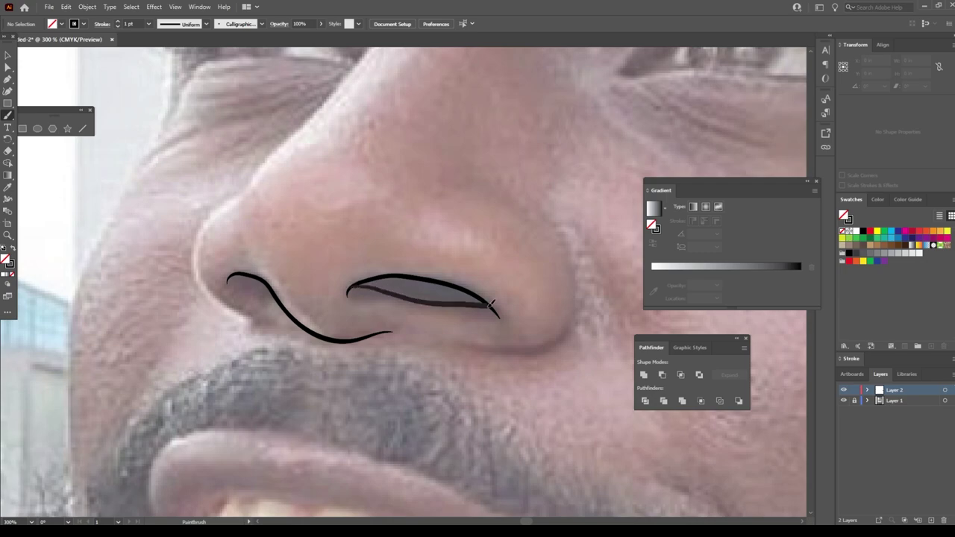
{"action": "left_click_drag", "start_coordinate": [230, 273], "coordinate": [273, 293]}
{"action": "scroll", "coordinate": [224, 314], "scroll_direction": "up", "scroll_amount": 2}
{"action": "left_click_drag", "start_coordinate": [253, 364], "coordinate": [254, 225]}
{"action": "scroll", "coordinate": [254, 226], "scroll_direction": "up", "scroll_amount": 3}
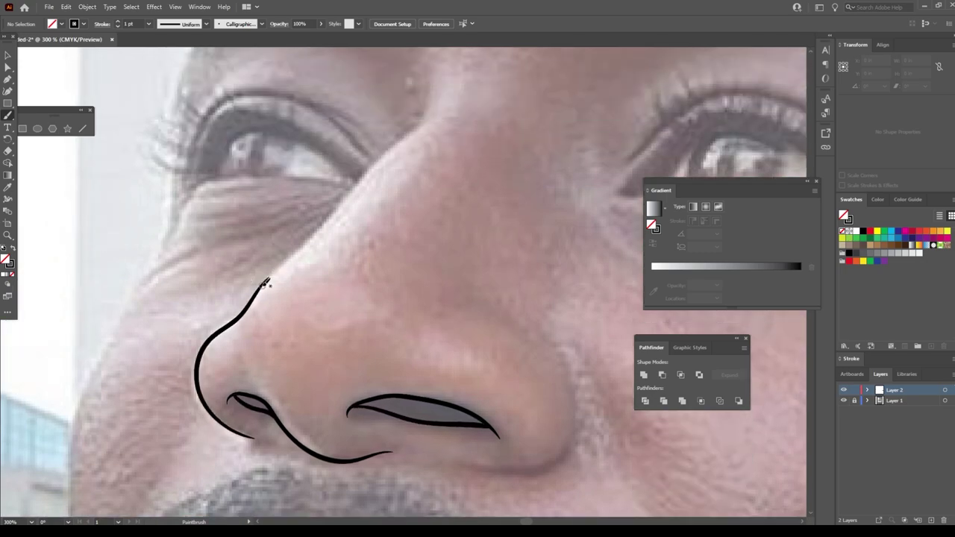
{"action": "left_click_drag", "start_coordinate": [267, 279], "coordinate": [427, 96]}
{"action": "scroll", "coordinate": [507, 292], "scroll_direction": "down", "scroll_amount": 4}
{"action": "scroll", "coordinate": [508, 292], "scroll_direction": "right", "scroll_amount": 3}
{"action": "mouse_move", "coordinate": [393, 372]}
{"action": "left_mouse_down"}
{"action": "mouse_move", "coordinate": [497, 363]}
{"action": "mouse_move", "coordinate": [467, 229]}
{"action": "left_mouse_up"}
Draw both eyes with upper and lower eyelids, creases and under-eye curves
{"action": "key", "text": "ctrl+plus"}
{"action": "scroll", "coordinate": [492, 386], "scroll_direction": "up", "scroll_amount": 3}
{"action": "mouse_move", "coordinate": [236, 366]}
{"action": "left_mouse_down"}
{"action": "mouse_move", "coordinate": [263, 304]}
{"action": "mouse_move", "coordinate": [485, 287]}
{"action": "left_mouse_up"}
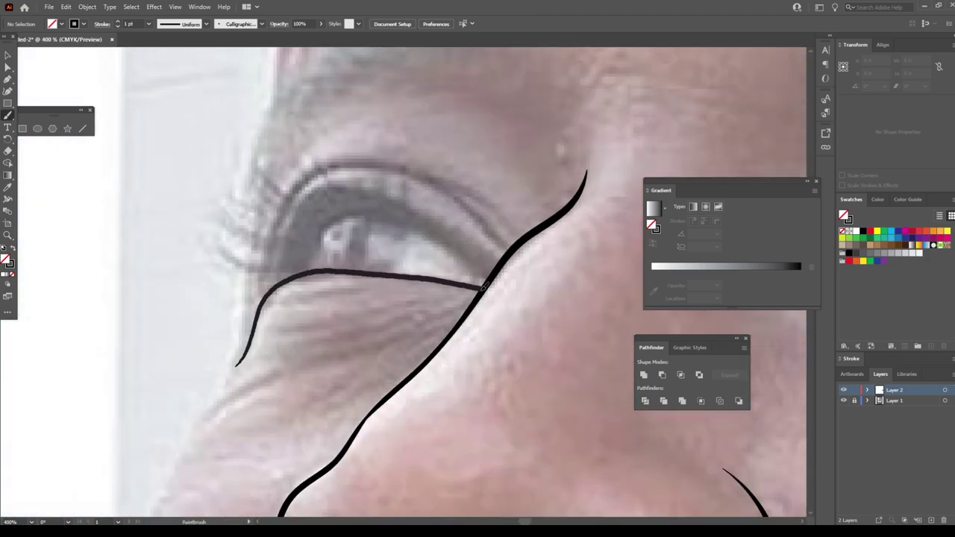
{"action": "left_click_drag", "start_coordinate": [284, 274], "coordinate": [489, 282]}
{"action": "mouse_move", "coordinate": [265, 295]}
{"action": "left_mouse_down"}
{"action": "mouse_move", "coordinate": [269, 257]}
{"action": "mouse_move", "coordinate": [479, 212]}
{"action": "left_mouse_up"}
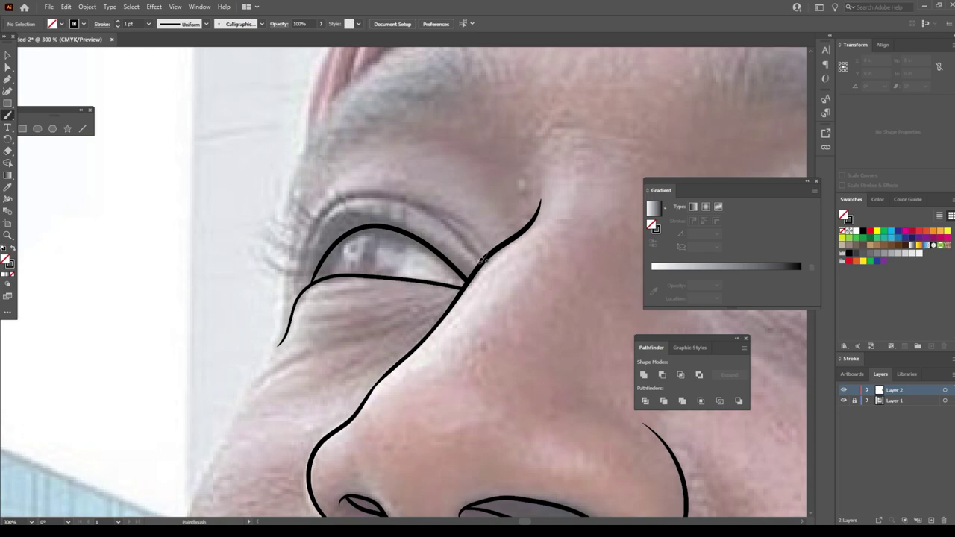
{"action": "mouse_move", "coordinate": [432, 205]}
{"action": "left_mouse_down"}
{"action": "mouse_move", "coordinate": [299, 277]}
{"action": "mouse_move", "coordinate": [490, 250]}
{"action": "left_mouse_up"}
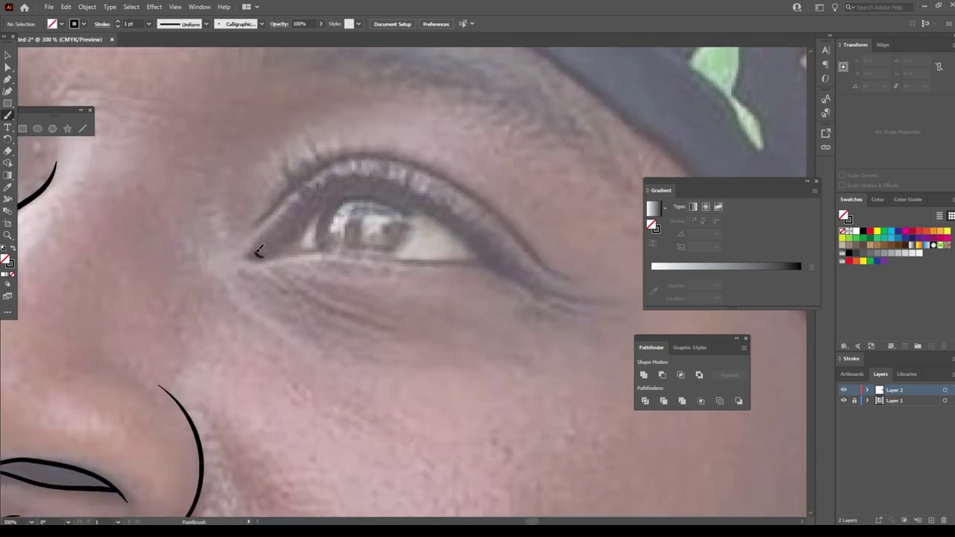
{"action": "mouse_move", "coordinate": [258, 252]}
{"action": "left_mouse_down"}
{"action": "mouse_move", "coordinate": [394, 181]}
{"action": "mouse_move", "coordinate": [528, 283]}
{"action": "mouse_move", "coordinate": [375, 254]}
{"action": "mouse_move", "coordinate": [494, 262]}
{"action": "left_mouse_up"}
{"action": "left_click_drag", "start_coordinate": [252, 228], "coordinate": [555, 274]}
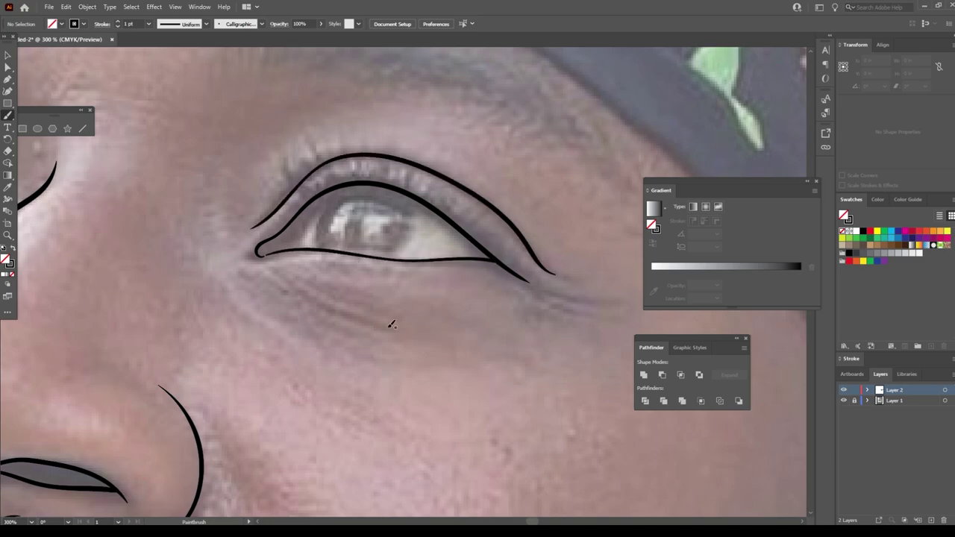
{"action": "left_click_drag", "start_coordinate": [404, 330], "coordinate": [279, 282]}
{"action": "left_click_drag", "start_coordinate": [292, 300], "coordinate": [263, 275]}
Add short strokes beside the nose, at the mouth corner, and the cheek line
{"action": "left_click_drag", "start_coordinate": [212, 293], "coordinate": [316, 325]}
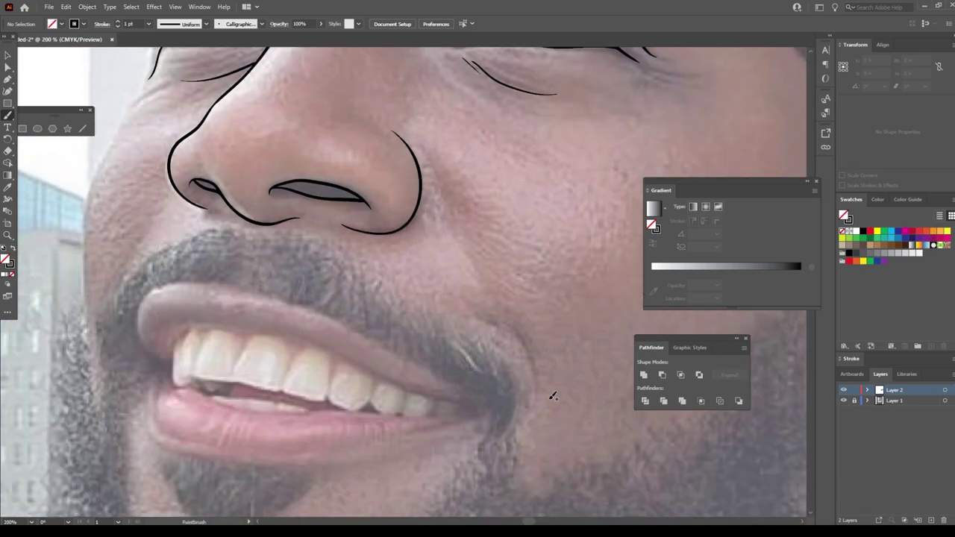
{"action": "left_click_drag", "start_coordinate": [535, 409], "coordinate": [495, 315]}
{"action": "left_click_drag", "start_coordinate": [431, 157], "coordinate": [467, 254]}
{"action": "key", "text": "ctrl+minus"}
{"action": "key", "text": "ctrl+minus"}
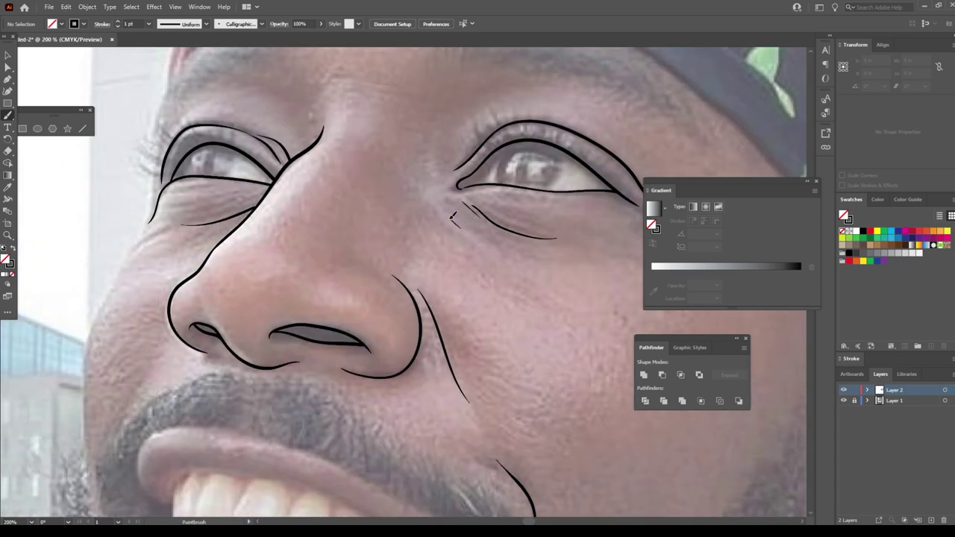
{"action": "key", "text": "ctrl+plus"}
{"action": "key", "text": "ctrl+plus"}
{"action": "key", "text": "ctrl+plus"}
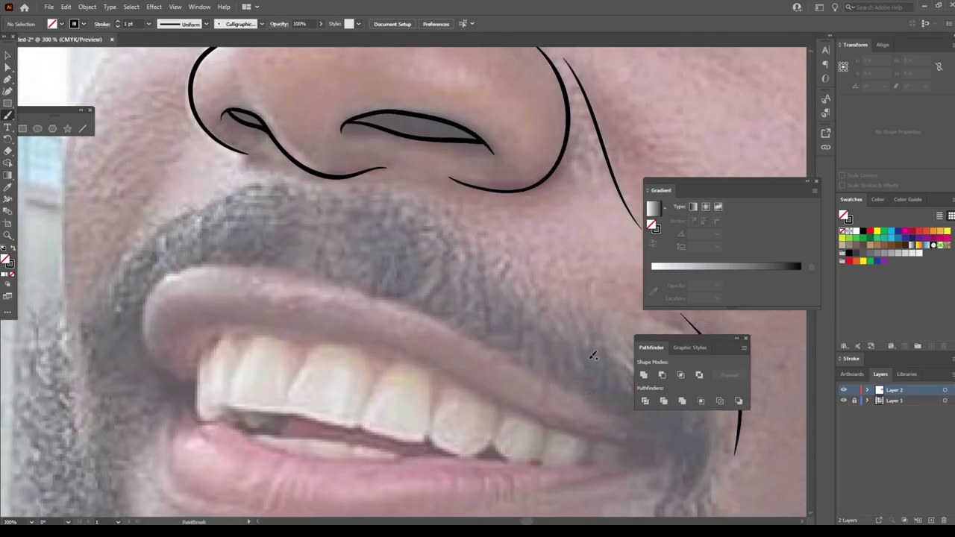
Outline the upper lip, the top of the teeth and the lower lip
{"action": "mouse_move", "coordinate": [192, 381]}
{"action": "left_mouse_down"}
{"action": "mouse_move", "coordinate": [196, 267]}
{"action": "mouse_move", "coordinate": [431, 307]}
{"action": "mouse_move", "coordinate": [682, 444]}
{"action": "left_mouse_up"}
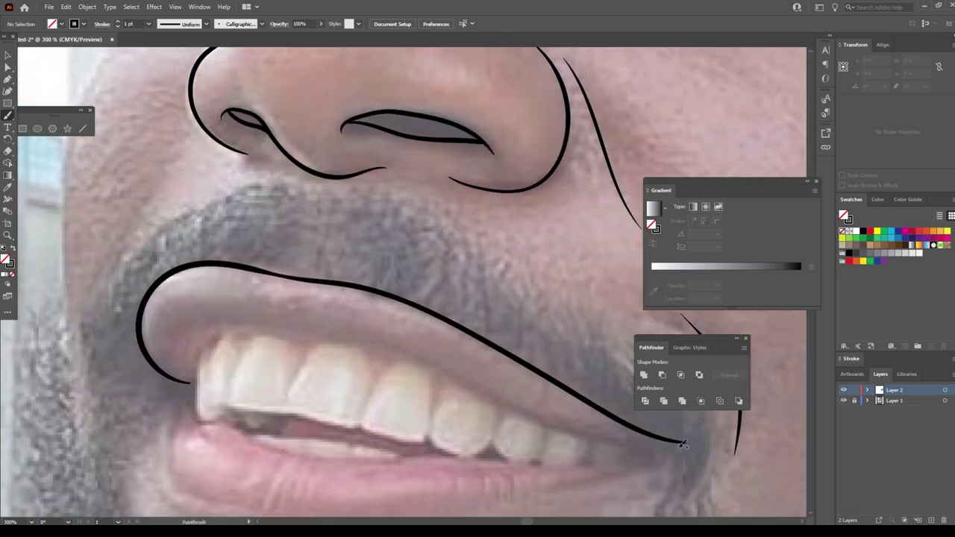
{"action": "scroll", "coordinate": [682, 445], "scroll_direction": "down", "scroll_amount": 1}
{"action": "left_click_drag", "start_coordinate": [716, 342], "coordinate": [726, 308]}
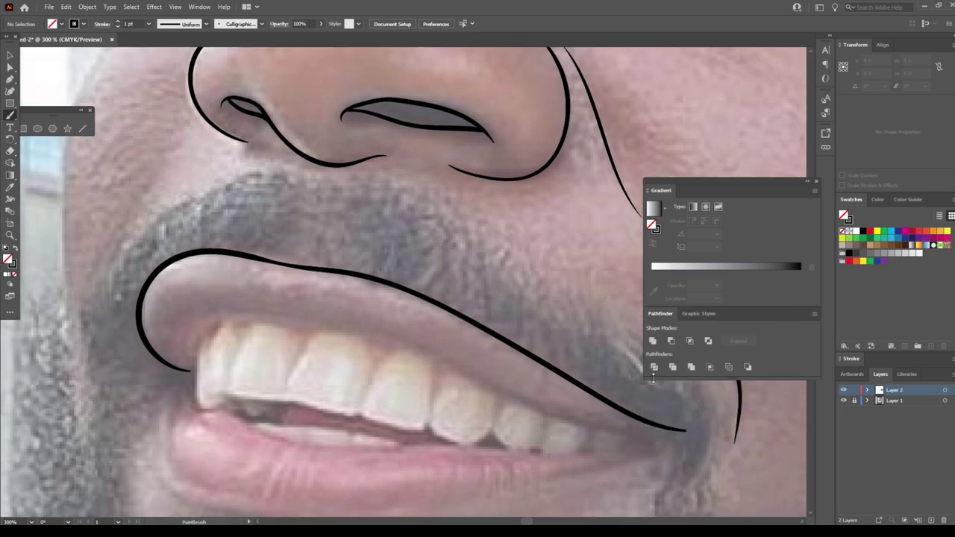
{"action": "left_click_drag", "start_coordinate": [653, 378], "coordinate": [715, 379]}
{"action": "scroll", "coordinate": [614, 470], "scroll_direction": "down", "scroll_amount": 3}
{"action": "mouse_move", "coordinate": [200, 306]}
{"action": "left_mouse_down"}
{"action": "mouse_move", "coordinate": [315, 292]}
{"action": "mouse_move", "coordinate": [559, 375]}
{"action": "mouse_move", "coordinate": [661, 398]}
{"action": "left_mouse_up"}
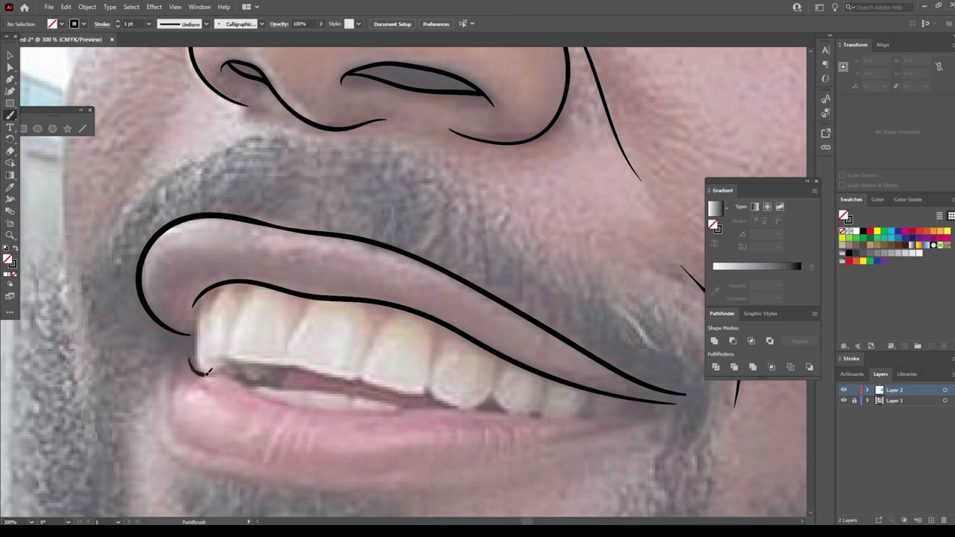
{"action": "mouse_move", "coordinate": [209, 371]}
{"action": "left_mouse_down"}
{"action": "mouse_move", "coordinate": [452, 411]}
{"action": "mouse_move", "coordinate": [683, 401]}
{"action": "left_mouse_up"}
{"action": "mouse_move", "coordinate": [182, 349]}
{"action": "left_mouse_down"}
{"action": "mouse_move", "coordinate": [166, 394]}
{"action": "mouse_move", "coordinate": [409, 484]}
{"action": "mouse_move", "coordinate": [680, 402]}
{"action": "left_mouse_up"}
Draw the mouth-corner line and trace the upper and lower teeth edges
{"action": "key", "text": "ctrl+0"}
{"action": "scroll", "coordinate": [587, 398], "scroll_direction": "up", "scroll_amount": 5}
{"action": "left_click_drag", "start_coordinate": [253, 409], "coordinate": [259, 288]}
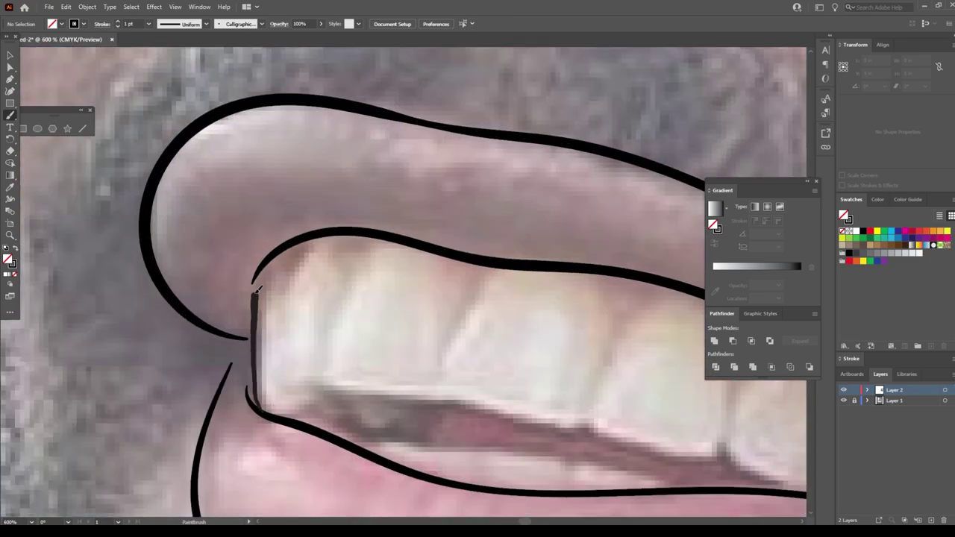
{"action": "scroll", "coordinate": [523, 414], "scroll_direction": "down", "scroll_amount": 2}
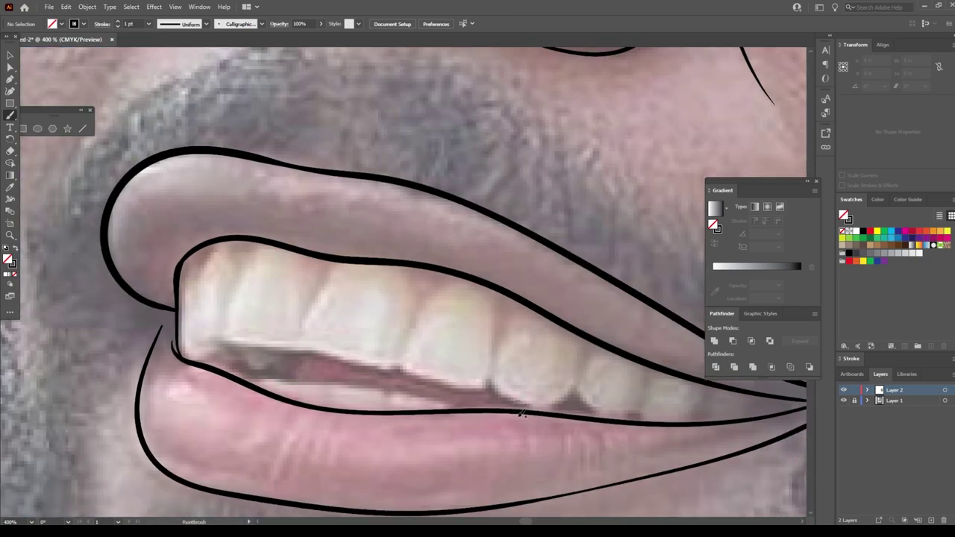
{"action": "mouse_move", "coordinate": [223, 340]}
{"action": "left_mouse_down"}
{"action": "mouse_move", "coordinate": [384, 366]}
{"action": "mouse_move", "coordinate": [506, 401]}
{"action": "left_mouse_up"}
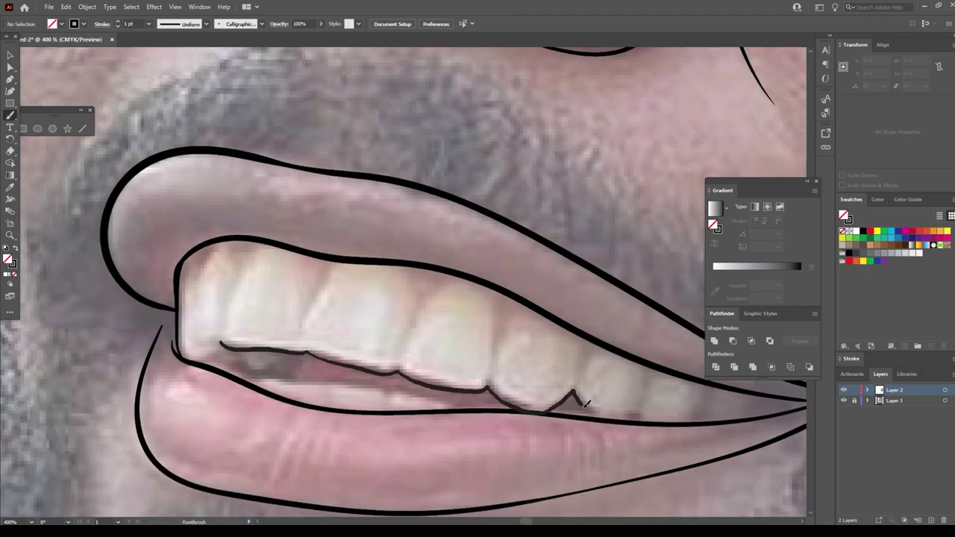
{"action": "left_click_drag", "start_coordinate": [587, 404], "coordinate": [638, 419]}
{"action": "scroll", "coordinate": [614, 438], "scroll_direction": "down", "scroll_amount": 2}
{"action": "scroll", "coordinate": [366, 317], "scroll_direction": "up", "scroll_amount": 3}
{"action": "left_click_drag", "start_coordinate": [366, 315], "coordinate": [306, 341]}
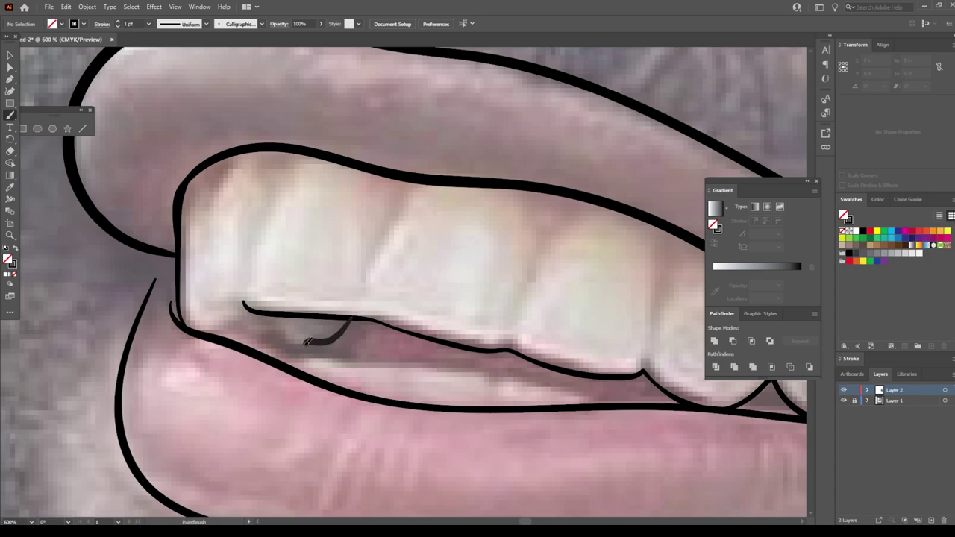
{"action": "scroll", "coordinate": [306, 342], "scroll_direction": "down", "scroll_amount": 1}
{"action": "mouse_move", "coordinate": [224, 332]}
{"action": "left_mouse_down"}
{"action": "mouse_move", "coordinate": [341, 342]}
{"action": "mouse_move", "coordinate": [586, 394]}
{"action": "left_mouse_up"}
Trace the cheek outline upward and along the forehead to the headband
{"action": "key", "text": "ctrl+1"}
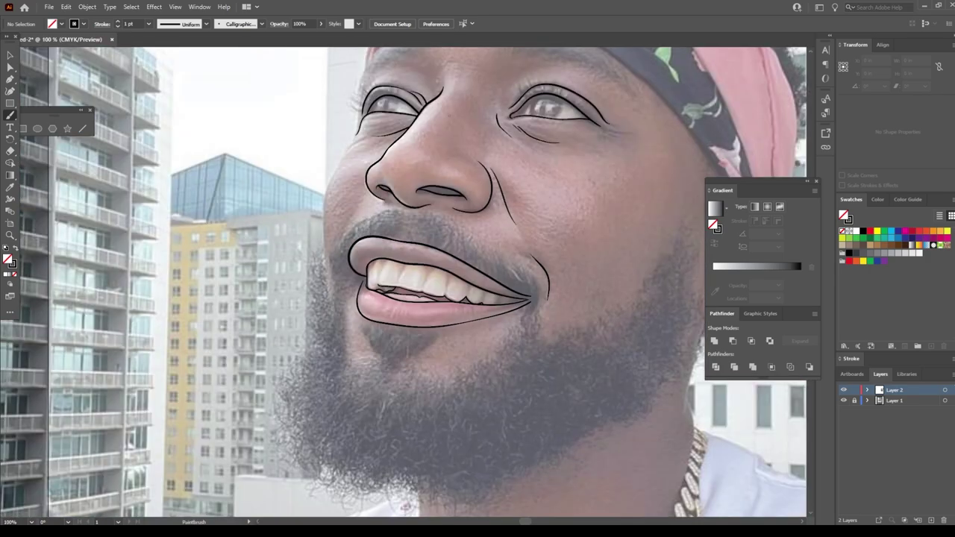
{"action": "scroll", "coordinate": [514, 109], "scroll_direction": "up", "scroll_amount": 1}
{"action": "scroll", "coordinate": [567, 149], "scroll_direction": "down", "scroll_amount": 1}
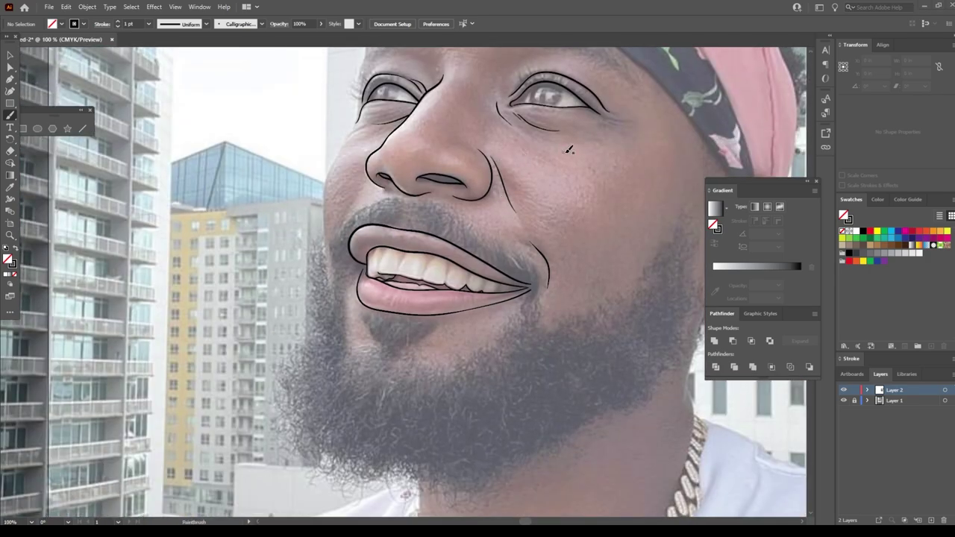
{"action": "scroll", "coordinate": [568, 149], "scroll_direction": "up", "scroll_amount": 2}
{"action": "scroll", "coordinate": [403, 298], "scroll_direction": "up", "scroll_amount": 4}
{"action": "mouse_move", "coordinate": [256, 454]}
{"action": "left_mouse_down"}
{"action": "mouse_move", "coordinate": [282, 217]}
{"action": "mouse_move", "coordinate": [323, 101]}
{"action": "left_mouse_up"}
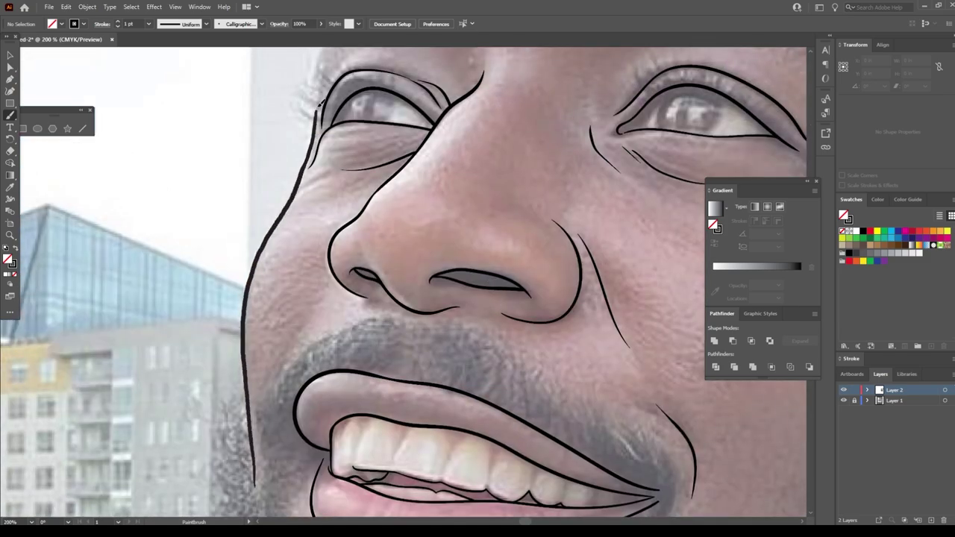
{"action": "scroll", "coordinate": [322, 101], "scroll_direction": "up", "scroll_amount": 4}
{"action": "mouse_move", "coordinate": [315, 313]}
{"action": "left_mouse_down"}
{"action": "mouse_move", "coordinate": [373, 179]}
{"action": "mouse_move", "coordinate": [675, 127]}
{"action": "left_mouse_up"}
Draw the ear's outer rim and inner fold lines
{"action": "scroll", "coordinate": [723, 351], "scroll_direction": "down", "scroll_amount": 2}
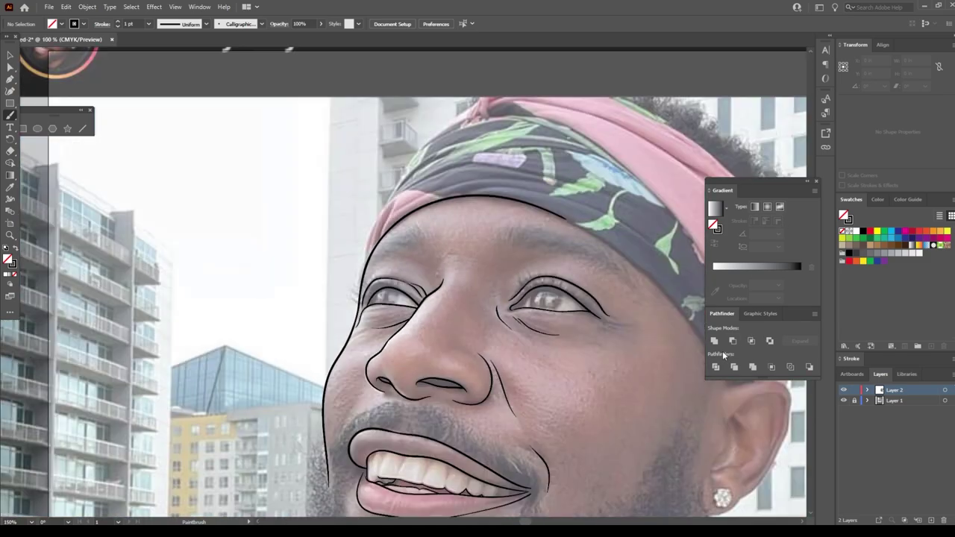
{"action": "scroll", "coordinate": [723, 351], "scroll_direction": "down", "scroll_amount": 2}
{"action": "scroll", "coordinate": [703, 416], "scroll_direction": "up", "scroll_amount": 1}
{"action": "scroll", "coordinate": [703, 415], "scroll_direction": "up", "scroll_amount": 3}
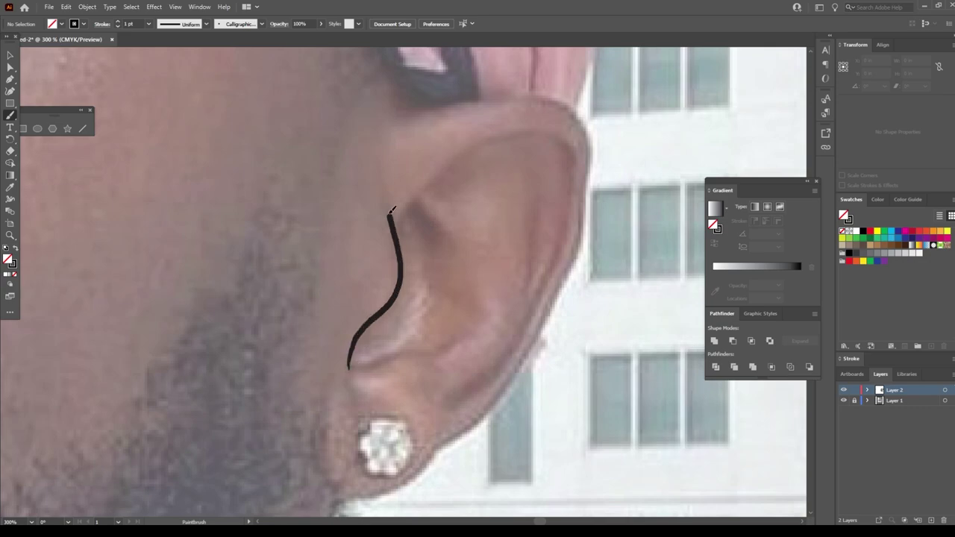
{"action": "left_click_drag", "start_coordinate": [349, 367], "coordinate": [386, 172]}
{"action": "mouse_move", "coordinate": [396, 231]}
{"action": "left_mouse_down"}
{"action": "mouse_move", "coordinate": [536, 302]}
{"action": "mouse_move", "coordinate": [433, 409]}
{"action": "mouse_move", "coordinate": [531, 153]}
{"action": "left_mouse_up"}
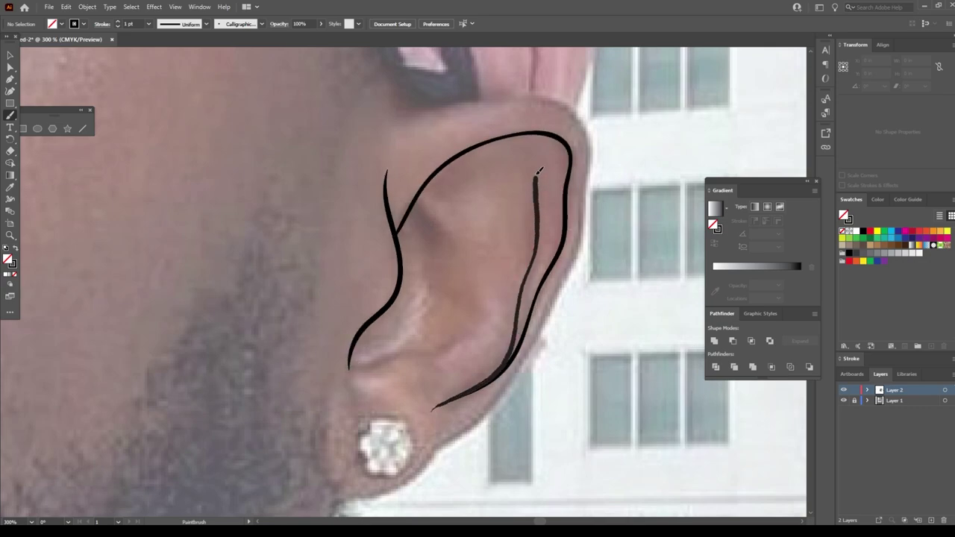
{"action": "mouse_move", "coordinate": [438, 172]}
{"action": "left_mouse_down"}
{"action": "mouse_move", "coordinate": [467, 199]}
{"action": "mouse_move", "coordinate": [450, 245]}
{"action": "mouse_move", "coordinate": [464, 297]}
{"action": "left_mouse_up"}
{"action": "mouse_move", "coordinate": [451, 338]}
{"action": "left_mouse_down"}
{"action": "mouse_move", "coordinate": [350, 368]}
{"action": "mouse_move", "coordinate": [367, 396]}
{"action": "left_mouse_up"}
Add the earlobe, a circle around the stud earring and another inner ear fold
{"action": "scroll", "coordinate": [341, 433], "scroll_direction": "down", "scroll_amount": 2}
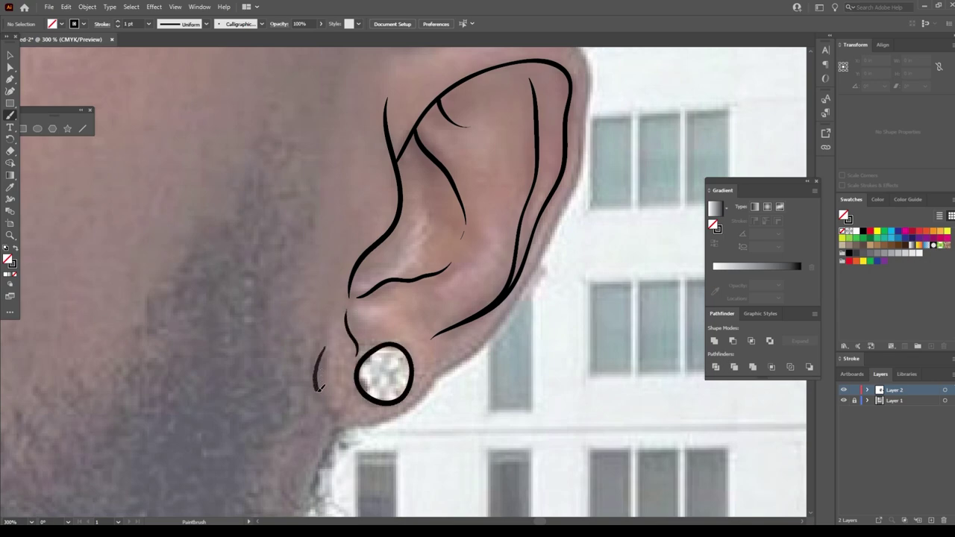
{"action": "left_click_drag", "start_coordinate": [332, 351], "coordinate": [586, 113]}
{"action": "scroll", "coordinate": [475, 66], "scroll_direction": "up", "scroll_amount": 1}
{"action": "scroll", "coordinate": [475, 66], "scroll_direction": "up", "scroll_amount": 2}
{"action": "left_click_drag", "start_coordinate": [386, 194], "coordinate": [586, 328]}
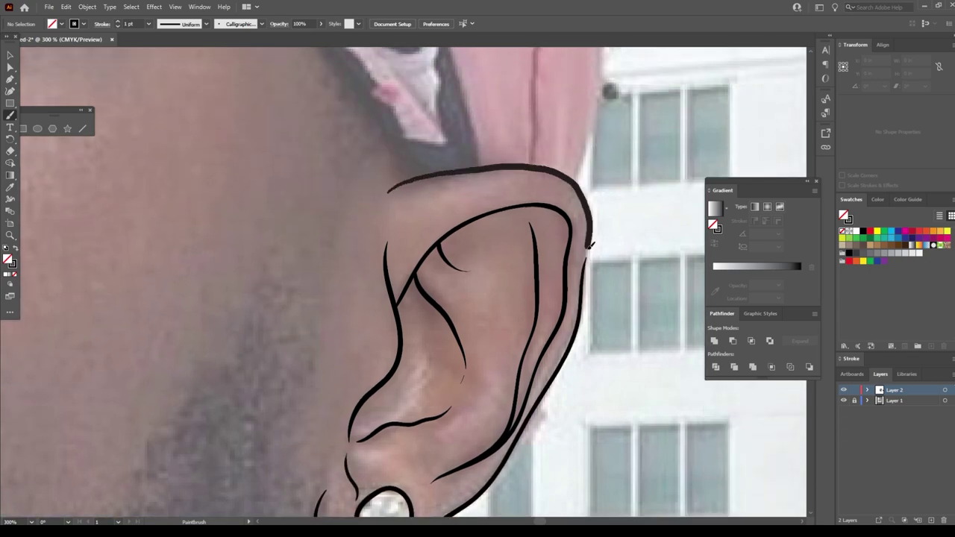
{"action": "scroll", "coordinate": [605, 429], "scroll_direction": "up", "scroll_amount": 1}
{"action": "left_click_drag", "start_coordinate": [377, 358], "coordinate": [349, 254]}
{"action": "scroll", "coordinate": [438, 363], "scroll_direction": "down", "scroll_amount": 2}
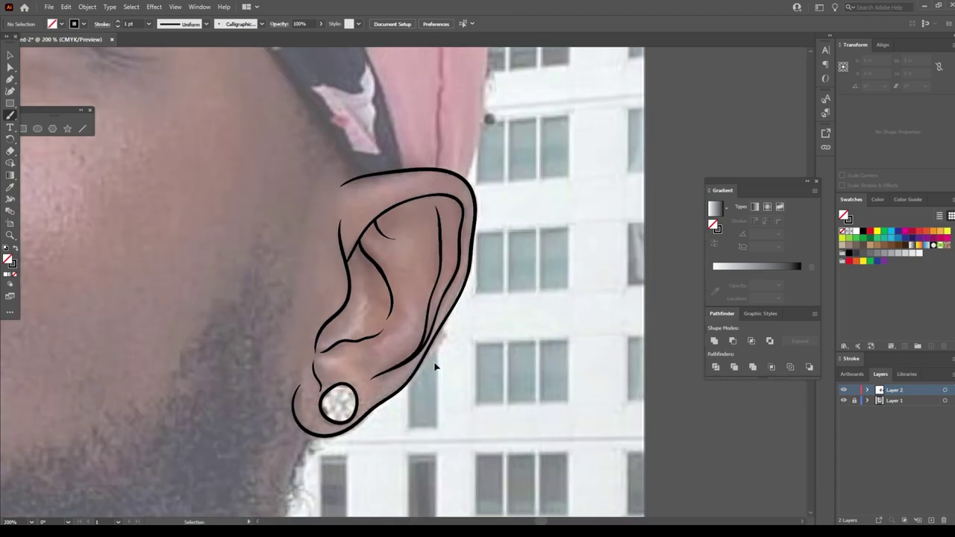
{"action": "scroll", "coordinate": [565, 351], "scroll_direction": "down", "scroll_amount": 3}
{"action": "scroll", "coordinate": [374, 198], "scroll_direction": "up", "scroll_amount": 3}
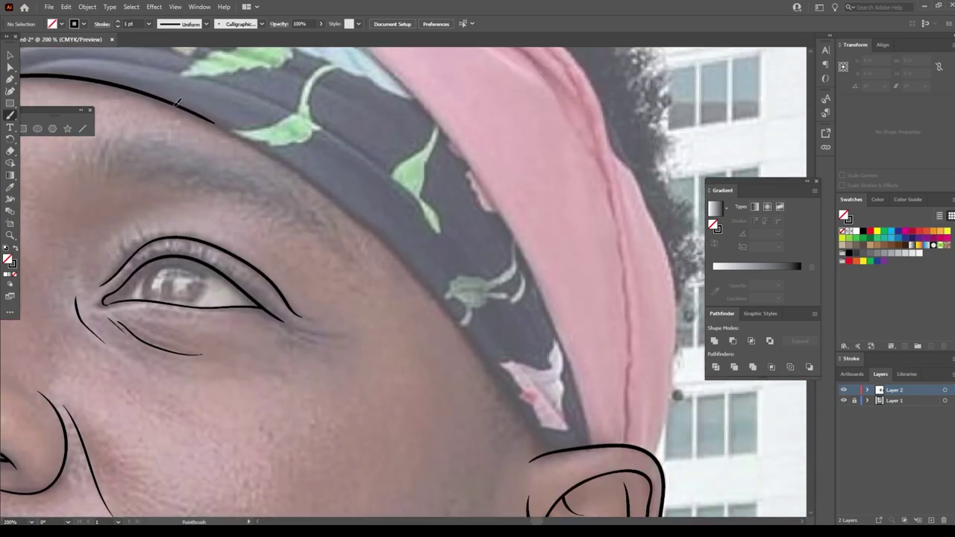
Trace the headband's lower edge on the forehead and the neck edge down from the ear
{"action": "left_click_drag", "start_coordinate": [177, 102], "coordinate": [556, 451]}
{"action": "scroll", "coordinate": [548, 454], "scroll_direction": "up", "scroll_amount": 3}
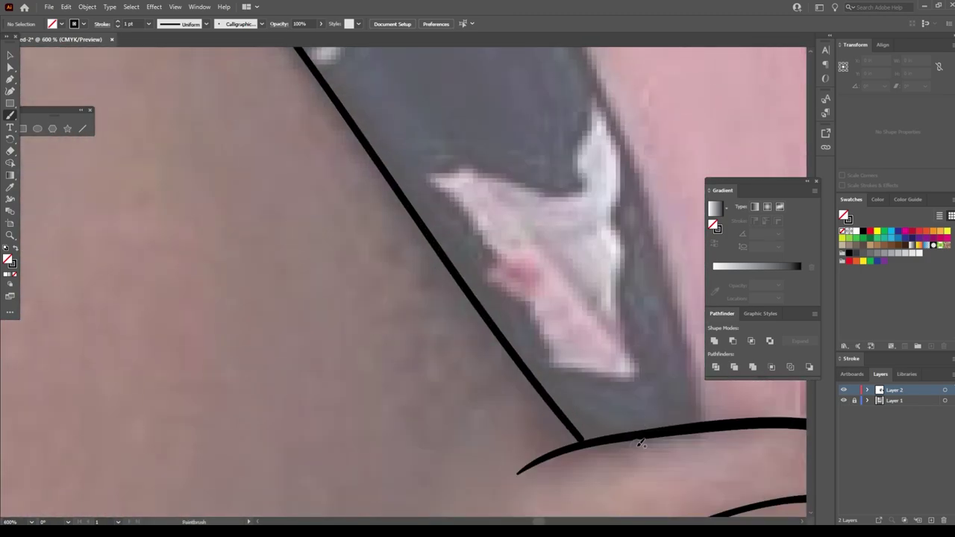
{"action": "scroll", "coordinate": [542, 379], "scroll_direction": "down", "scroll_amount": 6}
{"action": "scroll", "coordinate": [525, 377], "scroll_direction": "up", "scroll_amount": 3}
{"action": "scroll", "coordinate": [525, 375], "scroll_direction": "down", "scroll_amount": 2}
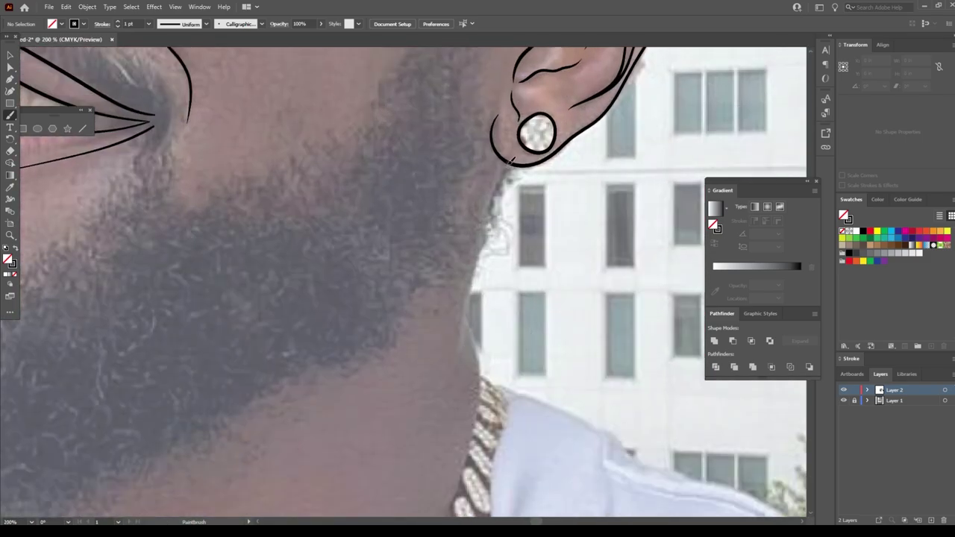
{"action": "left_click_drag", "start_coordinate": [513, 159], "coordinate": [473, 433]}
{"action": "scroll", "coordinate": [482, 463], "scroll_direction": "down", "scroll_amount": 3}
{"action": "scroll", "coordinate": [483, 463], "scroll_direction": "up", "scroll_amount": 2}
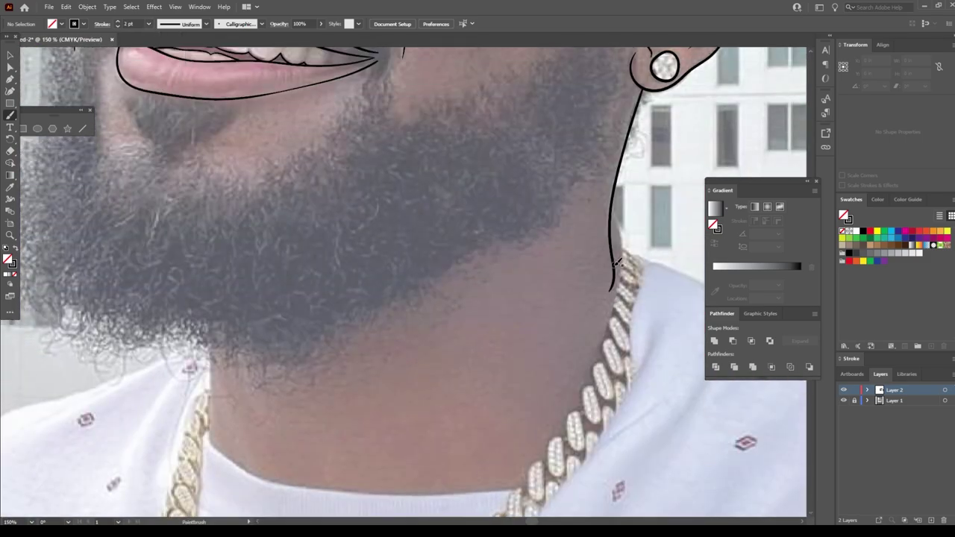
Draw a wavy drip line across the lower beard and a tapered line on the headwrap edge
{"action": "mouse_move", "coordinate": [586, 312]}
{"action": "left_mouse_down"}
{"action": "mouse_move", "coordinate": [467, 338]}
{"action": "mouse_move", "coordinate": [442, 404]}
{"action": "mouse_move", "coordinate": [329, 457]}
{"action": "mouse_move", "coordinate": [238, 456]}
{"action": "mouse_move", "coordinate": [202, 306]}
{"action": "left_mouse_up"}
{"action": "scroll", "coordinate": [201, 306], "scroll_direction": "down", "scroll_amount": 4}
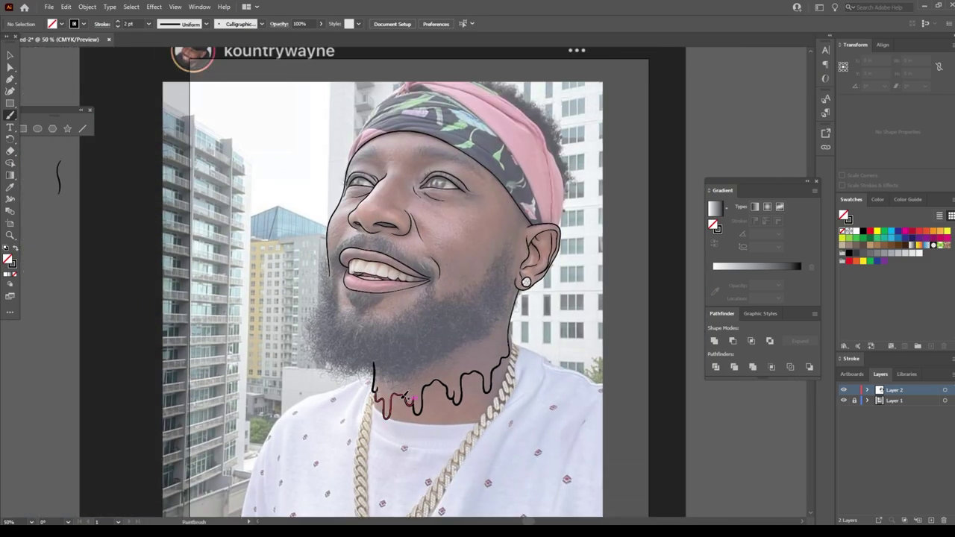
{"action": "scroll", "coordinate": [403, 224], "scroll_direction": "up", "scroll_amount": 5}
{"action": "scroll", "coordinate": [473, 423], "scroll_direction": "up", "scroll_amount": 1}
{"action": "mouse_move", "coordinate": [342, 406]}
{"action": "left_mouse_down"}
{"action": "mouse_move", "coordinate": [360, 332]}
{"action": "mouse_move", "coordinate": [401, 276]}
{"action": "left_mouse_up"}
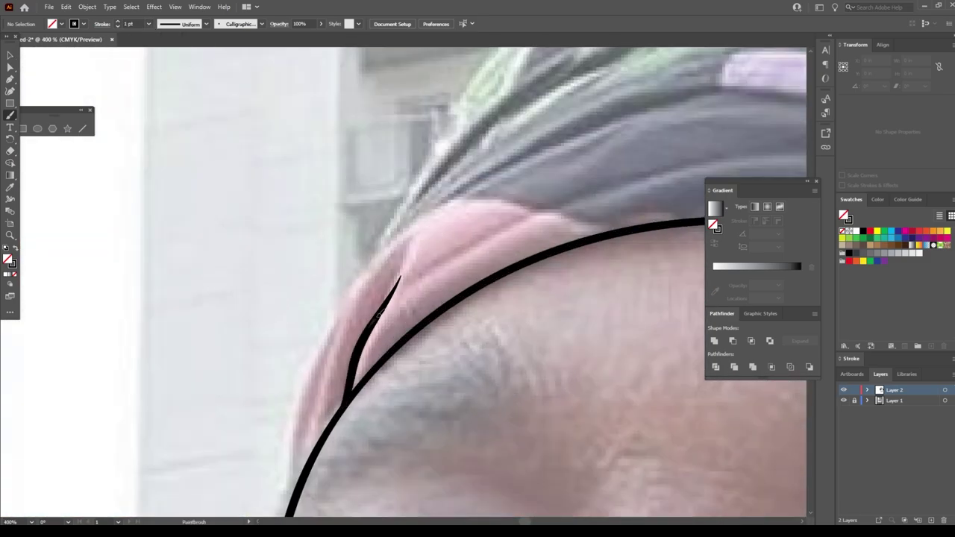
Add several fold strokes running up along the pink headwrap's edge
{"action": "left_click_drag", "start_coordinate": [378, 317], "coordinate": [437, 224]}
{"action": "left_click_drag", "start_coordinate": [297, 499], "coordinate": [435, 206]}
{"action": "scroll", "coordinate": [434, 216], "scroll_direction": "up", "scroll_amount": 3}
{"action": "left_click_drag", "start_coordinate": [395, 352], "coordinate": [515, 282]}
{"action": "left_click_drag", "start_coordinate": [407, 336], "coordinate": [625, 168]}
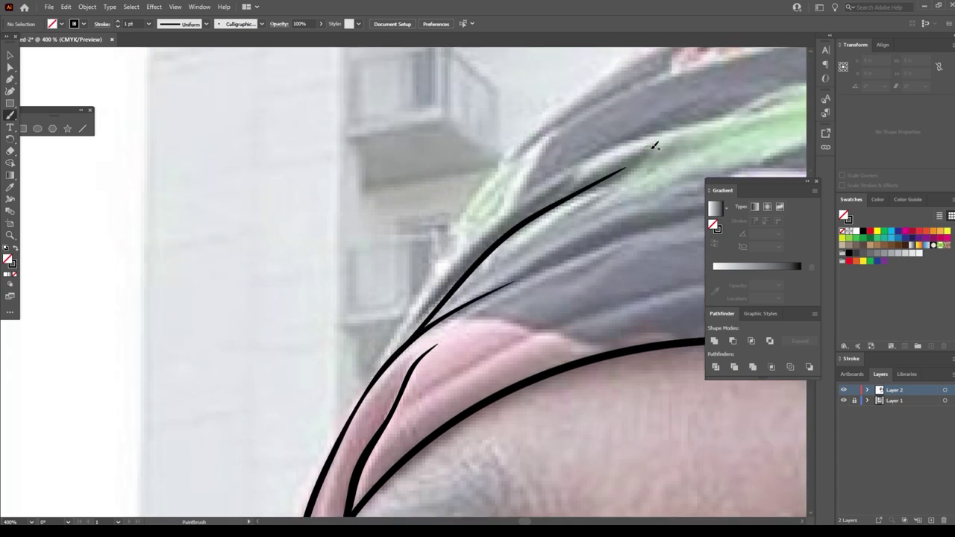
{"action": "mouse_move", "coordinate": [337, 444]}
{"action": "left_mouse_down"}
{"action": "mouse_move", "coordinate": [436, 277]}
{"action": "mouse_move", "coordinate": [659, 120]}
{"action": "left_mouse_up"}
{"action": "scroll", "coordinate": [660, 120], "scroll_direction": "up", "scroll_amount": 3}
{"action": "mouse_move", "coordinate": [437, 351]}
{"action": "left_mouse_down"}
{"action": "mouse_move", "coordinate": [609, 130]}
{"action": "mouse_move", "coordinate": [639, 109]}
{"action": "left_mouse_up"}
Trace the headwrap's right edge and outline its top
{"action": "key", "text": "ctrl+1"}
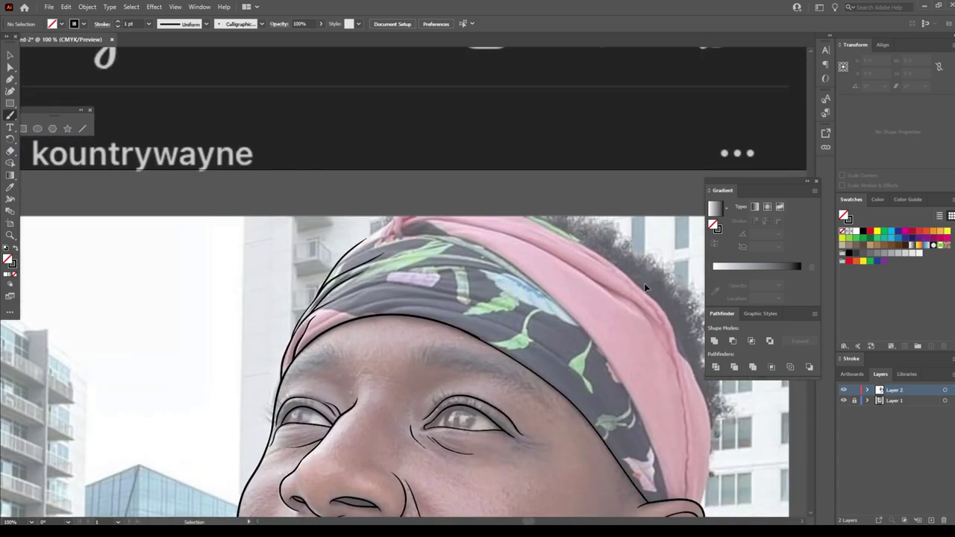
{"action": "scroll", "coordinate": [644, 283], "scroll_direction": "up", "scroll_amount": 2}
{"action": "scroll", "coordinate": [645, 283], "scroll_direction": "up", "scroll_amount": 1}
{"action": "left_click_drag", "start_coordinate": [526, 485], "coordinate": [518, 121]}
{"action": "scroll", "coordinate": [524, 380], "scroll_direction": "up", "scroll_amount": 3}
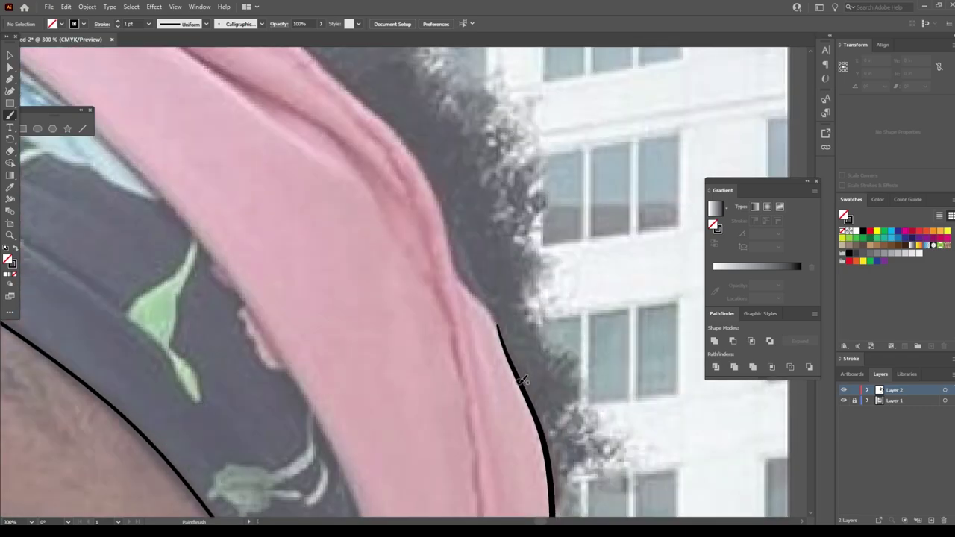
{"action": "left_click_drag", "start_coordinate": [525, 380], "coordinate": [363, 104]}
{"action": "key", "text": "ctrl+1"}
{"action": "scroll", "coordinate": [422, 147], "scroll_direction": "up", "scroll_amount": 1}
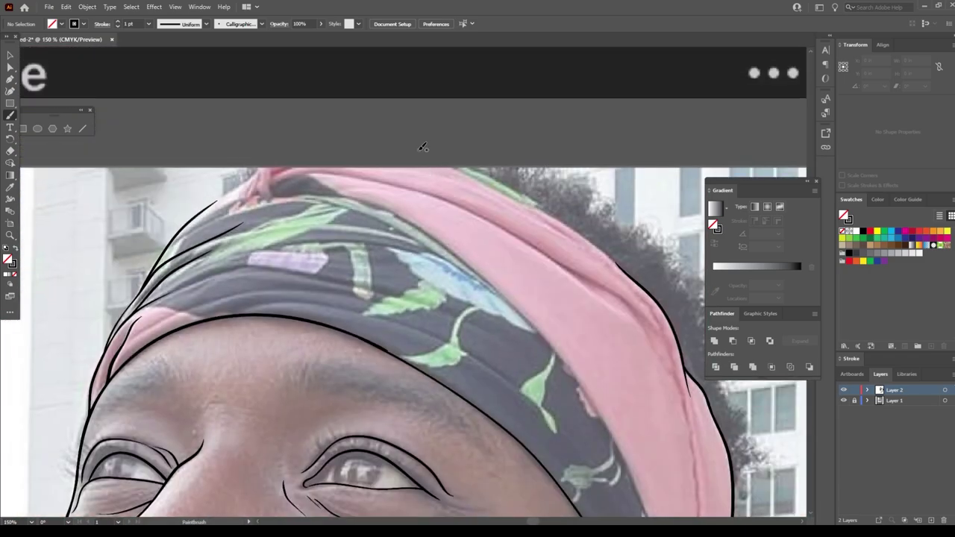
{"action": "mouse_move", "coordinate": [195, 216]}
{"action": "left_mouse_down"}
{"action": "mouse_move", "coordinate": [250, 170]}
{"action": "mouse_move", "coordinate": [462, 158]}
{"action": "mouse_move", "coordinate": [657, 294]}
{"action": "left_mouse_up"}
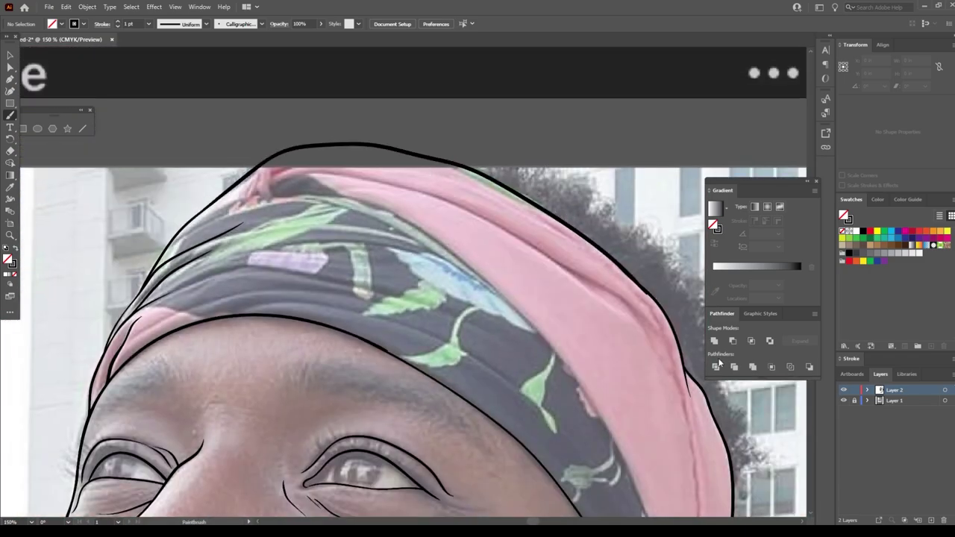
{"action": "scroll", "coordinate": [642, 339], "scroll_direction": "up", "scroll_amount": 4}
{"action": "left_click_drag", "start_coordinate": [407, 224], "coordinate": [556, 470]}
Draw the headwrap's vertical fold line and trace its upper edge
{"action": "scroll", "coordinate": [527, 312], "scroll_direction": "down", "scroll_amount": 4}
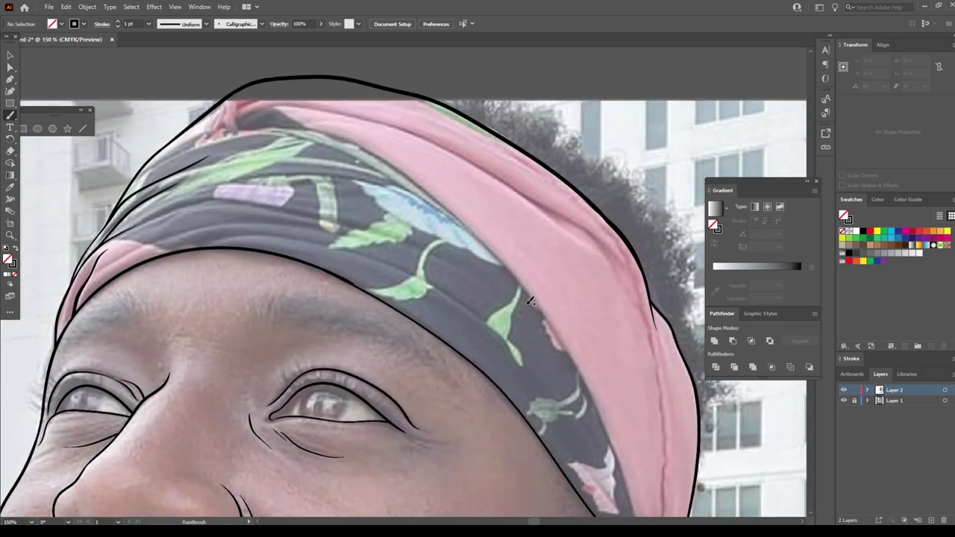
{"action": "scroll", "coordinate": [529, 301], "scroll_direction": "down", "scroll_amount": 1}
{"action": "scroll", "coordinate": [631, 491], "scroll_direction": "down", "scroll_amount": 1}
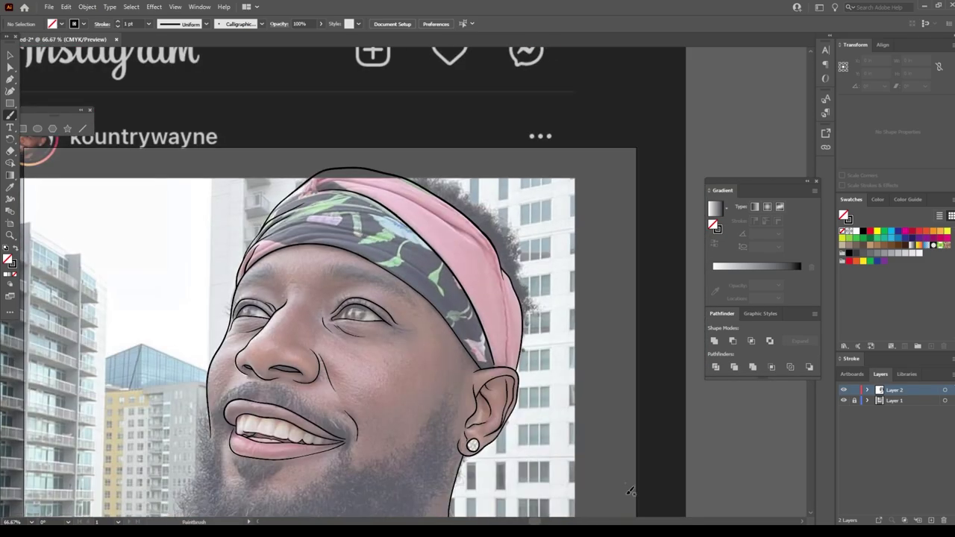
{"action": "scroll", "coordinate": [631, 492], "scroll_direction": "up", "scroll_amount": 3}
{"action": "scroll", "coordinate": [527, 400], "scroll_direction": "down", "scroll_amount": 1}
{"action": "mouse_move", "coordinate": [466, 478]}
{"action": "left_mouse_down"}
{"action": "mouse_move", "coordinate": [463, 298]}
{"action": "mouse_move", "coordinate": [426, 177]}
{"action": "left_mouse_up"}
{"action": "scroll", "coordinate": [426, 177], "scroll_direction": "up", "scroll_amount": 3}
{"action": "scroll", "coordinate": [426, 177], "scroll_direction": "up", "scroll_amount": 1}
{"action": "mouse_move", "coordinate": [173, 146]}
{"action": "left_mouse_down"}
{"action": "mouse_move", "coordinate": [621, 288]}
{"action": "mouse_move", "coordinate": [699, 384]}
{"action": "left_mouse_up"}
Add thin crease lines across the lower and upper patterned headband
{"action": "scroll", "coordinate": [578, 407], "scroll_direction": "left", "scroll_amount": 3}
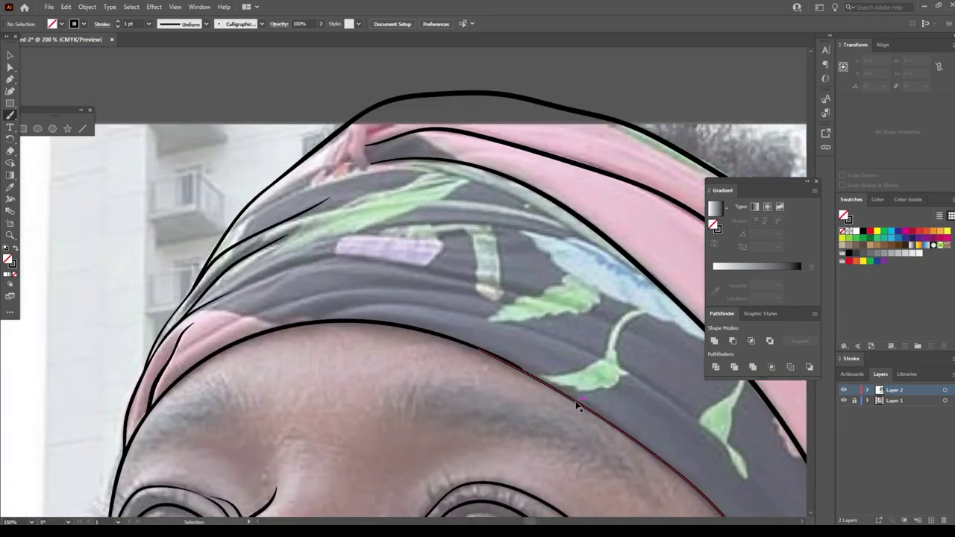
{"action": "scroll", "coordinate": [578, 407], "scroll_direction": "down", "scroll_amount": 1}
{"action": "scroll", "coordinate": [579, 407], "scroll_direction": "right", "scroll_amount": 2}
{"action": "mouse_move", "coordinate": [222, 305]}
{"action": "left_mouse_down"}
{"action": "mouse_move", "coordinate": [564, 335]}
{"action": "mouse_move", "coordinate": [746, 489]}
{"action": "left_mouse_up"}
{"action": "left_click_drag", "start_coordinate": [144, 323], "coordinate": [455, 276]}
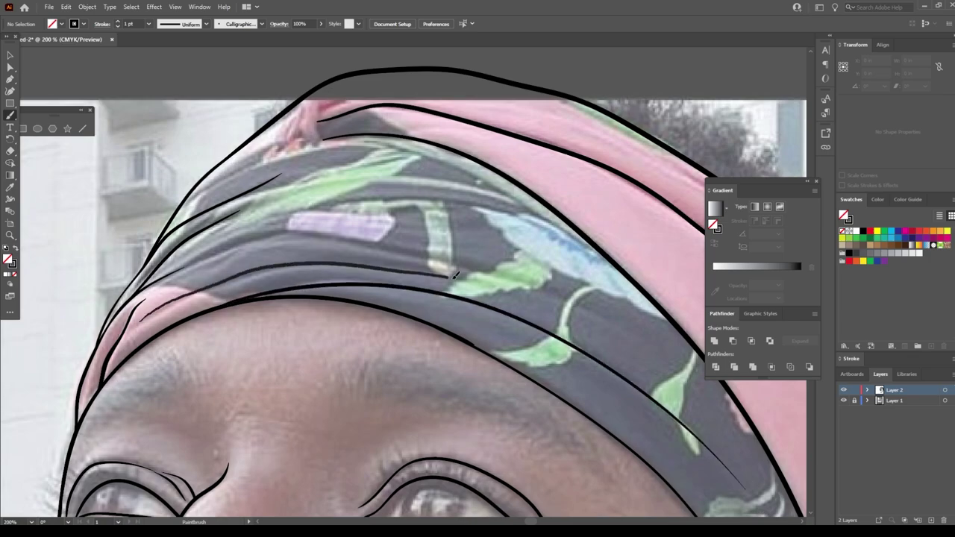
{"action": "mouse_move", "coordinate": [237, 234]}
{"action": "left_mouse_down"}
{"action": "mouse_move", "coordinate": [197, 257]}
{"action": "mouse_move", "coordinate": [643, 351]}
{"action": "left_mouse_up"}
{"action": "mouse_move", "coordinate": [591, 257]}
{"action": "left_mouse_down"}
{"action": "mouse_move", "coordinate": [264, 221]}
{"action": "mouse_move", "coordinate": [183, 256]}
{"action": "left_mouse_up"}
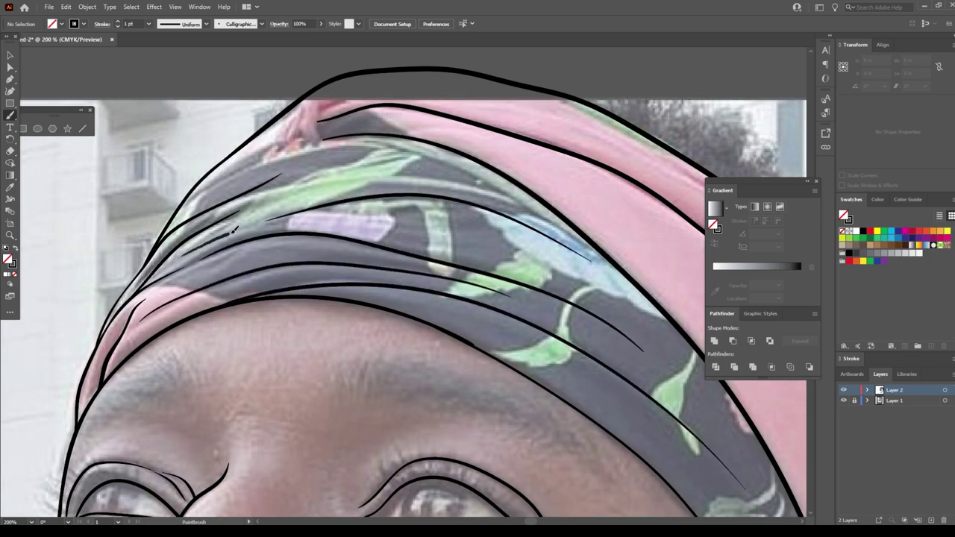
{"action": "left_click_drag", "start_coordinate": [472, 229], "coordinate": [323, 197]}
{"action": "left_click_drag", "start_coordinate": [592, 253], "coordinate": [293, 151]}
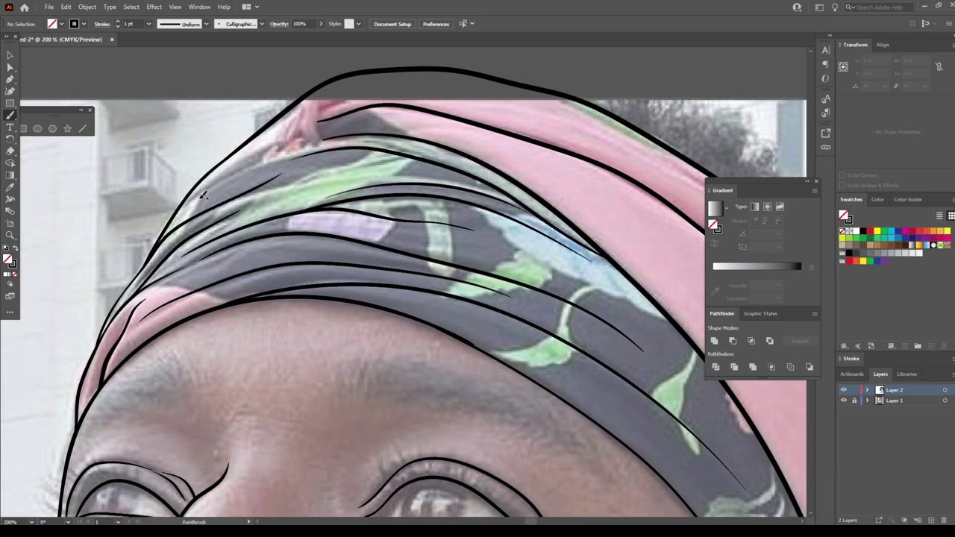
{"action": "left_click_drag", "start_coordinate": [178, 215], "coordinate": [389, 127]}
Add a last upper-headband fold line, then switch to solid black fill with no outline
{"action": "left_click_drag", "start_coordinate": [310, 142], "coordinate": [506, 173]}
{"action": "key", "text": "ctrl+minus"}
{"action": "key", "text": "ctrl+minus"}
{"action": "key", "text": "ctrl+minus"}
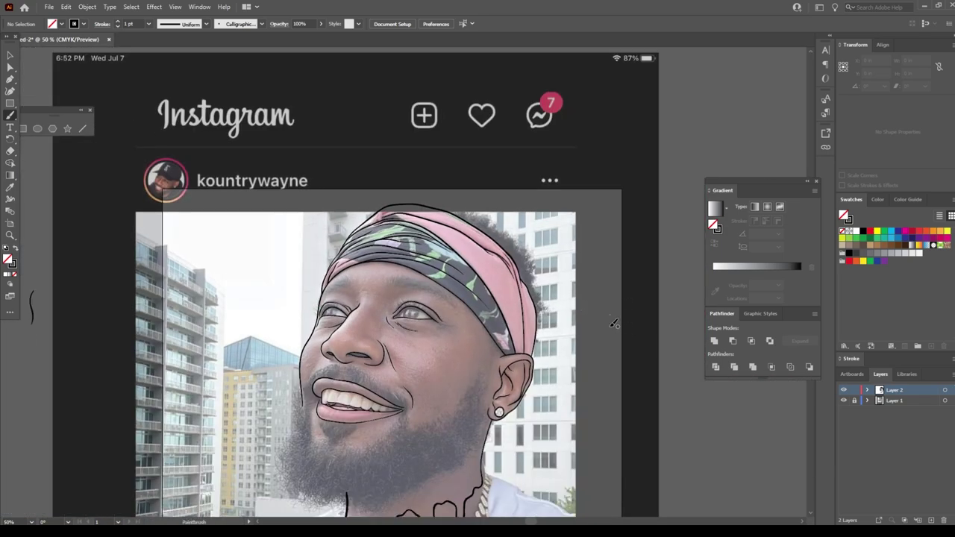
{"action": "left_click", "coordinate": [844, 401]}
{"action": "key", "text": "ctrl+plus"}
{"action": "key", "text": "ctrl+plus"}
{"action": "scroll", "coordinate": [620, 359], "scroll_direction": "down", "scroll_amount": 2}
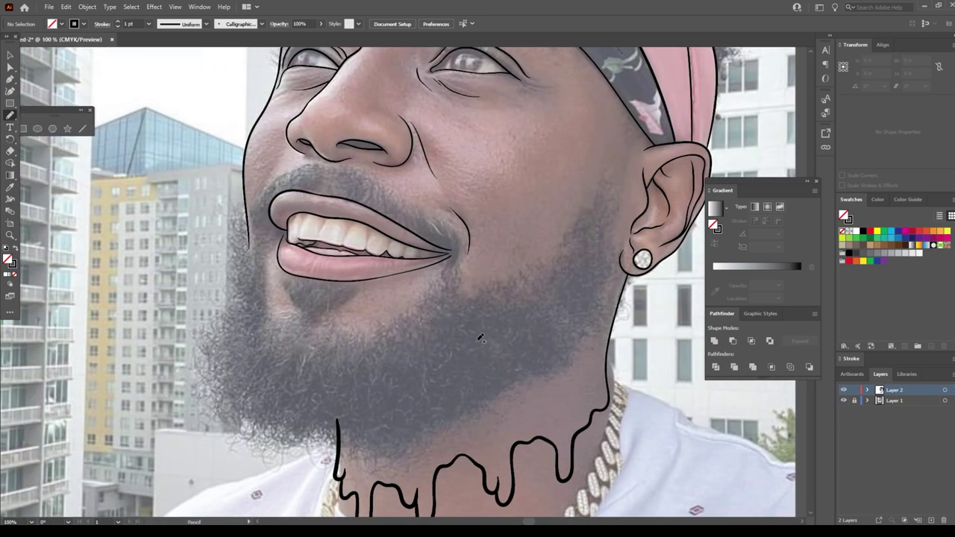
{"action": "left_click", "coordinate": [16, 257]}
{"action": "key", "text": "ctrl+plus"}
{"action": "scroll", "coordinate": [191, 306], "scroll_direction": "down", "scroll_amount": 1}
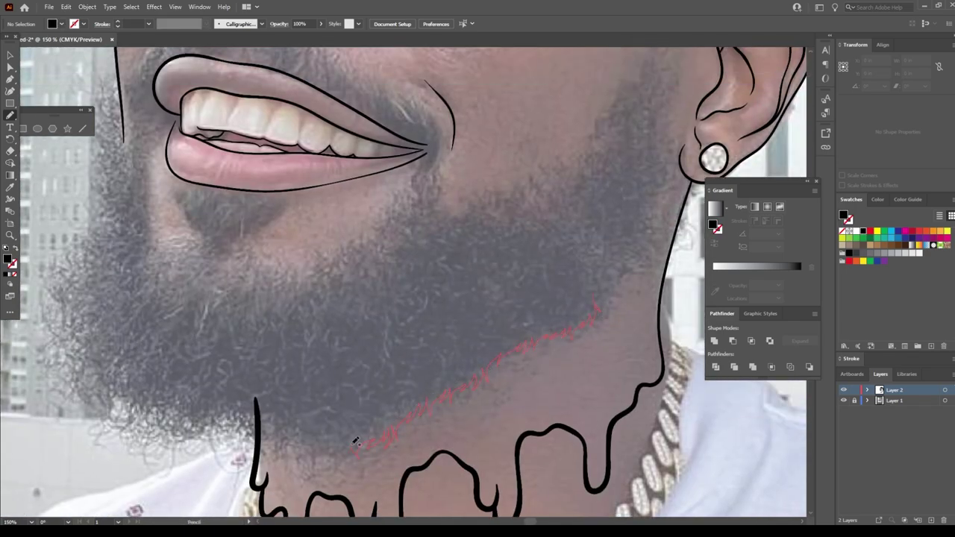
Draw black beard shapes under the chin, along the lower jaw and up the left cheek
{"action": "left_click_drag", "start_coordinate": [323, 446], "coordinate": [321, 448]}
{"action": "key", "text": "ctrl+minus"}
{"action": "key", "text": "ctrl+minus"}
{"action": "key", "text": "ctrl+minus"}
{"action": "key", "text": "ctrl+plus"}
{"action": "key", "text": "ctrl+plus"}
{"action": "key", "text": "ctrl+plus"}
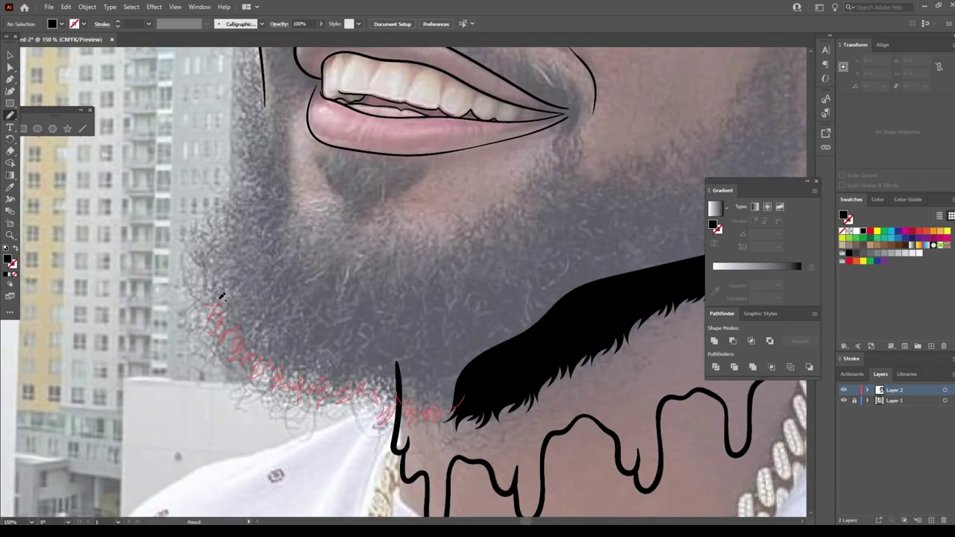
{"action": "left_click_drag", "start_coordinate": [211, 276], "coordinate": [209, 277]}
{"action": "scroll", "coordinate": [194, 329], "scroll_direction": "up", "scroll_amount": 3}
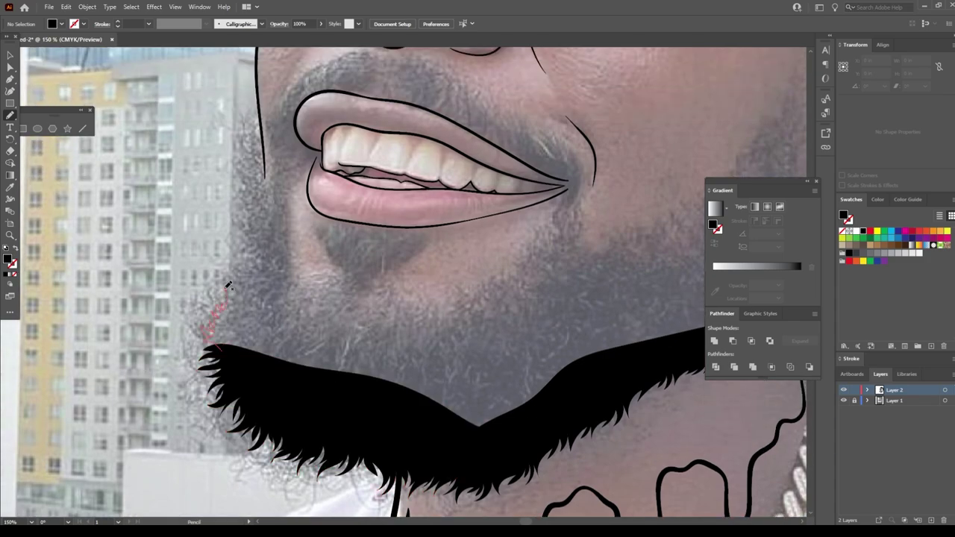
{"action": "left_click_drag", "start_coordinate": [263, 217], "coordinate": [263, 218]}
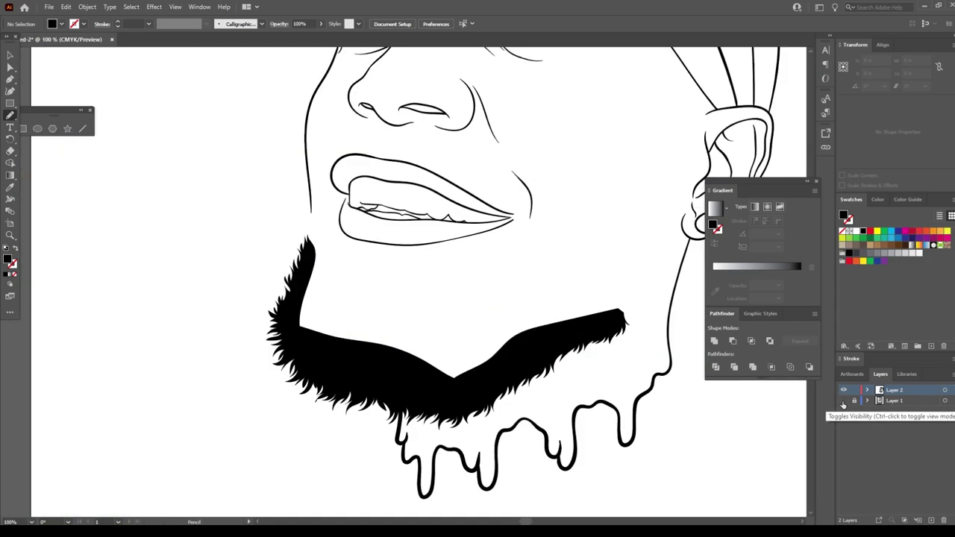
{"action": "left_click_drag", "start_coordinate": [430, 440], "coordinate": [528, 429]}
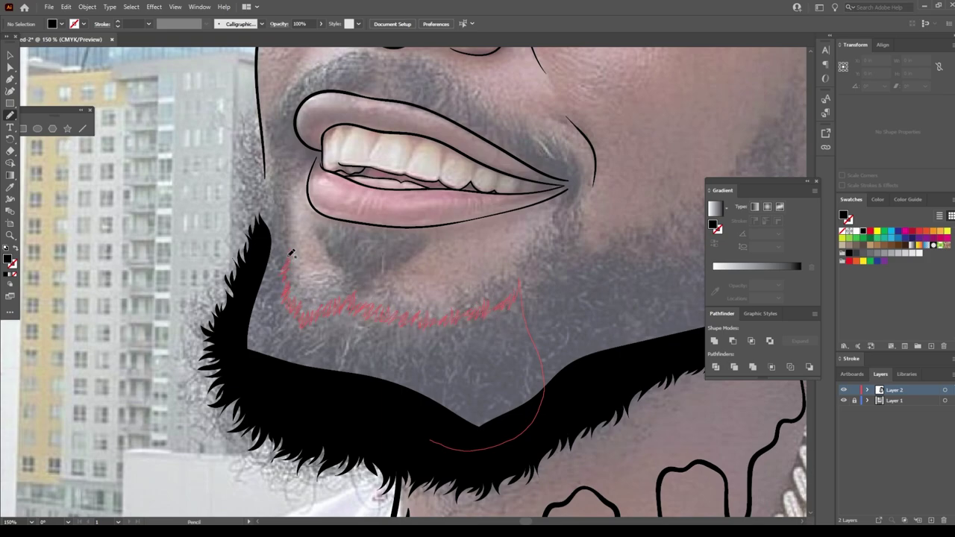
{"action": "left_click_drag", "start_coordinate": [283, 222], "coordinate": [299, 420]}
Extend the black beard up the jaw toward the ear and close the remaining gaps
{"action": "scroll", "coordinate": [437, 455], "scroll_direction": "down", "scroll_amount": 3}
{"action": "scroll", "coordinate": [448, 387], "scroll_direction": "up", "scroll_amount": 3}
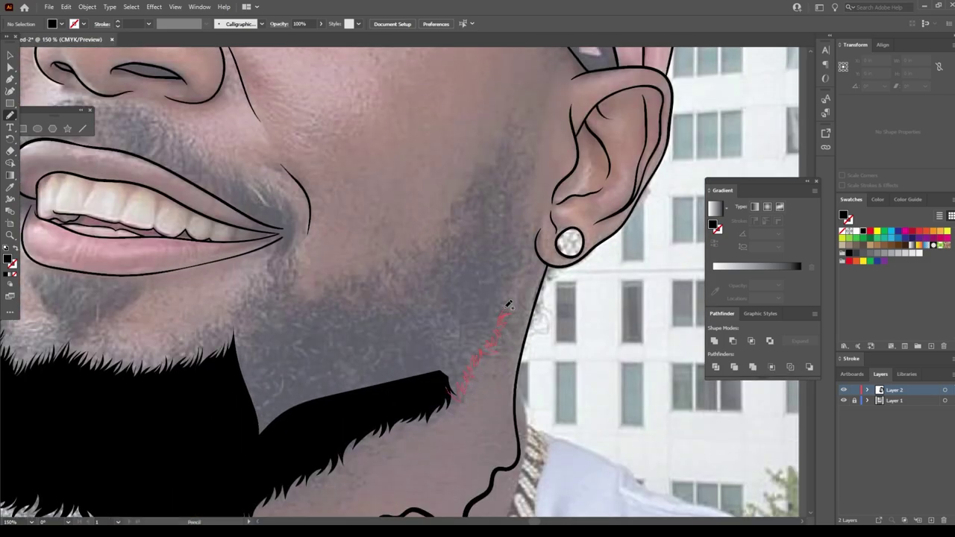
{"action": "left_click_drag", "start_coordinate": [498, 288], "coordinate": [390, 409]}
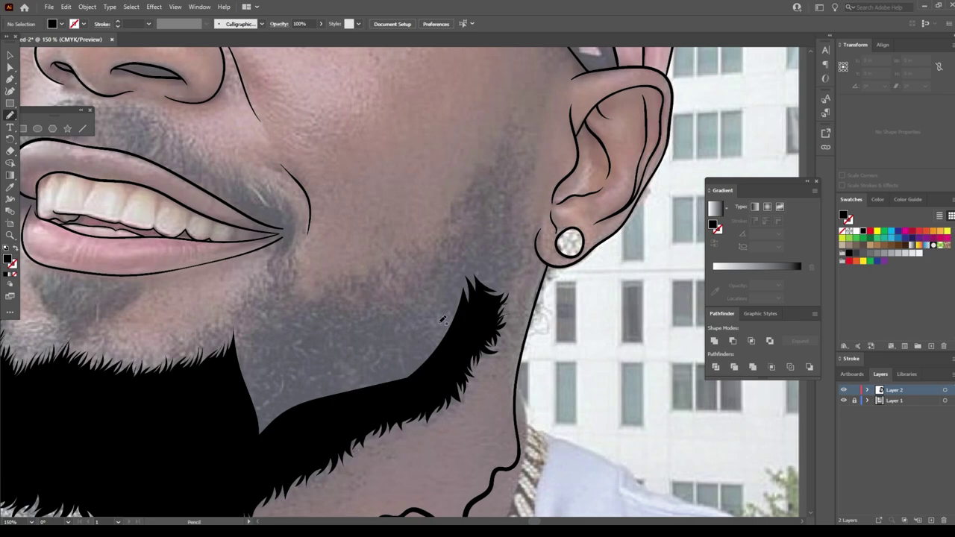
{"action": "scroll", "coordinate": [443, 320], "scroll_direction": "up", "scroll_amount": 2}
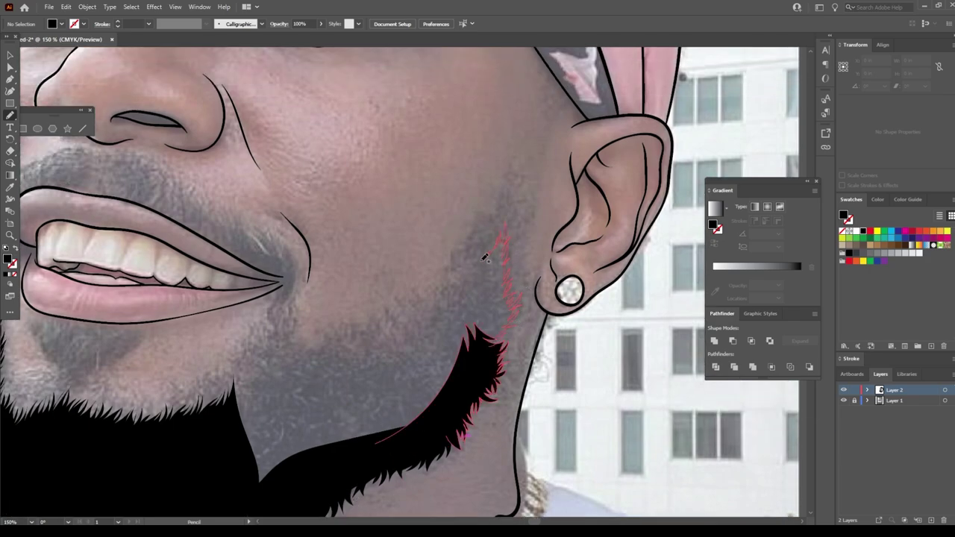
{"action": "left_click_drag", "start_coordinate": [460, 281], "coordinate": [446, 319]}
{"action": "scroll", "coordinate": [321, 358], "scroll_direction": "down", "scroll_amount": 3}
{"action": "scroll", "coordinate": [321, 358], "scroll_direction": "up", "scroll_amount": 3}
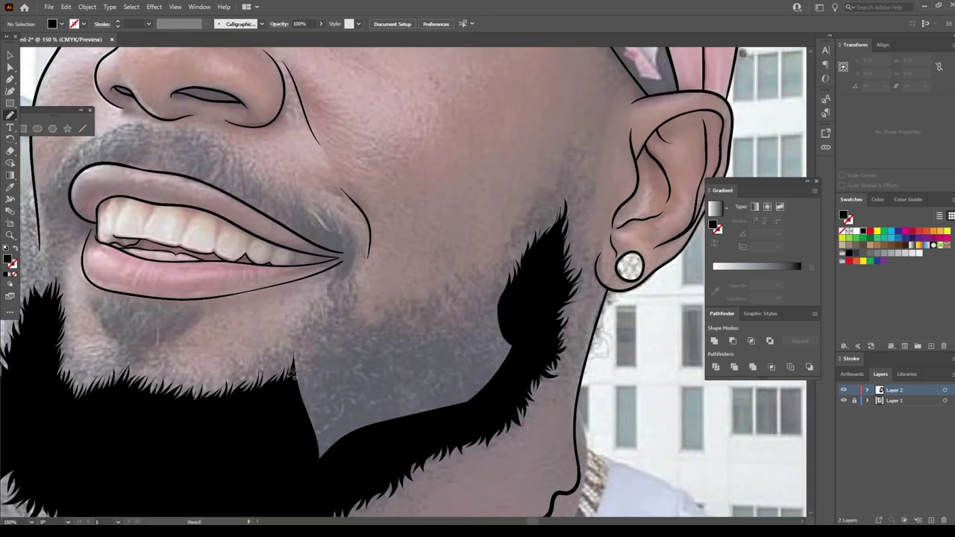
{"action": "left_click_drag", "start_coordinate": [362, 332], "coordinate": [250, 445]}
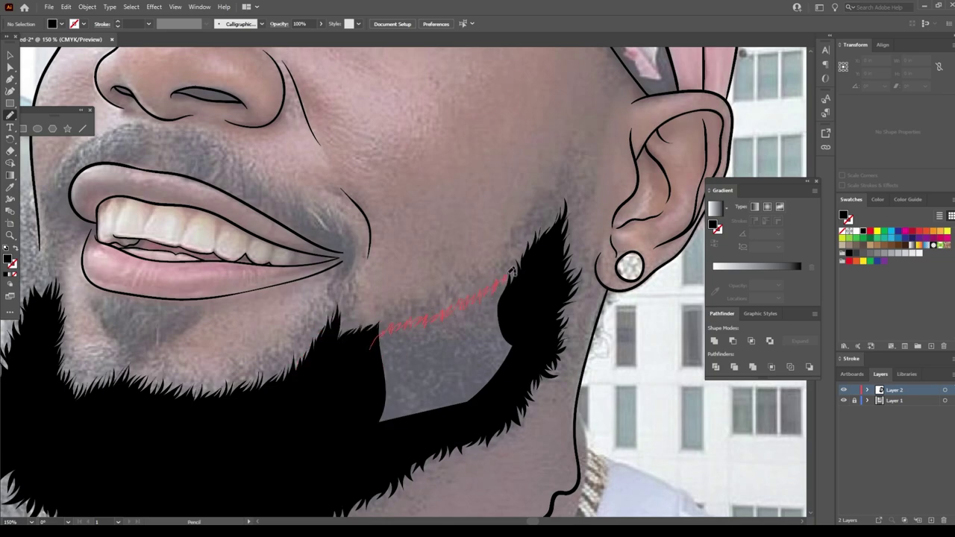
{"action": "left_click_drag", "start_coordinate": [511, 270], "coordinate": [366, 448]}
{"action": "scroll", "coordinate": [366, 433], "scroll_direction": "down", "scroll_amount": 5}
Check the art without the photo, then draw black beard tufts along the left cheek
{"action": "left_click", "coordinate": [844, 401]}
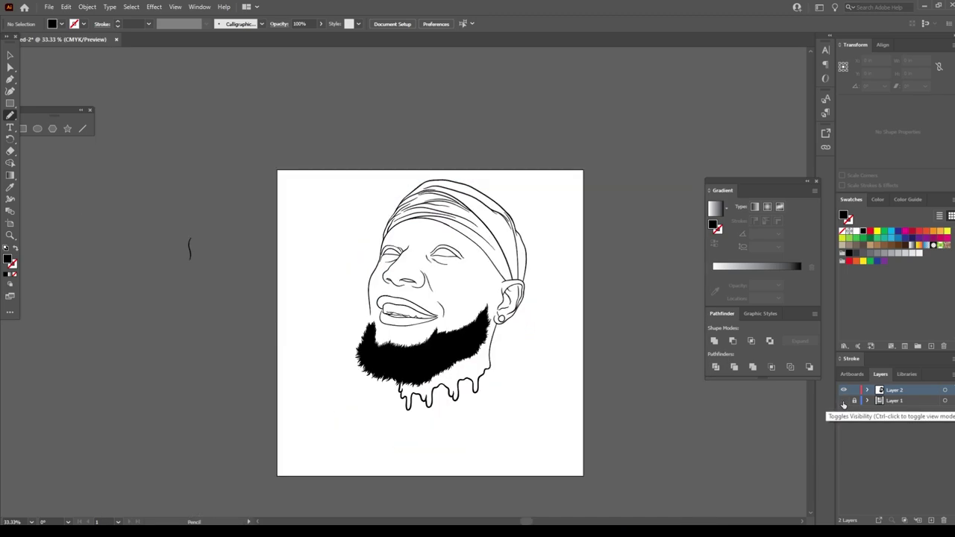
{"action": "scroll", "coordinate": [448, 321], "scroll_direction": "up", "scroll_amount": 5}
{"action": "left_click", "coordinate": [844, 401]}
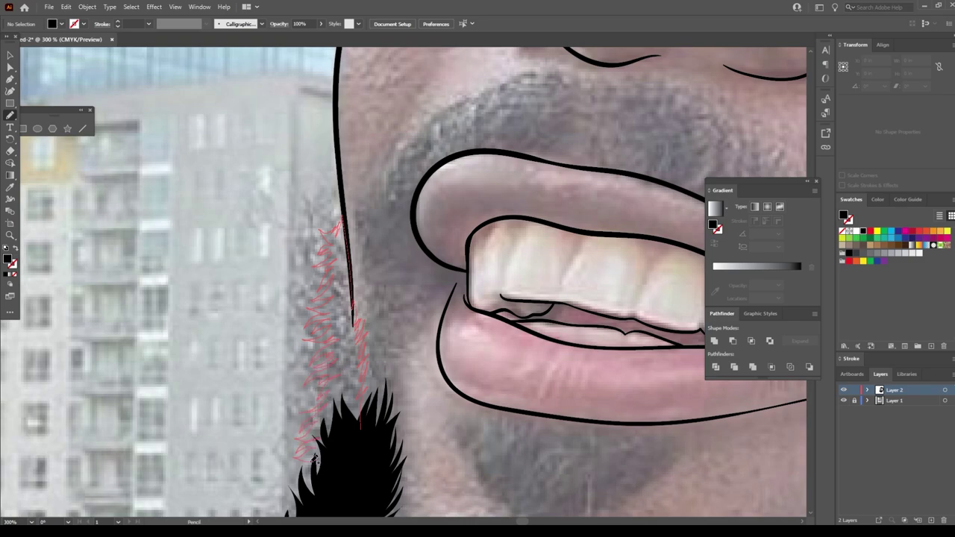
{"action": "left_click_drag", "start_coordinate": [314, 456], "coordinate": [309, 475]}
{"action": "scroll", "coordinate": [545, 448], "scroll_direction": "down", "scroll_amount": 4}
{"action": "scroll", "coordinate": [549, 446], "scroll_direction": "up", "scroll_amount": 4}
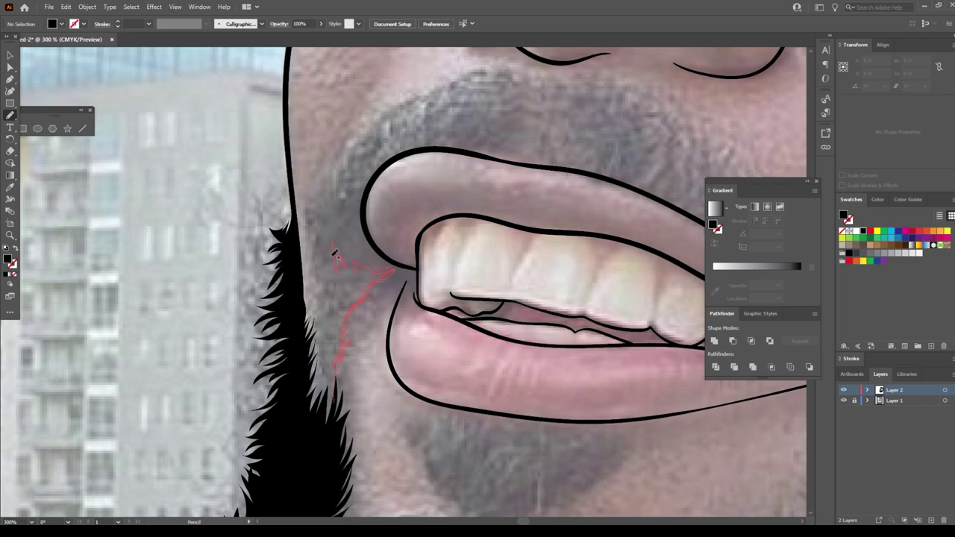
{"action": "left_click_drag", "start_coordinate": [325, 380], "coordinate": [327, 383]}
{"action": "scroll", "coordinate": [552, 447], "scroll_direction": "up", "scroll_amount": 3}
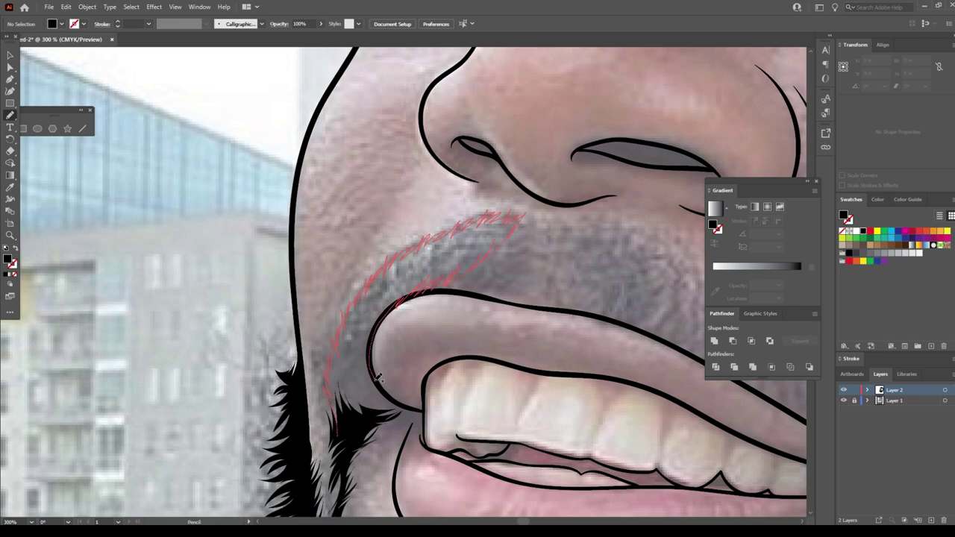
Draw filled moustache strands toward the tip and the black patch below the lower lip
{"action": "left_click_drag", "start_coordinate": [378, 378], "coordinate": [380, 380]}
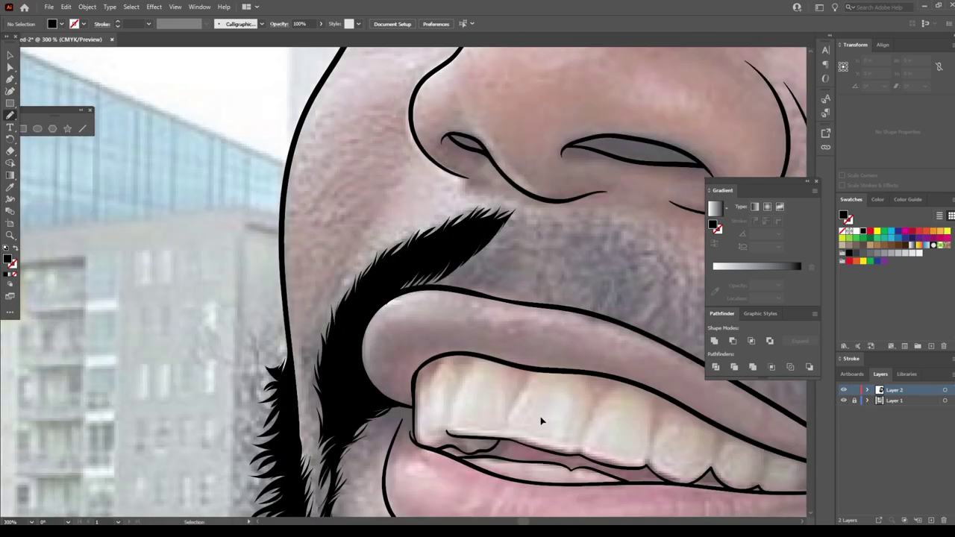
{"action": "key", "text": "ctrl+equal"}
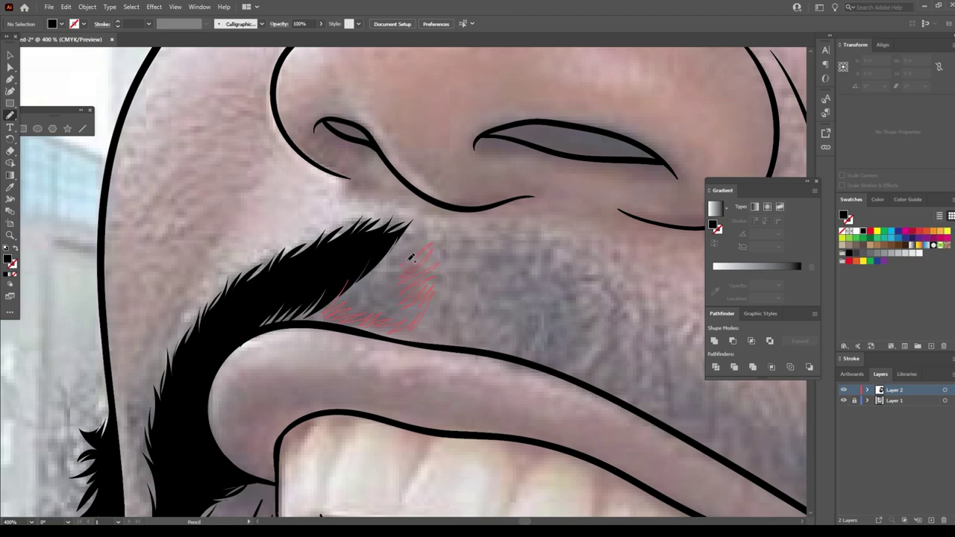
{"action": "left_click_drag", "start_coordinate": [410, 257], "coordinate": [433, 220]}
{"action": "key", "text": "ctrl+0"}
{"action": "scroll", "coordinate": [384, 377], "scroll_direction": "up", "scroll_amount": 5}
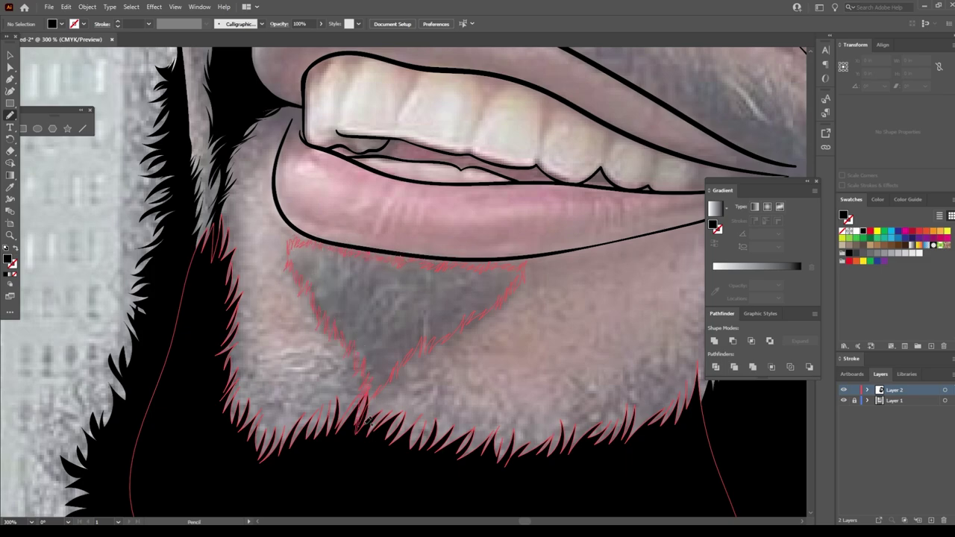
{"action": "left_click_drag", "start_coordinate": [365, 421], "coordinate": [365, 422]}
{"action": "key", "text": "ctrl+minus"}
{"action": "key", "text": "ctrl+minus"}
{"action": "key", "text": "ctrl+minus"}
Draw spiky moustache strands at the other mouth corner
{"action": "left_click", "coordinate": [844, 401]}
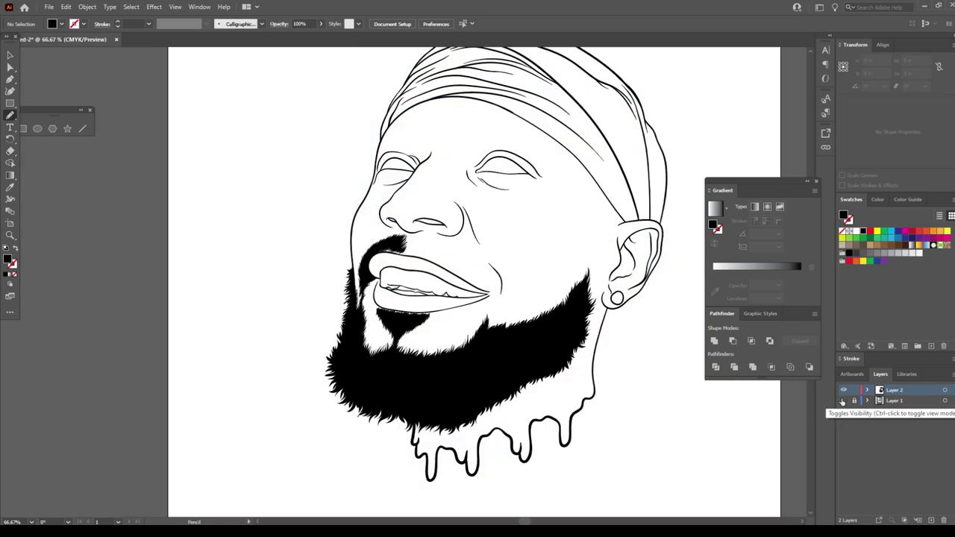
{"action": "key", "text": "ctrl+plus"}
{"action": "key", "text": "ctrl+plus"}
{"action": "key", "text": "ctrl+plus"}
{"action": "key", "text": "ctrl+plus"}
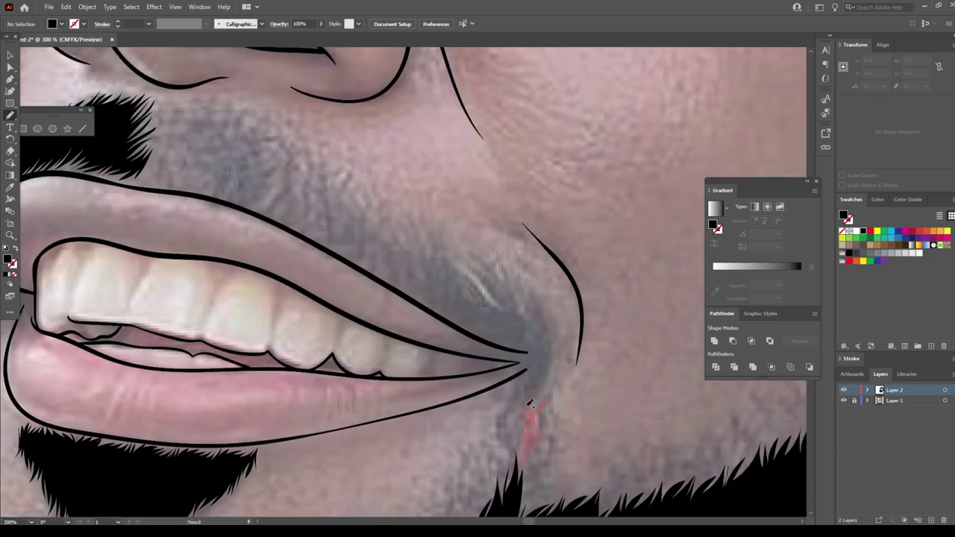
{"action": "left_click_drag", "start_coordinate": [513, 436], "coordinate": [514, 440]}
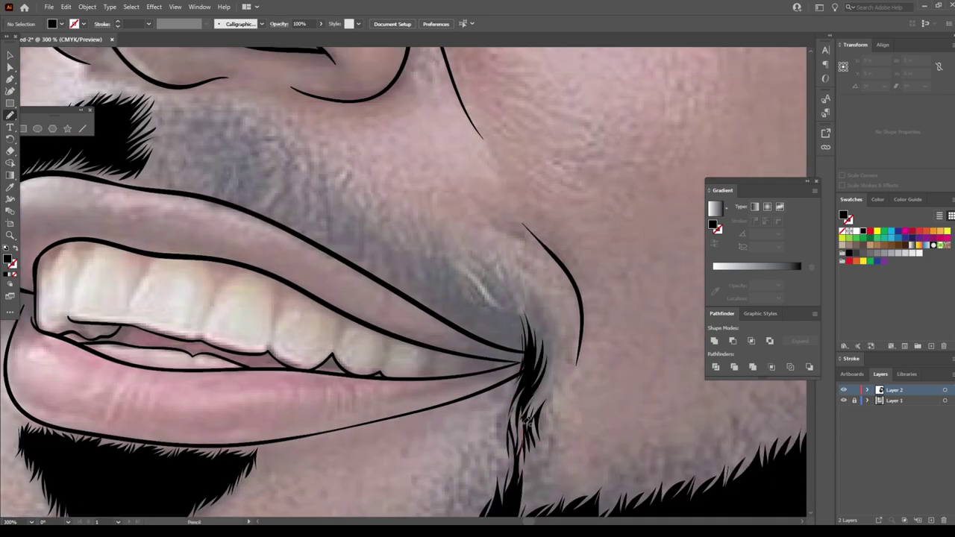
{"action": "key", "text": "ctrl+plus"}
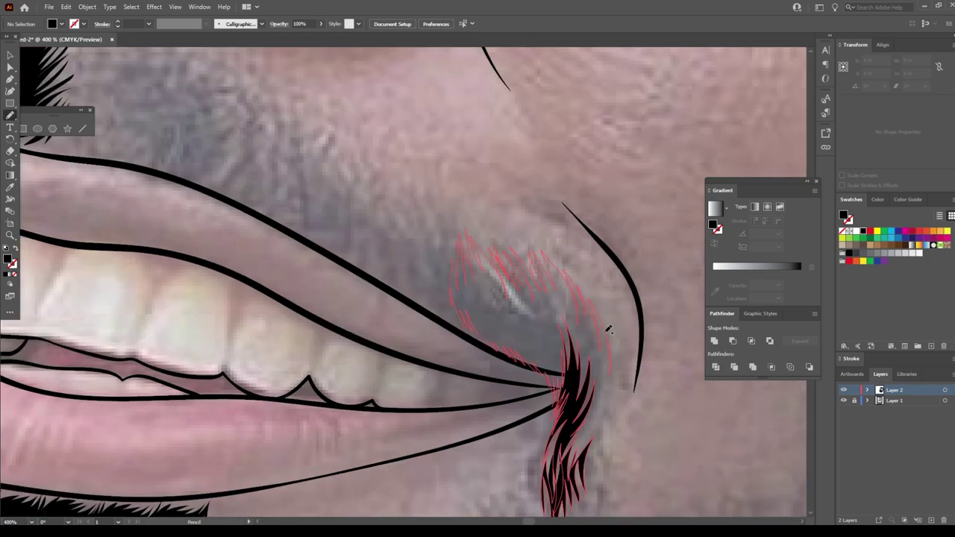
{"action": "left_click_drag", "start_coordinate": [608, 329], "coordinate": [609, 333]}
{"action": "key", "text": "ctrl+minus"}
{"action": "key", "text": "ctrl+minus"}
{"action": "key", "text": "ctrl+plus"}
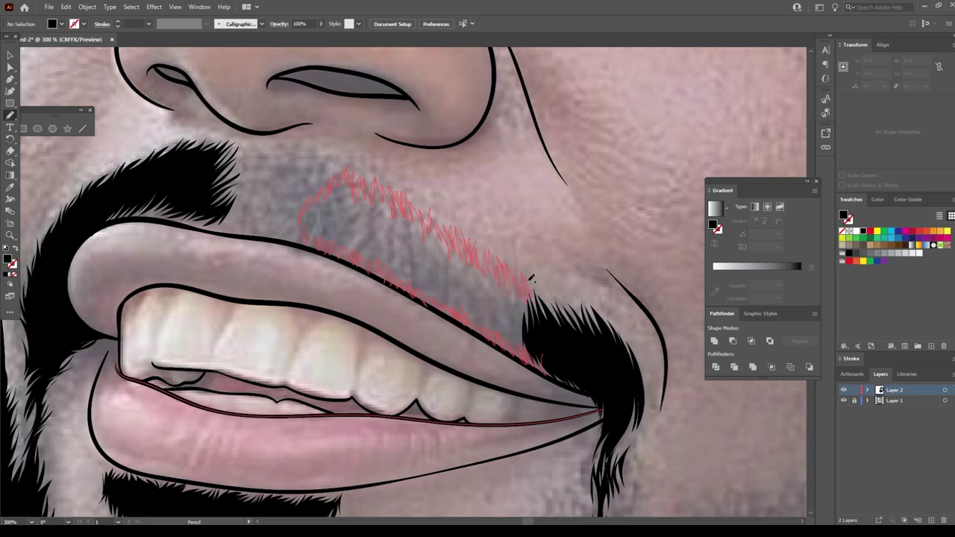
Finish the moustache above the upper lip and fill its centre gap with strands
{"action": "left_click_drag", "start_coordinate": [531, 278], "coordinate": [531, 277]}
{"action": "key", "text": "ctrl+minus"}
{"action": "key", "text": "ctrl+plus"}
{"action": "left_click_drag", "start_coordinate": [487, 304], "coordinate": [455, 311]}
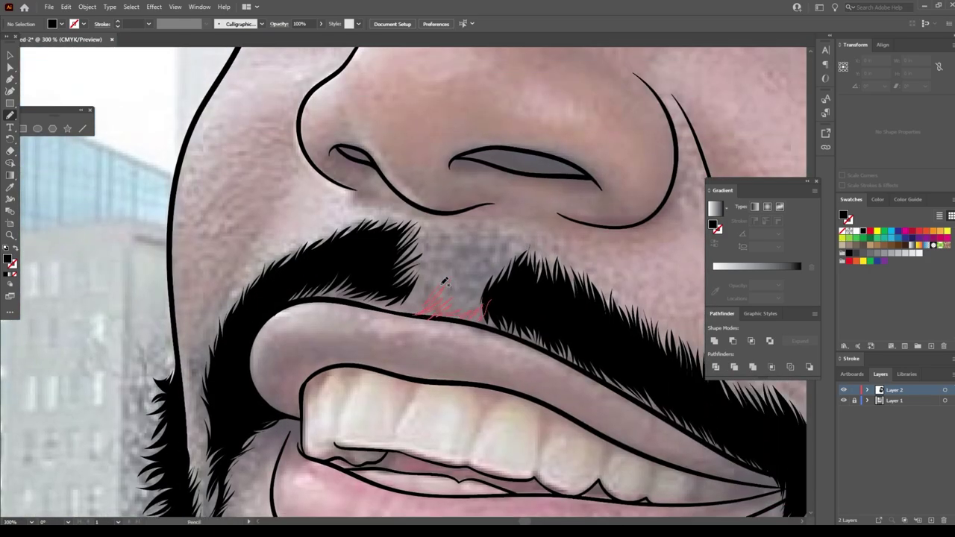
{"action": "mouse_move", "coordinate": [518, 240]}
{"action": "left_mouse_down"}
{"action": "mouse_move", "coordinate": [449, 269]}
{"action": "mouse_move", "coordinate": [418, 306]}
{"action": "mouse_move", "coordinate": [422, 357]}
{"action": "left_mouse_up"}
{"action": "scroll", "coordinate": [472, 299], "scroll_direction": "up", "scroll_amount": 1}
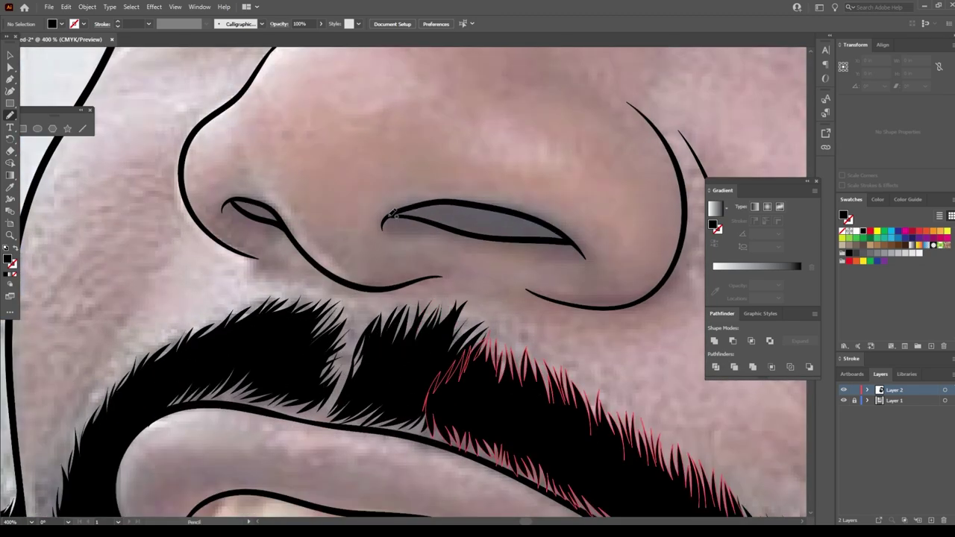
Fill the right and left nostrils solid black
{"action": "left_click_drag", "start_coordinate": [558, 226], "coordinate": [564, 235]}
{"action": "left_click_drag", "start_coordinate": [280, 213], "coordinate": [278, 216]}
{"action": "scroll", "coordinate": [277, 217], "scroll_direction": "down", "scroll_amount": 2}
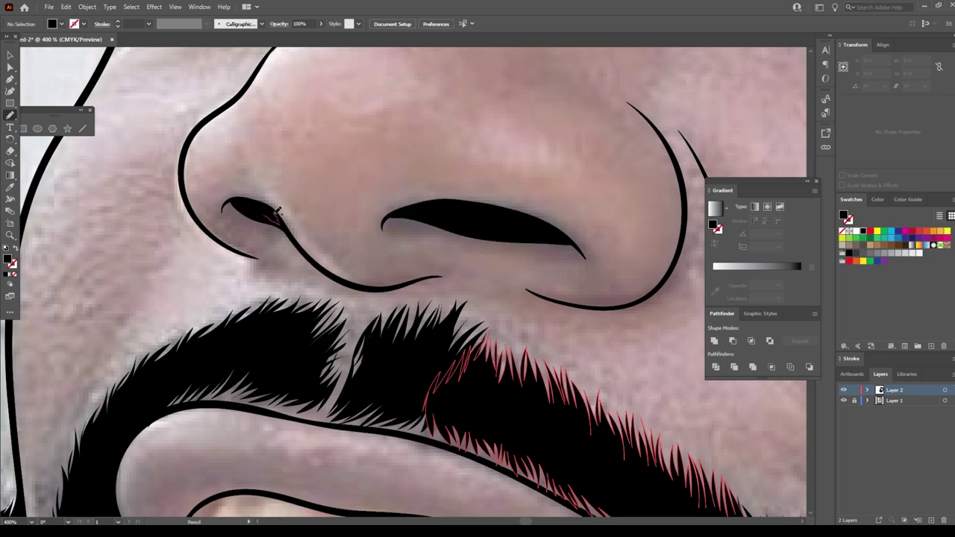
{"action": "scroll", "coordinate": [278, 217], "scroll_direction": "down", "scroll_amount": 3}
{"action": "scroll", "coordinate": [246, 321], "scroll_direction": "up", "scroll_amount": 3}
{"action": "scroll", "coordinate": [246, 321], "scroll_direction": "up", "scroll_amount": 3}
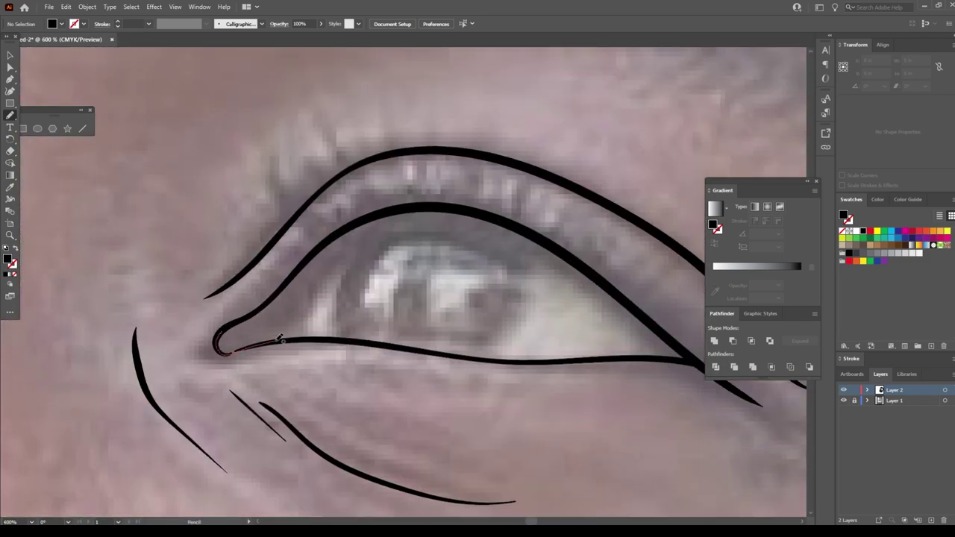
Trace a solid black iris shape inside the first eye outline
{"action": "left_click_drag", "start_coordinate": [535, 282], "coordinate": [591, 257]}
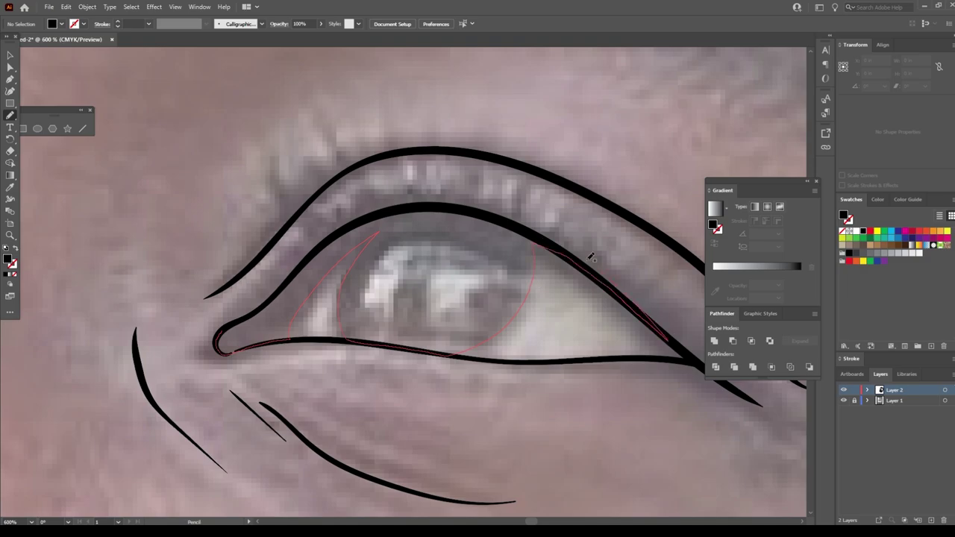
{"action": "left_click_drag", "start_coordinate": [236, 320], "coordinate": [236, 321]}
{"action": "scroll", "coordinate": [236, 321], "scroll_direction": "down", "scroll_amount": 4}
{"action": "scroll", "coordinate": [316, 404], "scroll_direction": "up", "scroll_amount": 4}
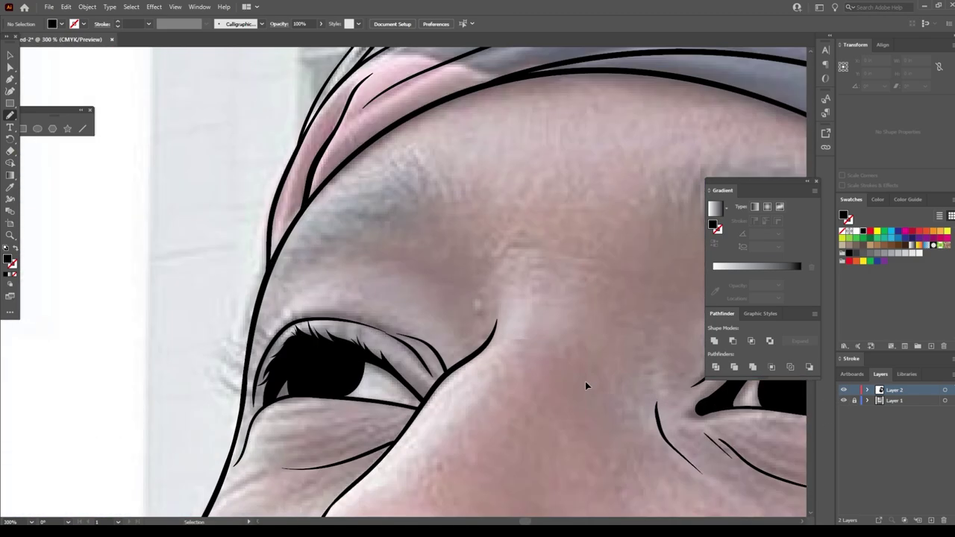
{"action": "key", "text": "ctrl+="}
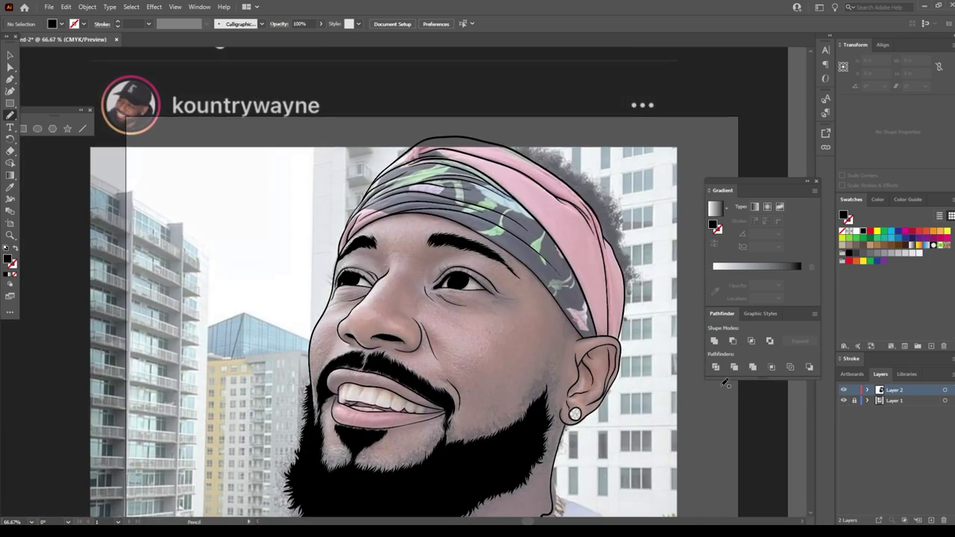
Trace spiky black hair along the headband's top and side, plus a thin lip line
{"action": "left_click_drag", "start_coordinate": [355, 163], "coordinate": [607, 261]}
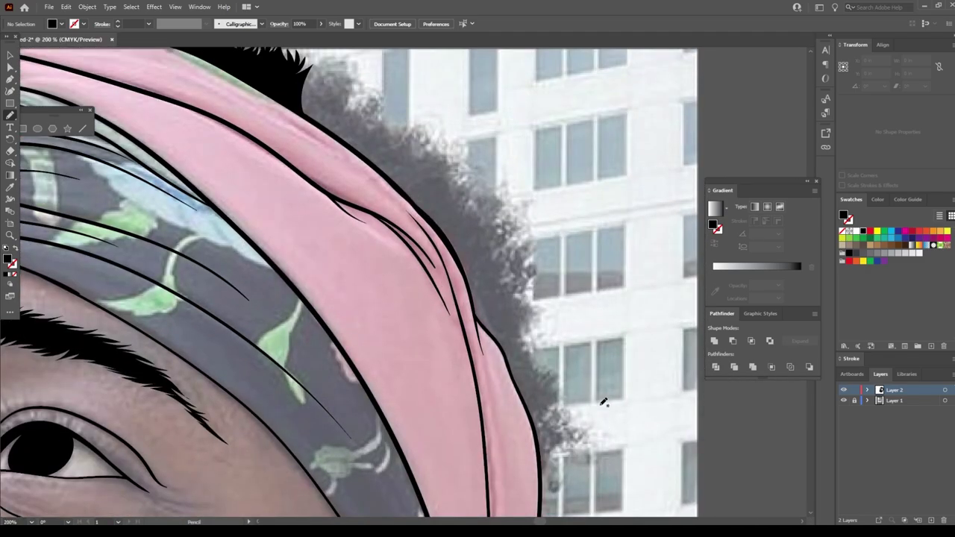
{"action": "left_click_drag", "start_coordinate": [283, 161], "coordinate": [536, 403]}
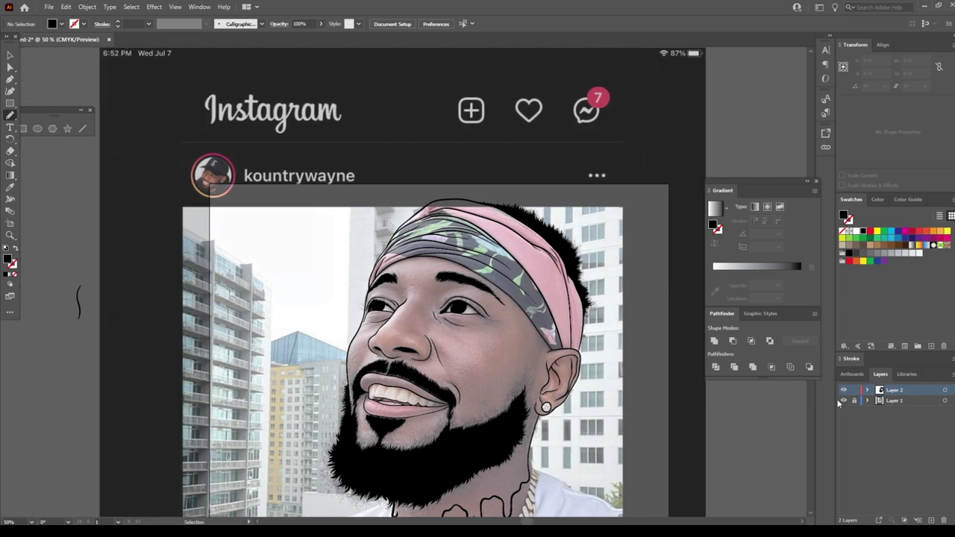
{"action": "left_click", "coordinate": [845, 401]}
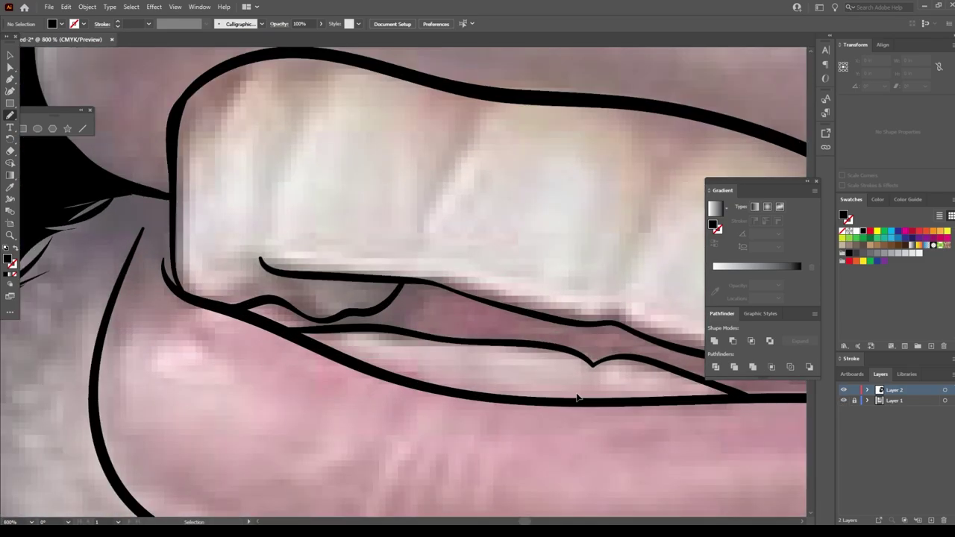
{"action": "left_click_drag", "start_coordinate": [161, 319], "coordinate": [402, 346]}
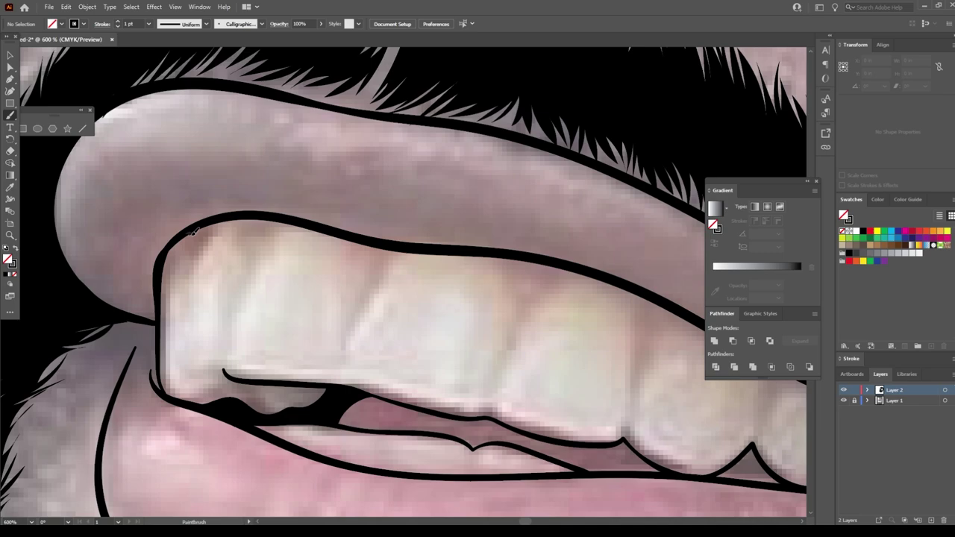
Draw thin tooth separation lines, switching the stroke weight to 0.5 pt
{"action": "left_click_drag", "start_coordinate": [192, 258], "coordinate": [265, 235]}
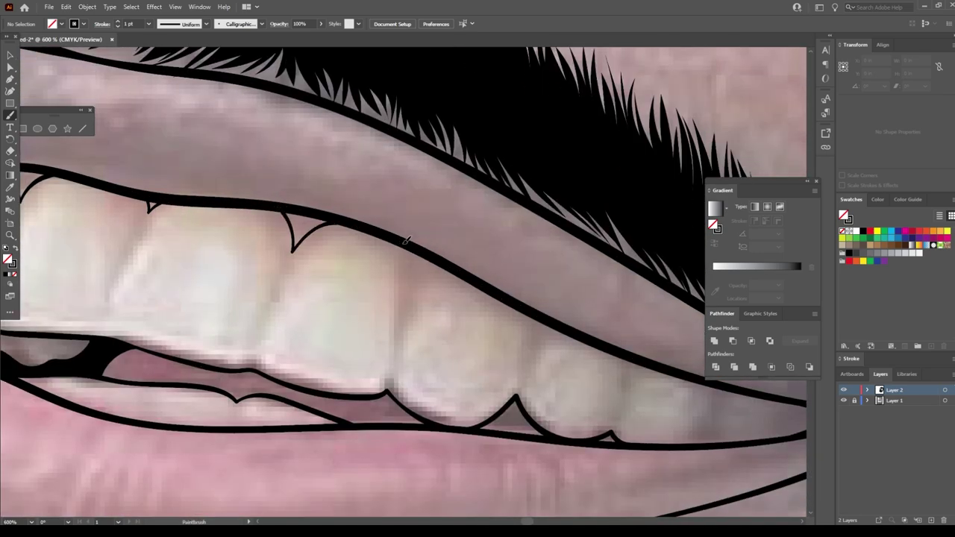
{"action": "left_click_drag", "start_coordinate": [407, 245], "coordinate": [435, 257]}
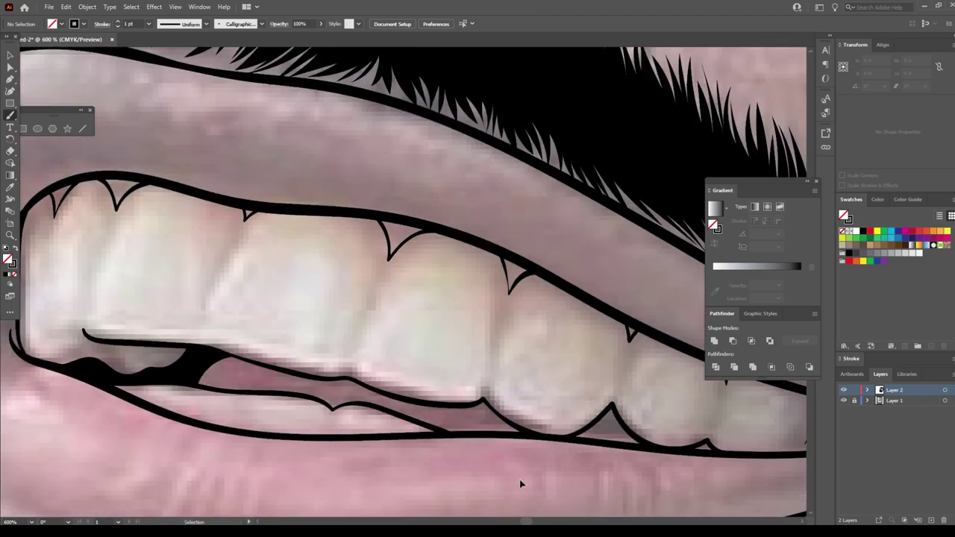
{"action": "left_click", "coordinate": [149, 24]}
{"action": "left_click", "coordinate": [161, 45]}
{"action": "left_click_drag", "start_coordinate": [248, 215], "coordinate": [208, 307]}
{"action": "left_click_drag", "start_coordinate": [108, 241], "coordinate": [114, 221]}
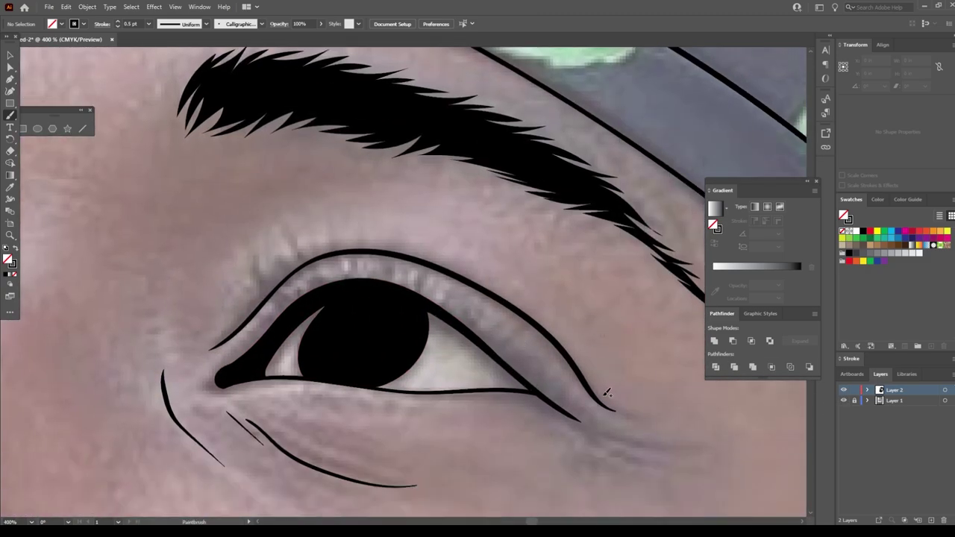
At 1 pt stroke, paint eyelash strokes and an upper eyelid crease line
{"action": "left_click", "coordinate": [149, 23]}
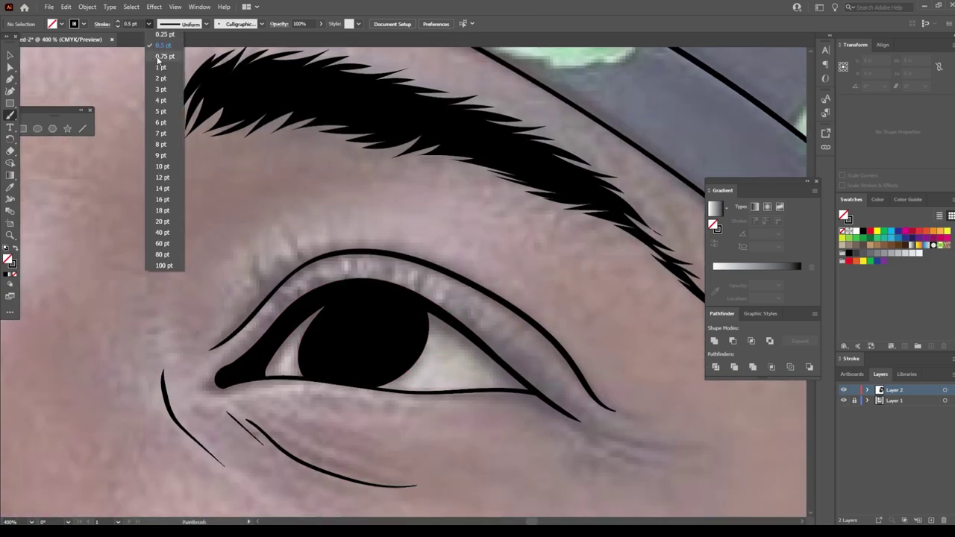
{"action": "left_click", "coordinate": [161, 82]}
{"action": "mouse_move", "coordinate": [394, 283]}
{"action": "left_mouse_down"}
{"action": "mouse_move", "coordinate": [389, 260]}
{"action": "mouse_move", "coordinate": [366, 249]}
{"action": "left_mouse_up"}
{"action": "mouse_move", "coordinate": [349, 276]}
{"action": "left_mouse_down"}
{"action": "mouse_move", "coordinate": [337, 245]}
{"action": "mouse_move", "coordinate": [293, 239]}
{"action": "left_mouse_up"}
{"action": "mouse_move", "coordinate": [313, 282]}
{"action": "left_mouse_down"}
{"action": "mouse_move", "coordinate": [276, 254]}
{"action": "mouse_move", "coordinate": [262, 263]}
{"action": "left_mouse_up"}
{"action": "mouse_move", "coordinate": [298, 294]}
{"action": "left_mouse_down"}
{"action": "mouse_move", "coordinate": [258, 275]}
{"action": "mouse_move", "coordinate": [254, 289]}
{"action": "left_mouse_up"}
{"action": "left_click_drag", "start_coordinate": [288, 312], "coordinate": [251, 321]}
{"action": "mouse_move", "coordinate": [483, 336]}
{"action": "left_mouse_down"}
{"action": "mouse_move", "coordinate": [441, 295]}
{"action": "mouse_move", "coordinate": [362, 257]}
{"action": "left_mouse_up"}
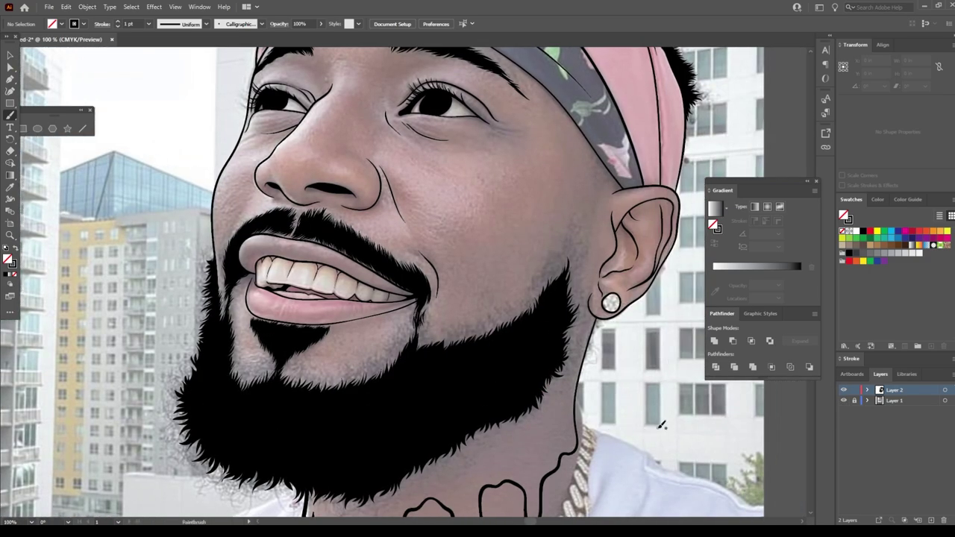
Zoom around the face, toggling the reference photo to check the linework
{"action": "key", "text": "ctrl+plus"}
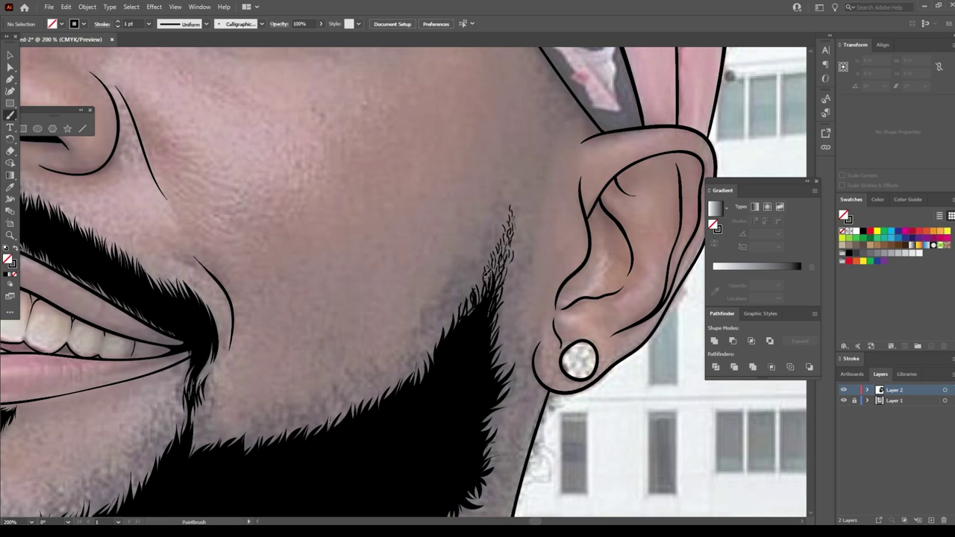
{"action": "scroll", "coordinate": [572, 110], "scroll_direction": "up", "scroll_amount": 2}
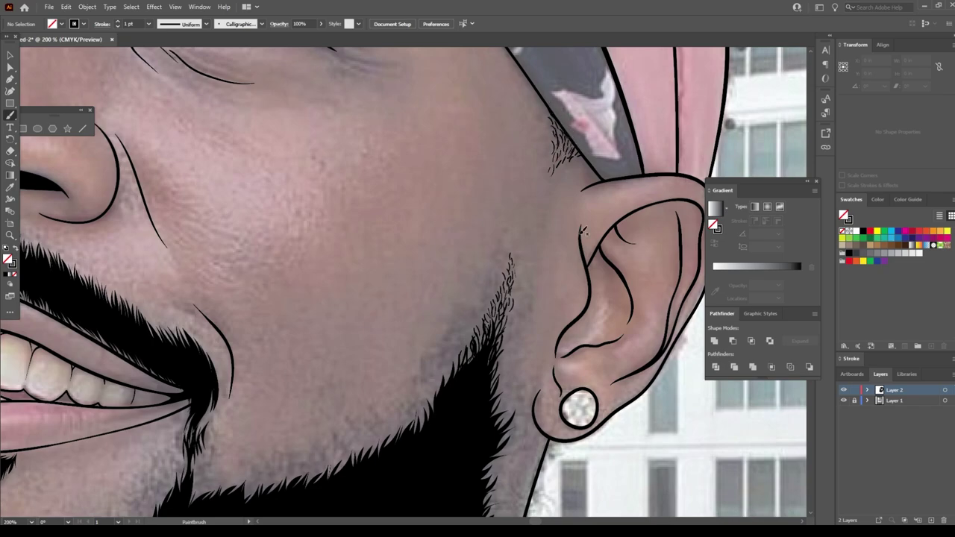
{"action": "key", "text": "ctrl+0"}
{"action": "left_click", "coordinate": [844, 401]}
{"action": "key", "text": "ctrl+plus"}
{"action": "scroll", "coordinate": [674, 438], "scroll_direction": "left", "scroll_amount": 3}
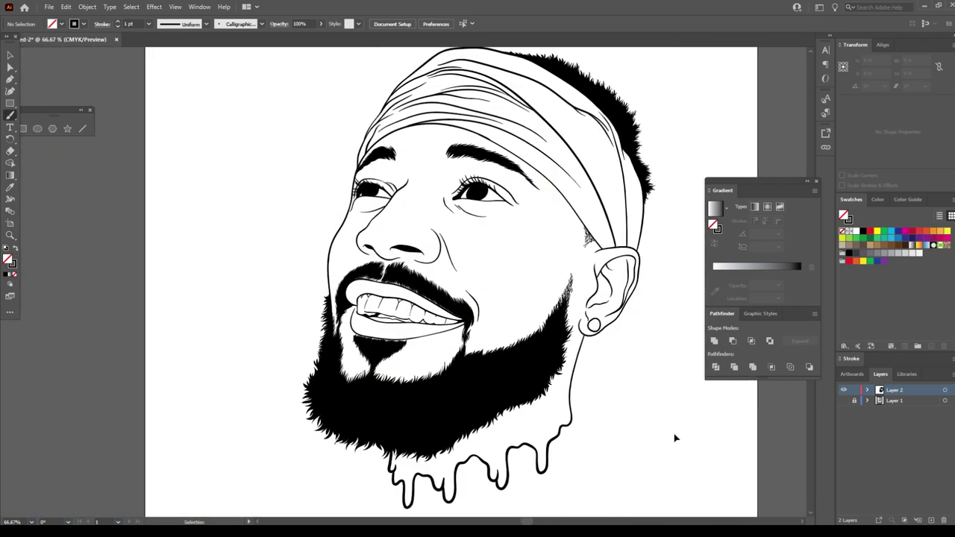
{"action": "key", "text": "ctrl+plus"}
{"action": "key", "text": "ctrl+plus"}
{"action": "key", "text": "ctrl+plus"}
{"action": "left_click", "coordinate": [844, 401]}
{"action": "key", "text": "ctrl+0"}
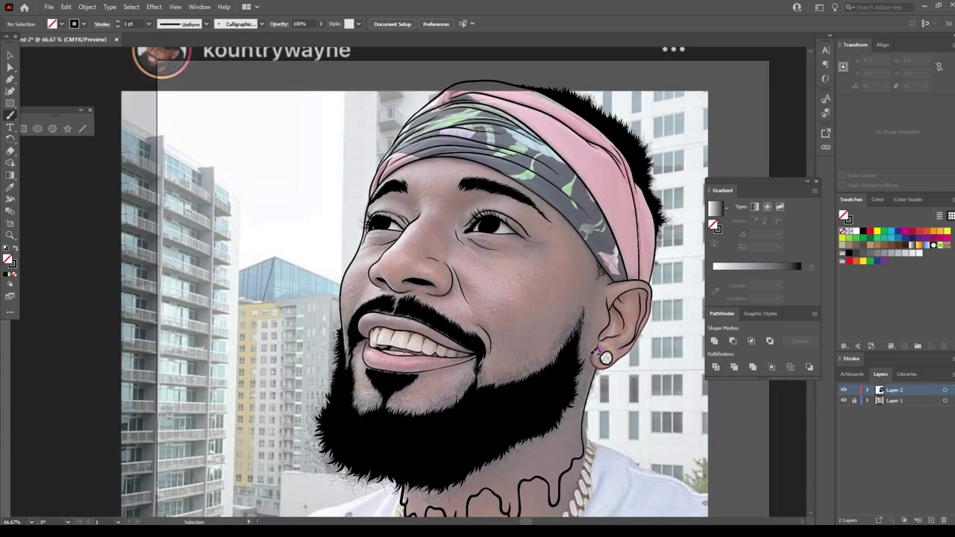
{"action": "scroll", "coordinate": [314, 317], "scroll_direction": "down", "scroll_amount": 3}
{"action": "left_click", "coordinate": [844, 401]}
{"action": "key", "text": "ctrl+plus"}
{"action": "key", "text": "ctrl+plus"}
{"action": "key", "text": "ctrl+plus"}
{"action": "key", "text": "ctrl+plus"}
{"action": "key", "text": "ctrl+plus"}
Thicken the mouth-corner line and add two thin outlines along the beard drips
{"action": "left_click_drag", "start_coordinate": [314, 318], "coordinate": [377, 192]}
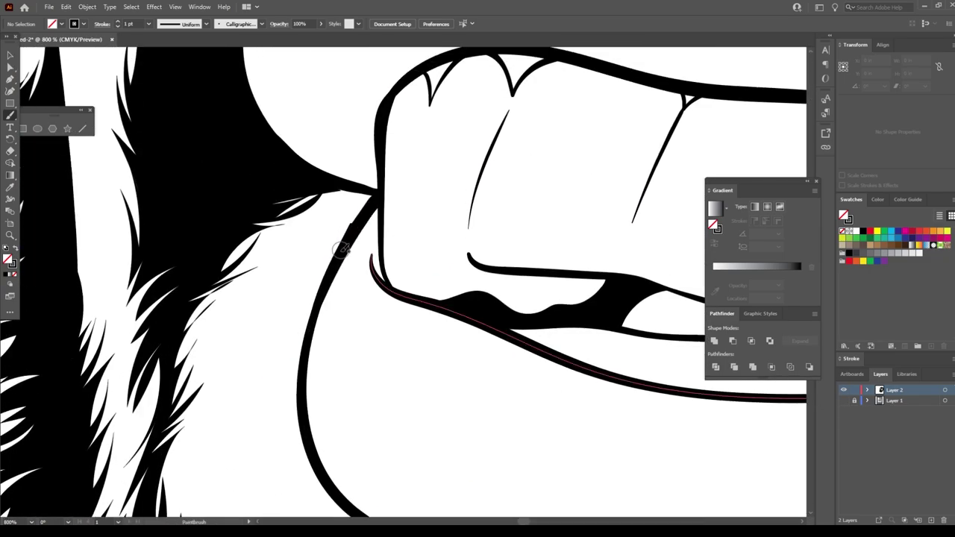
{"action": "key", "text": "ctrl+0"}
{"action": "scroll", "coordinate": [567, 396], "scroll_direction": "up", "scroll_amount": 5}
{"action": "scroll", "coordinate": [568, 395], "scroll_direction": "up", "scroll_amount": 2}
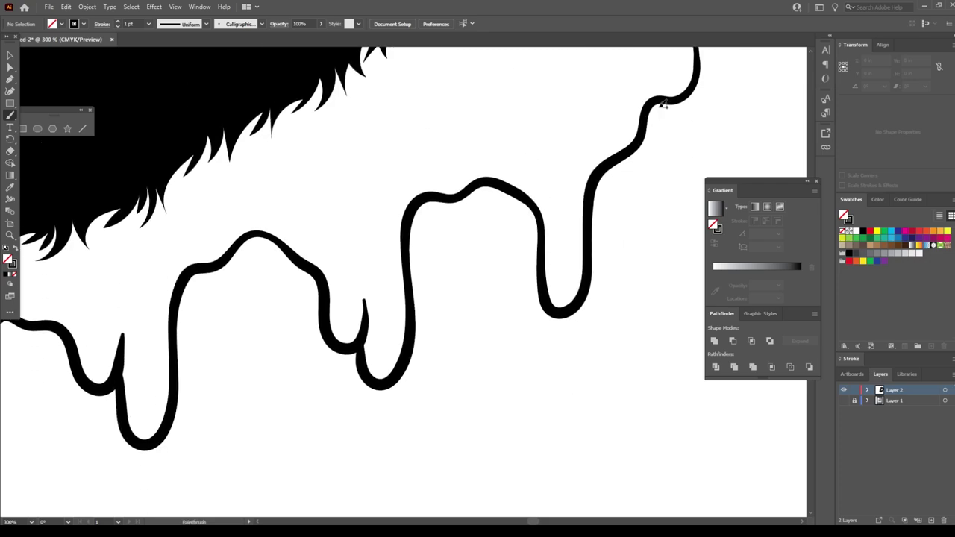
{"action": "left_click_drag", "start_coordinate": [665, 100], "coordinate": [422, 381]}
{"action": "scroll", "coordinate": [422, 381], "scroll_direction": "down", "scroll_amount": 3}
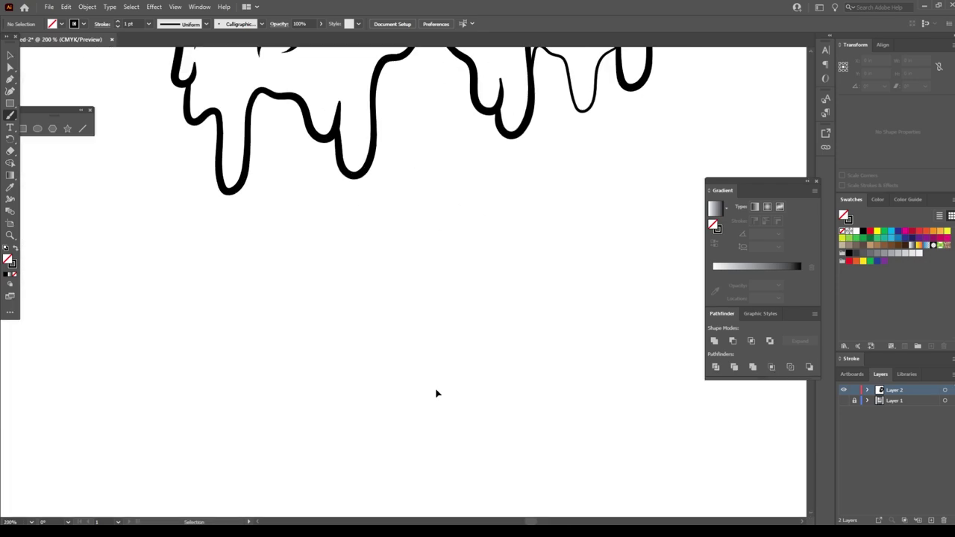
{"action": "scroll", "coordinate": [438, 391], "scroll_direction": "up", "scroll_amount": 3}
{"action": "mouse_move", "coordinate": [543, 252]}
{"action": "left_mouse_down"}
{"action": "mouse_move", "coordinate": [512, 277]}
{"action": "mouse_move", "coordinate": [326, 320]}
{"action": "mouse_move", "coordinate": [214, 303]}
{"action": "left_mouse_up"}
{"action": "scroll", "coordinate": [309, 478], "scroll_direction": "down", "scroll_amount": 2}
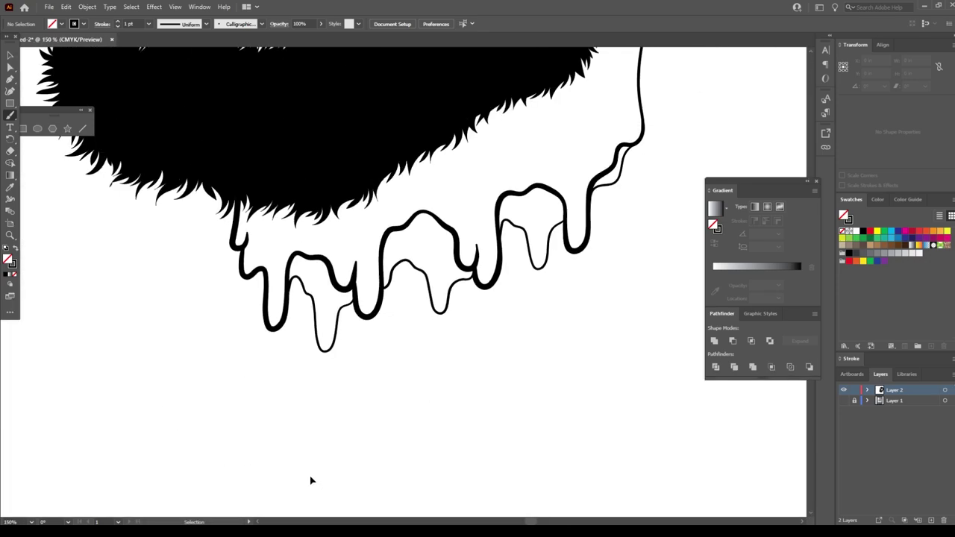
{"action": "scroll", "coordinate": [311, 450], "scroll_direction": "down", "scroll_amount": 3}
Select all line art, merge it with Pathfinder Merge, and move the portrait lower
{"action": "left_click", "coordinate": [9, 55]}
{"action": "left_click_drag", "start_coordinate": [313, 68], "coordinate": [674, 424]}
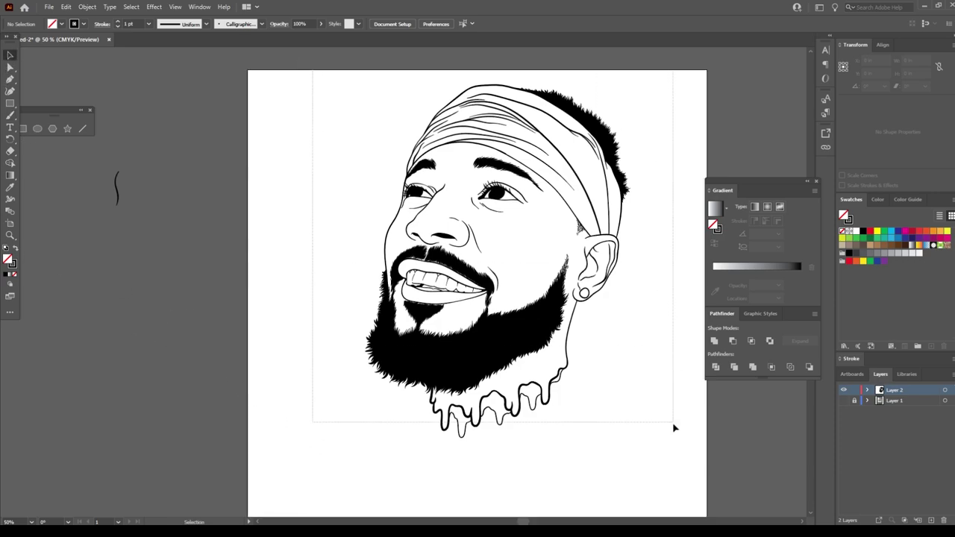
{"action": "left_click", "coordinate": [66, 7]}
{"action": "left_click", "coordinate": [736, 367]}
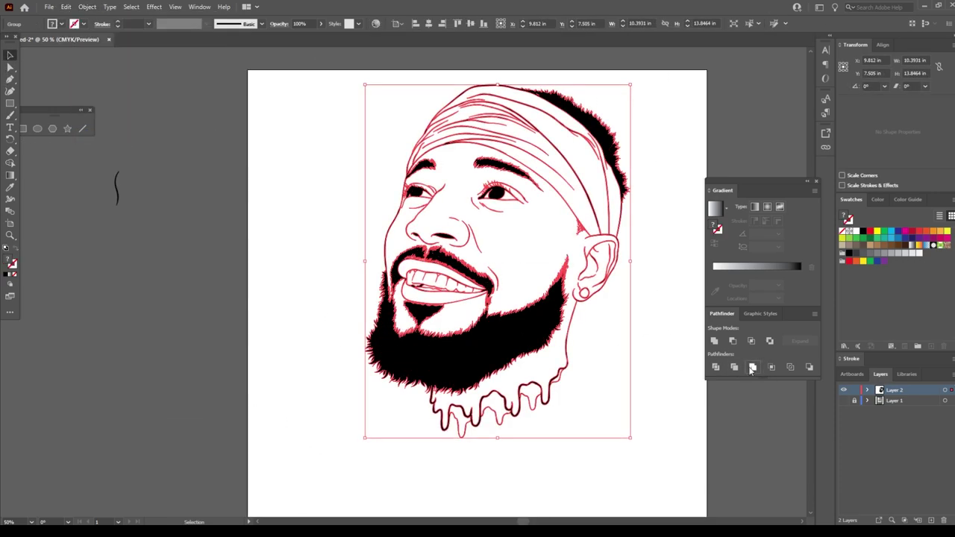
{"action": "left_click_drag", "start_coordinate": [566, 365], "coordinate": [486, 388]}
{"action": "left_click", "coordinate": [657, 382]}
{"action": "scroll", "coordinate": [657, 383], "scroll_direction": "down", "scroll_amount": 1}
{"action": "left_click_drag", "start_coordinate": [492, 313], "coordinate": [507, 351]}
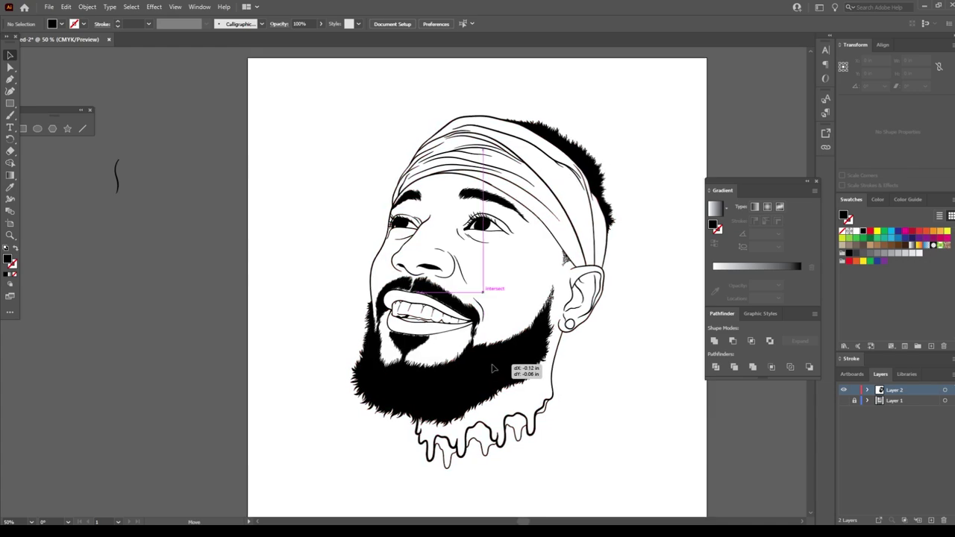
Duplicate the line-art layer, make Layer 2 active, and choose Other Library for swatches
{"action": "left_click_drag", "start_coordinate": [895, 391], "coordinate": [850, 404]}
{"action": "left_click", "coordinate": [905, 403]}
{"action": "left_click", "coordinate": [844, 347]}
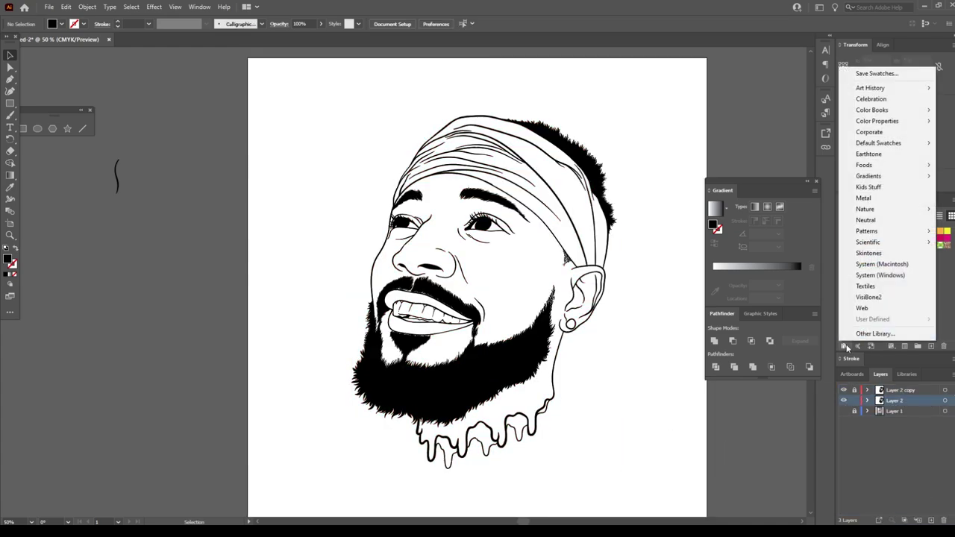
{"action": "left_click", "coordinate": [874, 335]}
Open the CHIWORLD SKIN TONES #1 swatch library and pick a reddish skin-tone fill
{"action": "scroll", "coordinate": [89, 149], "scroll_direction": "down", "scroll_amount": 5}
{"action": "left_click", "coordinate": [42, 165]}
{"action": "double_click", "coordinate": [318, 155]}
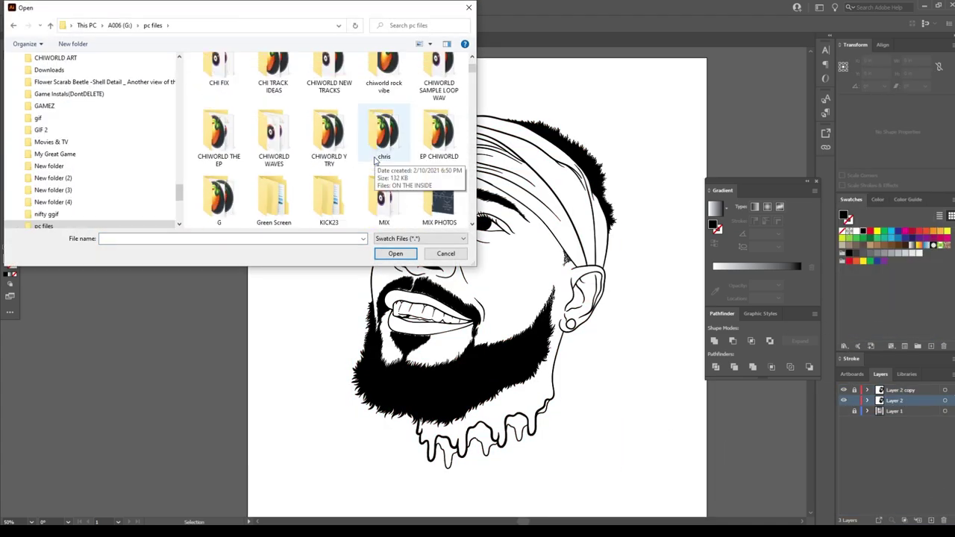
{"action": "double_click", "coordinate": [380, 187]}
{"action": "double_click", "coordinate": [263, 174]}
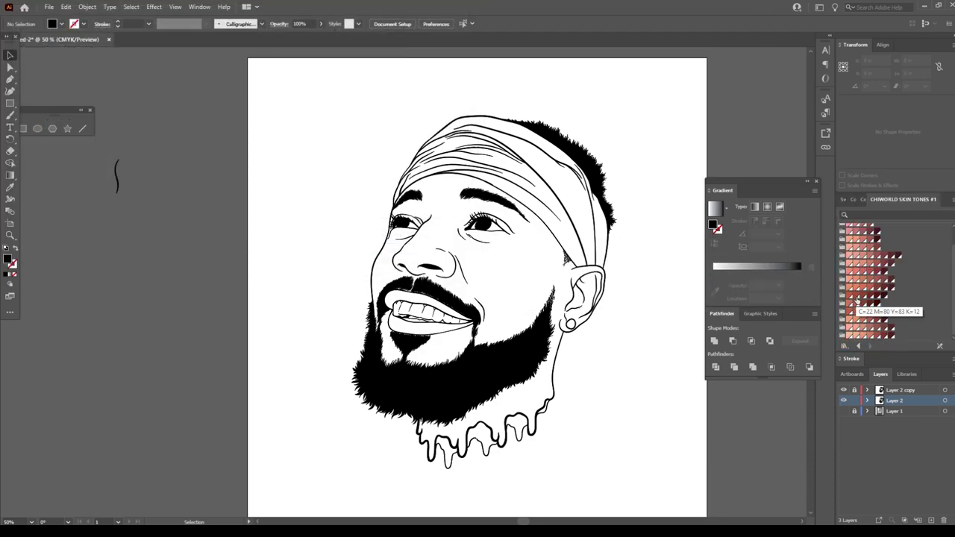
{"action": "left_click", "coordinate": [856, 296]}
Add a reddish skin-tone rectangle behind the line art, clip it to the face, and lock the line-art paths
{"action": "key", "text": "m"}
{"action": "left_click_drag", "start_coordinate": [333, 95], "coordinate": [670, 481]}
{"action": "key", "text": "v"}
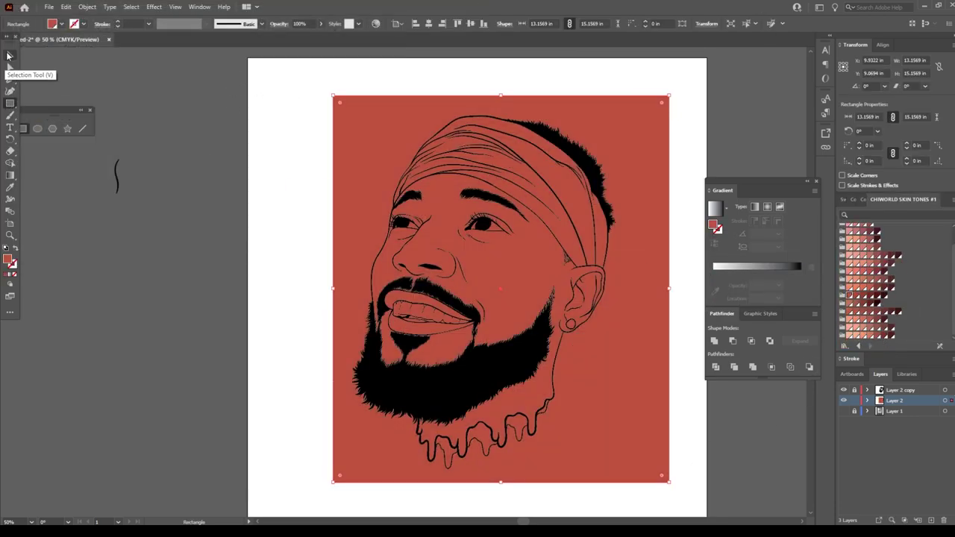
{"action": "right_click", "coordinate": [377, 153]}
{"action": "left_click", "coordinate": [522, 365]}
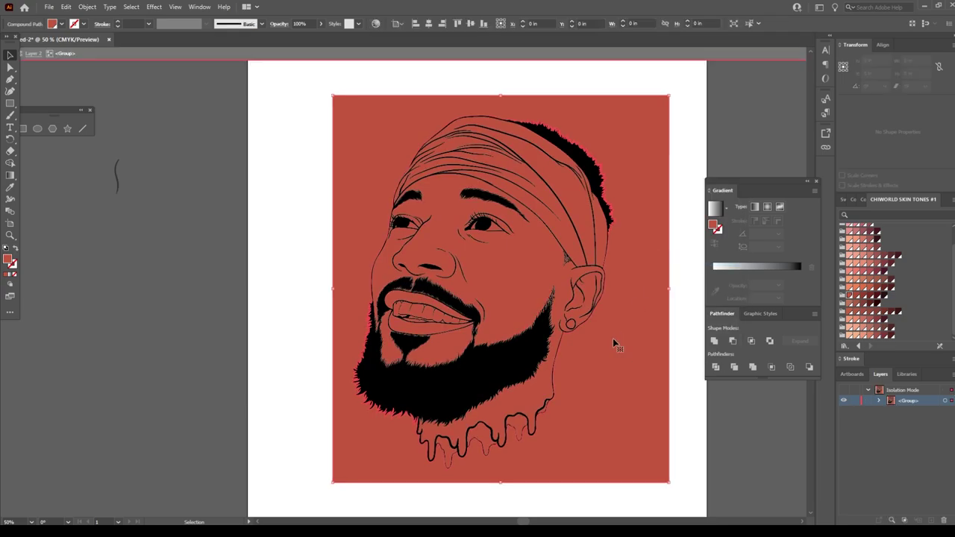
{"action": "key", "text": "ctrl+equal"}
{"action": "left_click", "coordinate": [878, 411]}
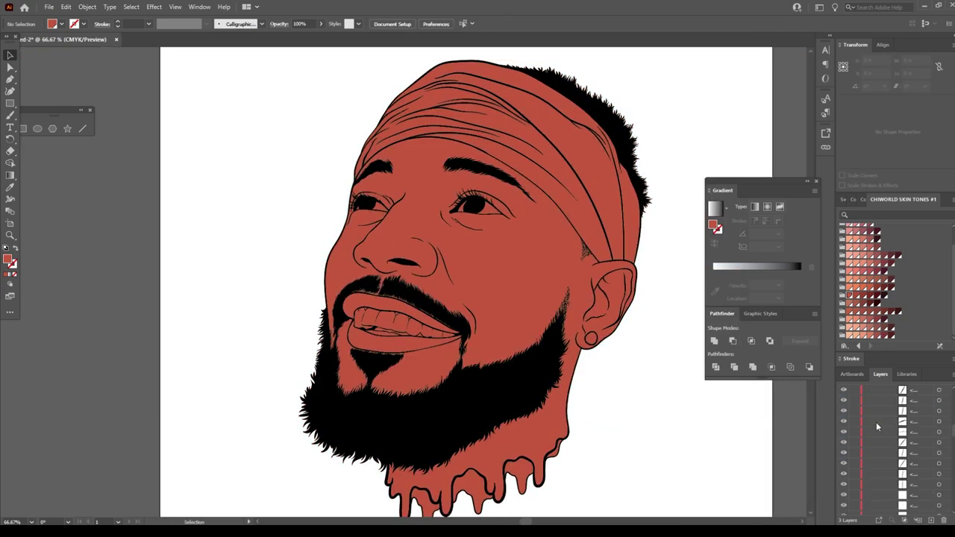
{"action": "left_click", "coordinate": [855, 411]}
Fill the eye whites and teeth white, the upper lip dark red and the lower lip pink
{"action": "key", "text": "ctrl+equal"}
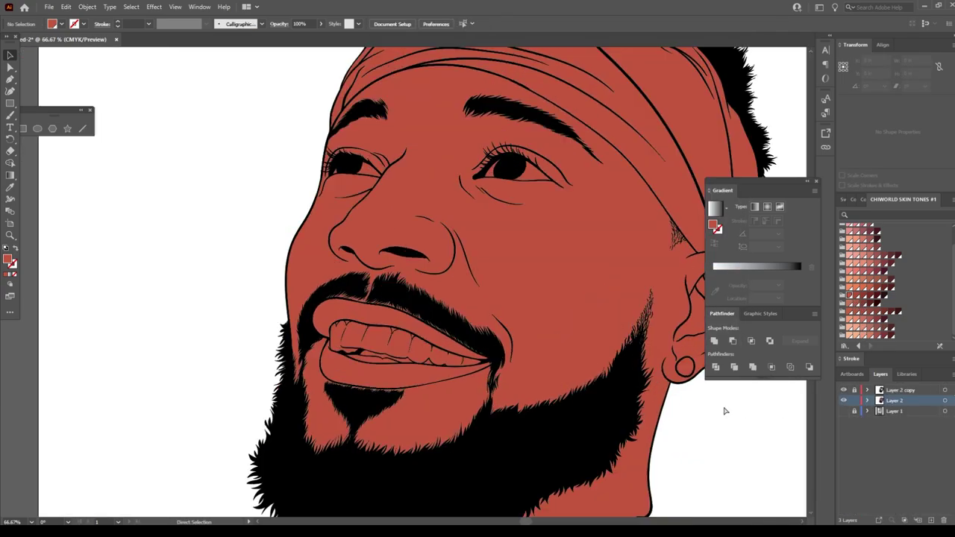
{"action": "key", "text": "ctrl+equal"}
{"action": "double_click", "coordinate": [297, 162]}
{"action": "left_click", "coordinate": [353, 418], "text": "shift"}
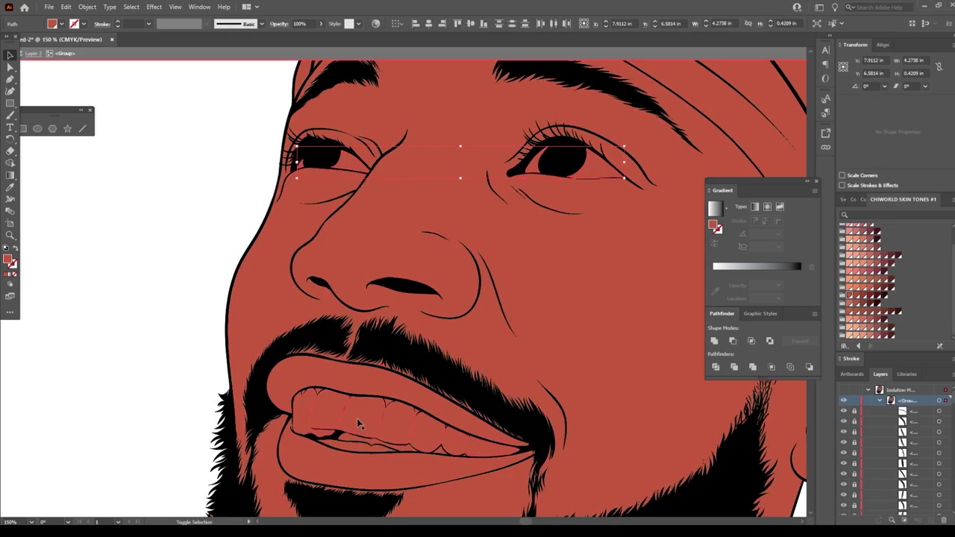
{"action": "scroll", "coordinate": [866, 284], "scroll_direction": "up", "scroll_amount": 3}
{"action": "left_click", "coordinate": [844, 227]}
{"action": "left_click", "coordinate": [392, 328]}
{"action": "left_click", "coordinate": [418, 377]}
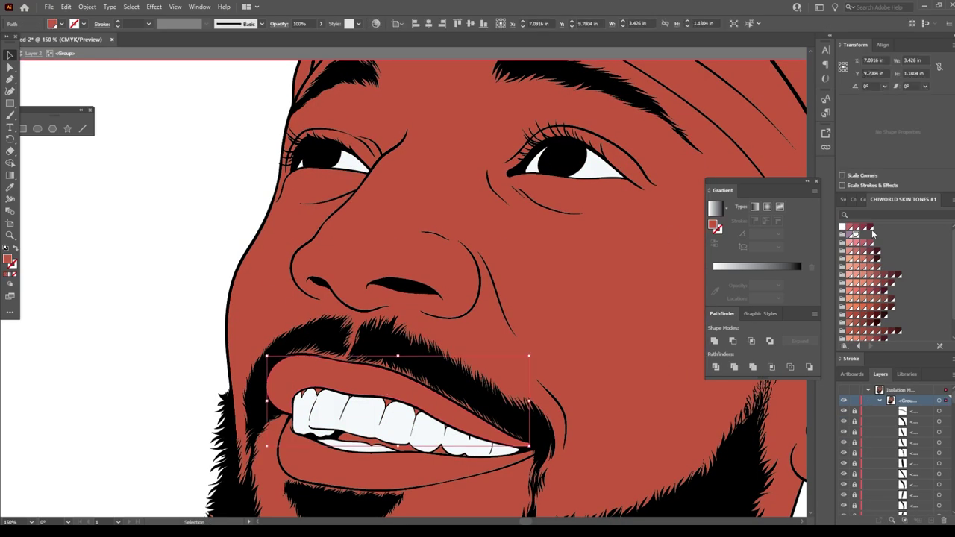
{"action": "left_click", "coordinate": [864, 228]}
{"action": "left_click", "coordinate": [404, 459]}
{"action": "left_click", "coordinate": [857, 243]}
{"action": "left_click", "coordinate": [169, 232]}
Fill the gum shape in the lower teeth pink
{"action": "key", "text": "ctrl+0"}
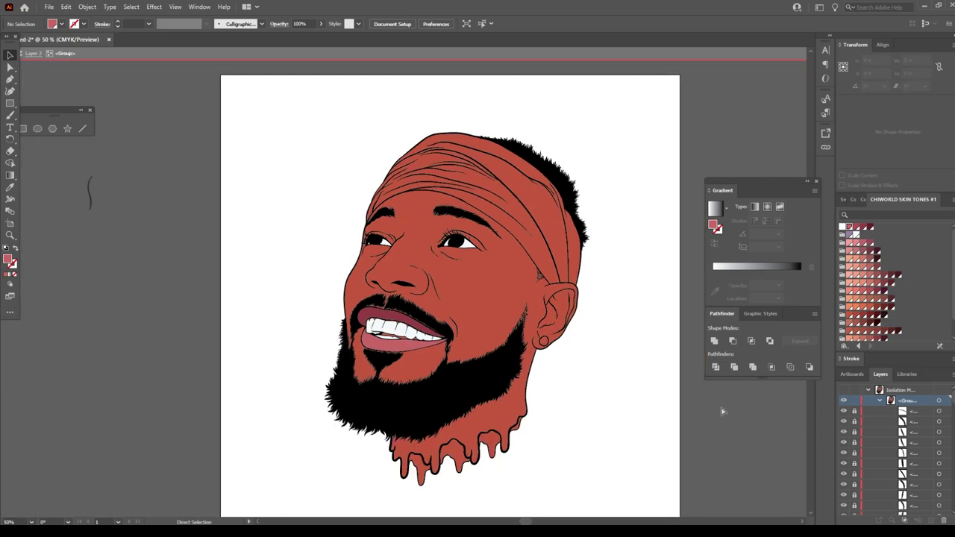
{"action": "scroll", "coordinate": [437, 330], "scroll_direction": "up", "scroll_amount": 5}
{"action": "left_click", "coordinate": [482, 338]}
{"action": "left_click", "coordinate": [866, 258]}
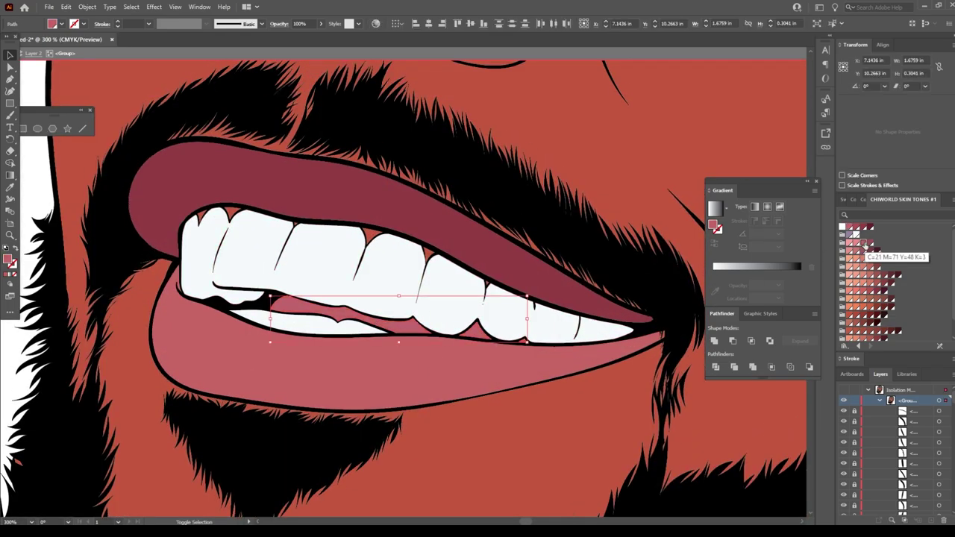
{"action": "left_click", "coordinate": [373, 236], "text": "shift"}
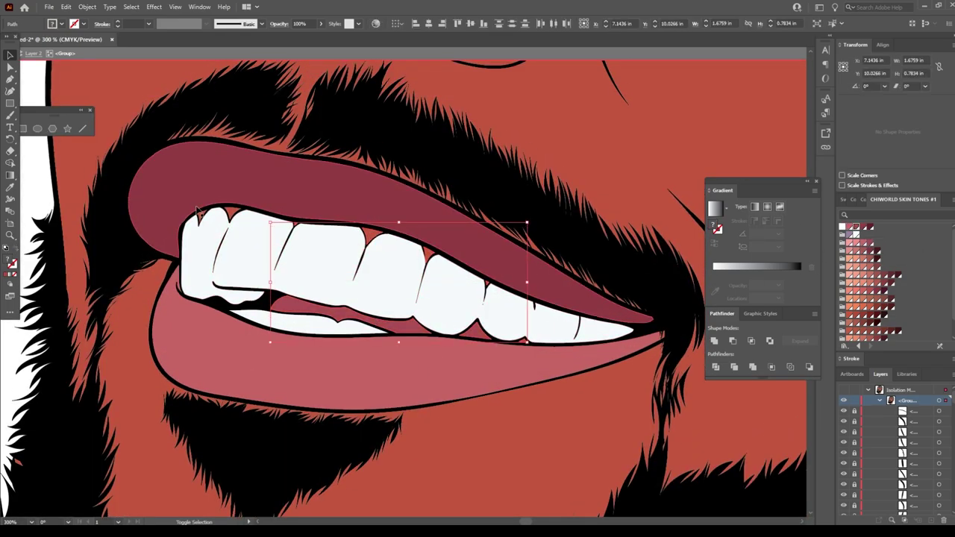
{"action": "key", "text": "ctrl+shift+a"}
Fill the headband with a mid green chosen in the Color Picker
{"action": "key", "text": "ctrl+1"}
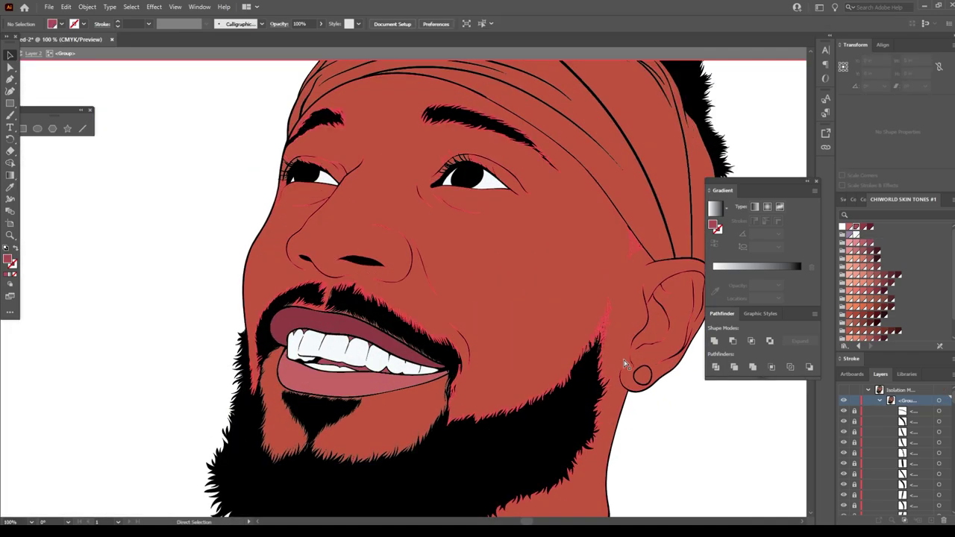
{"action": "left_click", "coordinate": [427, 194]}
{"action": "double_click", "coordinate": [7, 259]}
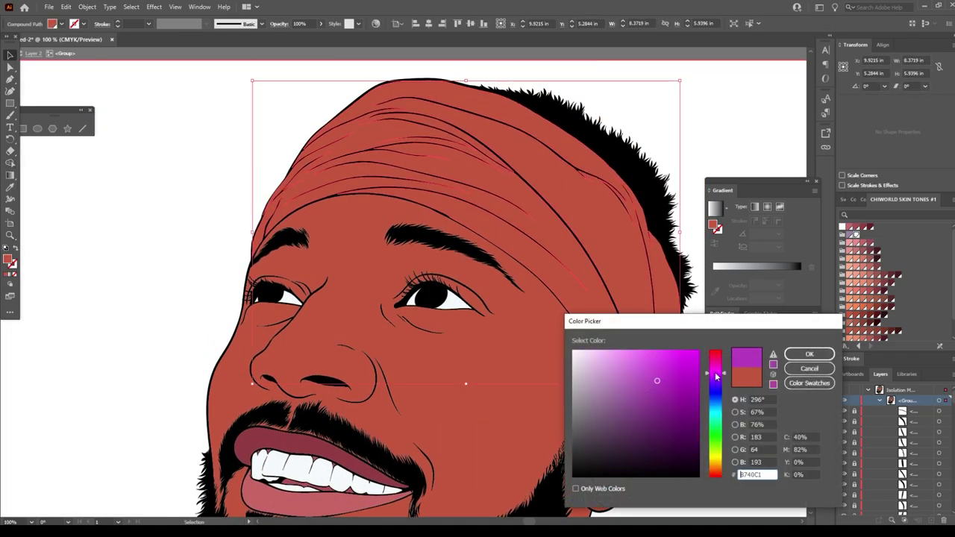
{"action": "left_click", "coordinate": [636, 375]}
{"action": "left_click_drag", "start_coordinate": [722, 370], "coordinate": [713, 437]}
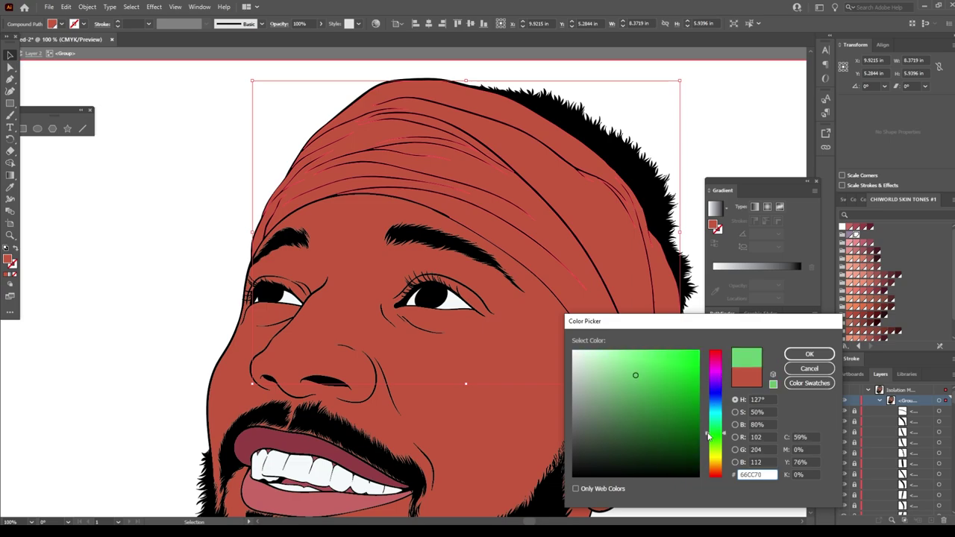
{"action": "left_click", "coordinate": [624, 396]}
{"action": "left_click", "coordinate": [810, 354]}
{"action": "key", "text": "ctrl+shift+a"}
Fill the neck drips dark red and leave the group editing mode
{"action": "key", "text": "ctrl+minus"}
{"action": "scroll", "coordinate": [672, 388], "scroll_direction": "down", "scroll_amount": 3}
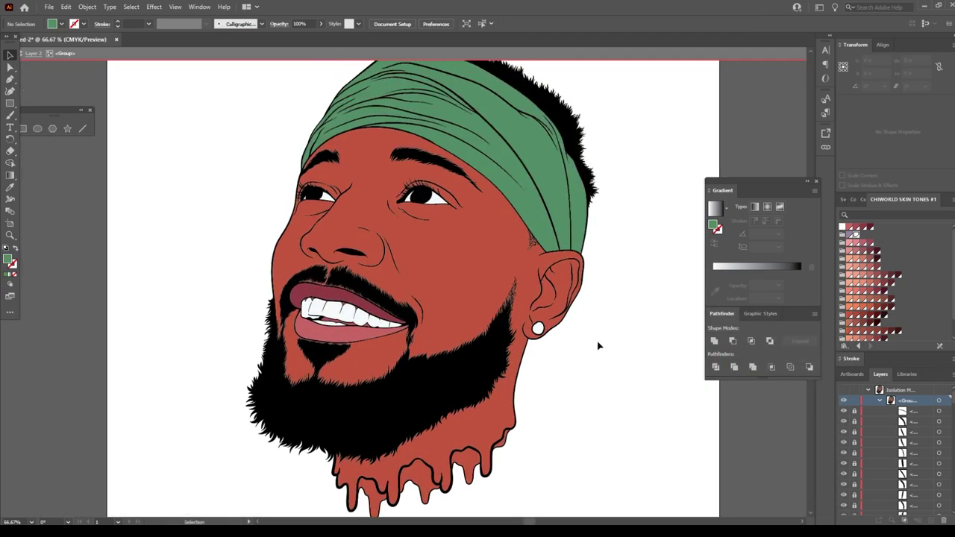
{"action": "left_click", "coordinate": [501, 442]}
{"action": "left_click", "coordinate": [878, 322]}
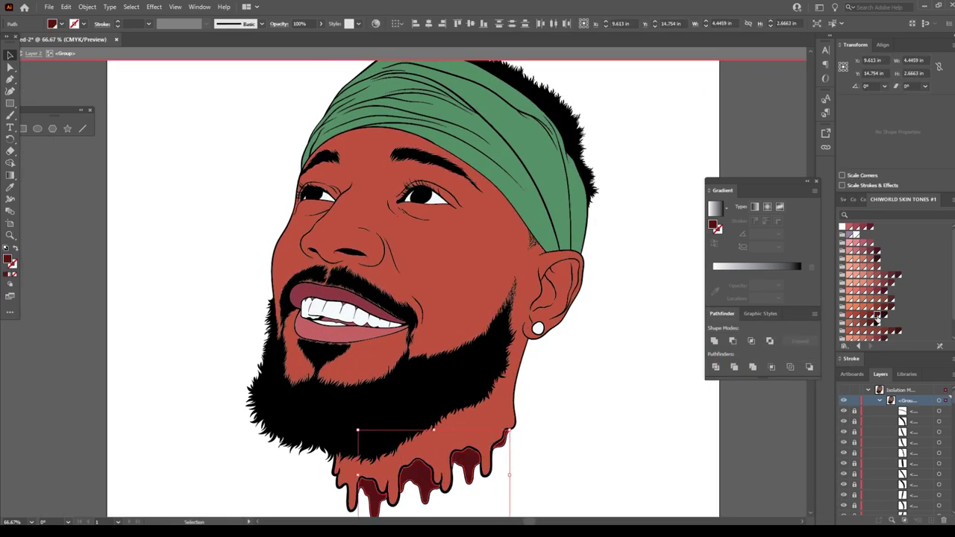
{"action": "key", "text": "ctrl+shift+a"}
{"action": "key", "text": "ctrl+minus"}
{"action": "key", "text": "Escape"}
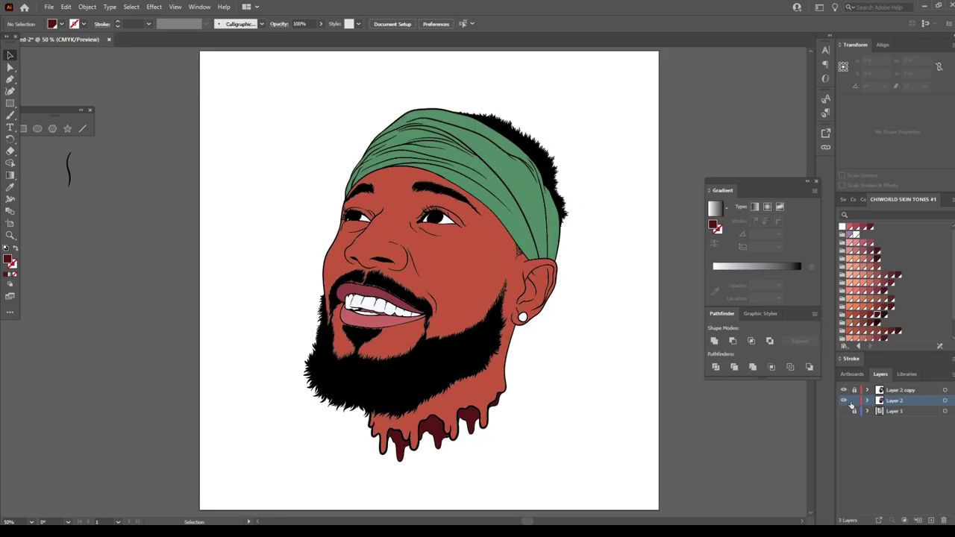
Delete a skin fill shape inside the skin group and inspect the face up close
{"action": "double_click", "coordinate": [443, 284]}
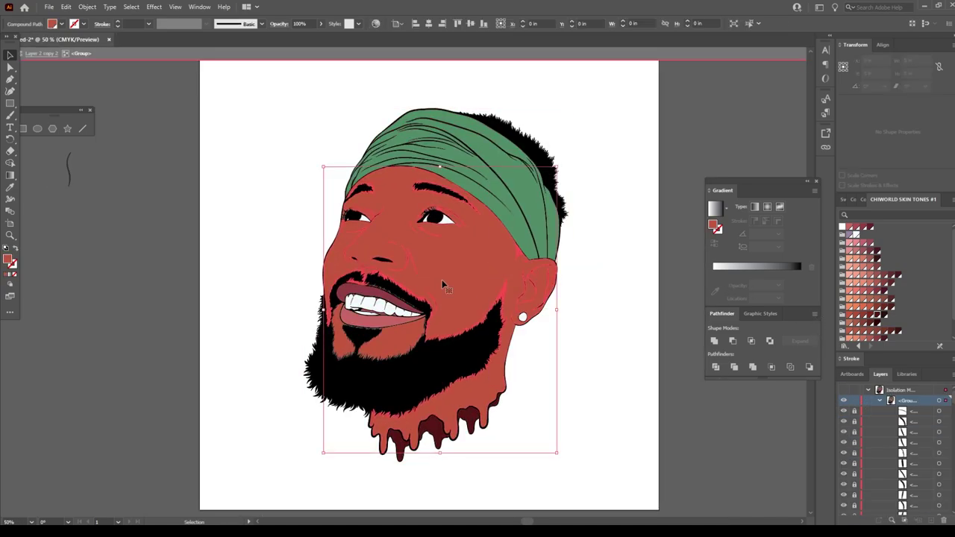
{"action": "key", "text": "Delete"}
{"action": "key", "text": "ctrl+plus"}
{"action": "key", "text": "ctrl+plus"}
{"action": "scroll", "coordinate": [448, 277], "scroll_direction": "up", "scroll_amount": 3}
{"action": "scroll", "coordinate": [215, 462], "scroll_direction": "up", "scroll_amount": 2}
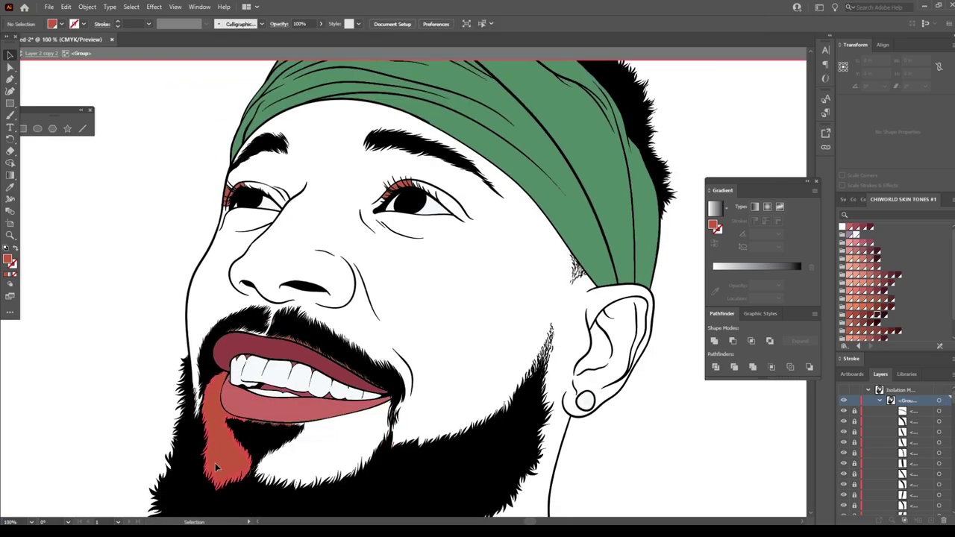
{"action": "scroll", "coordinate": [215, 463], "scroll_direction": "up", "scroll_amount": 3}
{"action": "scroll", "coordinate": [224, 265], "scroll_direction": "up", "scroll_amount": 1}
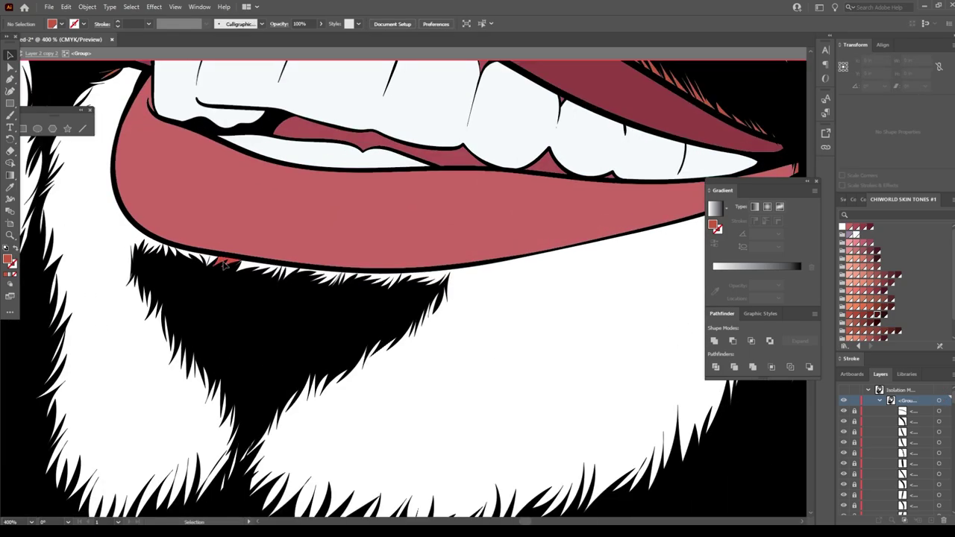
{"action": "scroll", "coordinate": [224, 265], "scroll_direction": "down", "scroll_amount": 2}
{"action": "scroll", "coordinate": [625, 277], "scroll_direction": "up", "scroll_amount": 2}
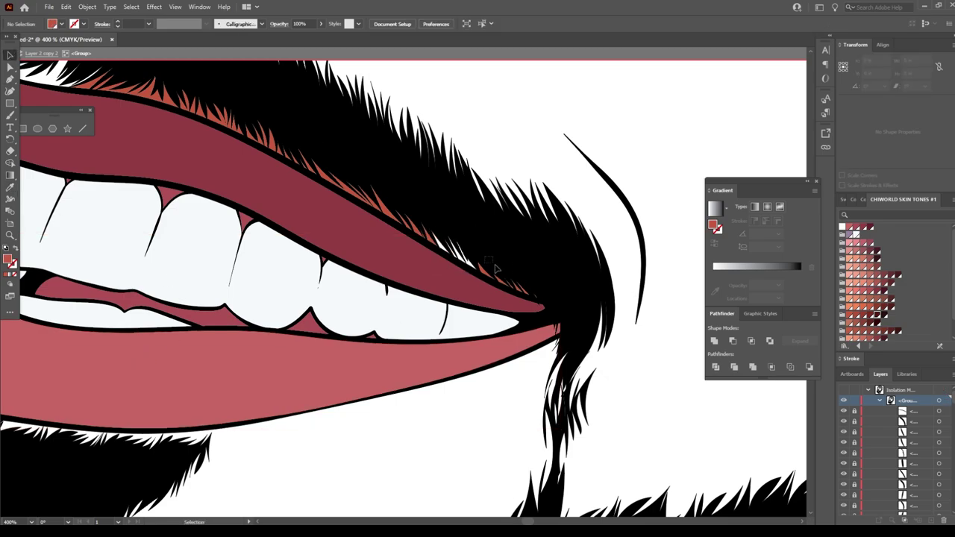
{"action": "scroll", "coordinate": [418, 257], "scroll_direction": "up", "scroll_amount": 3}
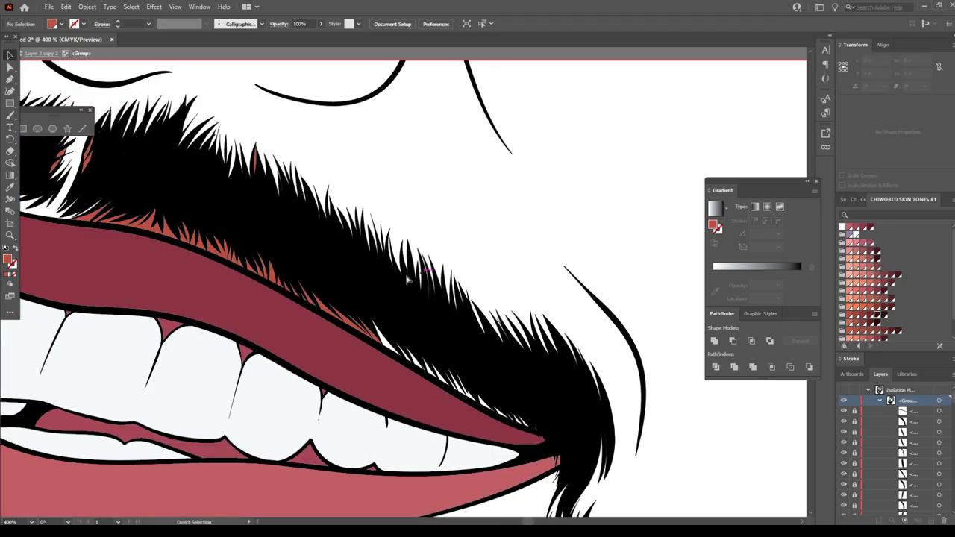
{"action": "scroll", "coordinate": [373, 246], "scroll_direction": "left", "scroll_amount": 3}
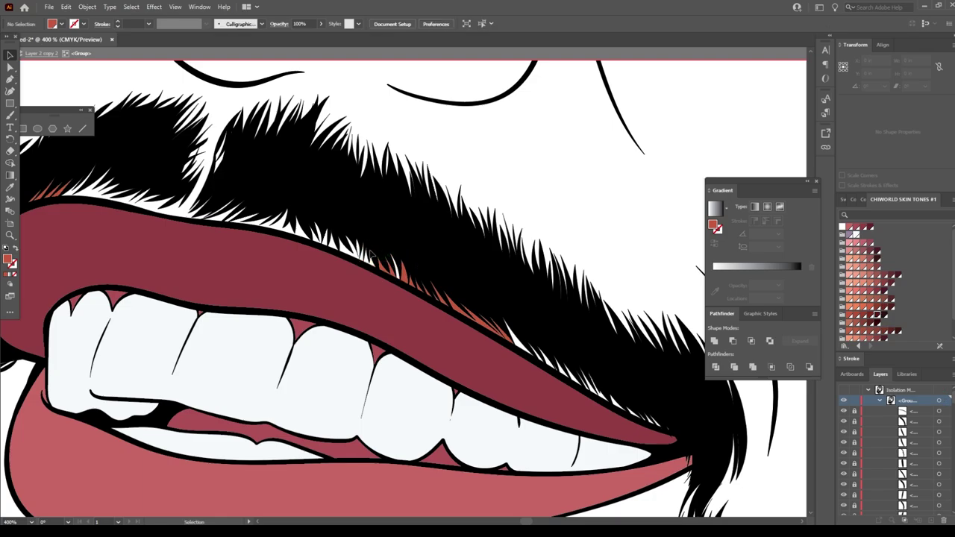
{"action": "scroll", "coordinate": [699, 267], "scroll_direction": "down", "scroll_amount": 2}
{"action": "scroll", "coordinate": [261, 312], "scroll_direction": "up", "scroll_amount": 3}
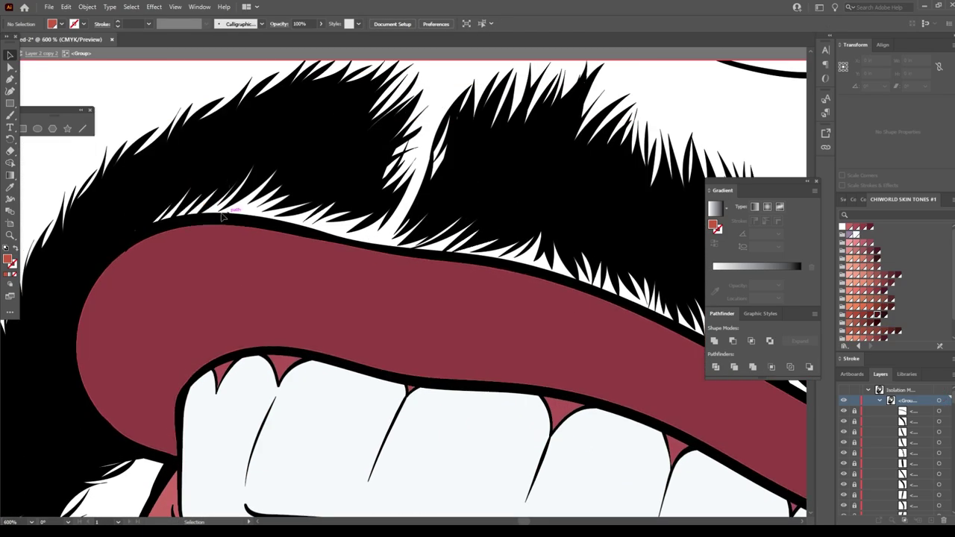
{"action": "scroll", "coordinate": [323, 237], "scroll_direction": "down", "scroll_amount": 3}
{"action": "scroll", "coordinate": [324, 237], "scroll_direction": "down", "scroll_amount": 3}
{"action": "scroll", "coordinate": [222, 212], "scroll_direction": "up", "scroll_amount": 3}
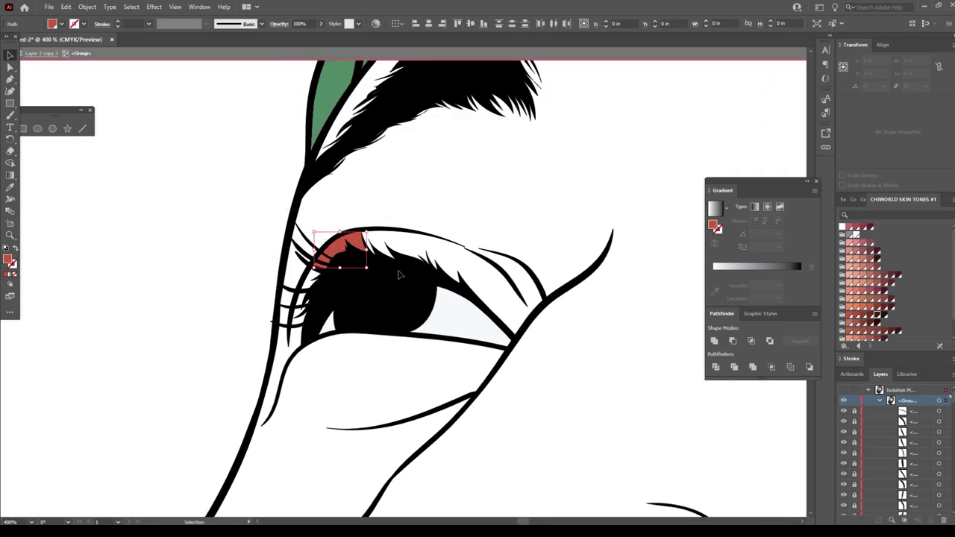
{"action": "scroll", "coordinate": [334, 203], "scroll_direction": "up", "scroll_amount": 2}
{"action": "scroll", "coordinate": [290, 315], "scroll_direction": "down", "scroll_amount": 2}
{"action": "scroll", "coordinate": [168, 311], "scroll_direction": "up", "scroll_amount": 1}
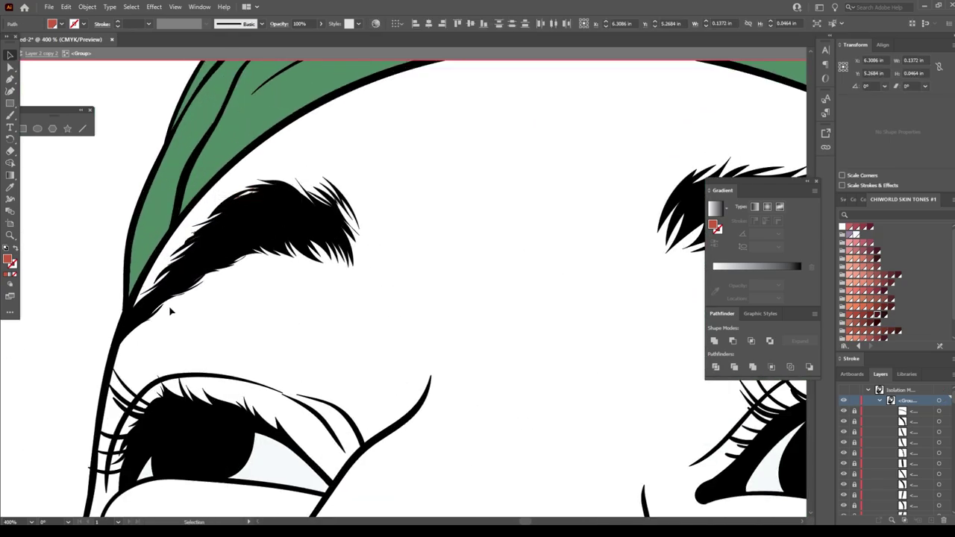
Zoom out and exit isolation mode so the whole coloured portrait shows
{"action": "key", "text": "ctrl+1"}
{"action": "scroll", "coordinate": [512, 389], "scroll_direction": "down", "scroll_amount": 2}
{"action": "scroll", "coordinate": [575, 394], "scroll_direction": "up", "scroll_amount": 3}
{"action": "scroll", "coordinate": [580, 401], "scroll_direction": "up", "scroll_amount": 1}
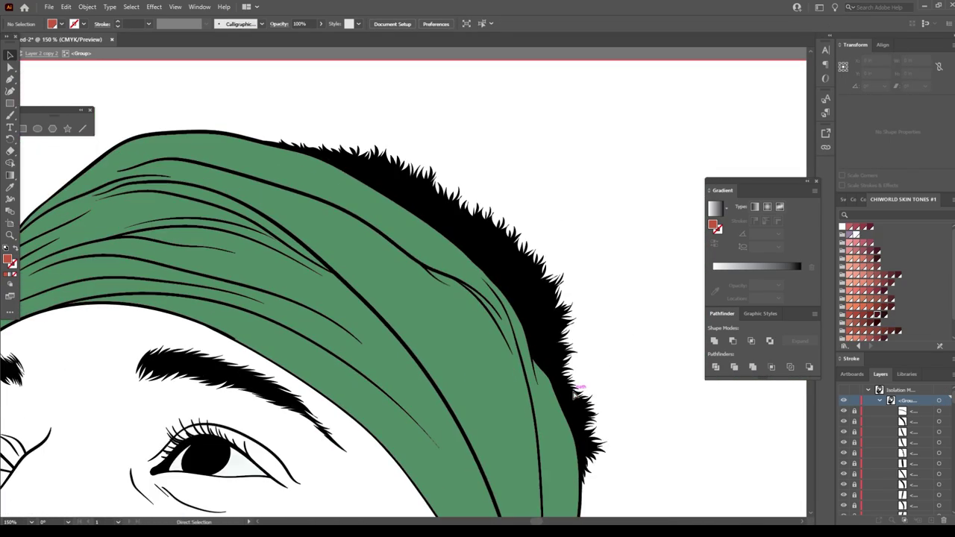
{"action": "scroll", "coordinate": [580, 401], "scroll_direction": "down", "scroll_amount": 3}
{"action": "left_click", "coordinate": [856, 395]}
{"action": "scroll", "coordinate": [157, 384], "scroll_direction": "up", "scroll_amount": 3}
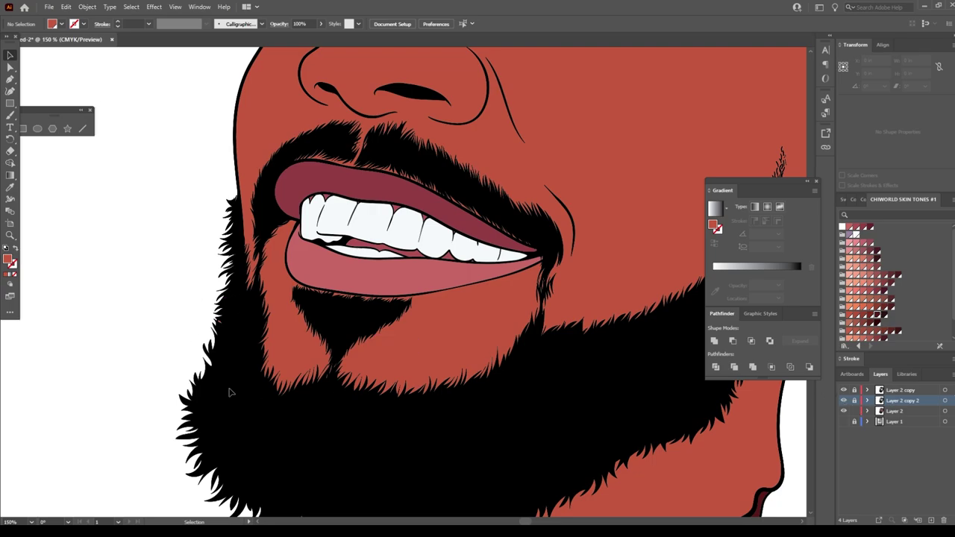
{"action": "right_click", "coordinate": [224, 306]}
Add a new layer above Layer 2 for the skin shading
{"action": "left_click", "coordinate": [169, 320]}
{"action": "scroll", "coordinate": [243, 412], "scroll_direction": "down", "scroll_amount": 2}
{"action": "left_click", "coordinate": [895, 412]}
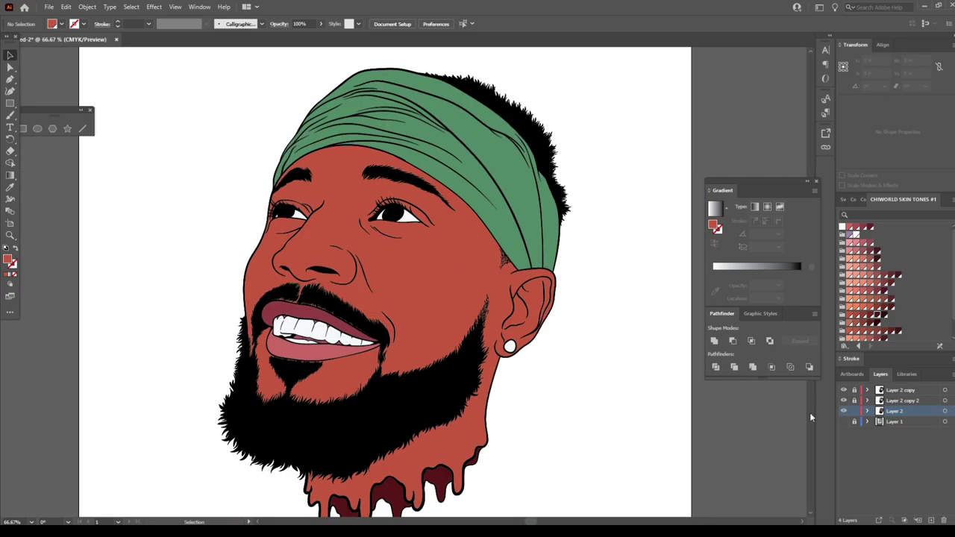
{"action": "left_click", "coordinate": [932, 521]}
With the Pencil, draw shadow shapes around the nostrils and over the nose tip
{"action": "left_click", "coordinate": [11, 114]}
{"action": "scroll", "coordinate": [331, 344], "scroll_direction": "up", "scroll_amount": 3}
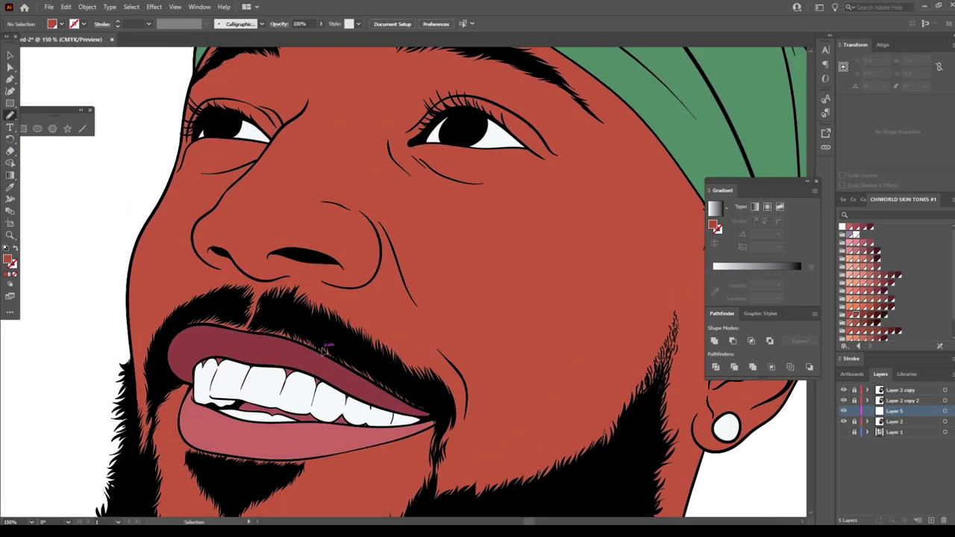
{"action": "scroll", "coordinate": [332, 344], "scroll_direction": "up", "scroll_amount": 2}
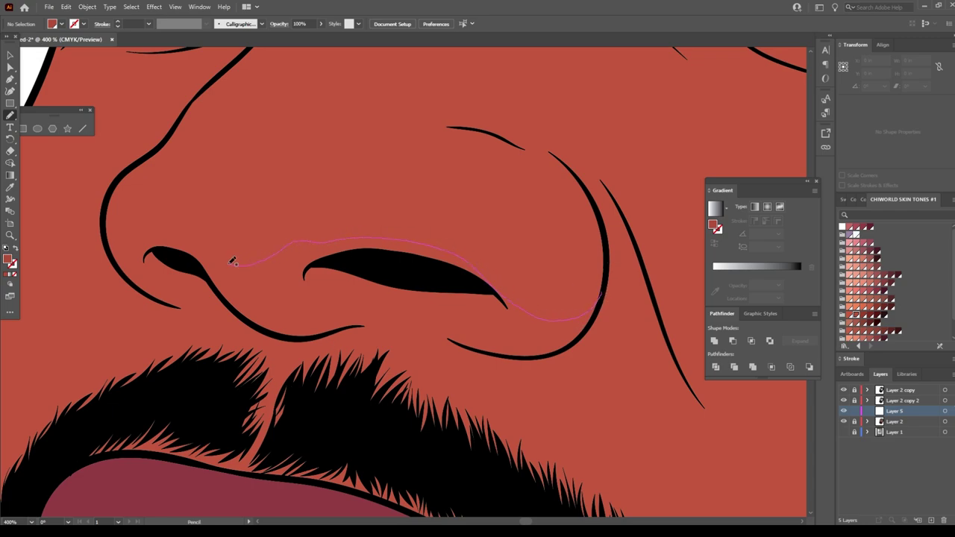
{"action": "left_click_drag", "start_coordinate": [242, 333], "coordinate": [594, 306]}
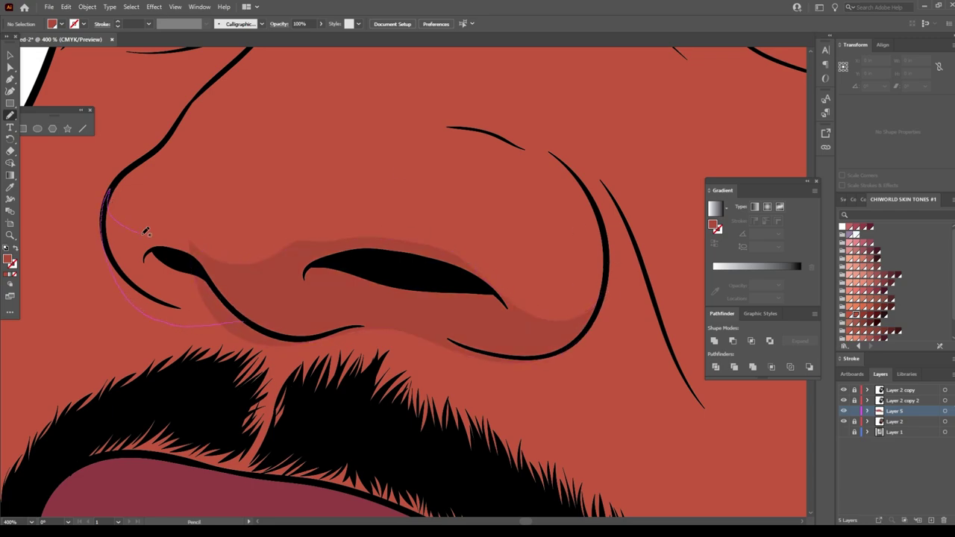
{"action": "left_click_drag", "start_coordinate": [592, 192], "coordinate": [589, 187]}
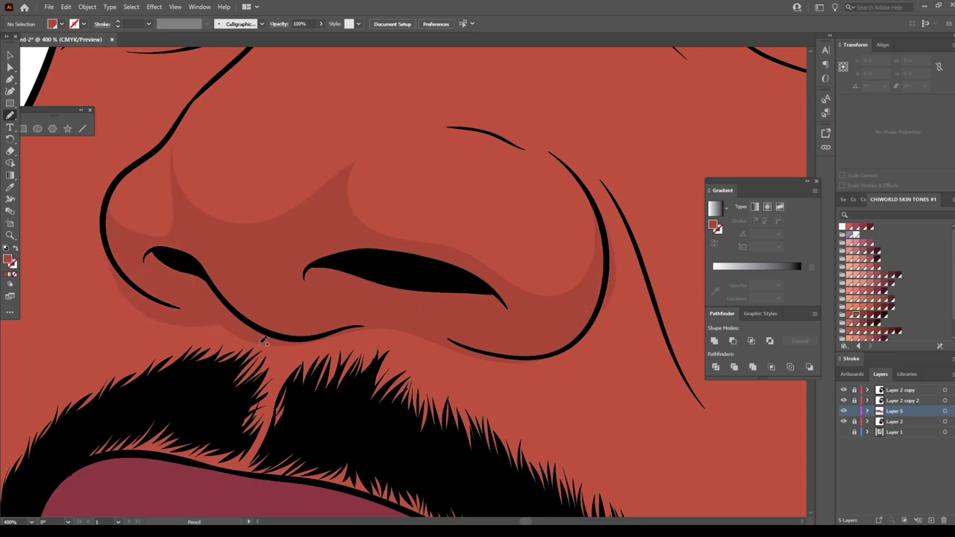
{"action": "scroll", "coordinate": [485, 381], "scroll_direction": "down", "scroll_amount": 3}
{"action": "scroll", "coordinate": [485, 380], "scroll_direction": "up", "scroll_amount": 2}
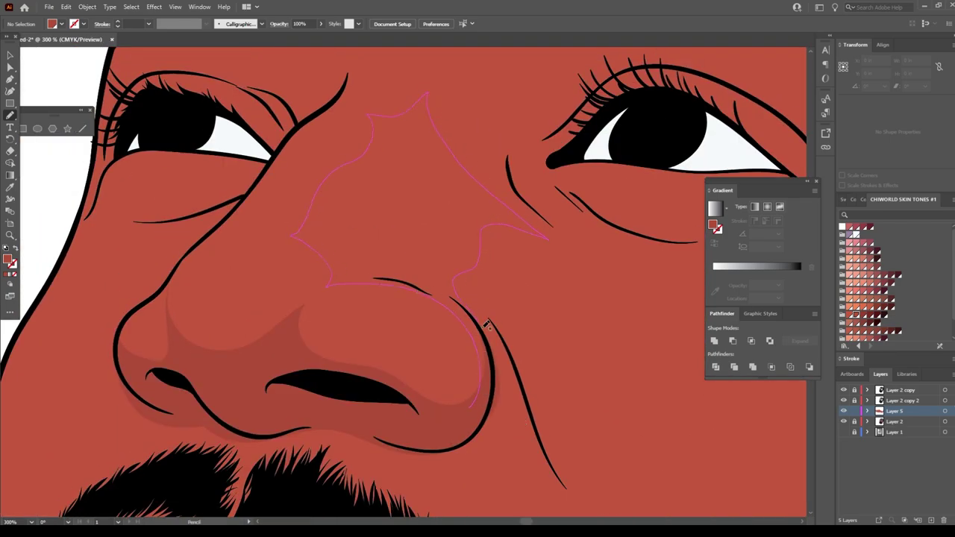
{"action": "scroll", "coordinate": [623, 501], "scroll_direction": "down", "scroll_amount": 3}
{"action": "scroll", "coordinate": [623, 465], "scroll_direction": "down", "scroll_amount": 1}
{"action": "scroll", "coordinate": [607, 459], "scroll_direction": "up", "scroll_amount": 3}
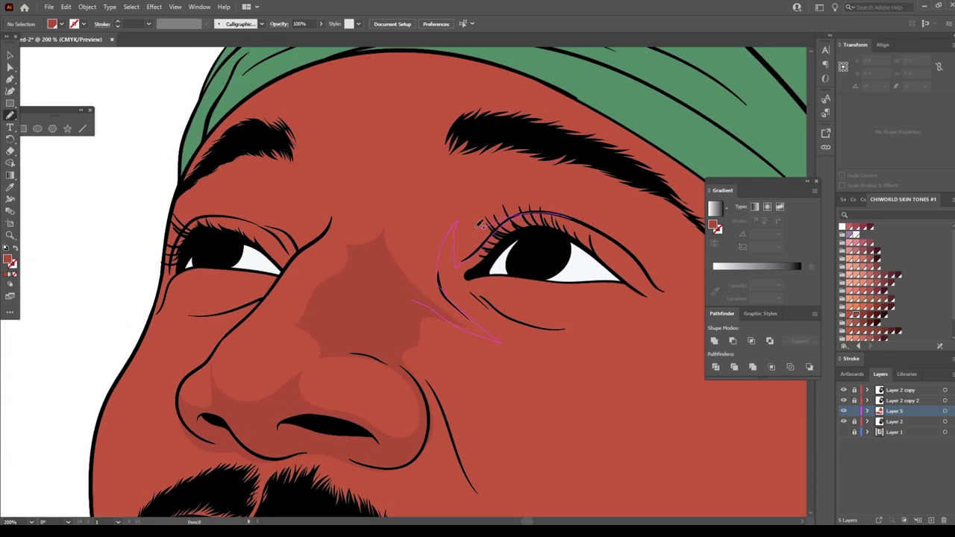
Draw shadow shapes from the eye around the eyebrow and along the eyelid
{"action": "left_click_drag", "start_coordinate": [479, 224], "coordinate": [513, 127]}
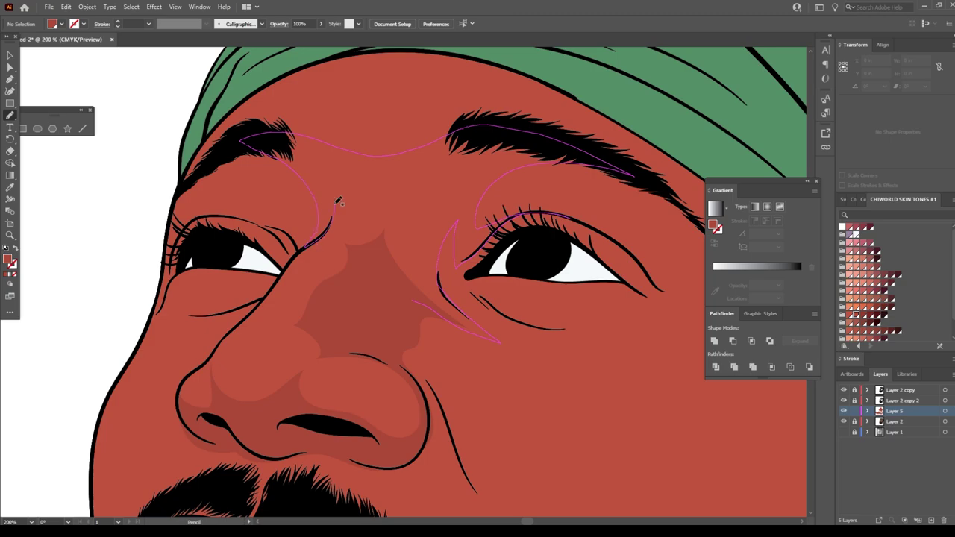
{"action": "scroll", "coordinate": [495, 453], "scroll_direction": "down", "scroll_amount": 3}
{"action": "scroll", "coordinate": [490, 440], "scroll_direction": "up", "scroll_amount": 4}
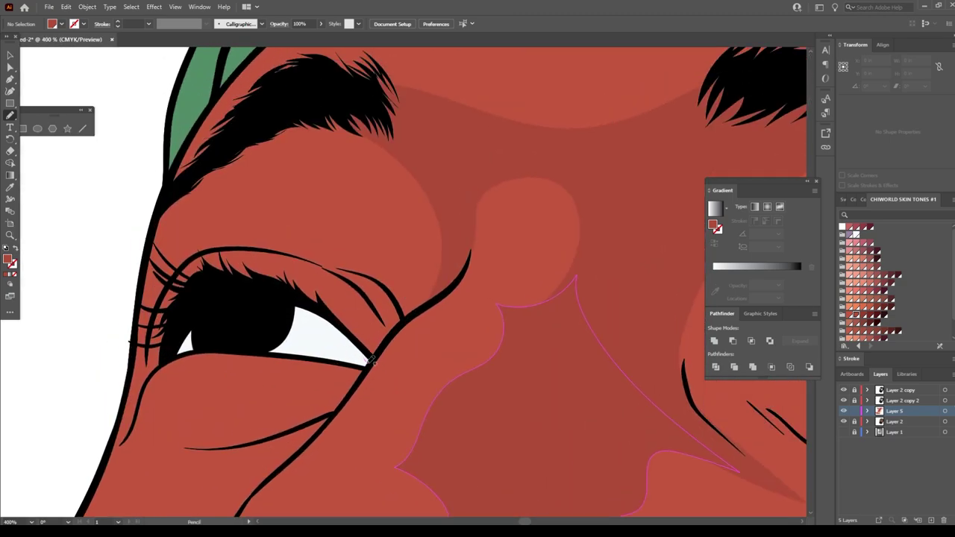
{"action": "left_click_drag", "start_coordinate": [357, 333], "coordinate": [351, 278]}
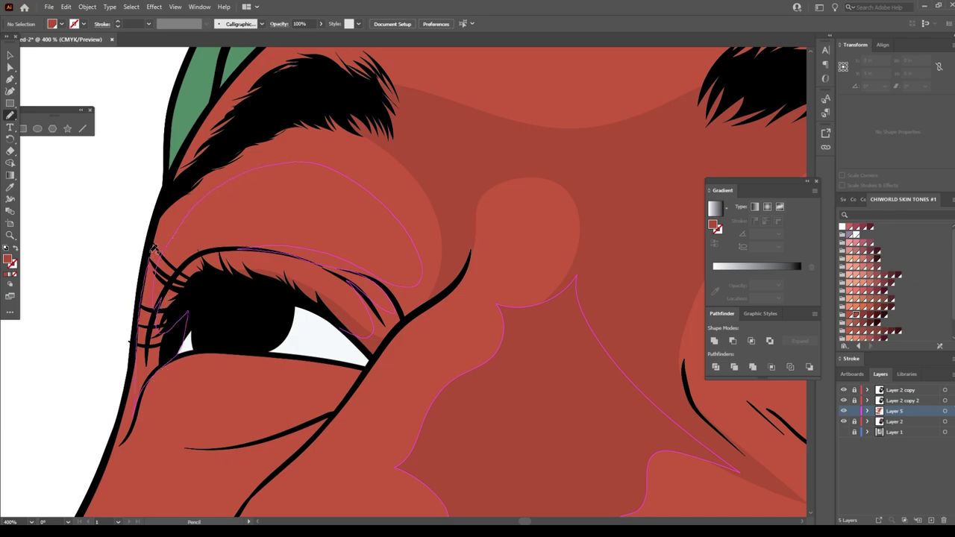
{"action": "scroll", "coordinate": [443, 276], "scroll_direction": "down", "scroll_amount": 5}
Draw shadow shapes under the eye and down the cheek toward the jaw
{"action": "scroll", "coordinate": [576, 488], "scroll_direction": "up", "scroll_amount": 2}
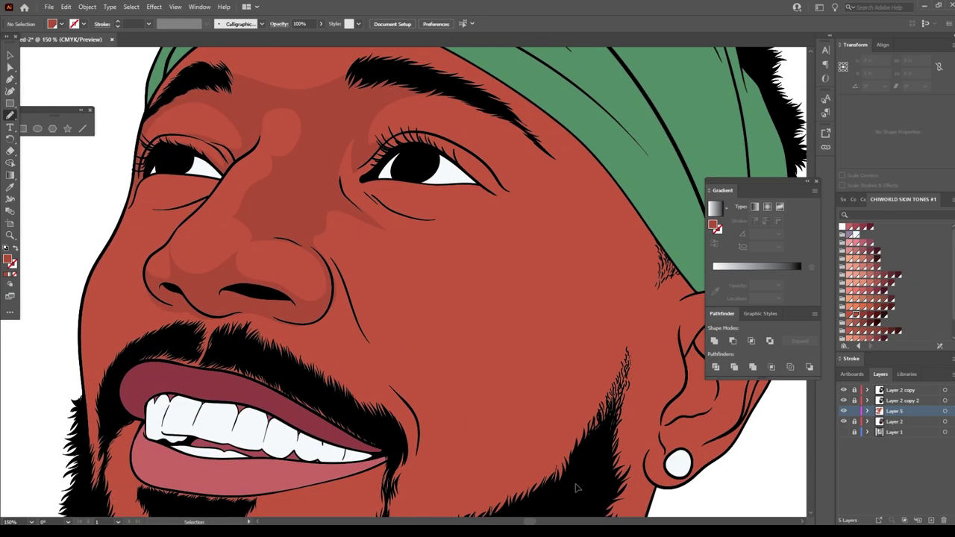
{"action": "scroll", "coordinate": [576, 489], "scroll_direction": "up", "scroll_amount": 1}
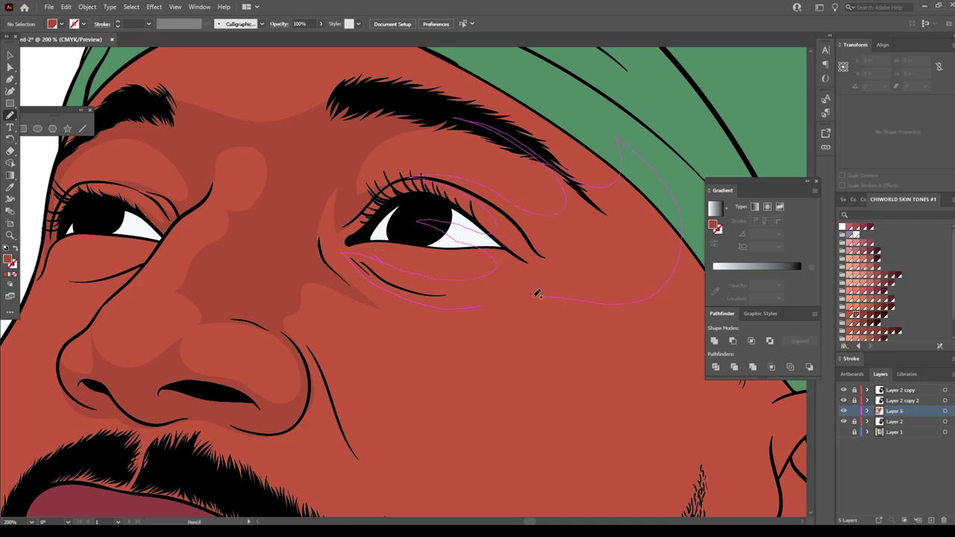
{"action": "key", "text": "ctrl+0"}
{"action": "scroll", "coordinate": [321, 366], "scroll_direction": "up", "scroll_amount": 5}
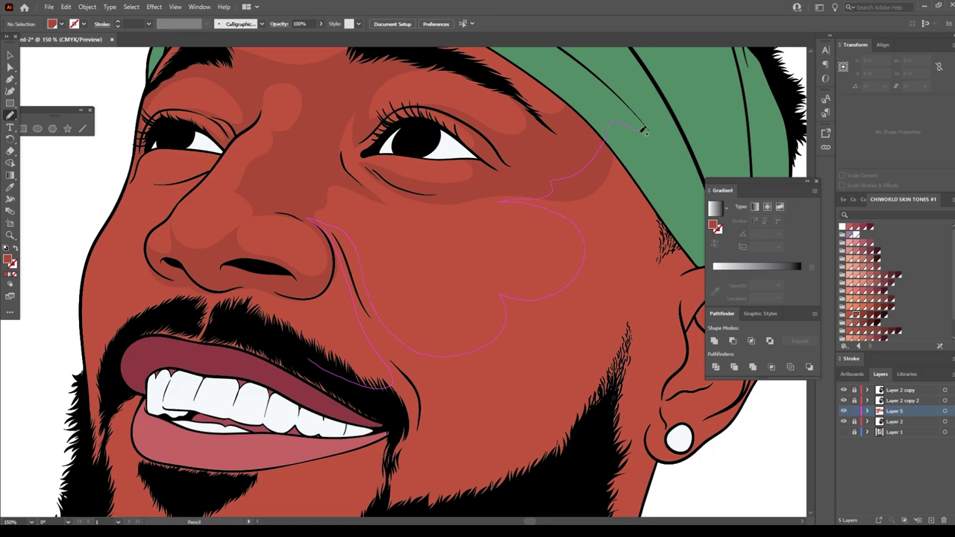
{"action": "left_click_drag", "start_coordinate": [645, 131], "coordinate": [412, 519]}
{"action": "key", "text": "ctrl+0"}
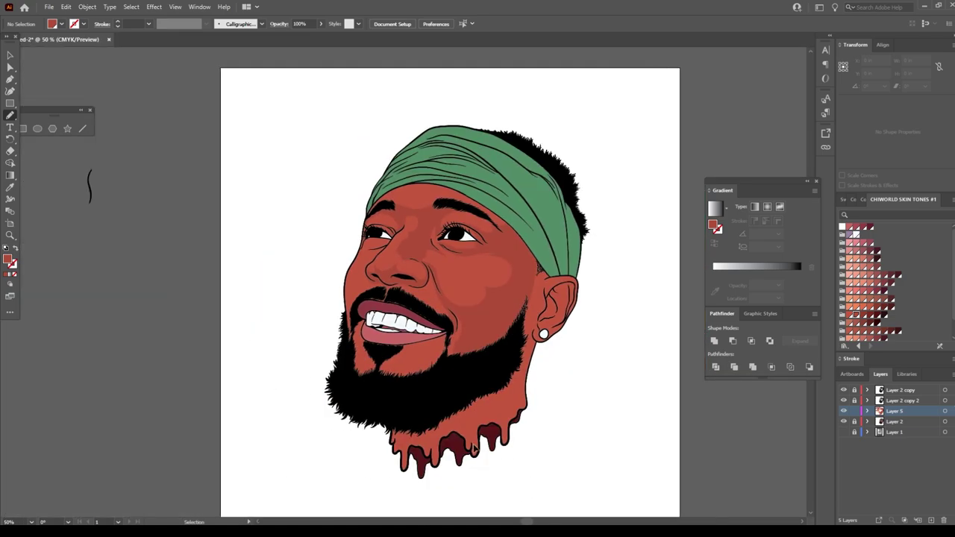
{"action": "scroll", "coordinate": [477, 440], "scroll_direction": "up", "scroll_amount": 5}
Shade along the lower lip, mouth corner, jaw and chin, undoing two unwanted strokes
{"action": "left_click_drag", "start_coordinate": [505, 267], "coordinate": [262, 285]}
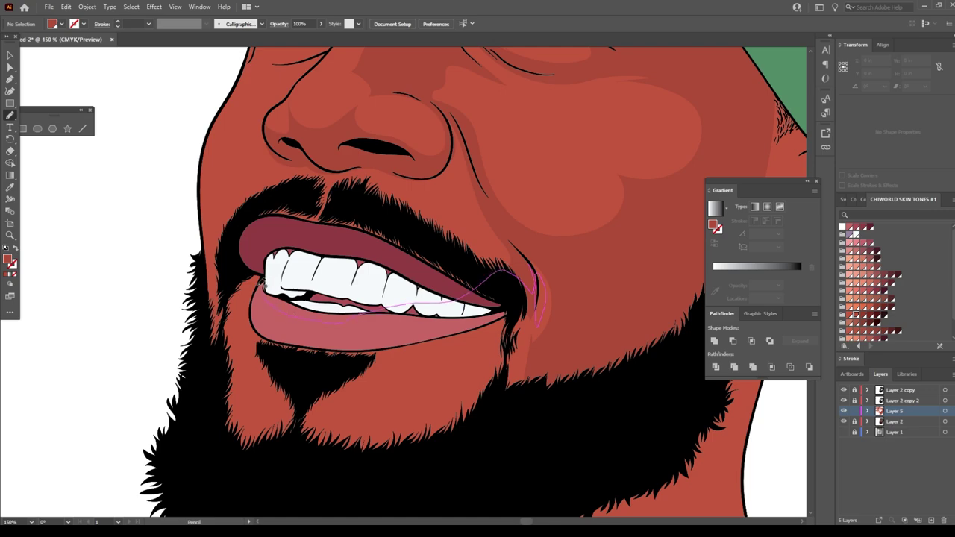
{"action": "left_click_drag", "start_coordinate": [501, 319], "coordinate": [516, 381]}
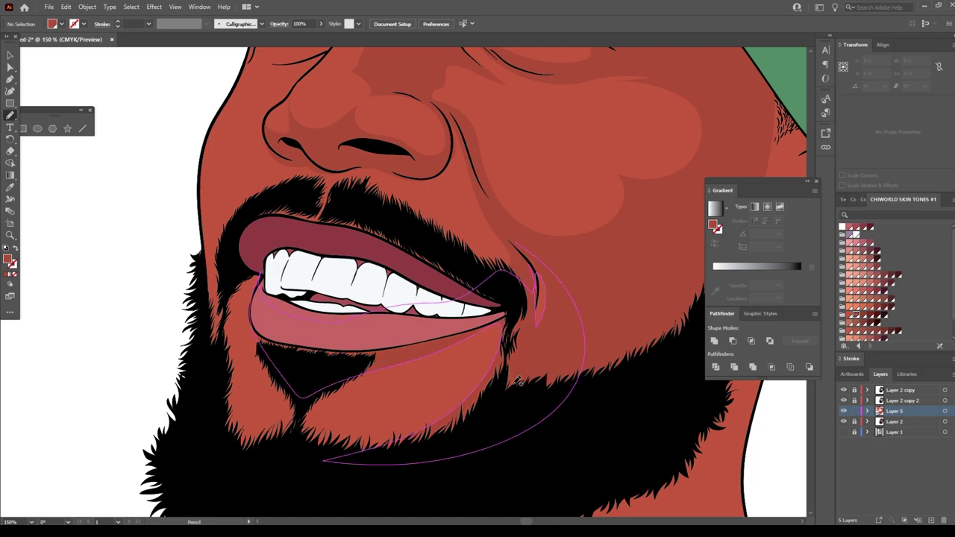
{"action": "left_click_drag", "start_coordinate": [321, 431], "coordinate": [327, 403]}
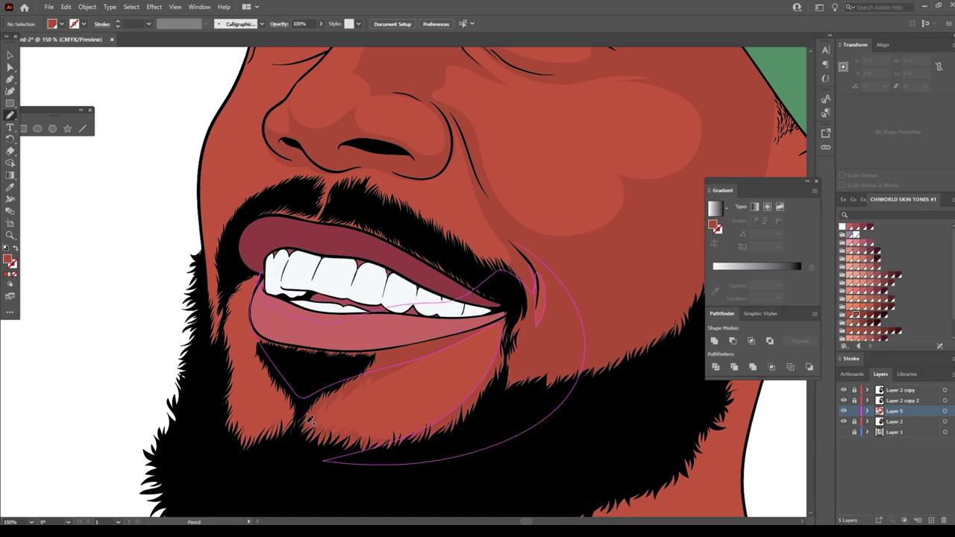
{"action": "left_click_drag", "start_coordinate": [218, 407], "coordinate": [284, 426]}
{"action": "left_click_drag", "start_coordinate": [209, 388], "coordinate": [263, 424]}
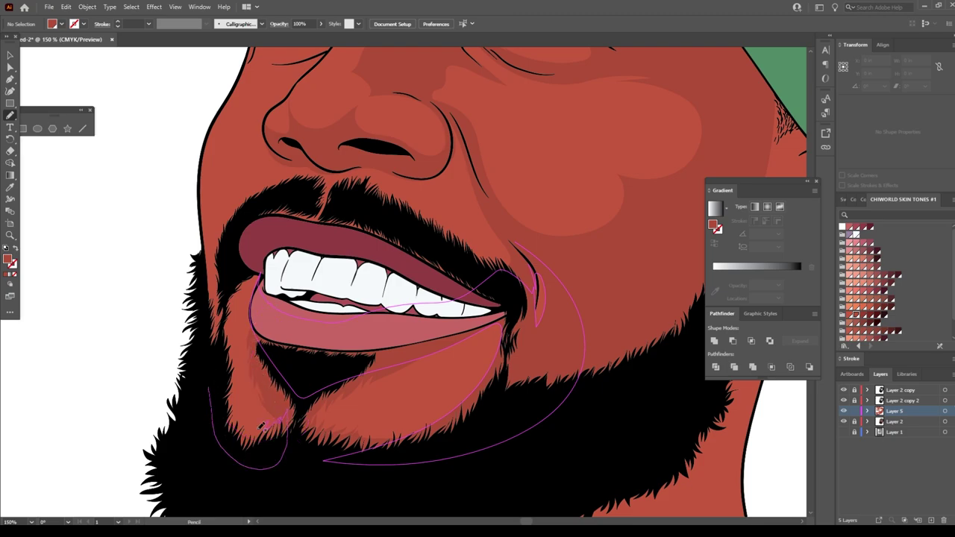
{"action": "key", "text": "ctrl+z"}
{"action": "key", "text": "ctrl+0"}
{"action": "scroll", "coordinate": [299, 274], "scroll_direction": "up", "scroll_amount": 5}
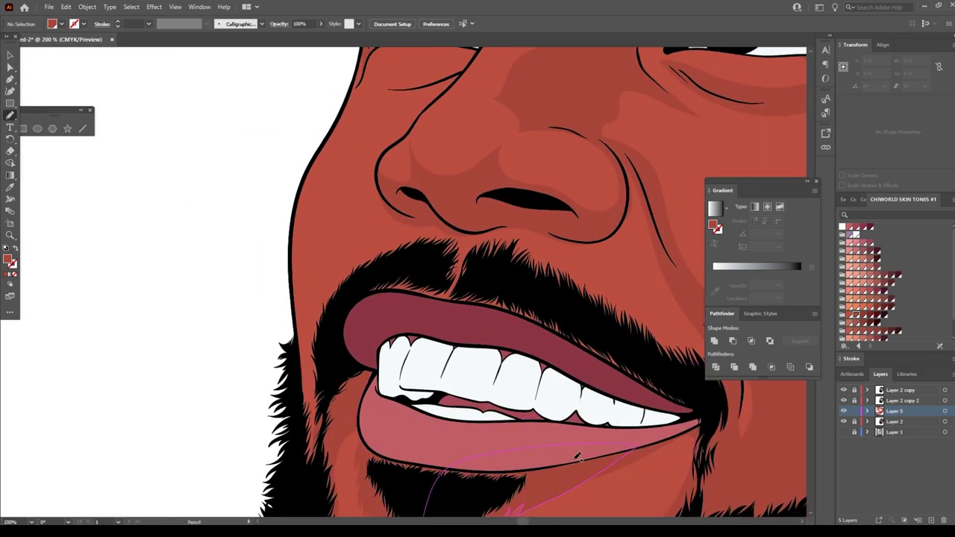
{"action": "scroll", "coordinate": [298, 273], "scroll_direction": "up", "scroll_amount": 2}
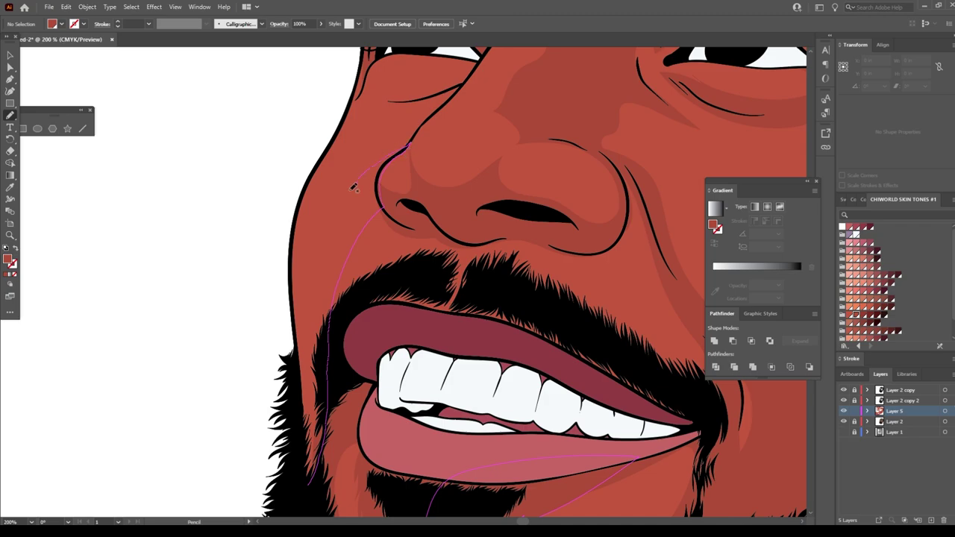
{"action": "key", "text": "ctrl+z"}
{"action": "key", "text": "ctrl+0"}
{"action": "scroll", "coordinate": [411, 496], "scroll_direction": "up", "scroll_amount": 5}
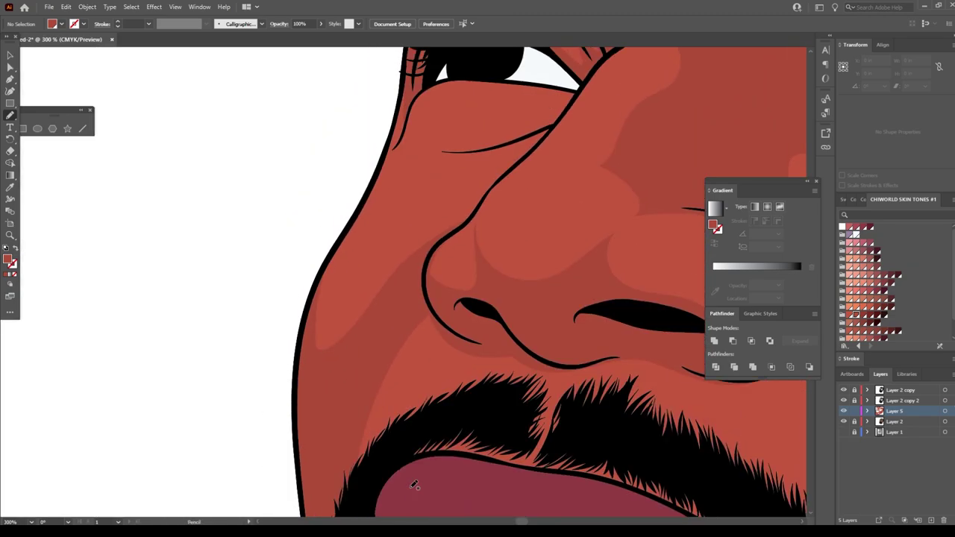
{"action": "scroll", "coordinate": [392, 441], "scroll_direction": "up", "scroll_amount": 3}
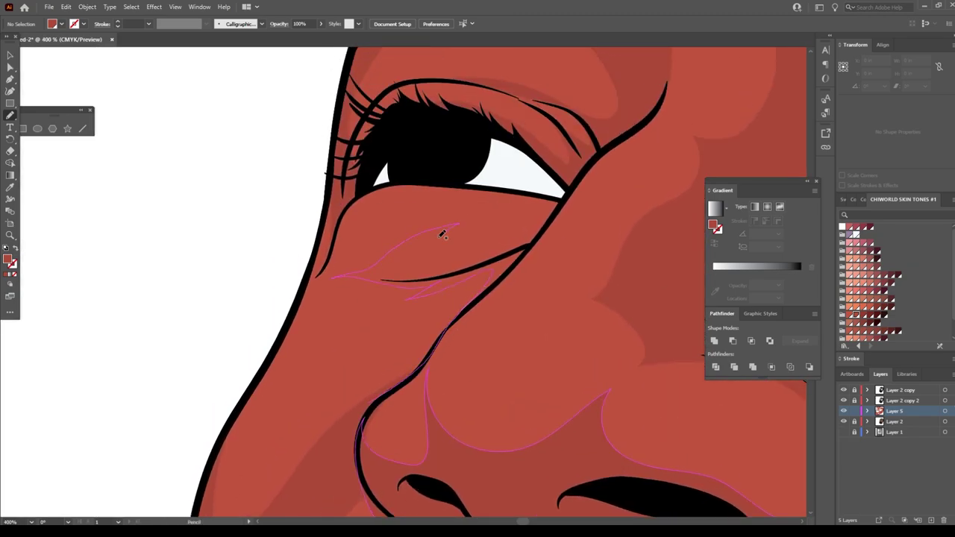
Draw a forehead shadow above the eyebrow and a stroke near the chin drips
{"action": "left_click", "coordinate": [274, 288], "text": "ctrl"}
{"action": "scroll", "coordinate": [358, 358], "scroll_direction": "down", "scroll_amount": 1}
{"action": "scroll", "coordinate": [614, 473], "scroll_direction": "down", "scroll_amount": 4}
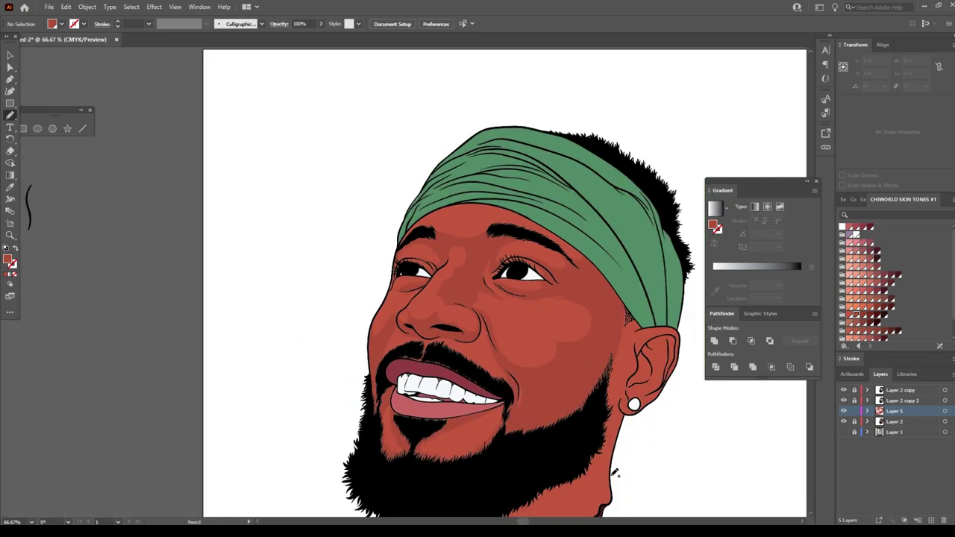
{"action": "scroll", "coordinate": [615, 473], "scroll_direction": "up", "scroll_amount": 2}
{"action": "left_click_drag", "start_coordinate": [568, 281], "coordinate": [490, 190]}
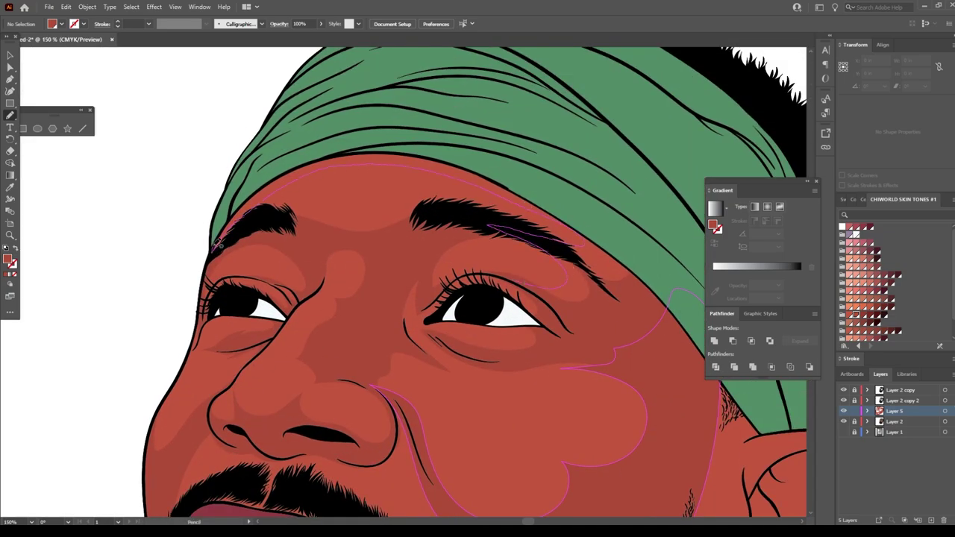
{"action": "scroll", "coordinate": [619, 416], "scroll_direction": "down", "scroll_amount": 2}
{"action": "scroll", "coordinate": [620, 405], "scroll_direction": "up", "scroll_amount": 2}
{"action": "left_click_drag", "start_coordinate": [228, 345], "coordinate": [226, 384]}
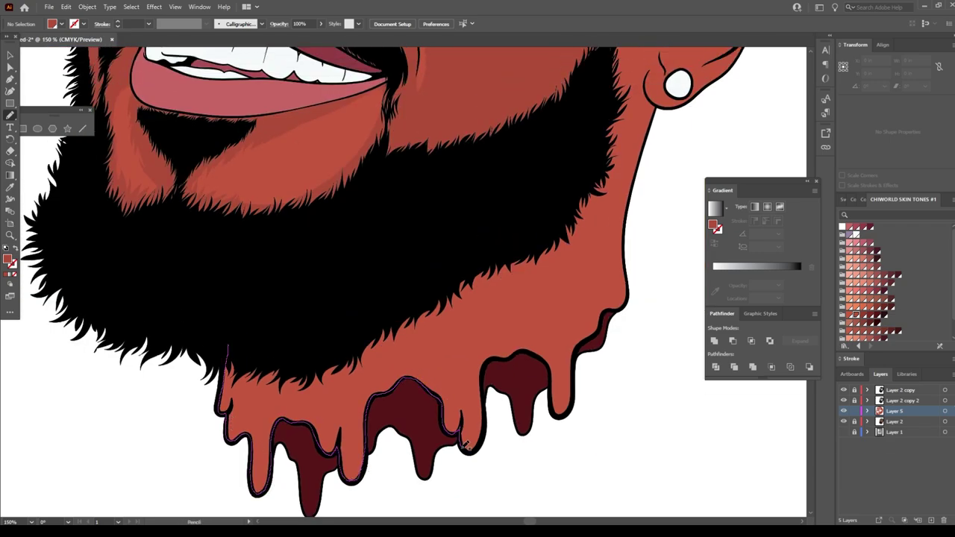
Draw shading shapes on the right side of the neck and up to the earlobe
{"action": "scroll", "coordinate": [601, 474], "scroll_direction": "down", "scroll_amount": 2}
{"action": "scroll", "coordinate": [248, 326], "scroll_direction": "up", "scroll_amount": 4}
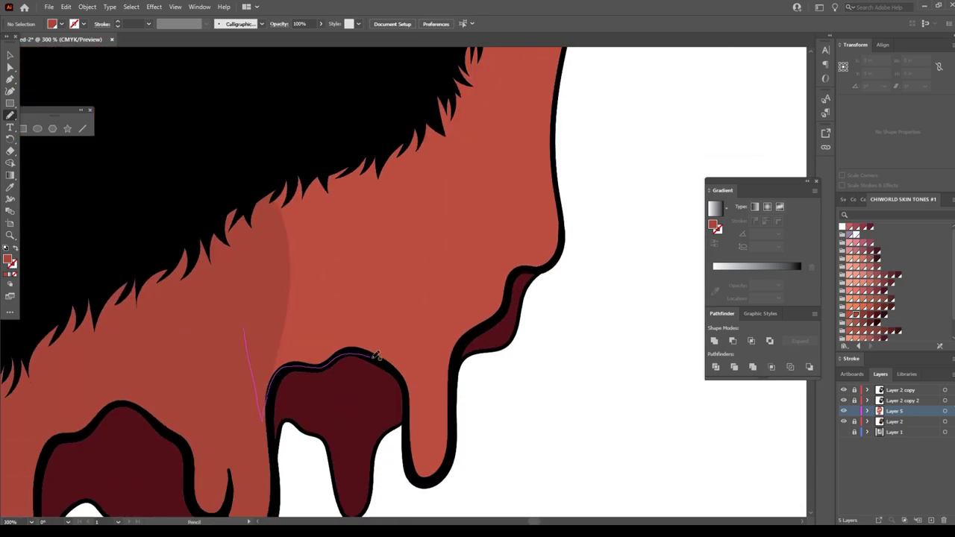
{"action": "left_click_drag", "start_coordinate": [533, 270], "coordinate": [564, 466]}
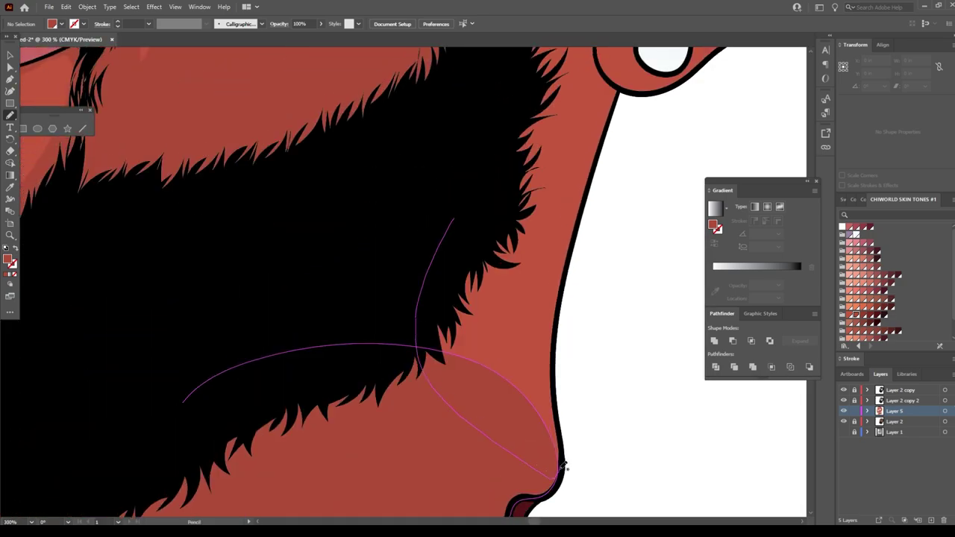
{"action": "scroll", "coordinate": [558, 473], "scroll_direction": "down", "scroll_amount": 2}
{"action": "scroll", "coordinate": [550, 391], "scroll_direction": "up", "scroll_amount": 1}
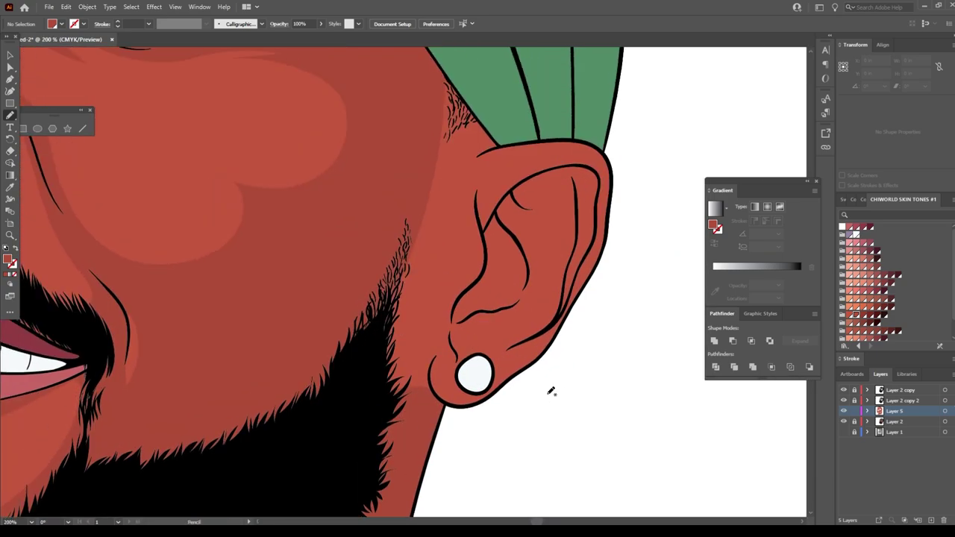
{"action": "scroll", "coordinate": [443, 432], "scroll_direction": "up", "scroll_amount": 1}
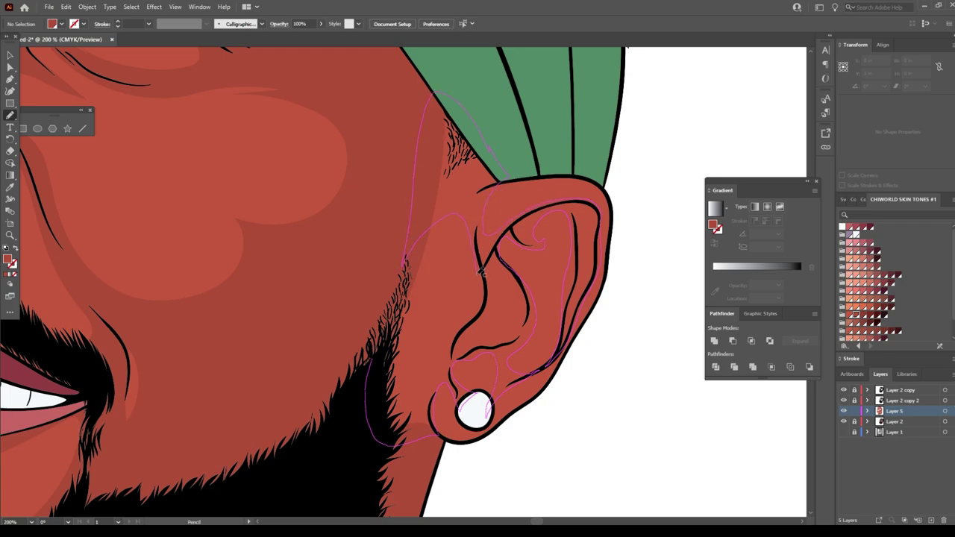
{"action": "left_click_drag", "start_coordinate": [448, 366], "coordinate": [458, 357]}
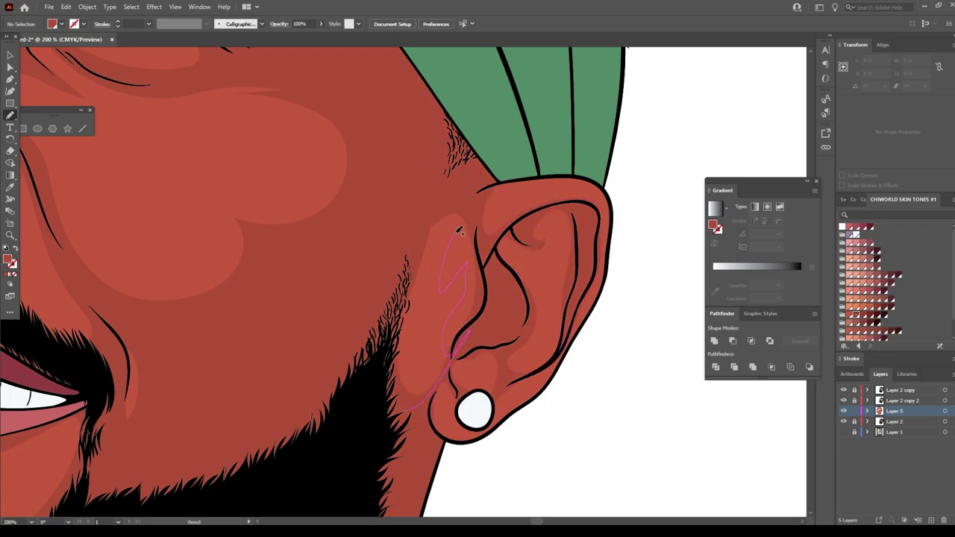
{"action": "key", "text": "ctrl+0"}
{"action": "scroll", "coordinate": [451, 463], "scroll_direction": "up", "scroll_amount": 3}
Pencil a shading shape from beside the eye down the cheek, then deselect it
{"action": "key", "text": "ctrl+0"}
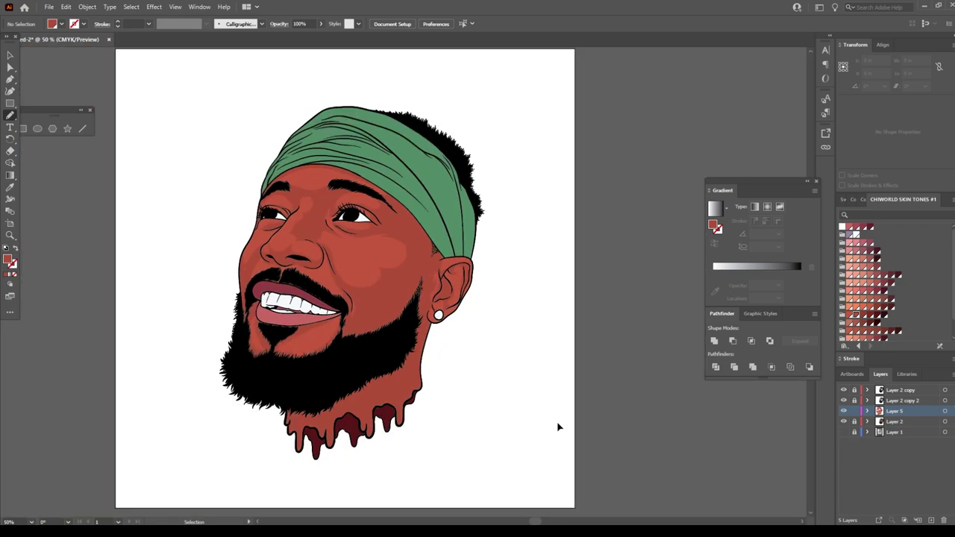
{"action": "scroll", "coordinate": [377, 177], "scroll_direction": "up", "scroll_amount": 3}
{"action": "scroll", "coordinate": [377, 177], "scroll_direction": "up", "scroll_amount": 2}
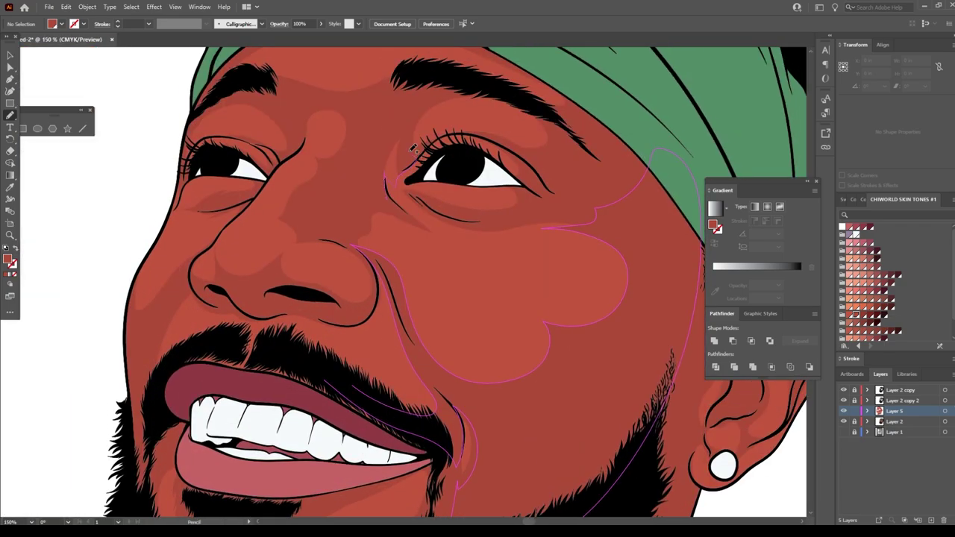
{"action": "left_click_drag", "start_coordinate": [413, 147], "coordinate": [410, 149]}
{"action": "left_click_drag", "start_coordinate": [398, 213], "coordinate": [453, 251]}
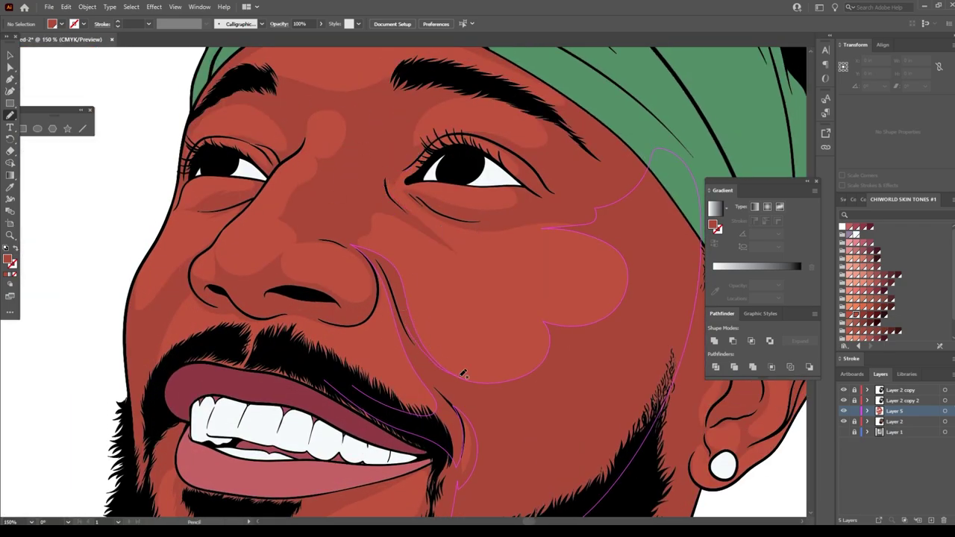
{"action": "key", "text": "ctrl+shift+a"}
Add shading strokes along the moustache edge and beside the nose
{"action": "key", "text": "ctrl+0"}
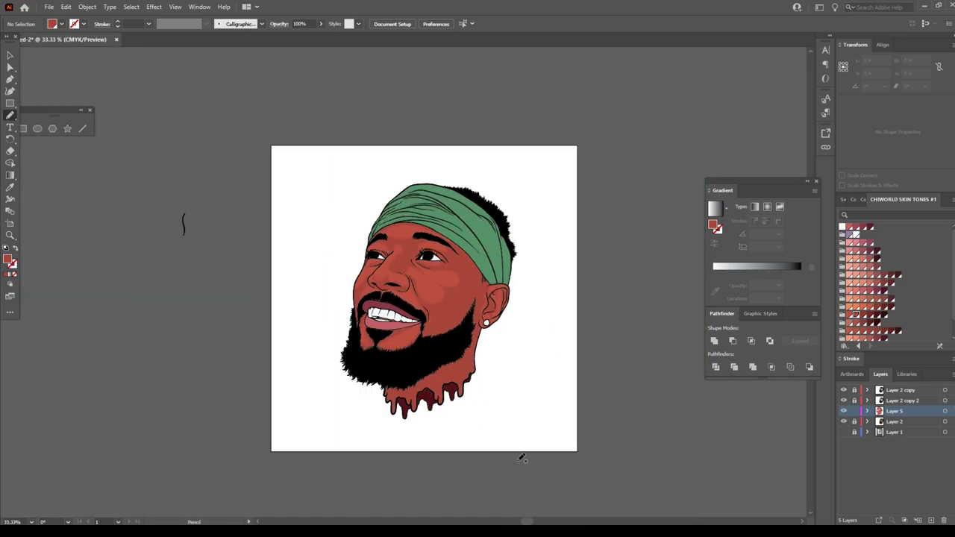
{"action": "scroll", "coordinate": [518, 454], "scroll_direction": "up", "scroll_amount": 1}
{"action": "scroll", "coordinate": [518, 460], "scroll_direction": "up", "scroll_amount": 4}
{"action": "scroll", "coordinate": [534, 478], "scroll_direction": "down", "scroll_amount": 1}
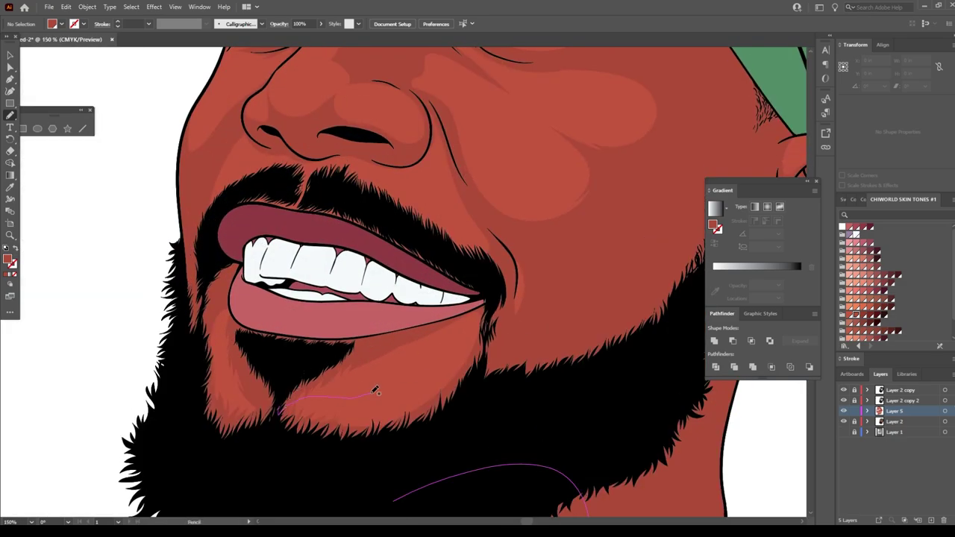
{"action": "key", "text": "ctrl+0"}
{"action": "scroll", "coordinate": [549, 306], "scroll_direction": "up", "scroll_amount": 5}
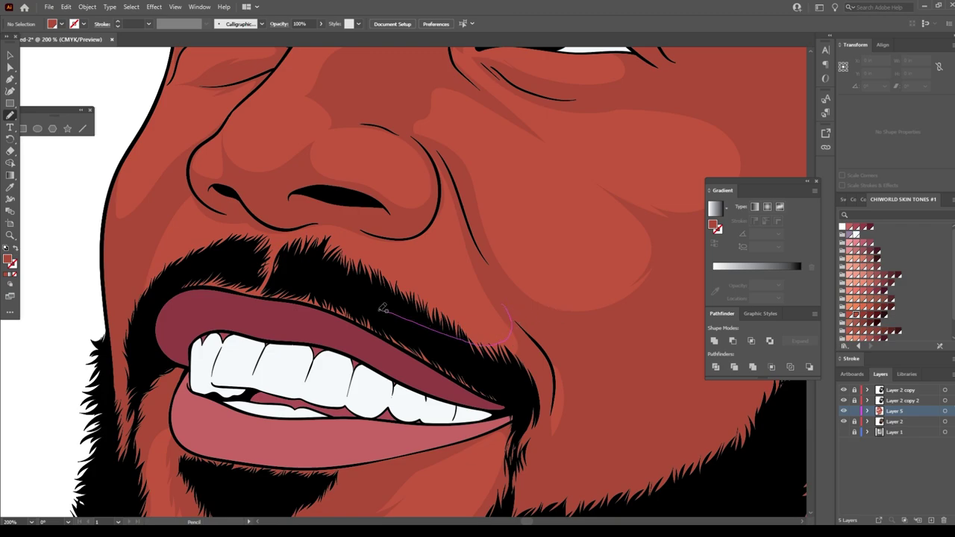
{"action": "left_click_drag", "start_coordinate": [383, 308], "coordinate": [374, 304]}
{"action": "left_click_drag", "start_coordinate": [295, 288], "coordinate": [304, 277]}
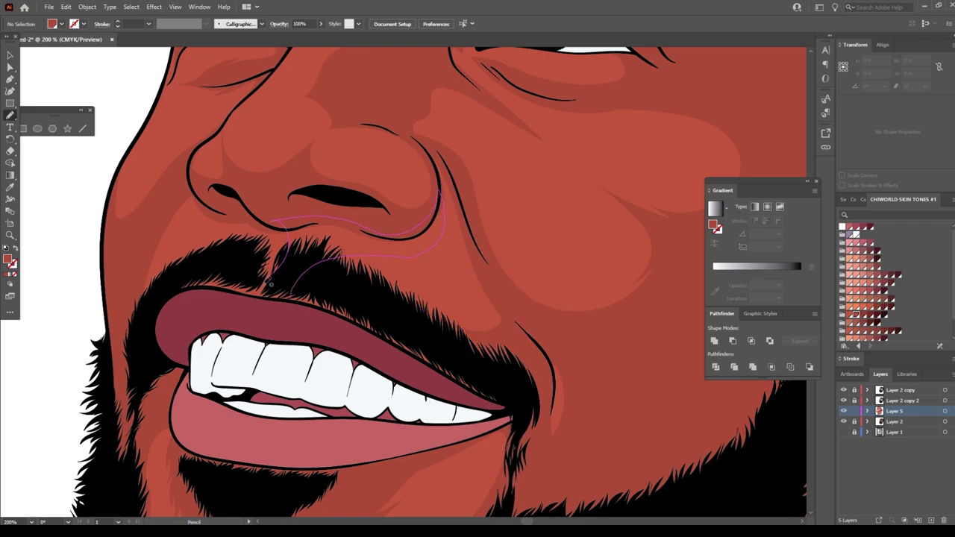
Create a new Layer 6 for more shading
{"action": "key", "text": "ctrl+0"}
{"action": "scroll", "coordinate": [692, 424], "scroll_direction": "up", "scroll_amount": 1}
{"action": "key", "text": "ctrl+l"}
Draw darker shadow shapes between the brows and down the nose
{"action": "scroll", "coordinate": [693, 424], "scroll_direction": "up", "scroll_amount": 1}
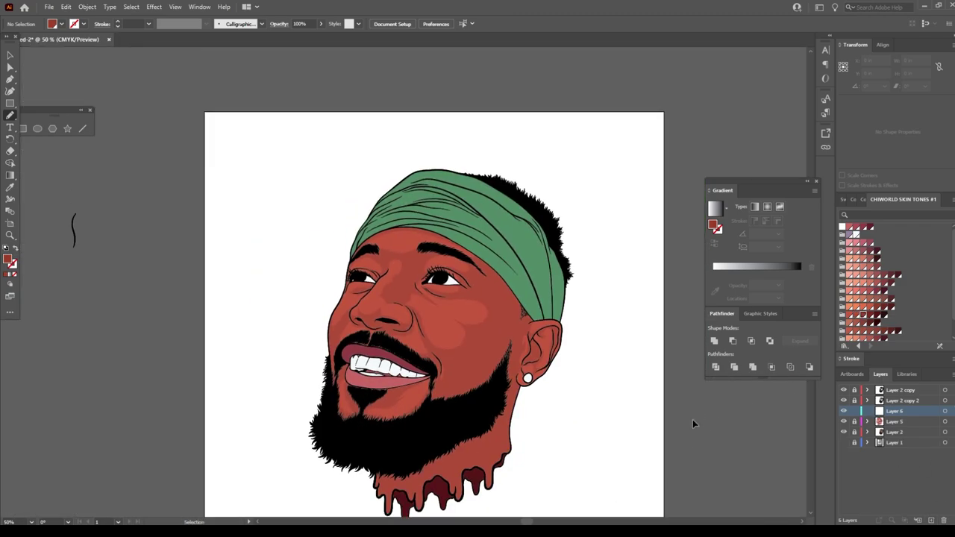
{"action": "scroll", "coordinate": [429, 263], "scroll_direction": "up", "scroll_amount": 5}
{"action": "mouse_move", "coordinate": [524, 288]}
{"action": "left_mouse_down"}
{"action": "mouse_move", "coordinate": [554, 210]}
{"action": "mouse_move", "coordinate": [407, 191]}
{"action": "mouse_move", "coordinate": [350, 289]}
{"action": "mouse_move", "coordinate": [405, 295]}
{"action": "left_mouse_up"}
{"action": "scroll", "coordinate": [406, 294], "scroll_direction": "down", "scroll_amount": 3}
{"action": "scroll", "coordinate": [560, 426], "scroll_direction": "down", "scroll_amount": 2}
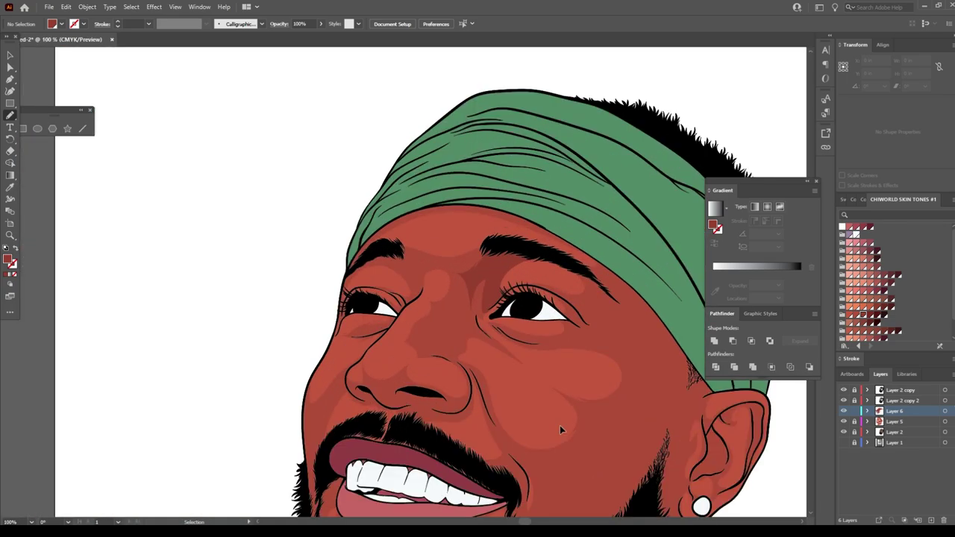
{"action": "scroll", "coordinate": [560, 425], "scroll_direction": "up", "scroll_amount": 5}
{"action": "mouse_move", "coordinate": [377, 366]}
{"action": "left_mouse_down"}
{"action": "mouse_move", "coordinate": [221, 184]}
{"action": "mouse_move", "coordinate": [294, 265]}
{"action": "mouse_move", "coordinate": [363, 395]}
{"action": "left_mouse_up"}
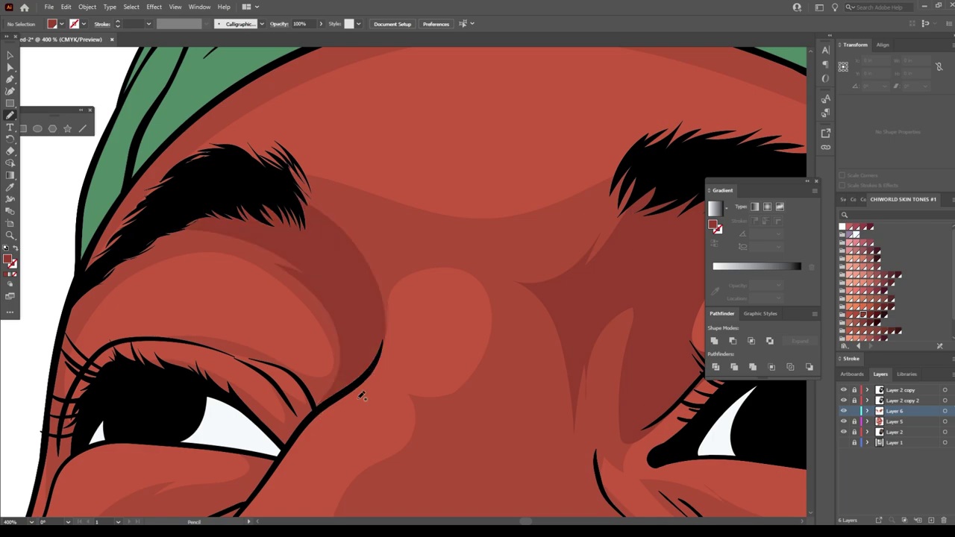
Shade under the nostrils, around the left nostril and along the right side of the nose
{"action": "scroll", "coordinate": [363, 395], "scroll_direction": "down", "scroll_amount": 5}
{"action": "scroll", "coordinate": [548, 498], "scroll_direction": "up", "scroll_amount": 3}
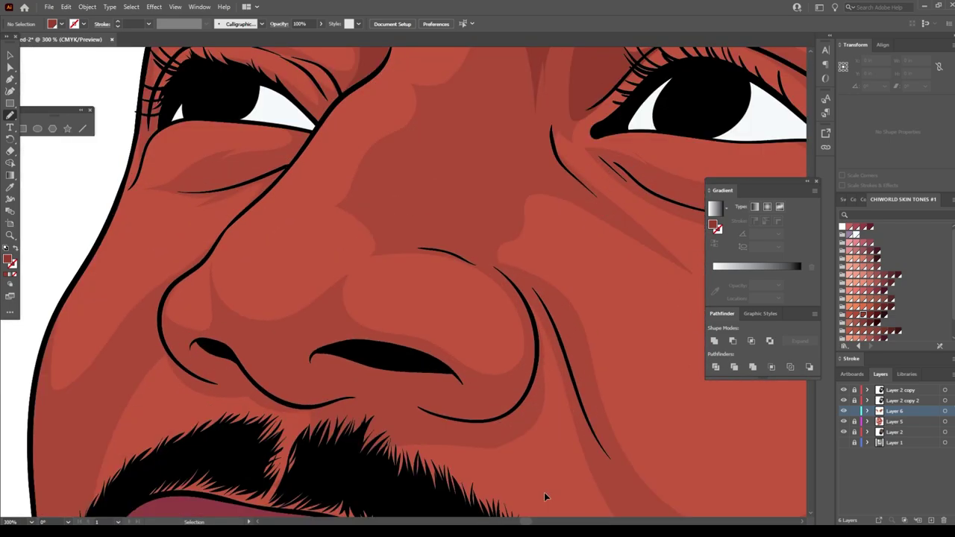
{"action": "scroll", "coordinate": [546, 495], "scroll_direction": "up", "scroll_amount": 2}
{"action": "mouse_move", "coordinate": [312, 295]}
{"action": "left_mouse_down"}
{"action": "mouse_move", "coordinate": [459, 292]}
{"action": "mouse_move", "coordinate": [441, 361]}
{"action": "left_mouse_up"}
{"action": "left_click_drag", "start_coordinate": [173, 282], "coordinate": [130, 258]}
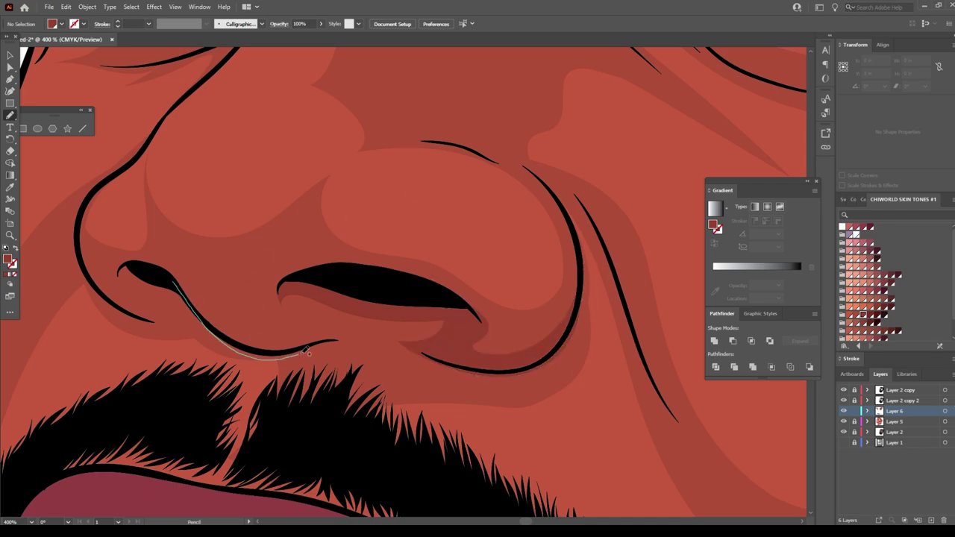
{"action": "scroll", "coordinate": [485, 447], "scroll_direction": "down", "scroll_amount": 3}
{"action": "scroll", "coordinate": [518, 448], "scroll_direction": "up", "scroll_amount": 3}
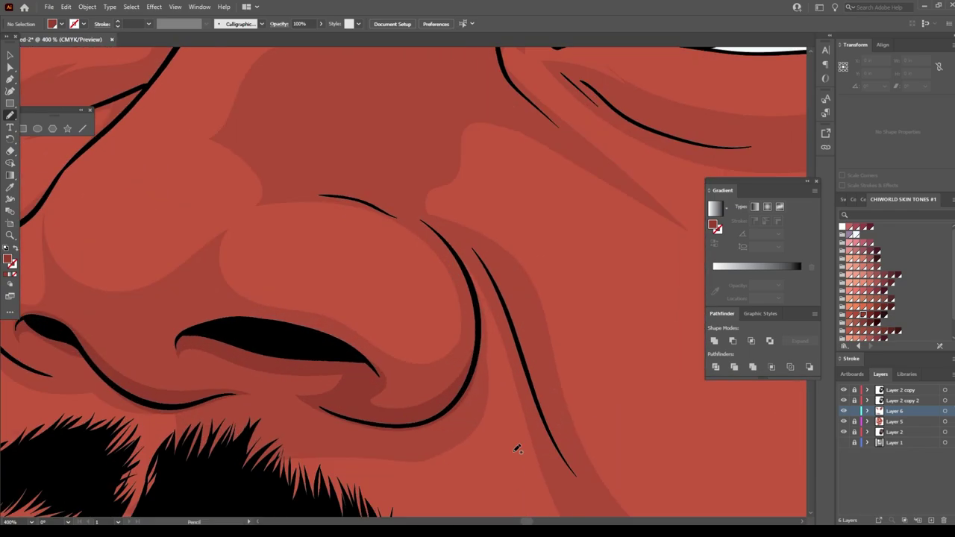
{"action": "mouse_move", "coordinate": [432, 408]}
{"action": "left_mouse_down"}
{"action": "mouse_move", "coordinate": [422, 224]}
{"action": "mouse_move", "coordinate": [319, 195]}
{"action": "mouse_move", "coordinate": [550, 435]}
{"action": "mouse_move", "coordinate": [491, 452]}
{"action": "left_mouse_up"}
Draw a closed shadow shape along the under-eye crease
{"action": "scroll", "coordinate": [491, 452], "scroll_direction": "down", "scroll_amount": 5}
{"action": "scroll", "coordinate": [475, 254], "scroll_direction": "up", "scroll_amount": 4}
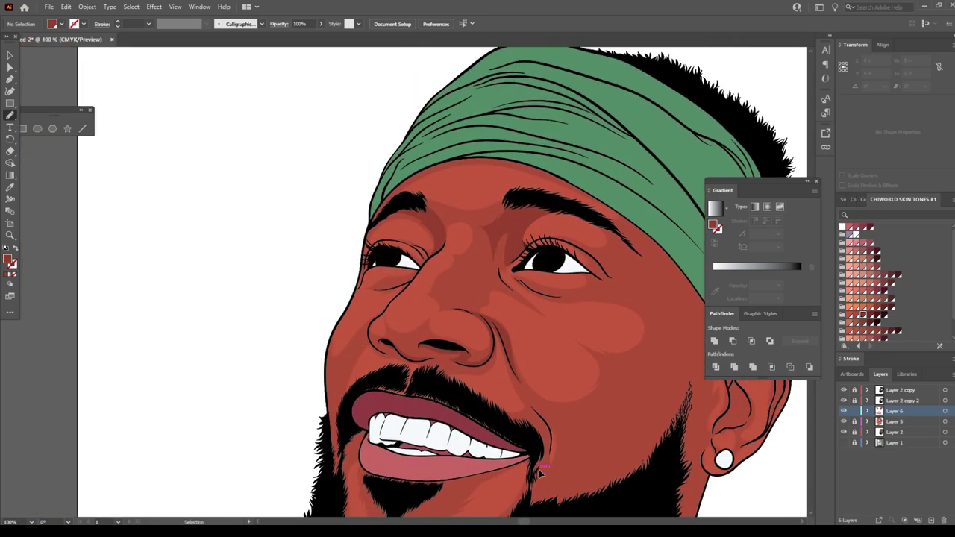
{"action": "scroll", "coordinate": [475, 254], "scroll_direction": "up", "scroll_amount": 2}
{"action": "mouse_move", "coordinate": [299, 335]}
{"action": "left_mouse_down"}
{"action": "mouse_move", "coordinate": [192, 322]}
{"action": "mouse_move", "coordinate": [373, 277]}
{"action": "left_mouse_up"}
{"action": "scroll", "coordinate": [388, 273], "scroll_direction": "down", "scroll_amount": 4}
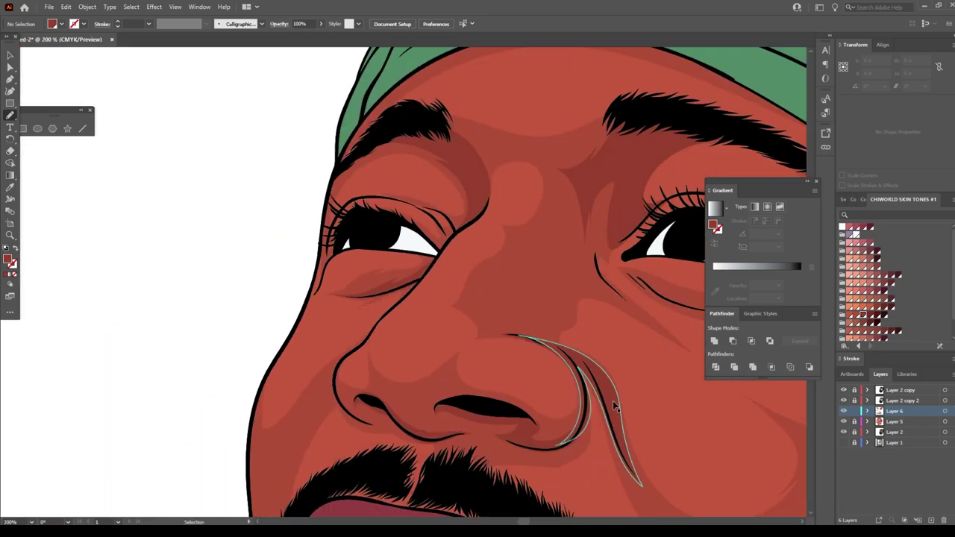
{"action": "scroll", "coordinate": [389, 273], "scroll_direction": "up", "scroll_amount": 3}
{"action": "mouse_move", "coordinate": [420, 255]}
{"action": "left_mouse_down"}
{"action": "mouse_move", "coordinate": [682, 267]}
{"action": "mouse_move", "coordinate": [368, 214]}
{"action": "left_mouse_up"}
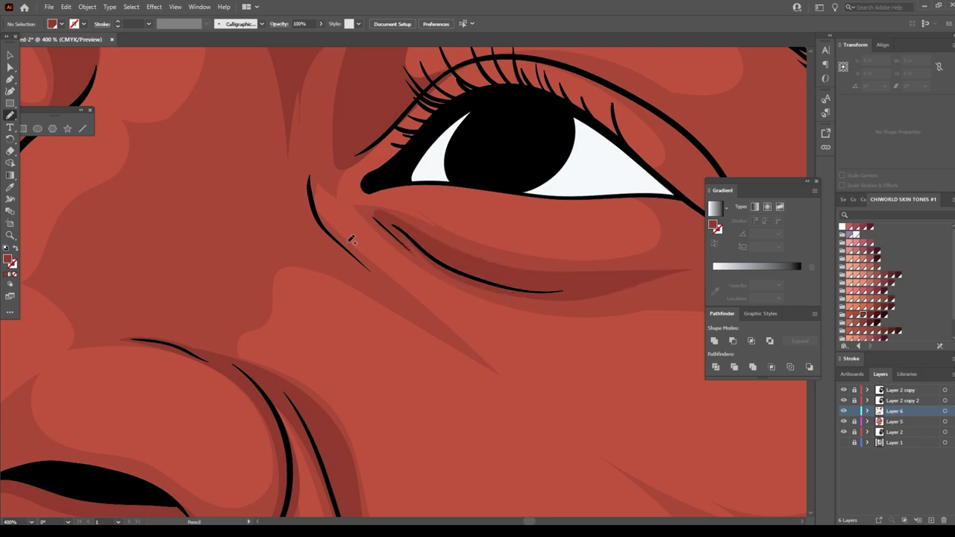
Add shadow shapes beside the nose and on the nose bridge
{"action": "scroll", "coordinate": [462, 341], "scroll_direction": "down", "scroll_amount": 4}
{"action": "scroll", "coordinate": [470, 341], "scroll_direction": "up", "scroll_amount": 3}
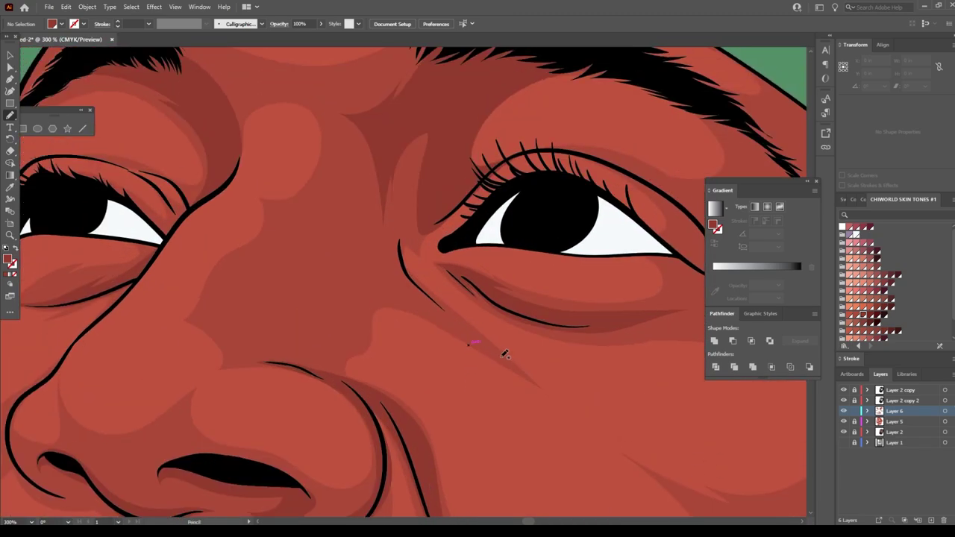
{"action": "left_click_drag", "start_coordinate": [498, 355], "coordinate": [403, 203]}
{"action": "mouse_move", "coordinate": [337, 214]}
{"action": "left_mouse_down"}
{"action": "mouse_move", "coordinate": [341, 277]}
{"action": "mouse_move", "coordinate": [477, 342]}
{"action": "left_mouse_up"}
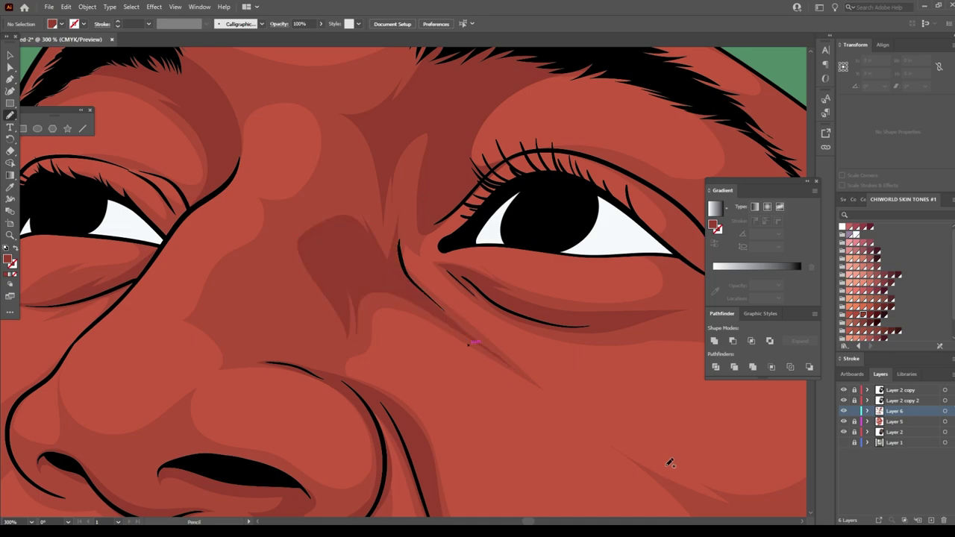
{"action": "scroll", "coordinate": [668, 458], "scroll_direction": "down", "scroll_amount": 4}
{"action": "scroll", "coordinate": [442, 261], "scroll_direction": "up", "scroll_amount": 3}
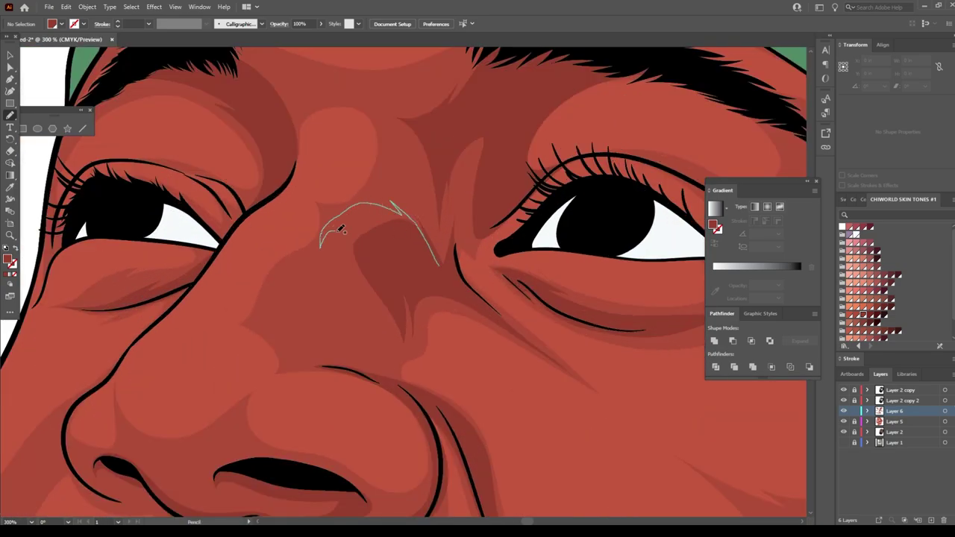
{"action": "left_click_drag", "start_coordinate": [342, 229], "coordinate": [466, 313]}
{"action": "scroll", "coordinate": [538, 444], "scroll_direction": "down", "scroll_amount": 4}
{"action": "scroll", "coordinate": [558, 426], "scroll_direction": "up", "scroll_amount": 2}
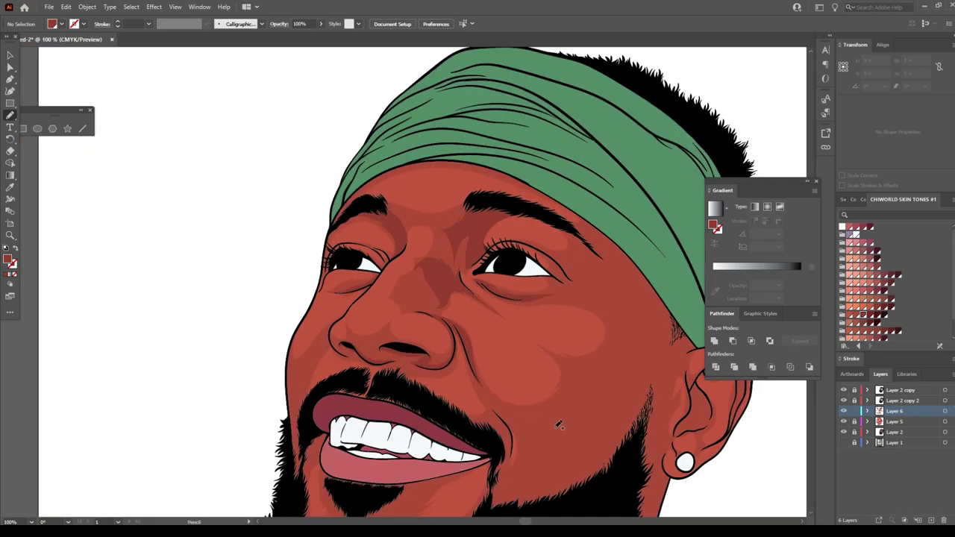
{"action": "scroll", "coordinate": [612, 444], "scroll_direction": "up", "scroll_amount": 1}
Shade from the temple around the cheek, along the moustache edge and up the cheek
{"action": "mouse_move", "coordinate": [552, 152]}
{"action": "left_mouse_down"}
{"action": "mouse_move", "coordinate": [474, 279]}
{"action": "mouse_move", "coordinate": [374, 395]}
{"action": "mouse_move", "coordinate": [533, 416]}
{"action": "mouse_move", "coordinate": [634, 237]}
{"action": "left_mouse_up"}
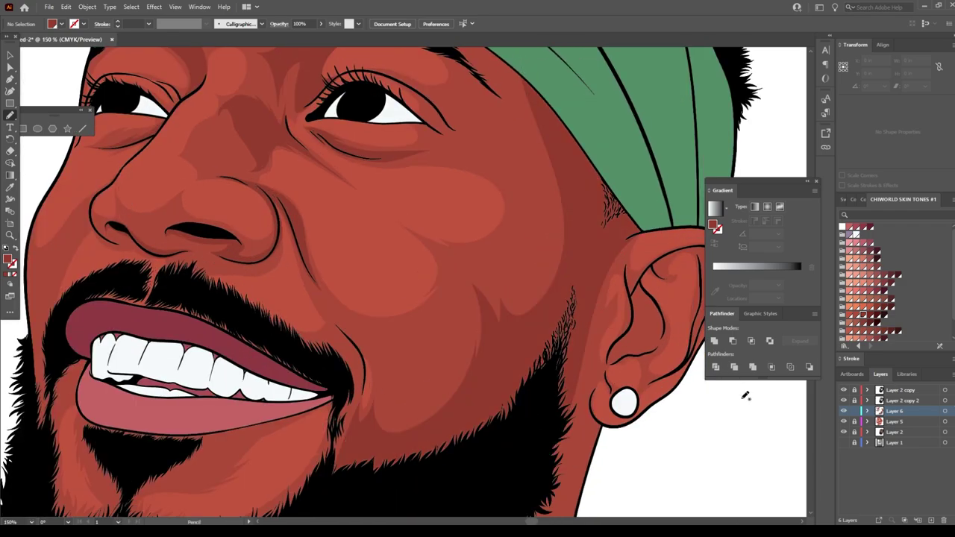
{"action": "scroll", "coordinate": [744, 390], "scroll_direction": "down", "scroll_amount": 2}
{"action": "scroll", "coordinate": [409, 416], "scroll_direction": "up", "scroll_amount": 3}
{"action": "mouse_move", "coordinate": [396, 319]}
{"action": "left_mouse_down"}
{"action": "mouse_move", "coordinate": [399, 357]}
{"action": "mouse_move", "coordinate": [373, 375]}
{"action": "left_mouse_up"}
{"action": "mouse_move", "coordinate": [417, 349]}
{"action": "left_mouse_down"}
{"action": "mouse_move", "coordinate": [538, 261]}
{"action": "mouse_move", "coordinate": [642, 149]}
{"action": "mouse_move", "coordinate": [590, 340]}
{"action": "left_mouse_up"}
{"action": "scroll", "coordinate": [530, 450], "scroll_direction": "down", "scroll_amount": 5}
{"action": "scroll", "coordinate": [481, 273], "scroll_direction": "up", "scroll_amount": 5}
{"action": "scroll", "coordinate": [326, 223], "scroll_direction": "up", "scroll_amount": 1}
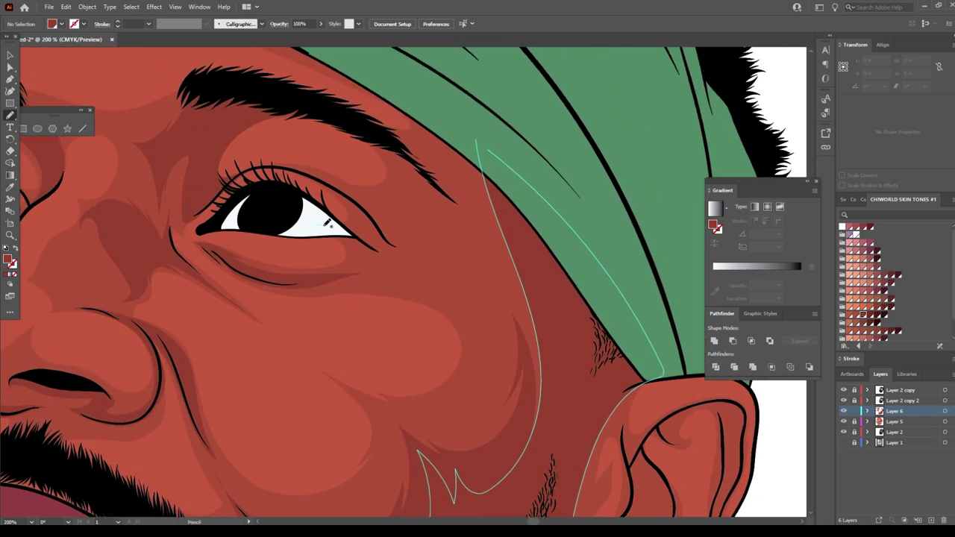
Draw zigzag shading under the lip, across the chin and as strands on the lower beard
{"action": "scroll", "coordinate": [406, 251], "scroll_direction": "down", "scroll_amount": 4}
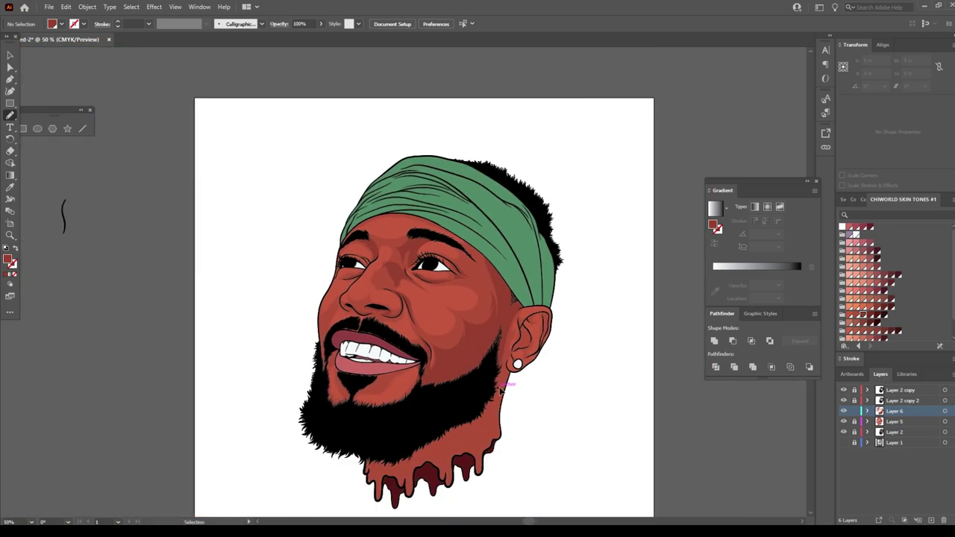
{"action": "scroll", "coordinate": [580, 407], "scroll_direction": "up", "scroll_amount": 1}
{"action": "scroll", "coordinate": [580, 407], "scroll_direction": "up", "scroll_amount": 3}
{"action": "mouse_move", "coordinate": [513, 320]}
{"action": "left_mouse_down"}
{"action": "mouse_move", "coordinate": [416, 406]}
{"action": "mouse_move", "coordinate": [303, 412]}
{"action": "mouse_move", "coordinate": [258, 379]}
{"action": "left_mouse_up"}
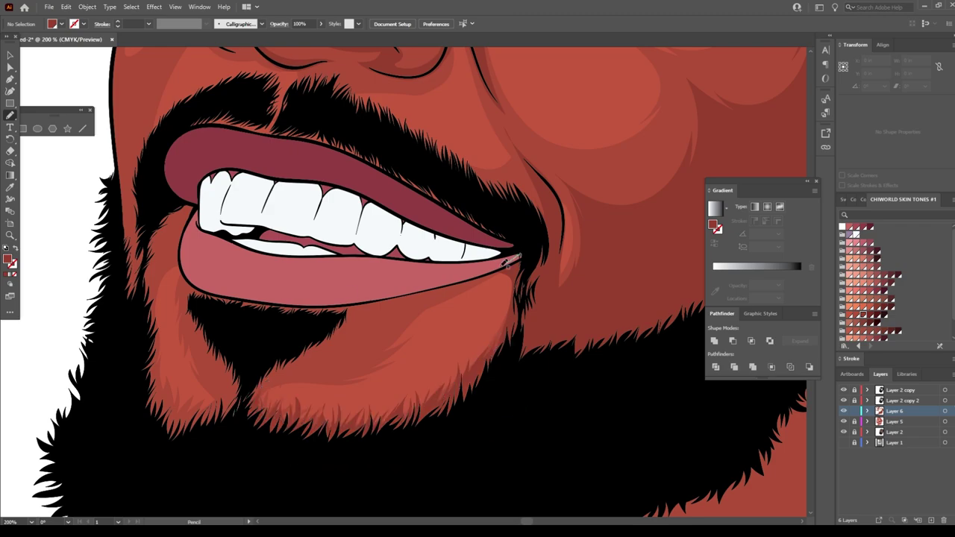
{"action": "mouse_move", "coordinate": [521, 256]}
{"action": "left_mouse_down"}
{"action": "mouse_move", "coordinate": [358, 344]}
{"action": "mouse_move", "coordinate": [188, 252]}
{"action": "left_mouse_up"}
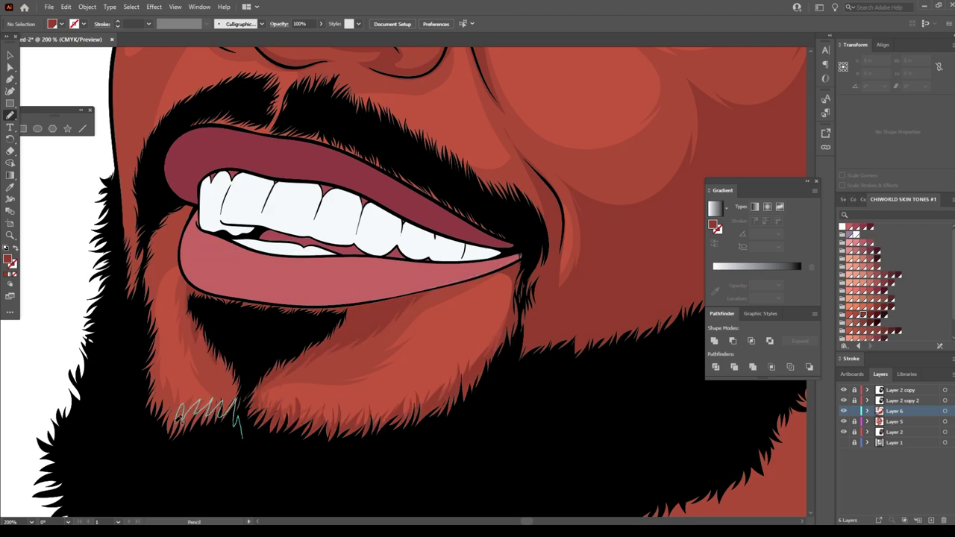
{"action": "left_click_drag", "start_coordinate": [246, 436], "coordinate": [160, 362]}
Trace a shadow along the cheek from the beard up to the nose
{"action": "scroll", "coordinate": [168, 276], "scroll_direction": "down", "scroll_amount": 5}
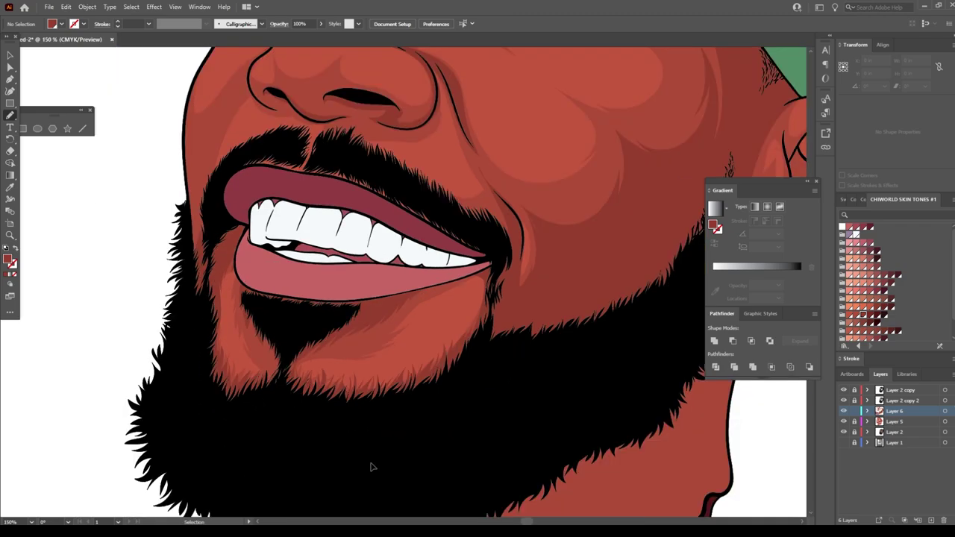
{"action": "scroll", "coordinate": [350, 377], "scroll_direction": "up", "scroll_amount": 5}
{"action": "left_click_drag", "start_coordinate": [349, 430], "coordinate": [430, 218]}
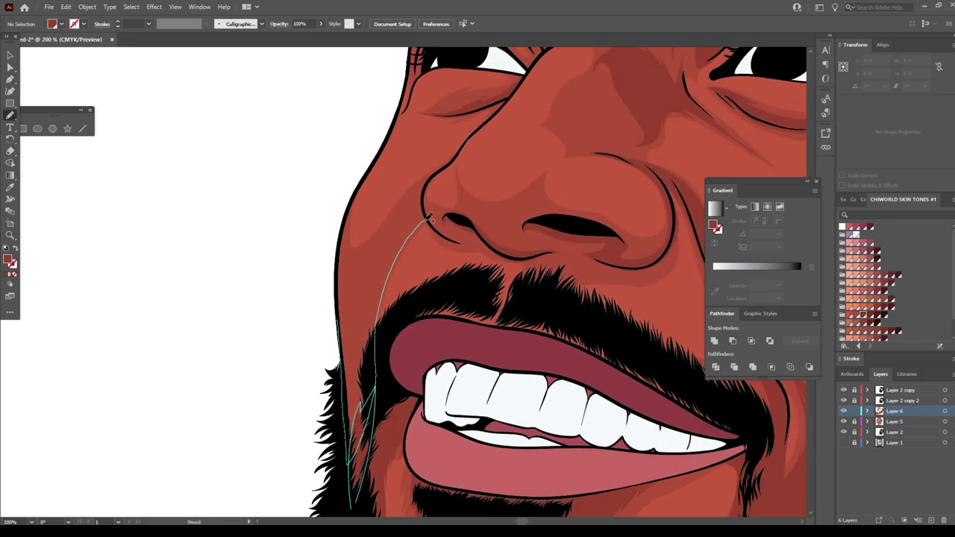
{"action": "left_click_drag", "start_coordinate": [373, 282], "coordinate": [365, 291]}
Shade the earlobe above the earring
{"action": "scroll", "coordinate": [565, 478], "scroll_direction": "down", "scroll_amount": 5}
{"action": "scroll", "coordinate": [568, 482], "scroll_direction": "up", "scroll_amount": 2}
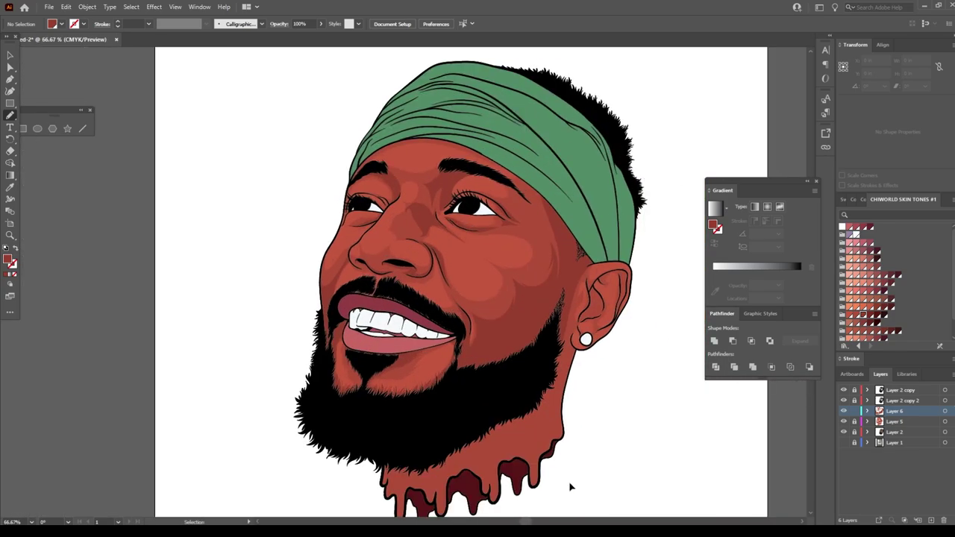
{"action": "scroll", "coordinate": [569, 482], "scroll_direction": "up", "scroll_amount": 2}
{"action": "scroll", "coordinate": [569, 481], "scroll_direction": "up", "scroll_amount": 4}
{"action": "scroll", "coordinate": [286, 400], "scroll_direction": "down", "scroll_amount": 2}
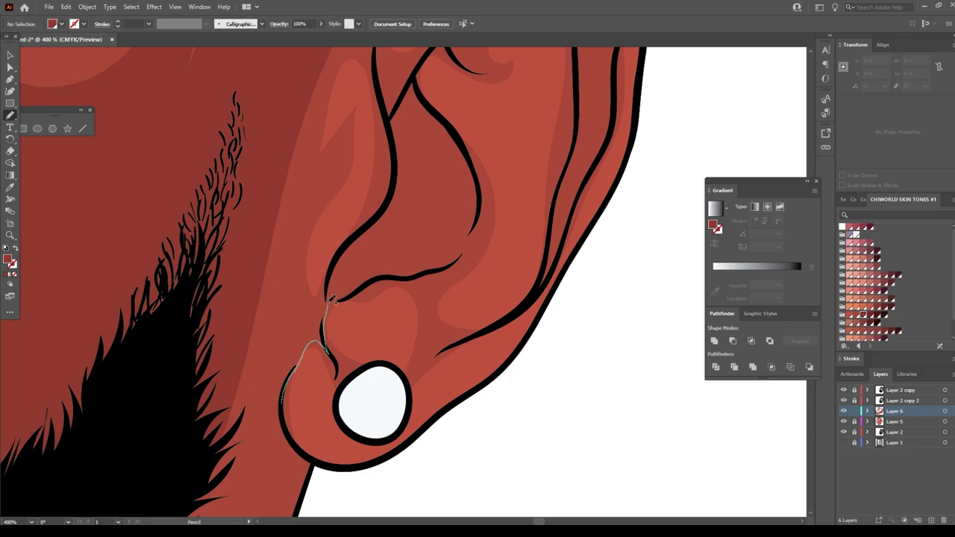
{"action": "left_click_drag", "start_coordinate": [332, 298], "coordinate": [304, 482]}
{"action": "scroll", "coordinate": [305, 482], "scroll_direction": "up", "scroll_amount": 3}
{"action": "mouse_move", "coordinate": [321, 448]}
{"action": "left_mouse_down"}
{"action": "mouse_move", "coordinate": [376, 371]}
{"action": "mouse_move", "coordinate": [392, 277]}
{"action": "left_mouse_up"}
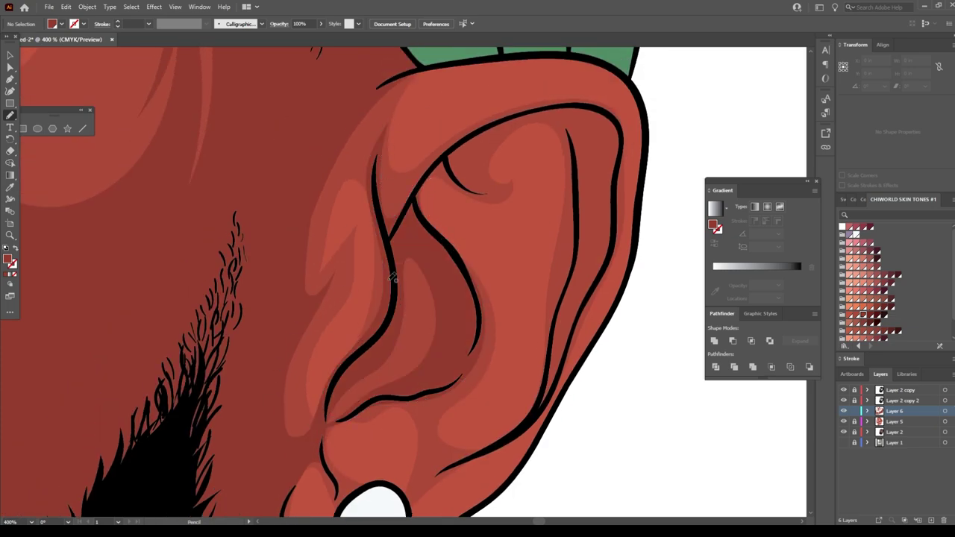
Add shadows around the inner ear ridges, outer ridge and upper ear
{"action": "left_click_drag", "start_coordinate": [442, 249], "coordinate": [606, 279]}
{"action": "left_click_drag", "start_coordinate": [502, 362], "coordinate": [485, 243]}
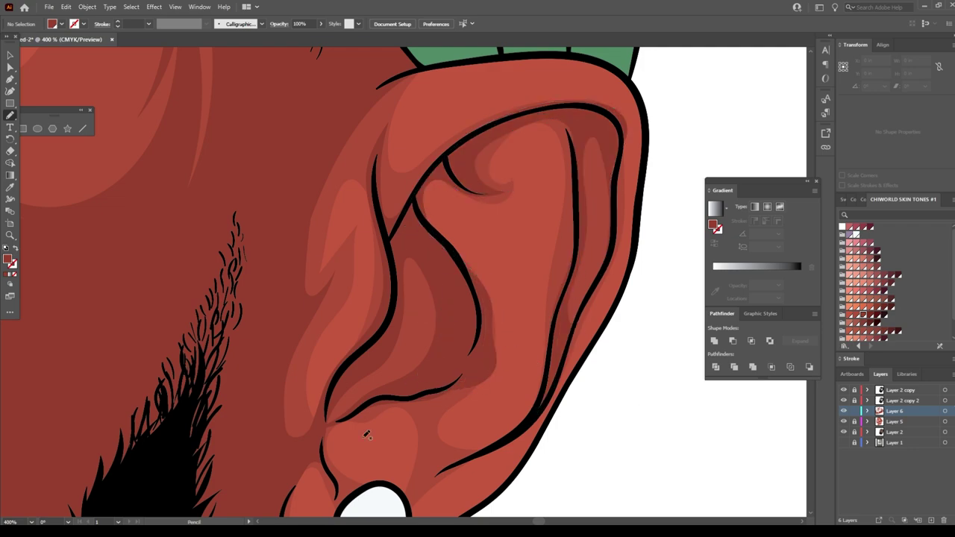
{"action": "scroll", "coordinate": [367, 433], "scroll_direction": "down", "scroll_amount": 3}
{"action": "left_click_drag", "start_coordinate": [597, 241], "coordinate": [464, 342]}
{"action": "scroll", "coordinate": [465, 342], "scroll_direction": "down", "scroll_amount": 2}
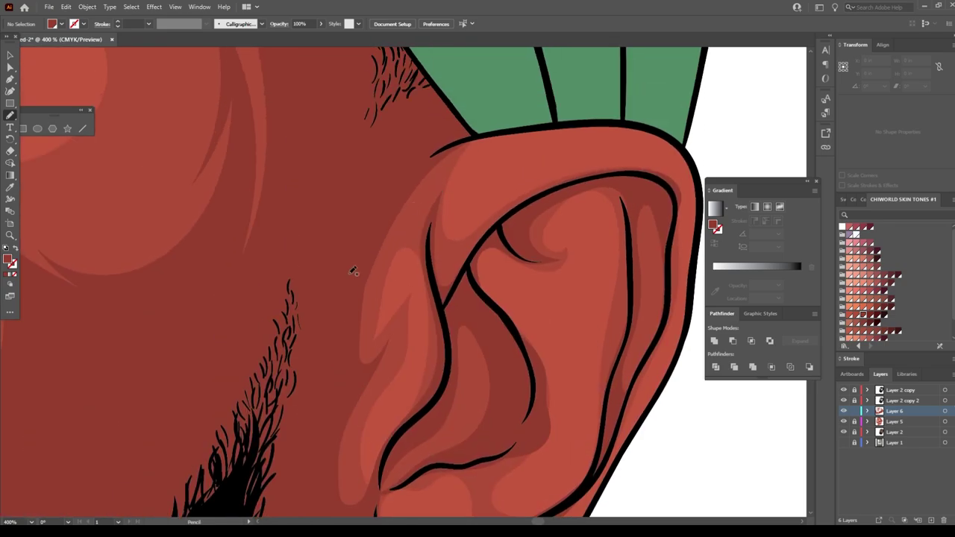
{"action": "left_click_drag", "start_coordinate": [383, 221], "coordinate": [442, 216]}
Trace a shadow along the jaw below the beard
{"action": "scroll", "coordinate": [448, 224], "scroll_direction": "down", "scroll_amount": 2}
{"action": "scroll", "coordinate": [475, 422], "scroll_direction": "down", "scroll_amount": 2}
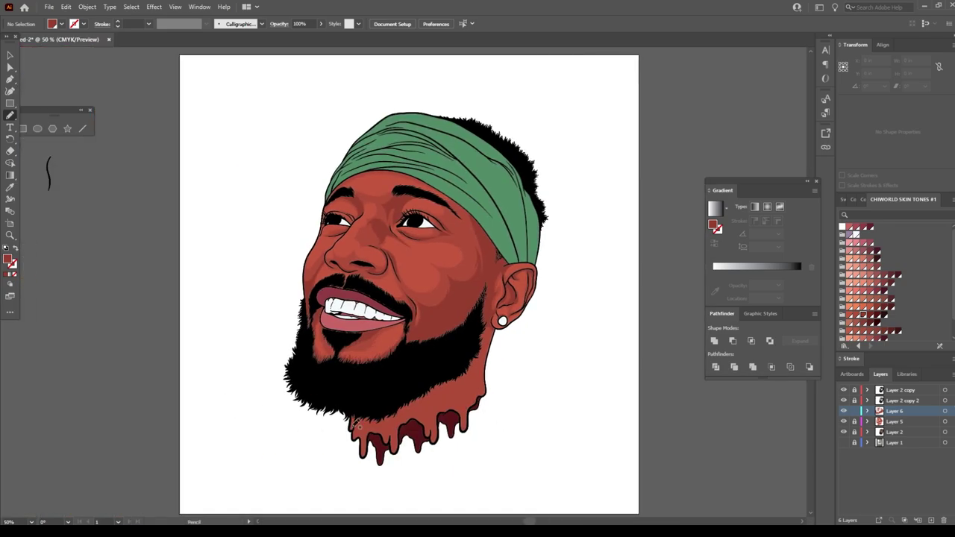
{"action": "scroll", "coordinate": [357, 424], "scroll_direction": "up", "scroll_amount": 3}
{"action": "scroll", "coordinate": [386, 396], "scroll_direction": "up", "scroll_amount": 5}
{"action": "left_click_drag", "start_coordinate": [488, 170], "coordinate": [542, 262]}
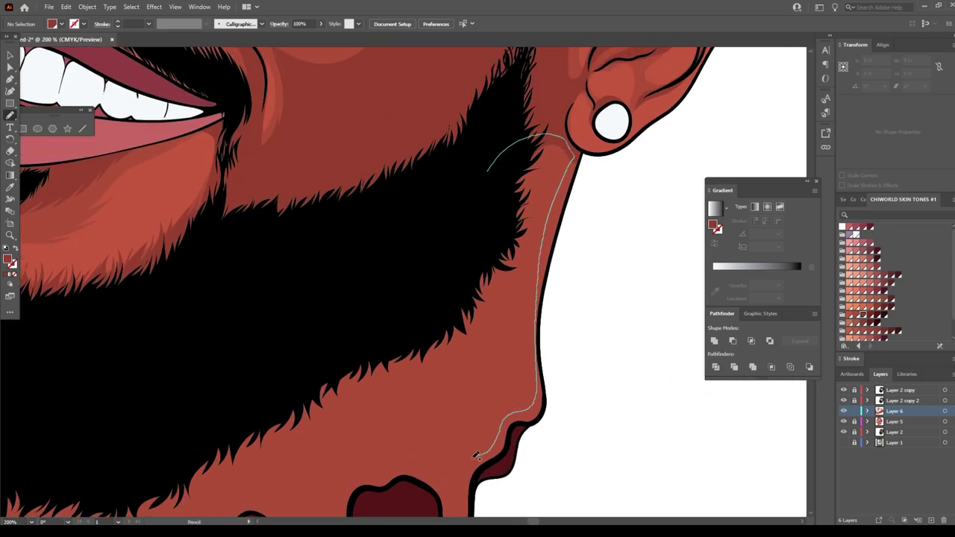
{"action": "left_click_drag", "start_coordinate": [475, 455], "coordinate": [475, 456]}
{"action": "scroll", "coordinate": [420, 313], "scroll_direction": "down", "scroll_amount": 5}
{"action": "left_click_drag", "start_coordinate": [517, 263], "coordinate": [499, 330]}
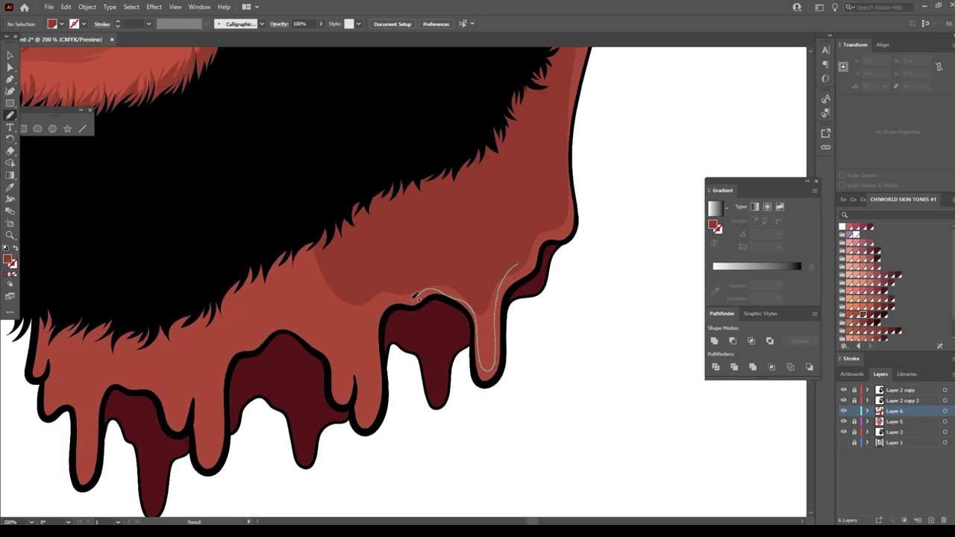
Draw darker shadow shapes over the neck drips, including the leftmost ones
{"action": "left_click_drag", "start_coordinate": [316, 322], "coordinate": [355, 361]}
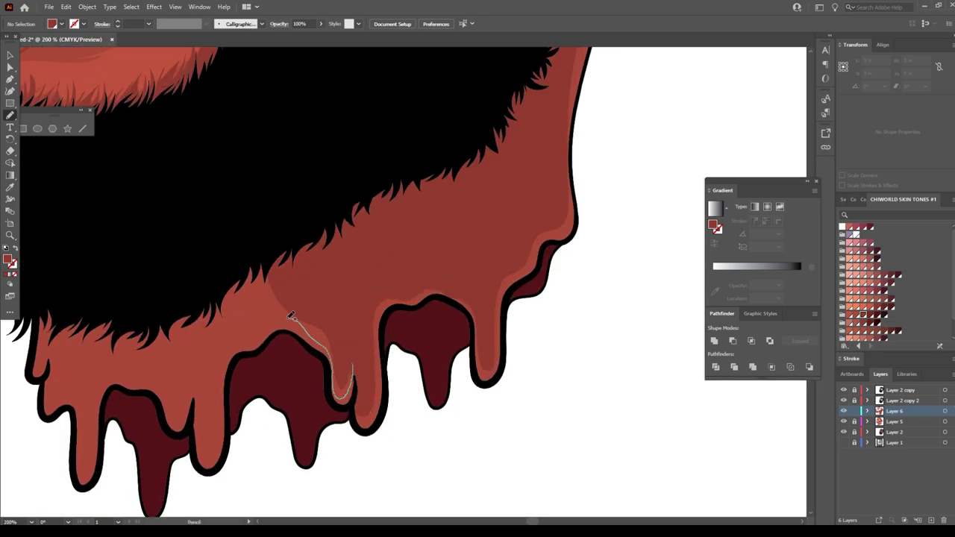
{"action": "left_click_drag", "start_coordinate": [160, 377], "coordinate": [161, 377]}
{"action": "scroll", "coordinate": [608, 469], "scroll_direction": "down", "scroll_amount": 3}
{"action": "scroll", "coordinate": [533, 415], "scroll_direction": "up", "scroll_amount": 5}
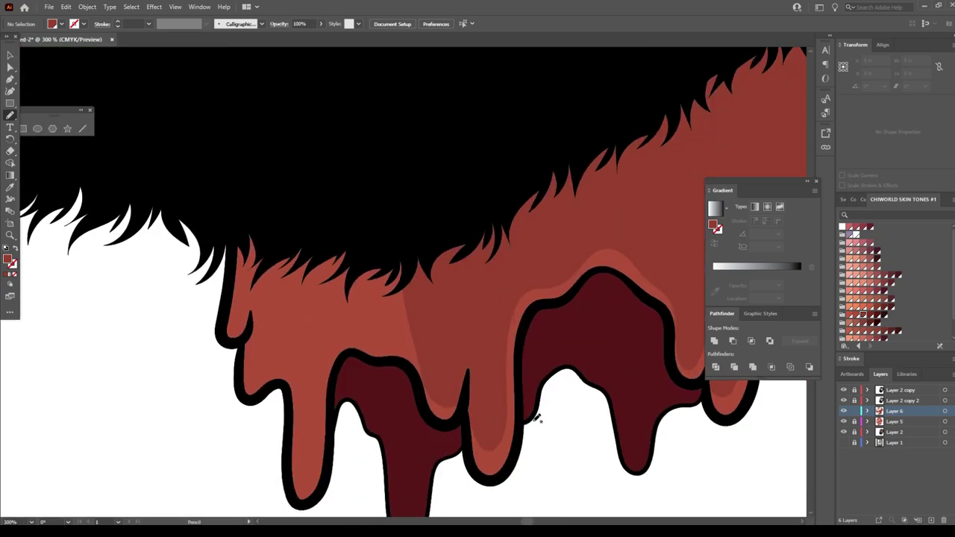
{"action": "left_click_drag", "start_coordinate": [242, 200], "coordinate": [234, 294]}
{"action": "left_click_drag", "start_coordinate": [298, 357], "coordinate": [348, 300]}
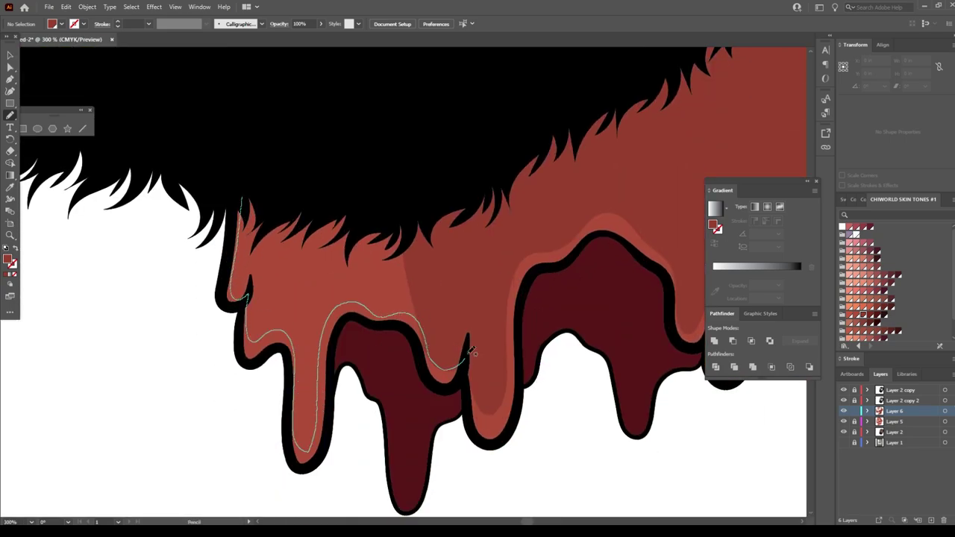
{"action": "left_click_drag", "start_coordinate": [471, 350], "coordinate": [472, 352]}
{"action": "scroll", "coordinate": [472, 353], "scroll_direction": "down", "scroll_amount": 3}
{"action": "scroll", "coordinate": [598, 336], "scroll_direction": "down", "scroll_amount": 2}
{"action": "scroll", "coordinate": [589, 320], "scroll_direction": "up", "scroll_amount": 4}
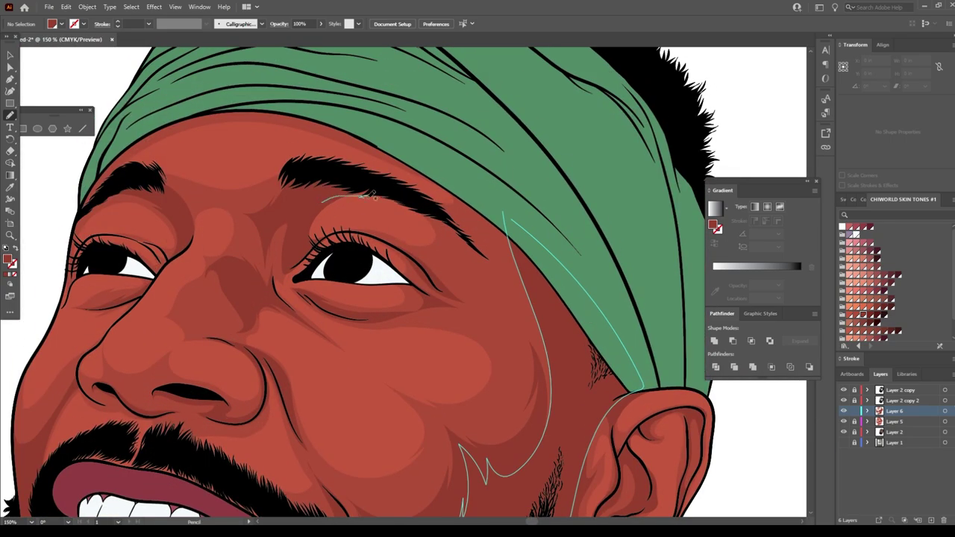
Add shadows above the eyebrow and along the headband's lower edge
{"action": "left_click_drag", "start_coordinate": [489, 250], "coordinate": [490, 251]}
{"action": "scroll", "coordinate": [234, 190], "scroll_direction": "left", "scroll_amount": 5}
{"action": "scroll", "coordinate": [235, 190], "scroll_direction": "up", "scroll_amount": 1}
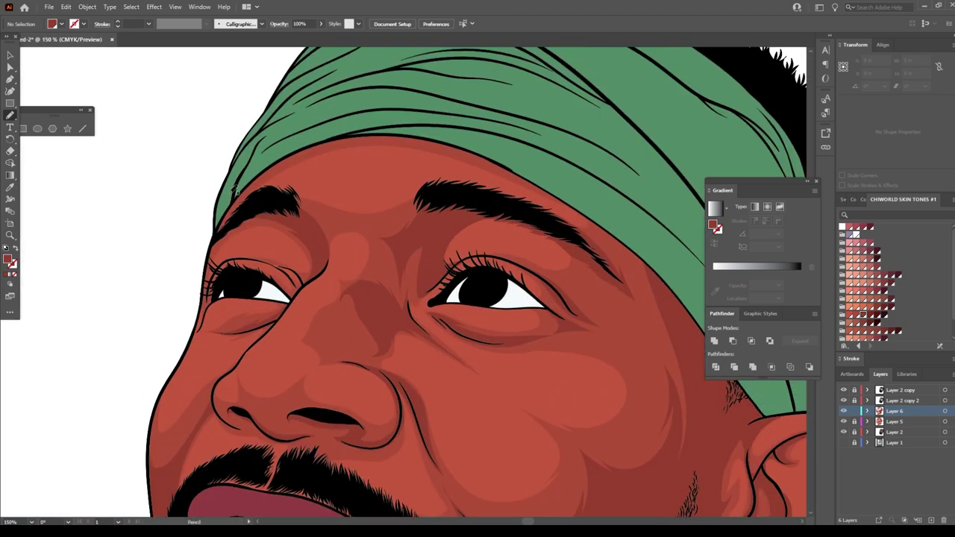
{"action": "left_click_drag", "start_coordinate": [281, 170], "coordinate": [648, 273]}
{"action": "scroll", "coordinate": [648, 273], "scroll_direction": "down", "scroll_amount": 3}
{"action": "scroll", "coordinate": [533, 354], "scroll_direction": "up", "scroll_amount": 3}
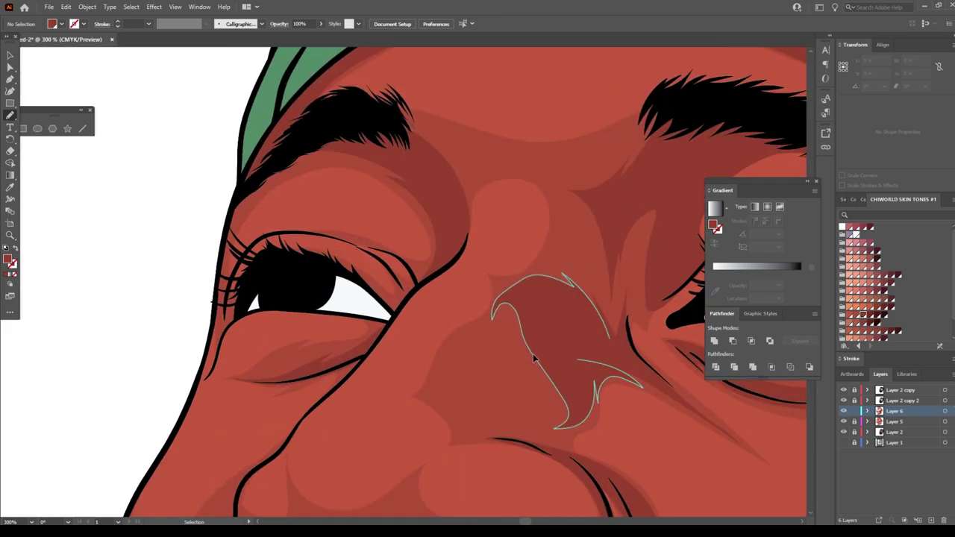
{"action": "scroll", "coordinate": [292, 298], "scroll_direction": "up", "scroll_amount": 1}
Draw a darker shadow over the eyelid, from the lashes up the crease
{"action": "mouse_move", "coordinate": [281, 342]}
{"action": "left_mouse_down"}
{"action": "mouse_move", "coordinate": [293, 291]}
{"action": "mouse_move", "coordinate": [489, 357]}
{"action": "left_mouse_up"}
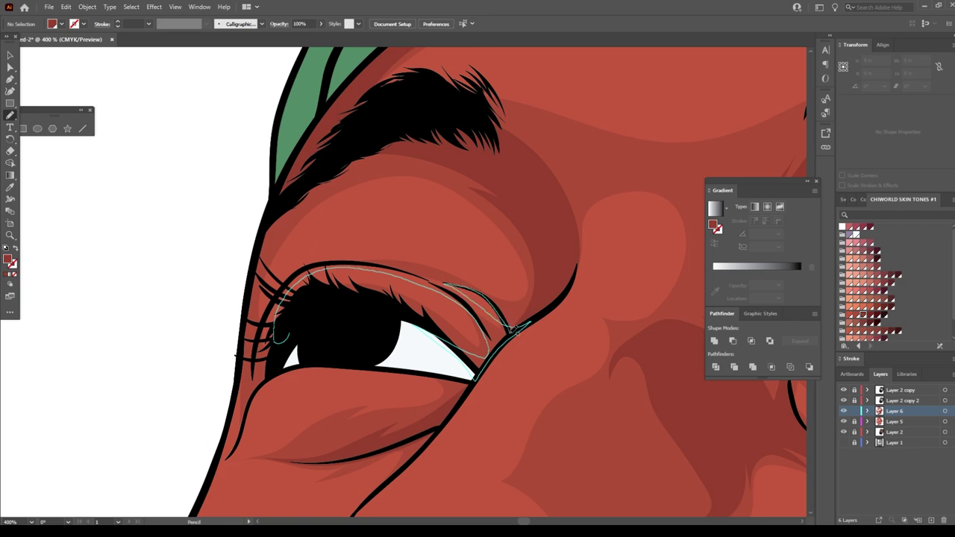
{"action": "mouse_move", "coordinate": [526, 323]}
{"action": "left_mouse_down"}
{"action": "mouse_move", "coordinate": [282, 267]}
{"action": "mouse_move", "coordinate": [250, 279]}
{"action": "left_mouse_up"}
{"action": "left_click_drag", "start_coordinate": [212, 474], "coordinate": [216, 478]}
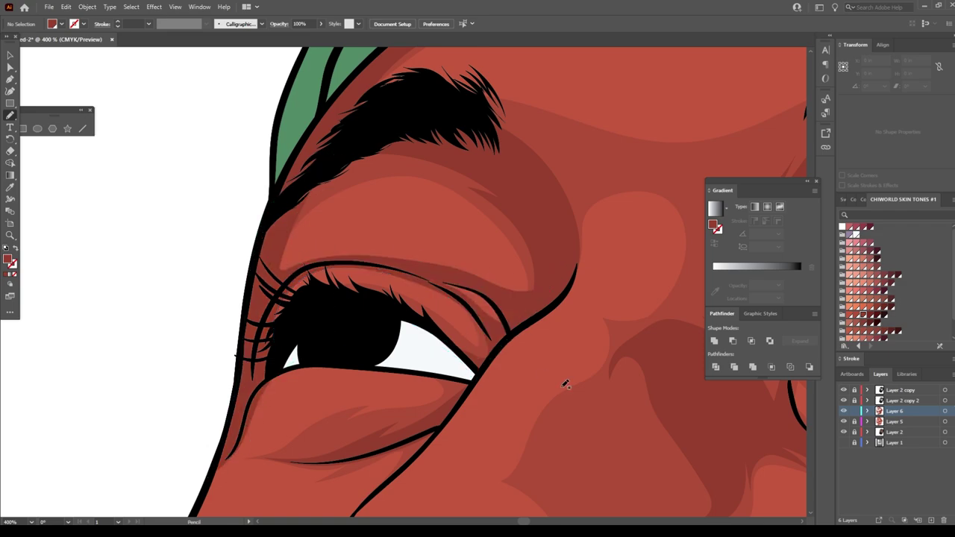
{"action": "scroll", "coordinate": [565, 384], "scroll_direction": "down", "scroll_amount": 3}
{"action": "scroll", "coordinate": [358, 335], "scroll_direction": "up", "scroll_amount": 2}
Shade around the nostril, along the side of the nose and down the right cheek
{"action": "mouse_move", "coordinate": [358, 334]}
{"action": "left_mouse_down"}
{"action": "mouse_move", "coordinate": [437, 301]}
{"action": "mouse_move", "coordinate": [364, 336]}
{"action": "mouse_move", "coordinate": [246, 254]}
{"action": "left_mouse_up"}
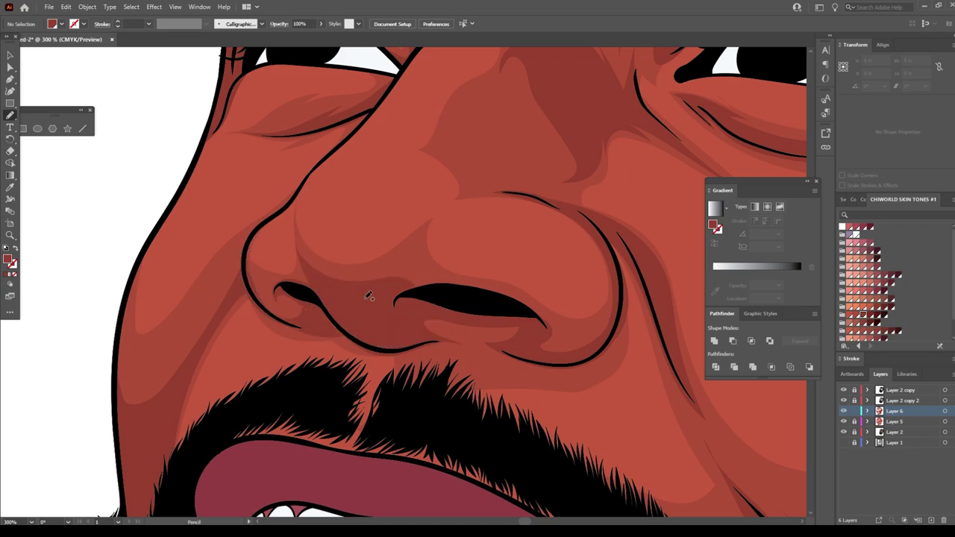
{"action": "left_click_drag", "start_coordinate": [476, 327], "coordinate": [481, 328]}
{"action": "scroll", "coordinate": [481, 329], "scroll_direction": "down", "scroll_amount": 3}
{"action": "scroll", "coordinate": [526, 384], "scroll_direction": "up", "scroll_amount": 3}
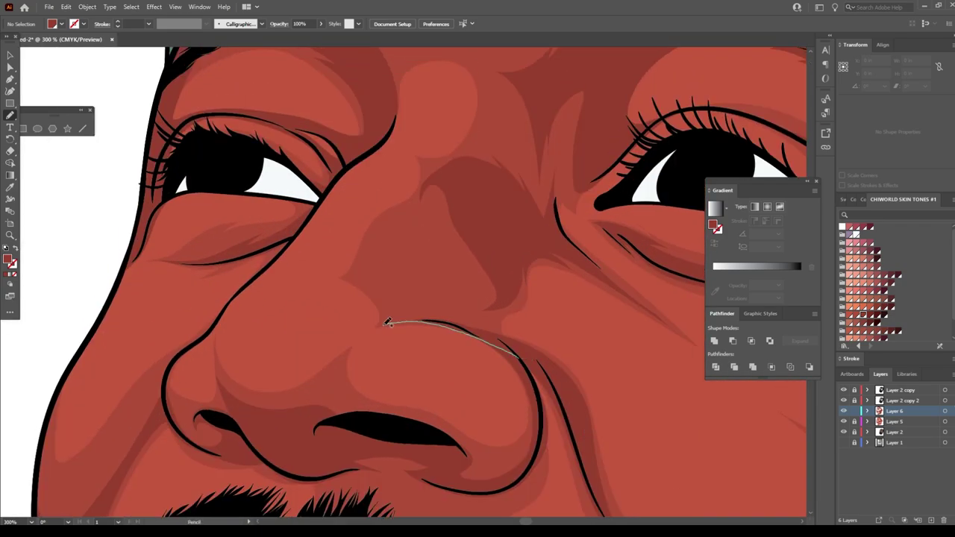
{"action": "left_click_drag", "start_coordinate": [391, 320], "coordinate": [546, 350]}
{"action": "scroll", "coordinate": [547, 351], "scroll_direction": "down", "scroll_amount": 3}
{"action": "scroll", "coordinate": [610, 441], "scroll_direction": "up", "scroll_amount": 3}
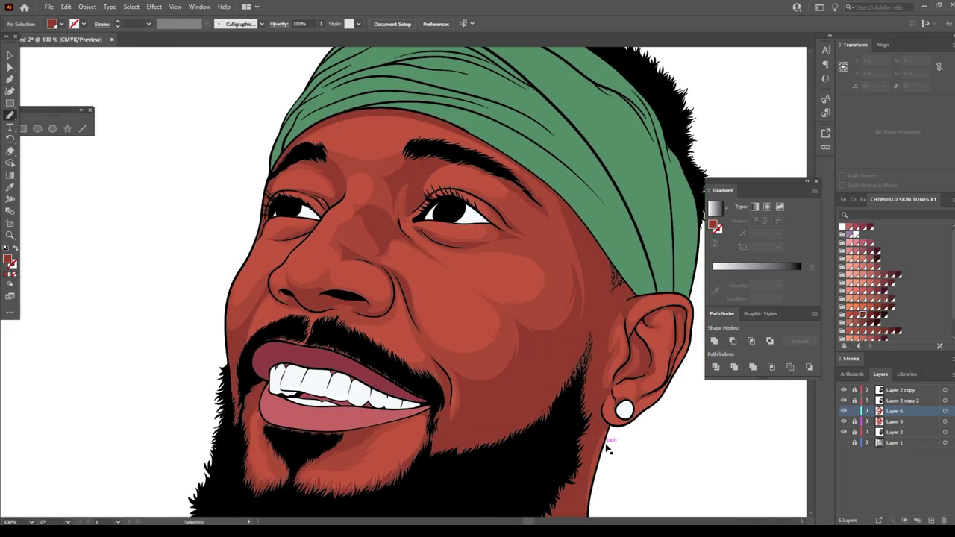
{"action": "left_click_drag", "start_coordinate": [586, 171], "coordinate": [629, 379]}
Pencil several light hair strands on the chin beard
{"action": "key", "text": "ctrl+minus"}
{"action": "key", "text": "ctrl+minus"}
{"action": "key", "text": "ctrl+minus"}
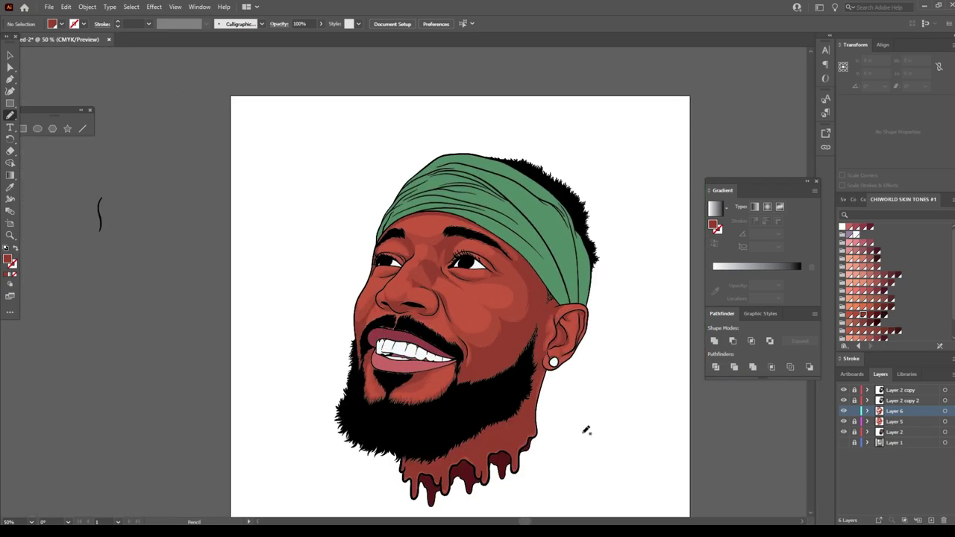
{"action": "key", "text": "ctrl+plus"}
{"action": "key", "text": "ctrl+plus"}
{"action": "key", "text": "ctrl+plus"}
{"action": "mouse_move", "coordinate": [460, 305]}
{"action": "left_mouse_down"}
{"action": "mouse_move", "coordinate": [535, 280]}
{"action": "mouse_move", "coordinate": [505, 364]}
{"action": "left_mouse_up"}
{"action": "left_click_drag", "start_coordinate": [541, 277], "coordinate": [478, 366]}
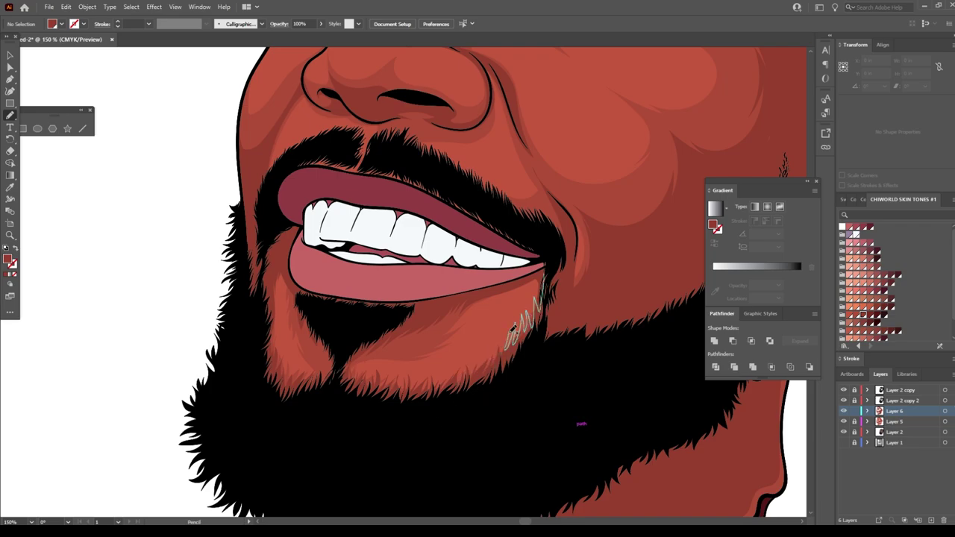
{"action": "left_click_drag", "start_coordinate": [522, 321], "coordinate": [369, 437]}
{"action": "mouse_move", "coordinate": [425, 394]}
{"action": "left_mouse_down"}
{"action": "mouse_move", "coordinate": [427, 369]}
{"action": "mouse_move", "coordinate": [358, 384]}
{"action": "left_mouse_up"}
Zoom out to check the head, then zoom back in on the eyes and nose
{"action": "key", "text": "ctrl+minus"}
{"action": "key", "text": "ctrl+minus"}
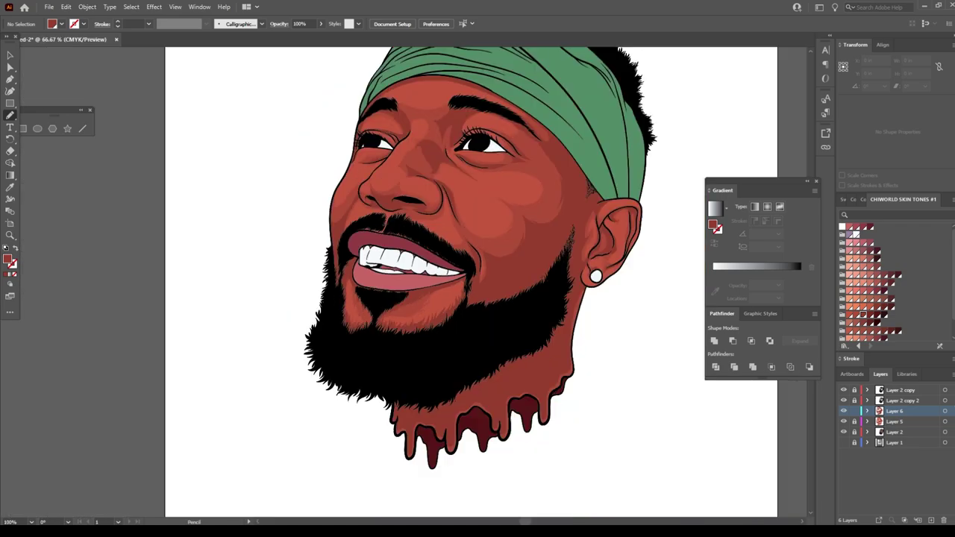
{"action": "key", "text": "ctrl+minus"}
{"action": "key", "text": "ctrl+plus"}
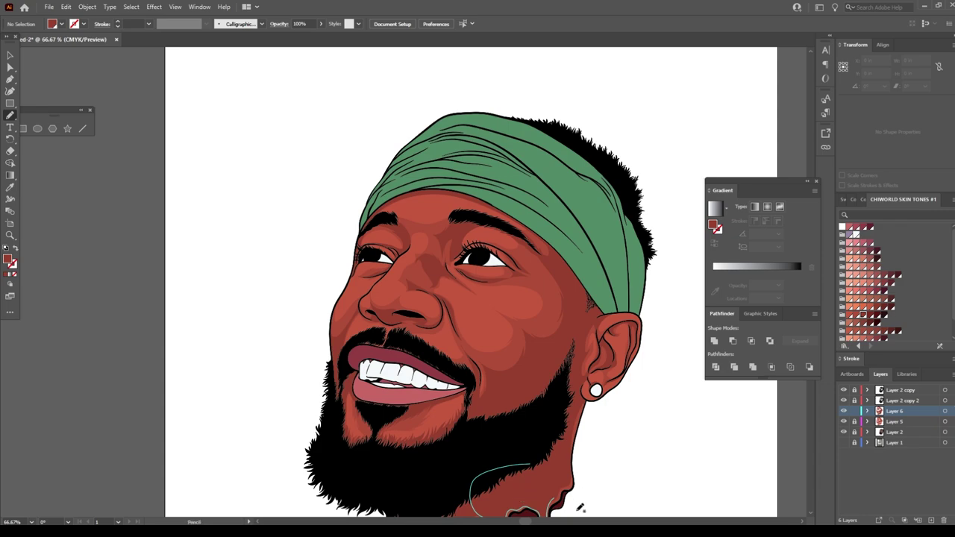
{"action": "scroll", "coordinate": [581, 509], "scroll_direction": "down", "scroll_amount": 1}
{"action": "key", "text": "ctrl+plus"}
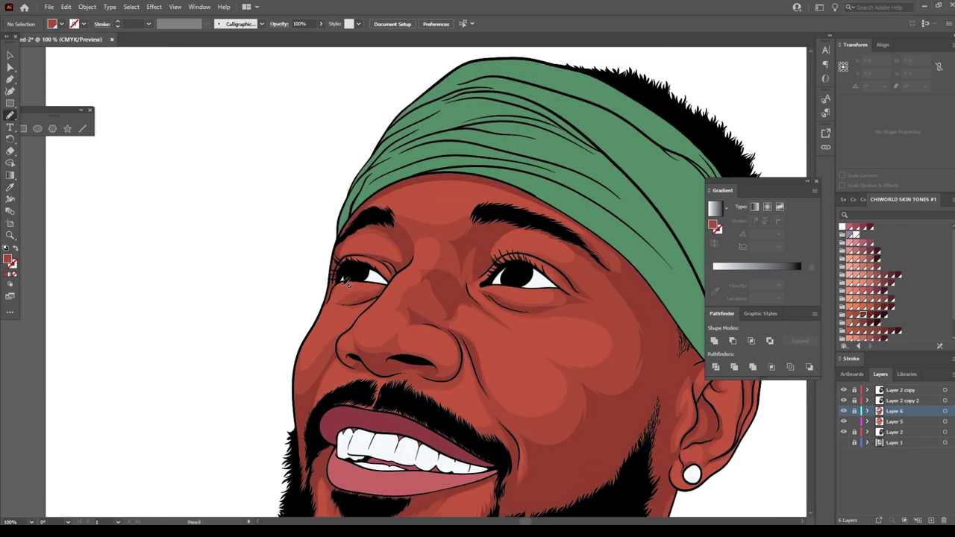
{"action": "key", "text": "ctrl+plus"}
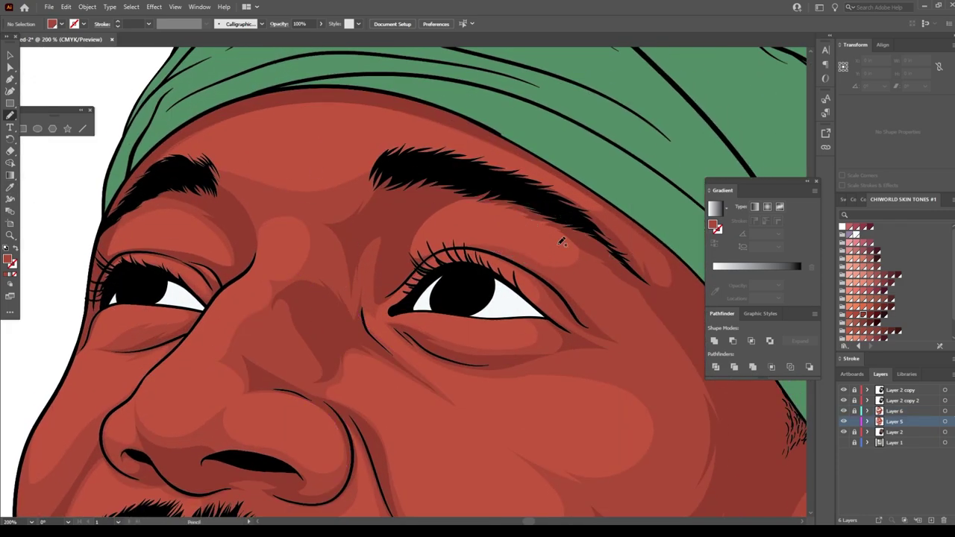
Draw a shadow stroke along the eyebrow with the Pencil
{"action": "scroll", "coordinate": [518, 232], "scroll_direction": "up", "scroll_amount": 2}
{"action": "left_click_drag", "start_coordinate": [625, 280], "coordinate": [352, 231]}
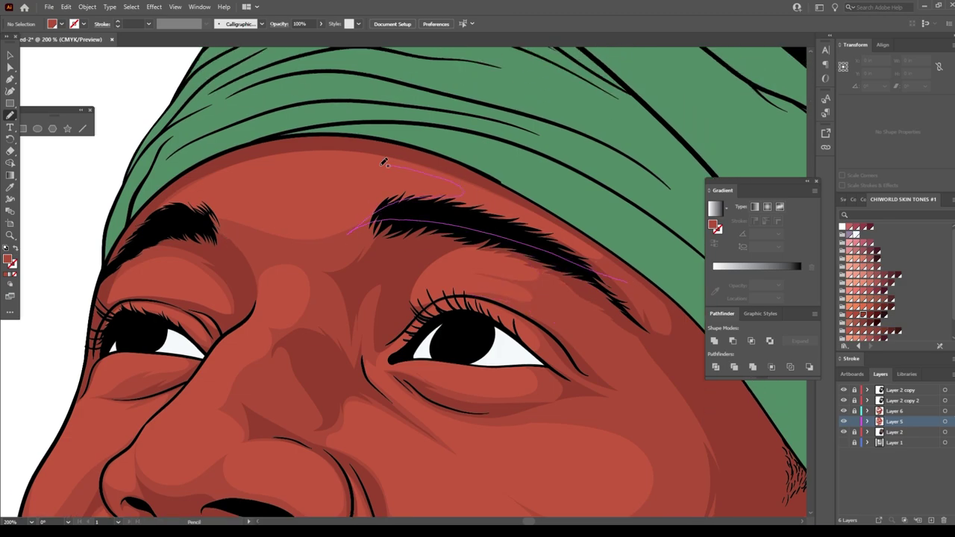
{"action": "key", "text": "ctrl+minus"}
{"action": "key", "text": "ctrl+plus"}
{"action": "key", "text": "ctrl+plus"}
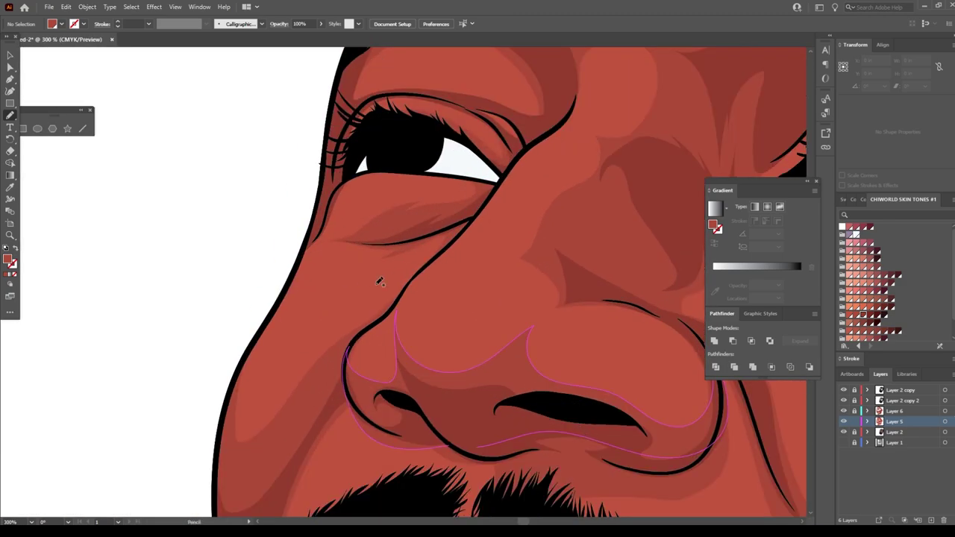
{"action": "scroll", "coordinate": [627, 342], "scroll_direction": "down", "scroll_amount": 2}
{"action": "scroll", "coordinate": [627, 342], "scroll_direction": "right", "scroll_amount": 7}
Trace a highlight along the right nostril, then undo that stray stroke
{"action": "left_click_drag", "start_coordinate": [467, 388], "coordinate": [507, 258]}
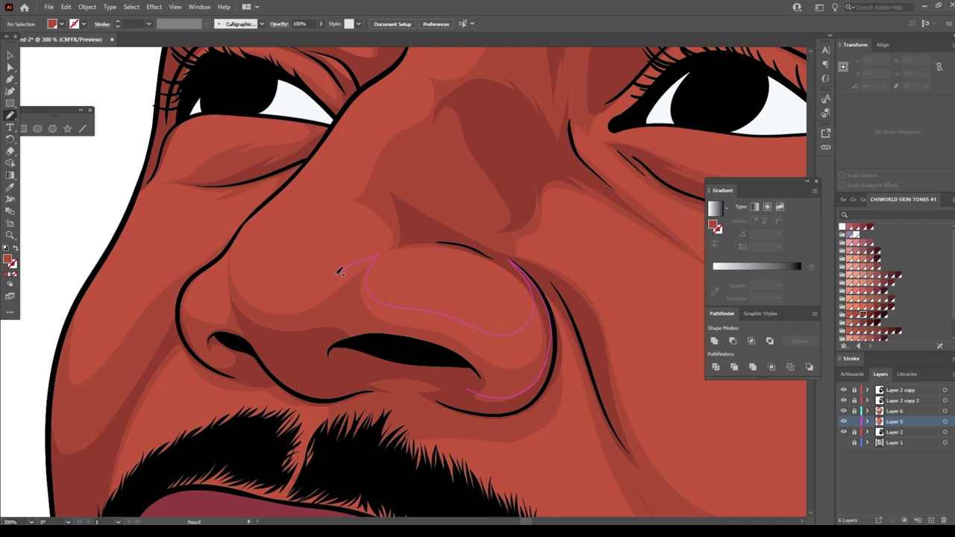
{"action": "key", "text": "ctrl+minus"}
{"action": "scroll", "coordinate": [631, 437], "scroll_direction": "left", "scroll_amount": 3}
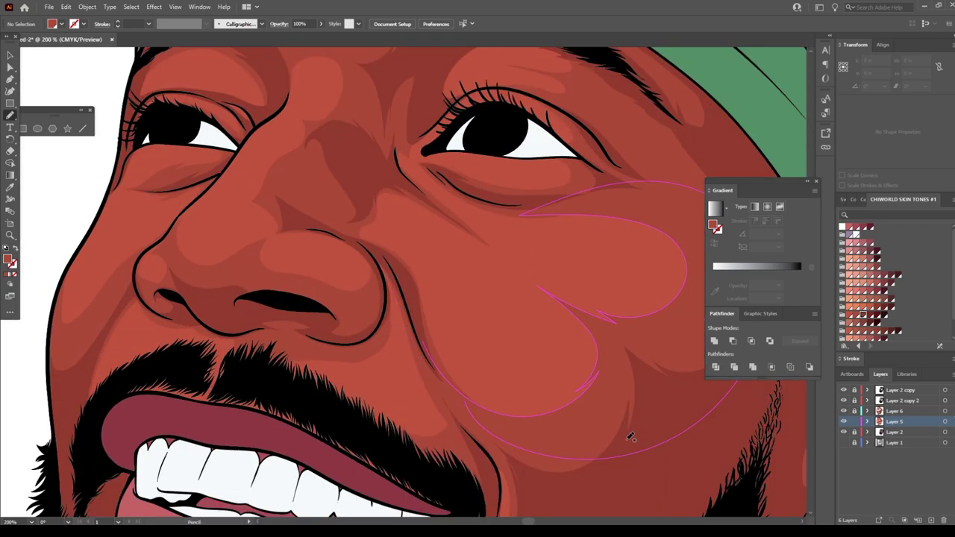
{"action": "key", "text": "ctrl+z"}
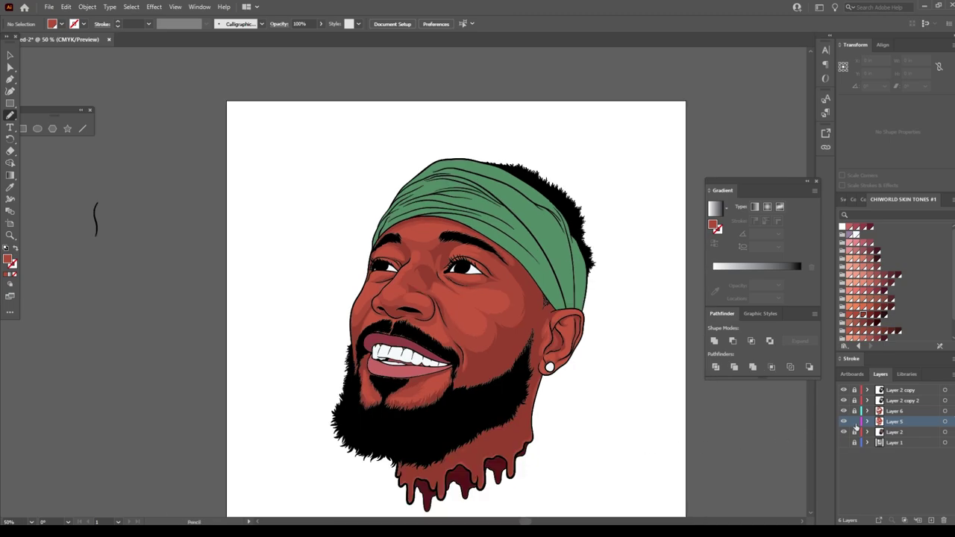
Add a new Layer 7 above Layer 6
{"action": "left_click", "coordinate": [896, 411]}
{"action": "left_click", "coordinate": [932, 521]}
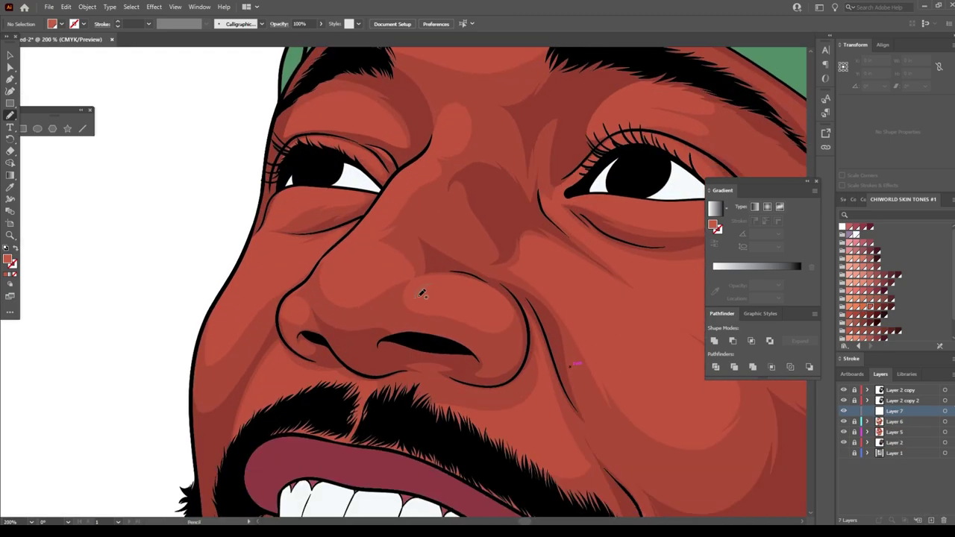
{"action": "key", "text": "ctrl+minus"}
Lighten the nose highlight using Adjust Color Balance in CMYK mode with preview
{"action": "key", "text": "v"}
{"action": "left_click", "coordinate": [435, 340]}
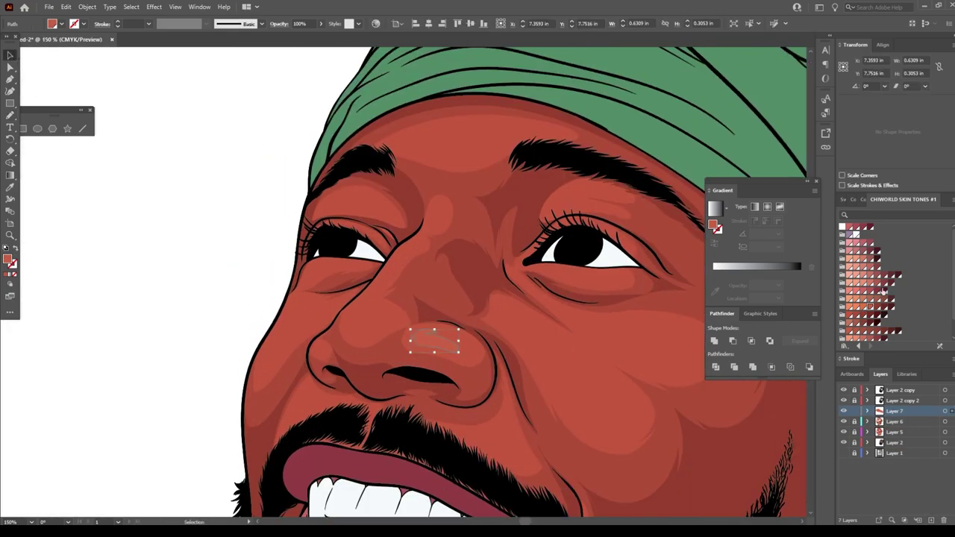
{"action": "left_click", "coordinate": [66, 6]}
{"action": "left_click", "coordinate": [340, 222]}
{"action": "left_click", "coordinate": [742, 277]}
{"action": "left_click", "coordinate": [736, 313]}
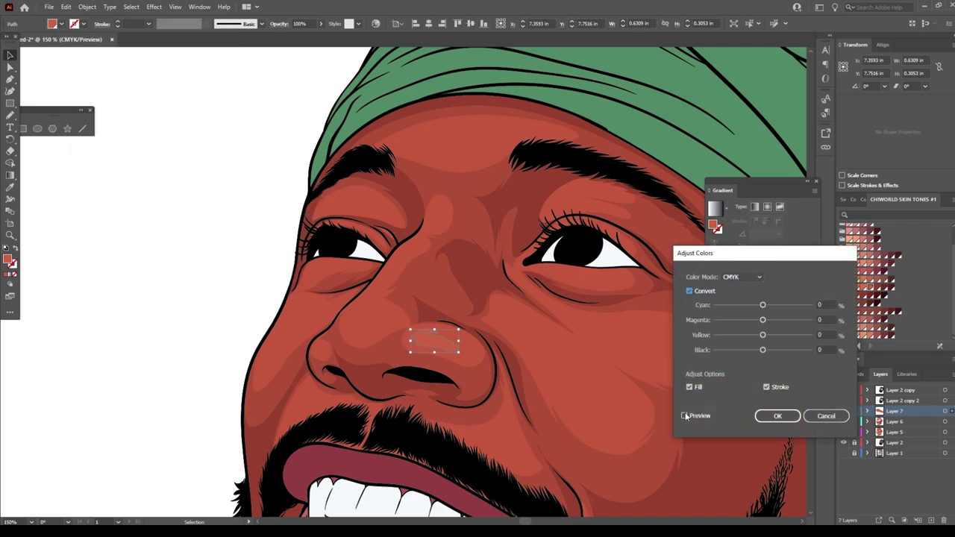
{"action": "left_click_drag", "start_coordinate": [763, 350], "coordinate": [770, 322]}
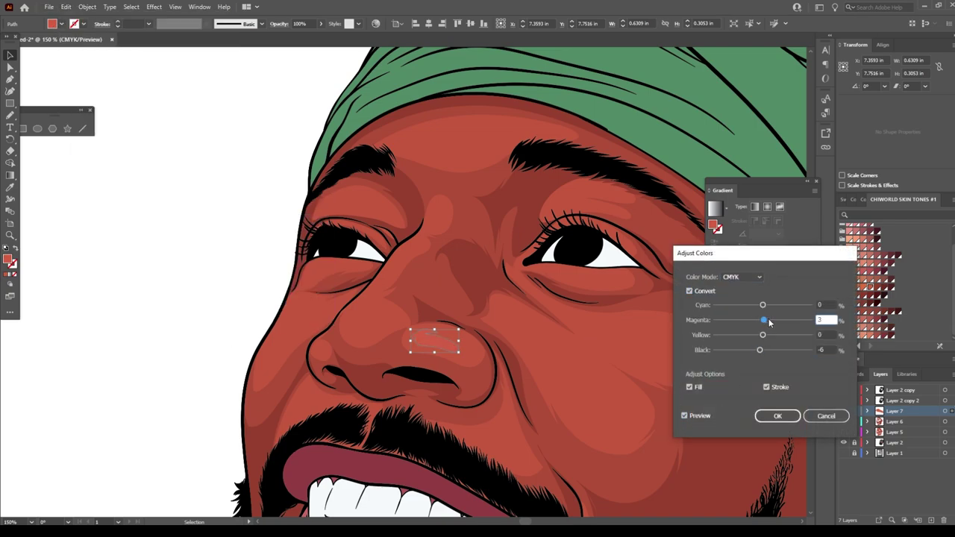
{"action": "left_click", "coordinate": [778, 416]}
{"action": "left_click", "coordinate": [630, 407]}
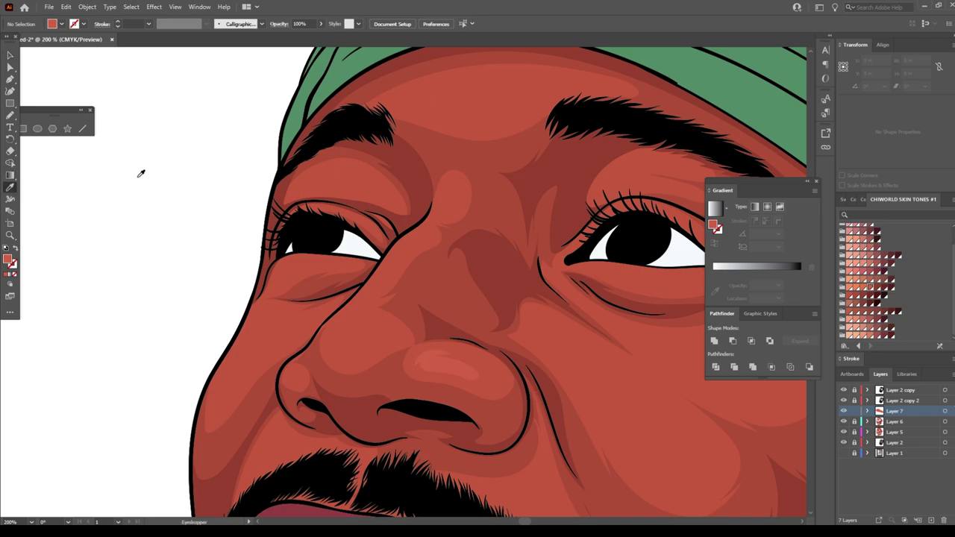
Pencil highlights on the forehead, left eyelid and under the left eye
{"action": "key", "text": "n"}
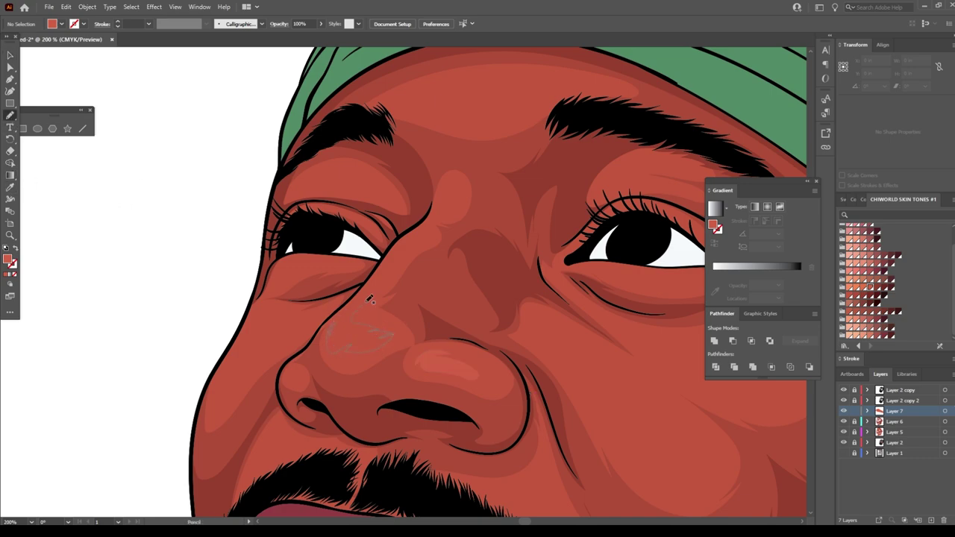
{"action": "left_click_drag", "start_coordinate": [415, 235], "coordinate": [418, 236]}
{"action": "scroll", "coordinate": [401, 151], "scroll_direction": "up", "scroll_amount": 2}
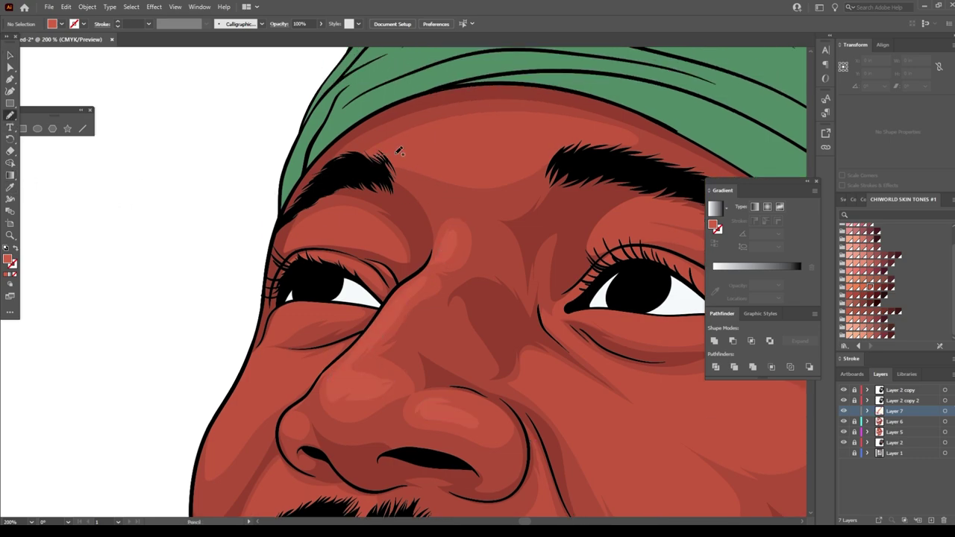
{"action": "left_click_drag", "start_coordinate": [512, 117], "coordinate": [515, 118]}
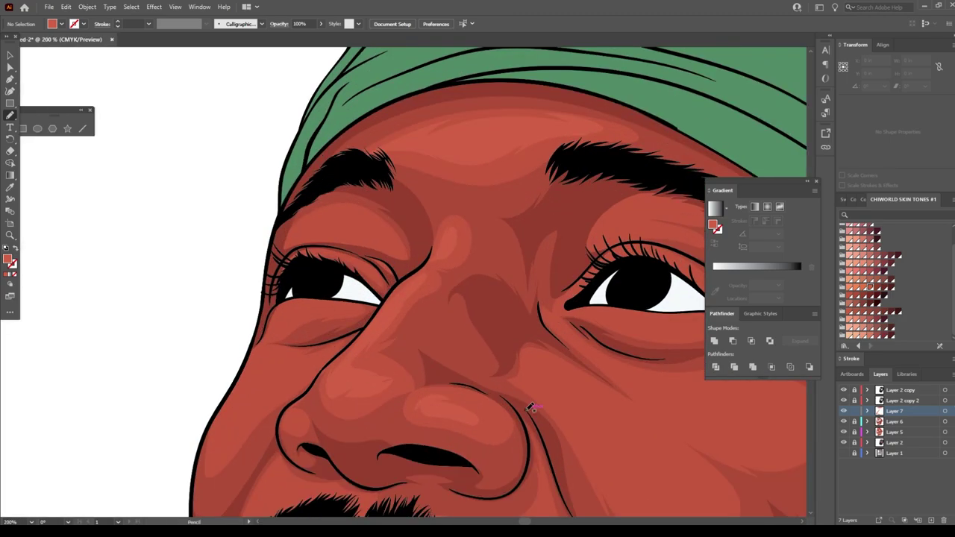
{"action": "left_click_drag", "start_coordinate": [373, 222], "coordinate": [375, 224]}
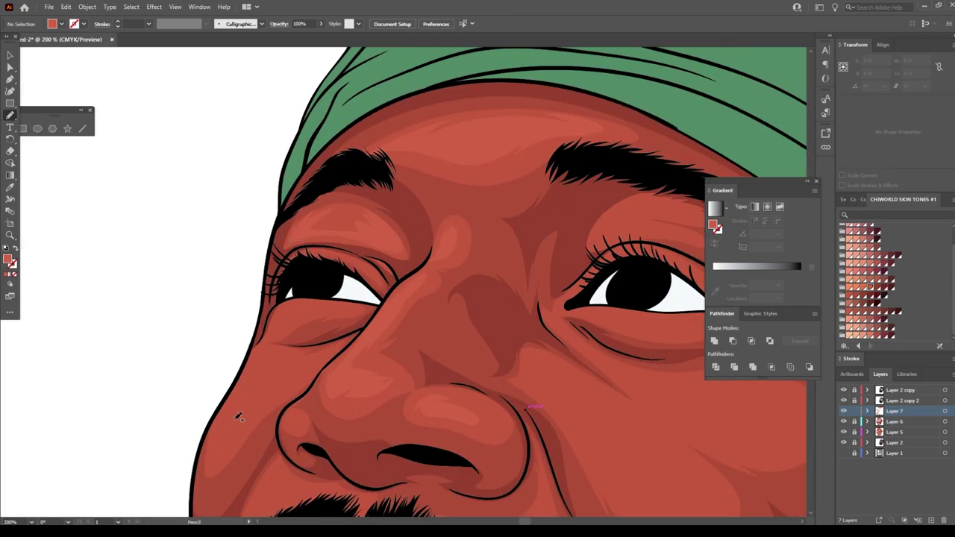
{"action": "scroll", "coordinate": [273, 297], "scroll_direction": "down", "scroll_amount": 2}
{"action": "left_click_drag", "start_coordinate": [299, 271], "coordinate": [297, 273]}
Pencil highlights under the left eye, beside the beard, on the cheek and under the right eye
{"action": "scroll", "coordinate": [295, 302], "scroll_direction": "down", "scroll_amount": 2}
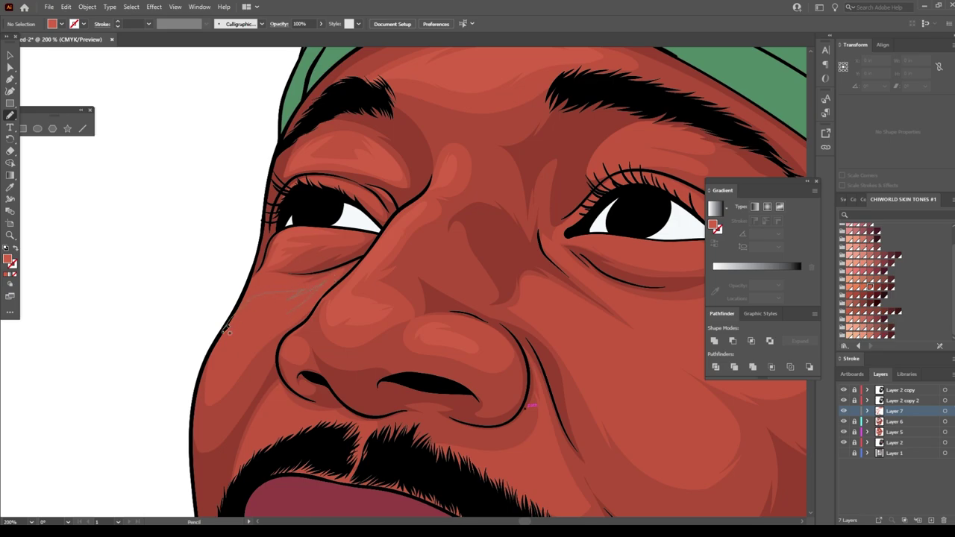
{"action": "left_click_drag", "start_coordinate": [228, 329], "coordinate": [228, 330]}
{"action": "scroll", "coordinate": [396, 417], "scroll_direction": "down", "scroll_amount": 2}
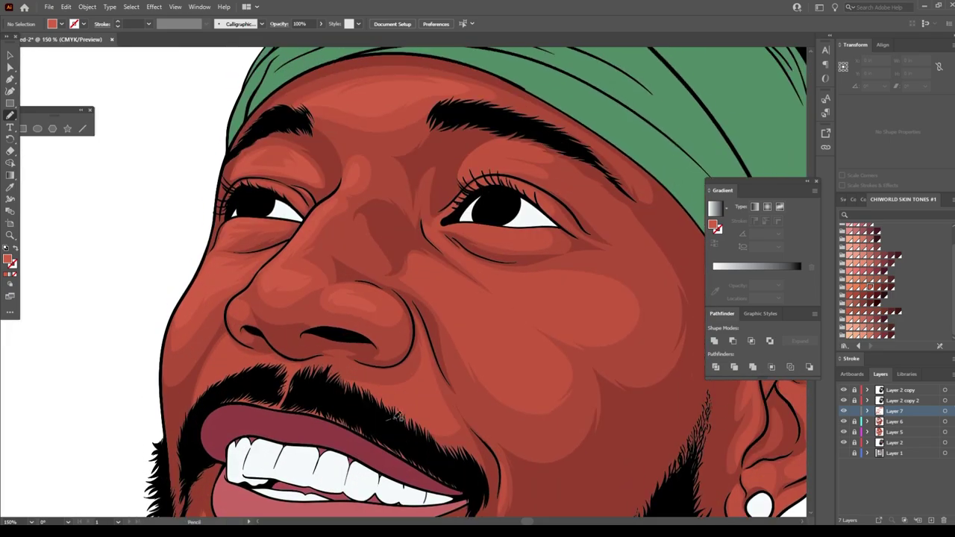
{"action": "left_click_drag", "start_coordinate": [421, 383], "coordinate": [421, 381]}
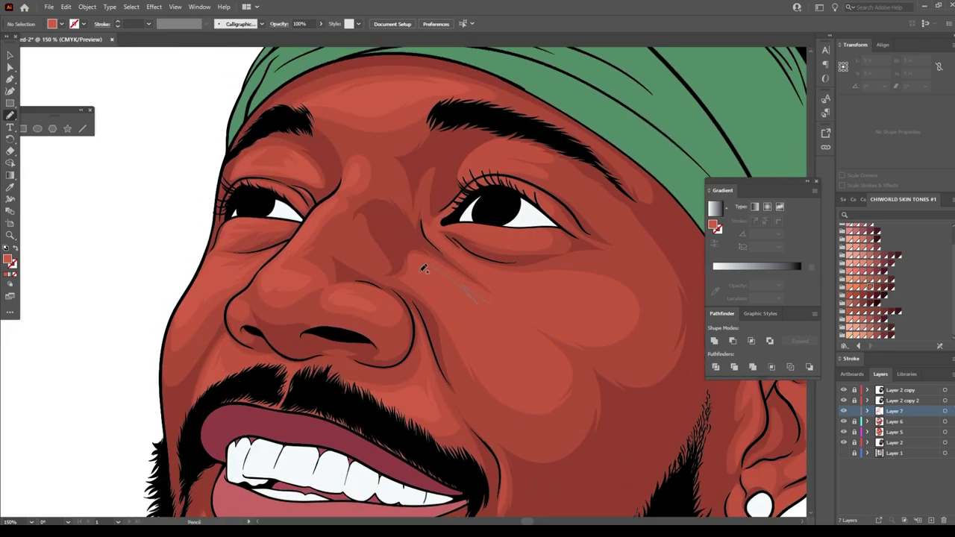
{"action": "left_click_drag", "start_coordinate": [536, 352], "coordinate": [537, 354]}
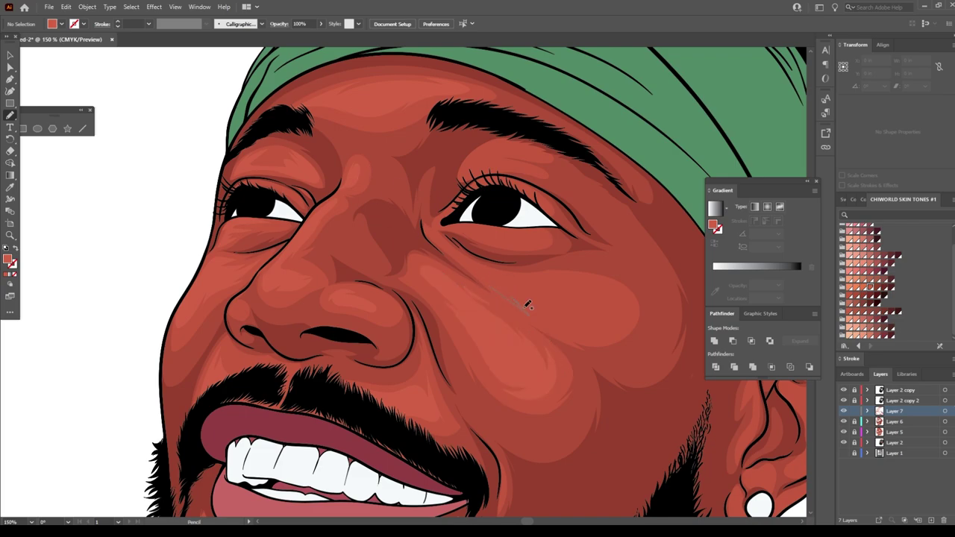
{"action": "left_click_drag", "start_coordinate": [482, 263], "coordinate": [482, 263]}
{"action": "key", "text": "ctrl+0"}
{"action": "scroll", "coordinate": [504, 287], "scroll_direction": "up", "scroll_amount": 5}
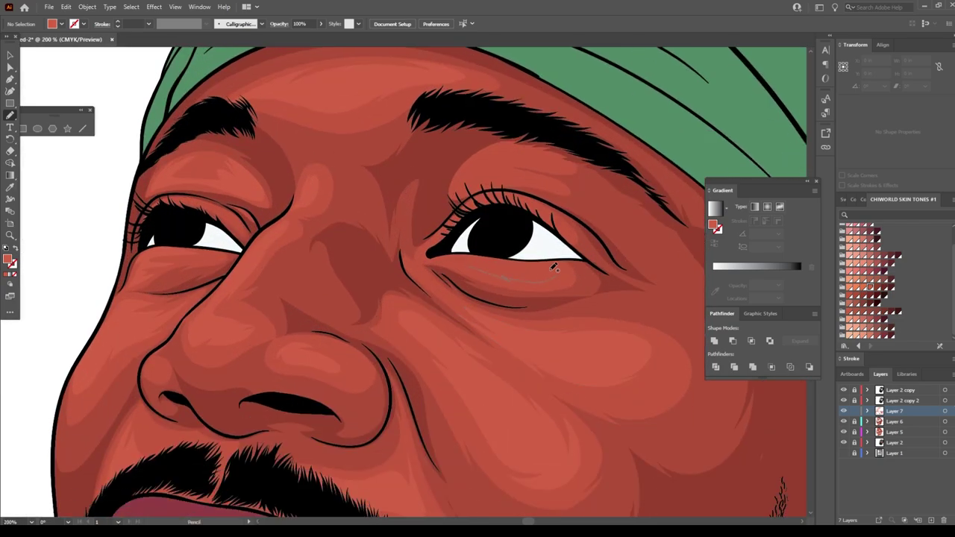
Add a highlight under the eye and a highlight inside the upper ear
{"action": "left_click_drag", "start_coordinate": [554, 267], "coordinate": [554, 267]}
{"action": "scroll", "coordinate": [598, 390], "scroll_direction": "down", "scroll_amount": 3}
{"action": "scroll", "coordinate": [597, 394], "scroll_direction": "up", "scroll_amount": 3}
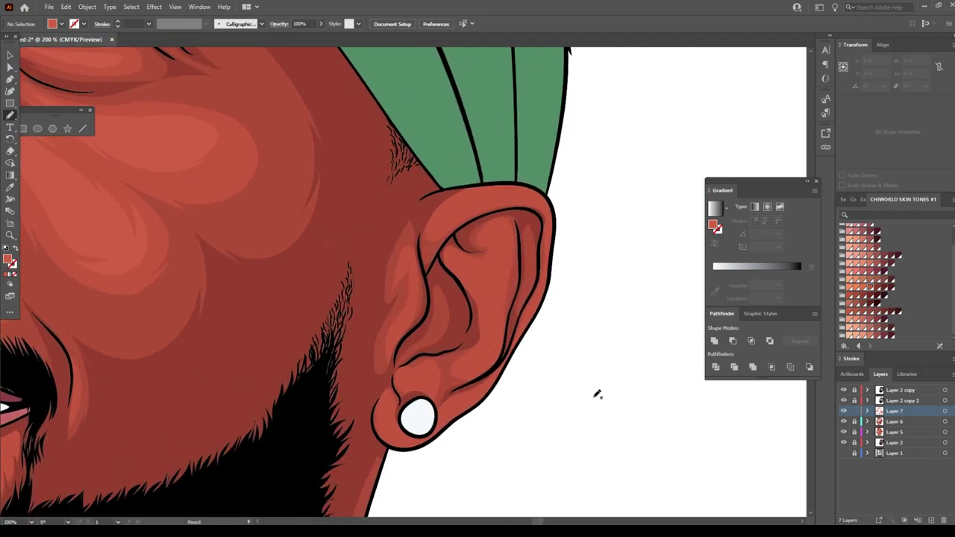
{"action": "left_click_drag", "start_coordinate": [498, 297], "coordinate": [498, 297]}
{"action": "left_click_drag", "start_coordinate": [489, 234], "coordinate": [463, 268]}
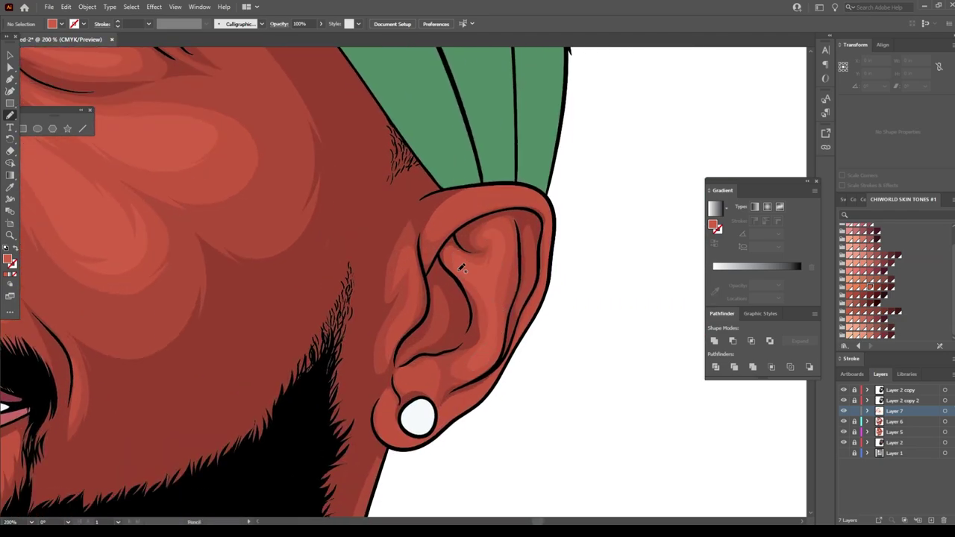
{"action": "left_click_drag", "start_coordinate": [525, 194], "coordinate": [527, 196]}
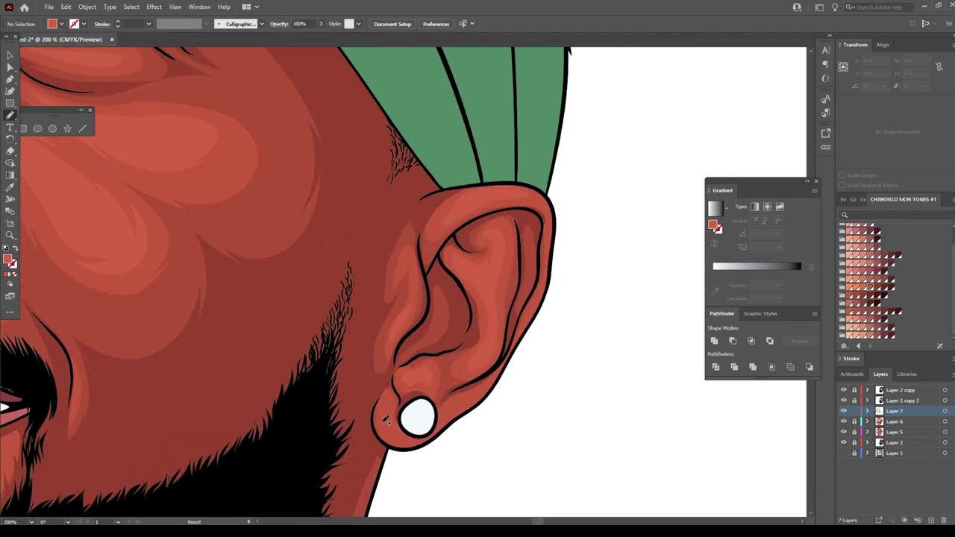
{"action": "key", "text": "ctrl+0"}
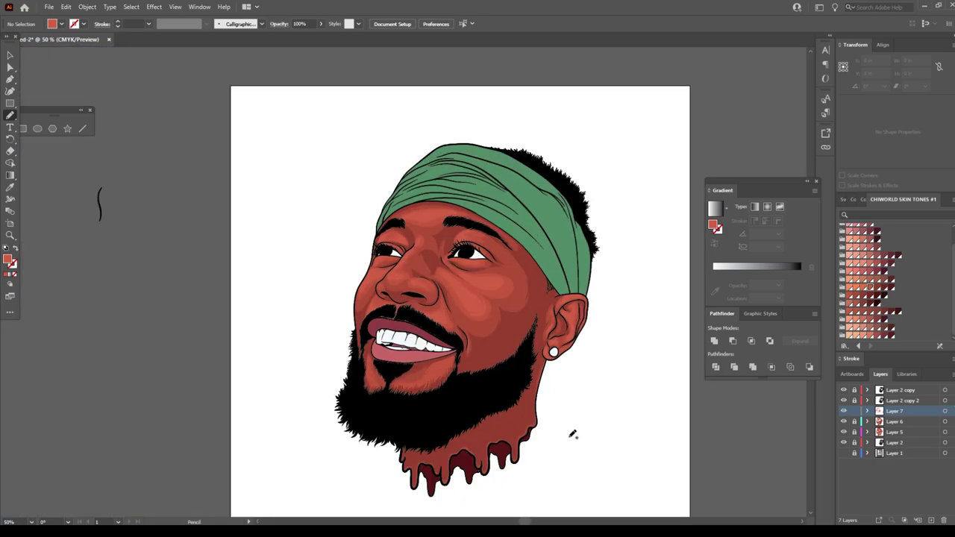
Add a new shading layer and shade along the lower nose under the nostril
{"action": "left_click", "coordinate": [929, 518]}
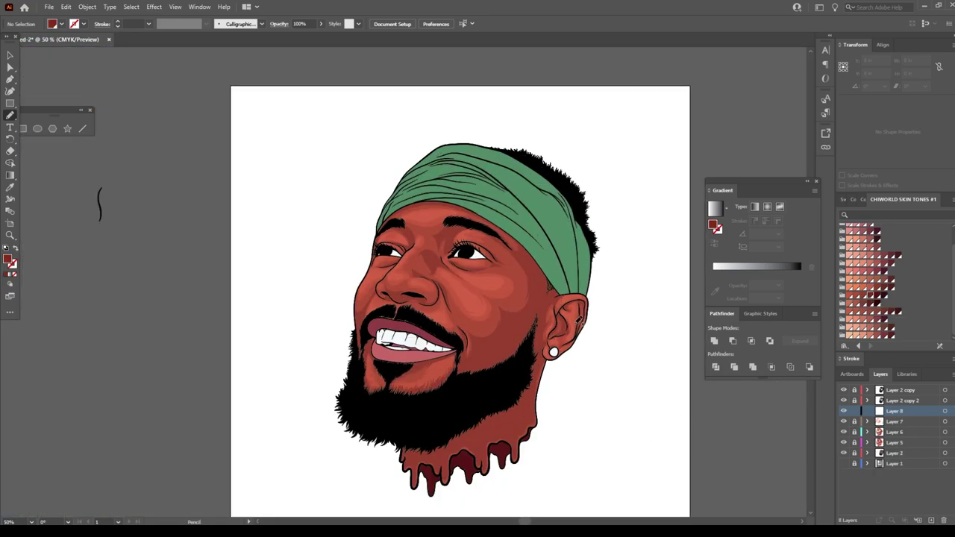
{"action": "scroll", "coordinate": [403, 291], "scroll_direction": "up", "scroll_amount": 4}
{"action": "scroll", "coordinate": [483, 342], "scroll_direction": "up", "scroll_amount": 3}
{"action": "left_click_drag", "start_coordinate": [608, 393], "coordinate": [486, 389]}
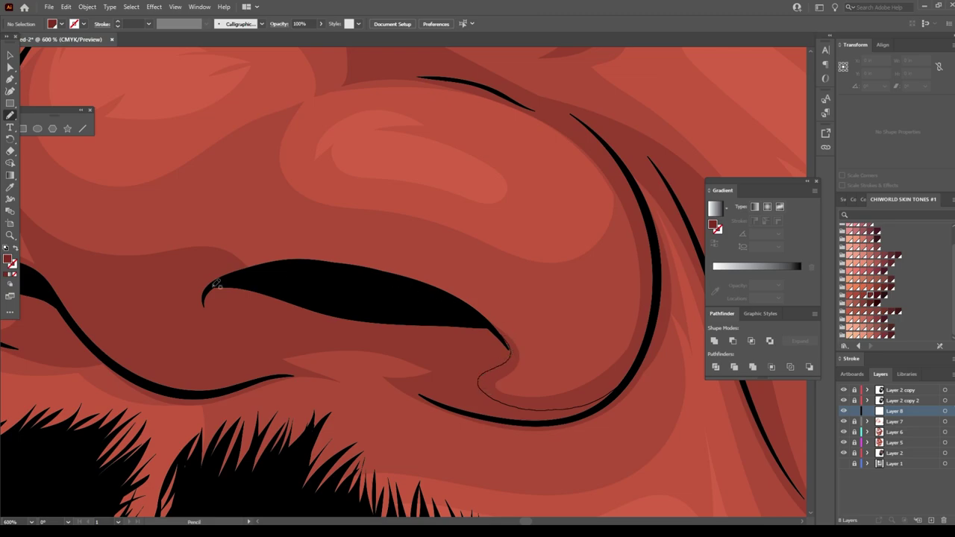
{"action": "left_click_drag", "start_coordinate": [216, 284], "coordinate": [597, 403]}
{"action": "key", "text": "ctrl+0"}
Draw a closed shading shape along the left nostril
{"action": "scroll", "coordinate": [299, 309], "scroll_direction": "up", "scroll_amount": 3}
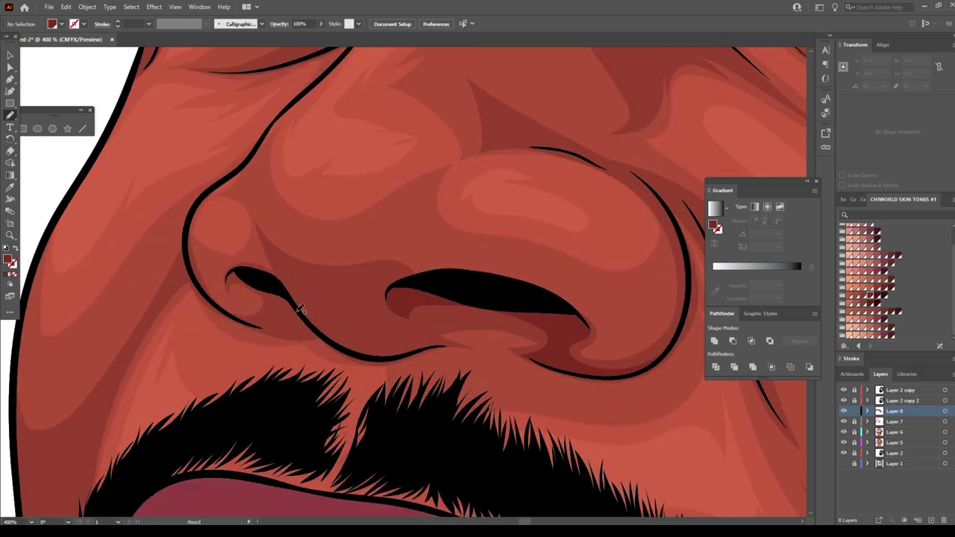
{"action": "left_click_drag", "start_coordinate": [451, 337], "coordinate": [292, 321]}
{"action": "left_click_drag", "start_coordinate": [251, 285], "coordinate": [230, 278]}
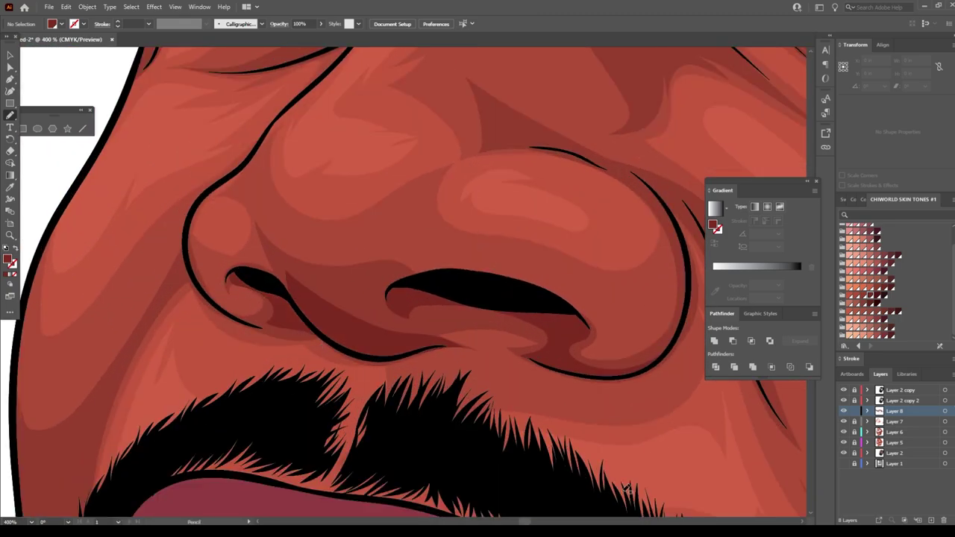
{"action": "key", "text": "ctrl+0"}
{"action": "scroll", "coordinate": [609, 459], "scroll_direction": "up", "scroll_amount": 2}
{"action": "scroll", "coordinate": [538, 458], "scroll_direction": "up", "scroll_amount": 1}
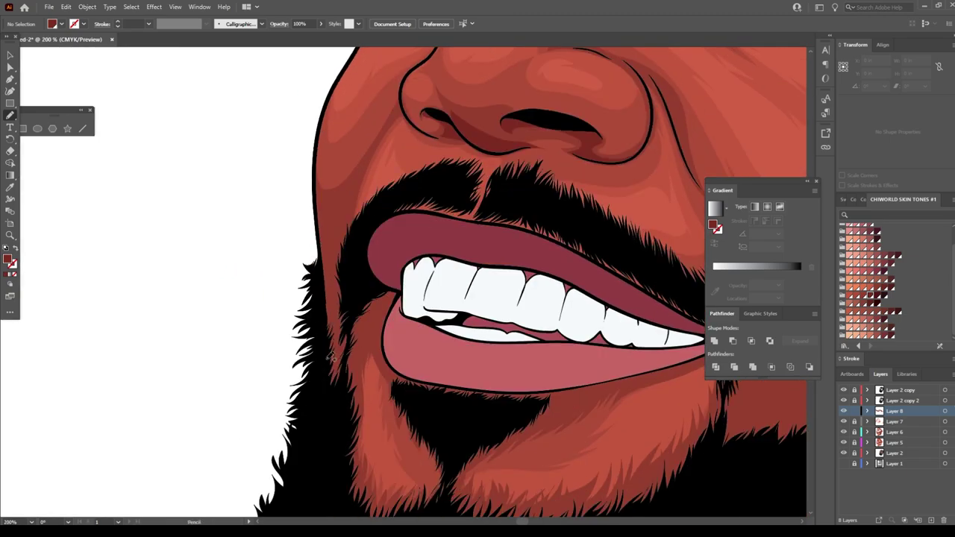
Draw a closed shading shape from the lip along the cheek
{"action": "left_click_drag", "start_coordinate": [411, 360], "coordinate": [365, 165]}
{"action": "left_click_drag", "start_coordinate": [325, 267], "coordinate": [325, 268]}
{"action": "key", "text": "ctrl+0"}
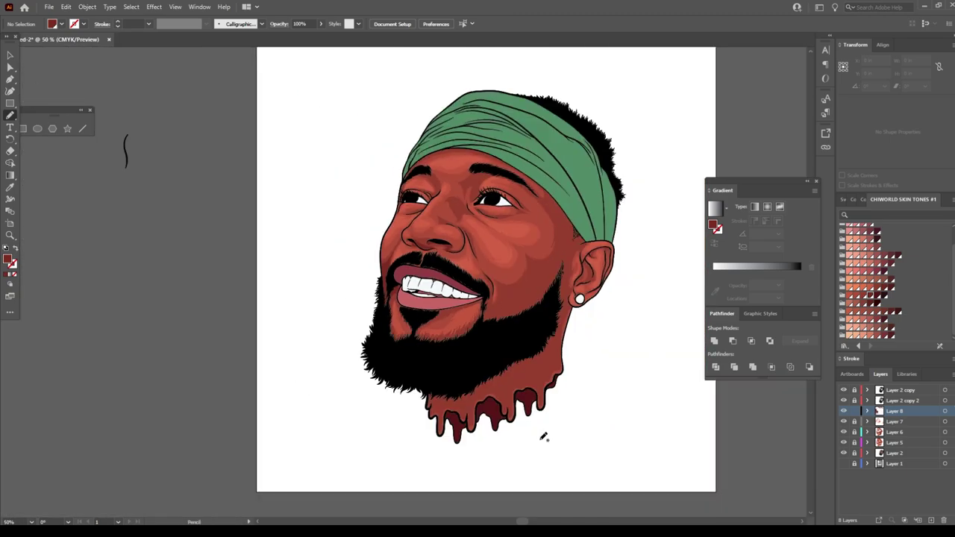
{"action": "scroll", "coordinate": [208, 325], "scroll_direction": "up", "scroll_amount": 2}
Shade under the lower lip into the cheek
{"action": "left_click_drag", "start_coordinate": [242, 366], "coordinate": [150, 294]}
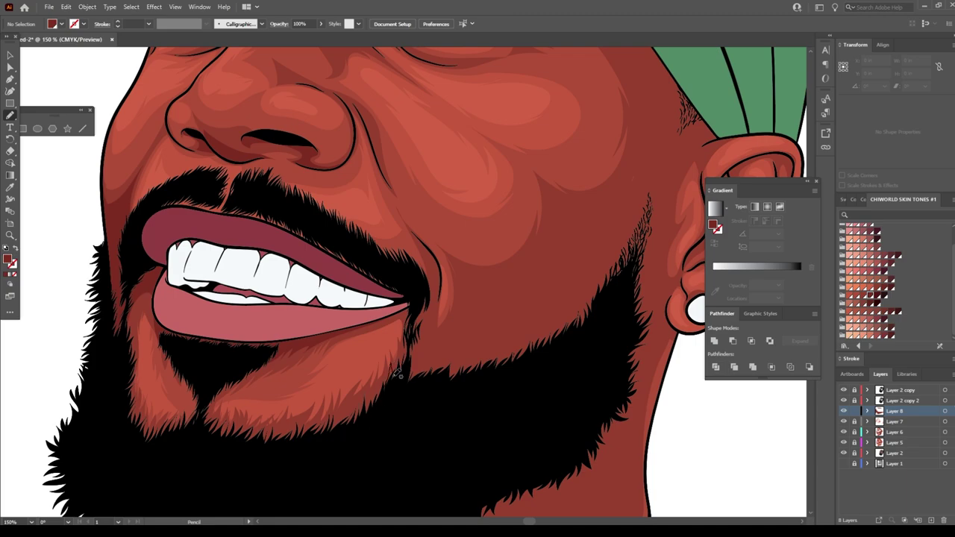
{"action": "mouse_move", "coordinate": [446, 334]}
{"action": "left_mouse_down"}
{"action": "mouse_move", "coordinate": [579, 246]}
{"action": "mouse_move", "coordinate": [380, 480]}
{"action": "left_mouse_up"}
{"action": "key", "text": "ctrl+0"}
{"action": "key", "text": "ctrl+1"}
{"action": "key", "text": "ctrl+0"}
{"action": "key", "text": "ctrl+1"}
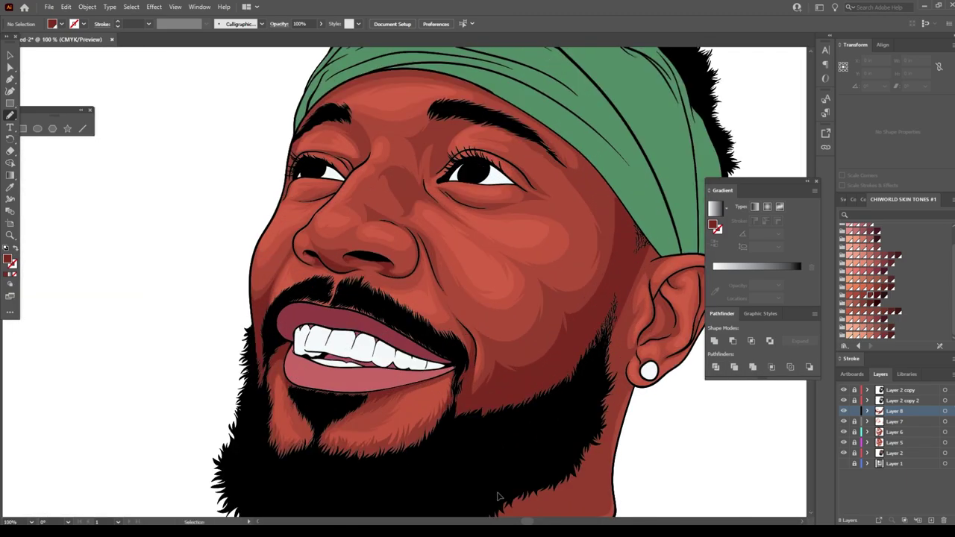
Draw shading down the cheek and a darker shadow up the cheek
{"action": "left_click_drag", "start_coordinate": [674, 252], "coordinate": [554, 372]}
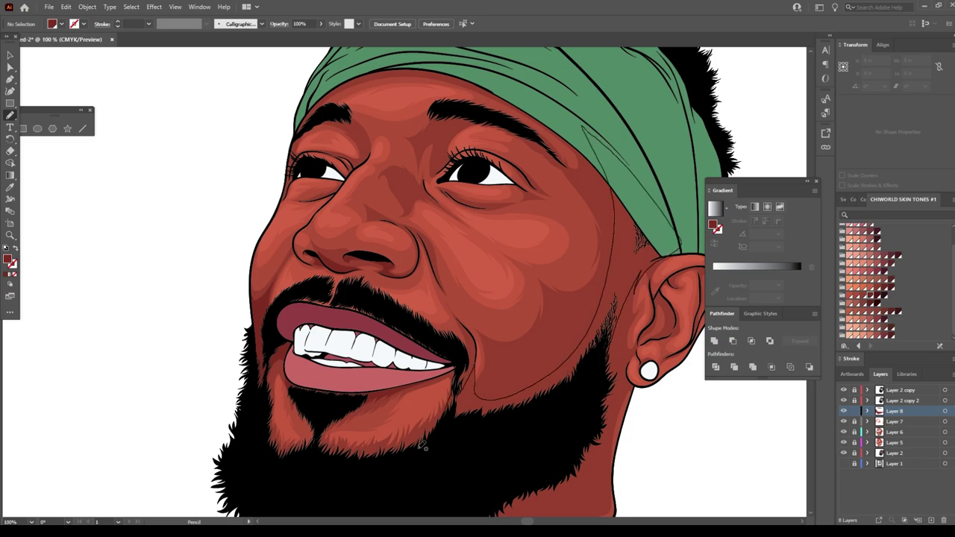
{"action": "key", "text": "ctrl+0"}
{"action": "key", "text": "ctrl+plus"}
{"action": "key", "text": "ctrl+plus"}
{"action": "key", "text": "ctrl+plus"}
{"action": "key", "text": "ctrl+plus"}
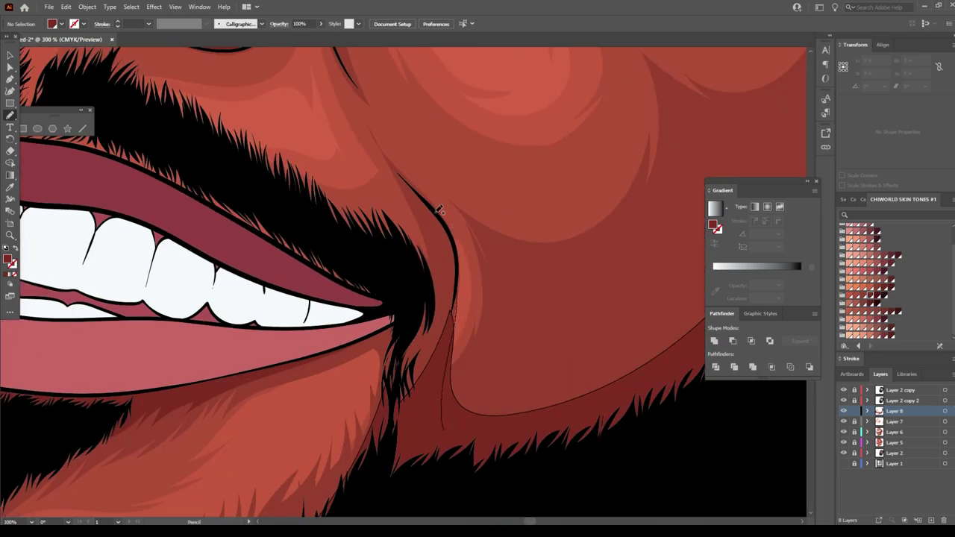
{"action": "key", "text": "ctrl+0"}
{"action": "key", "text": "ctrl+plus"}
{"action": "key", "text": "ctrl+plus"}
{"action": "mouse_move", "coordinate": [381, 328]}
{"action": "left_mouse_down"}
{"action": "mouse_move", "coordinate": [540, 213]}
{"action": "mouse_move", "coordinate": [558, 60]}
{"action": "left_mouse_up"}
{"action": "key", "text": "ctrl+0"}
{"action": "key", "text": "ctrl+plus"}
{"action": "key", "text": "ctrl+plus"}
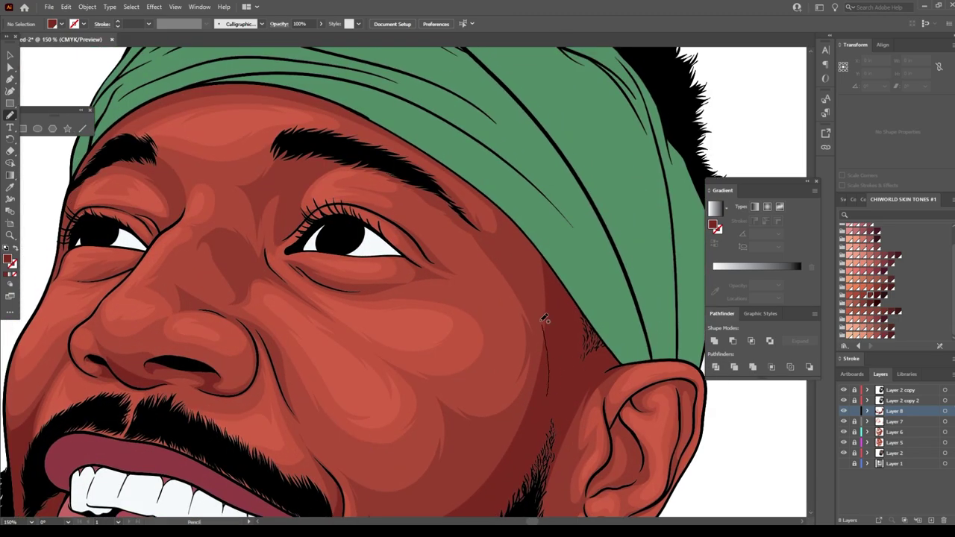
{"action": "key", "text": "ctrl+0"}
{"action": "key", "text": "ctrl+plus"}
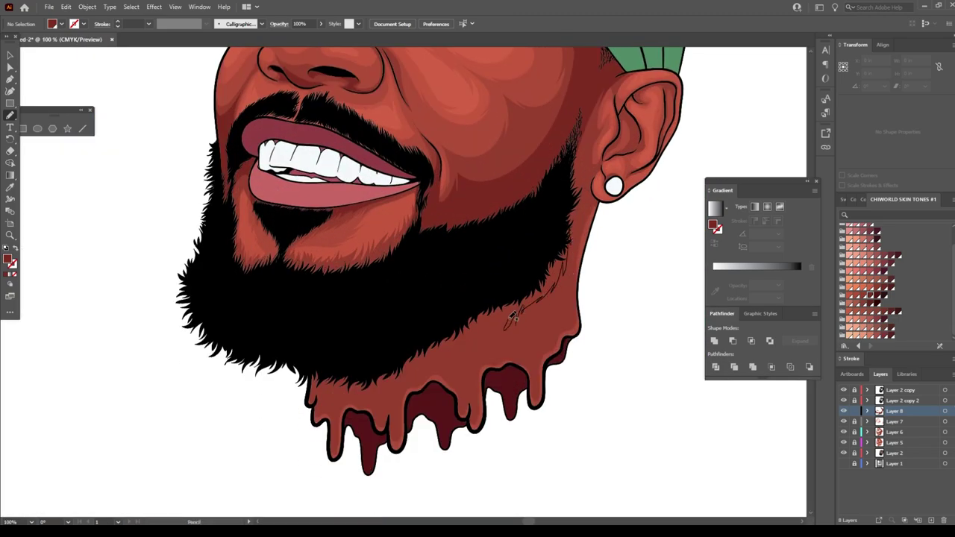
Draw a dark shadow along the jaw and shading on the nose bridge
{"action": "mouse_move", "coordinate": [512, 320]}
{"action": "left_mouse_down"}
{"action": "mouse_move", "coordinate": [461, 354]}
{"action": "mouse_move", "coordinate": [342, 401]}
{"action": "left_mouse_up"}
{"action": "key", "text": "ctrl+0"}
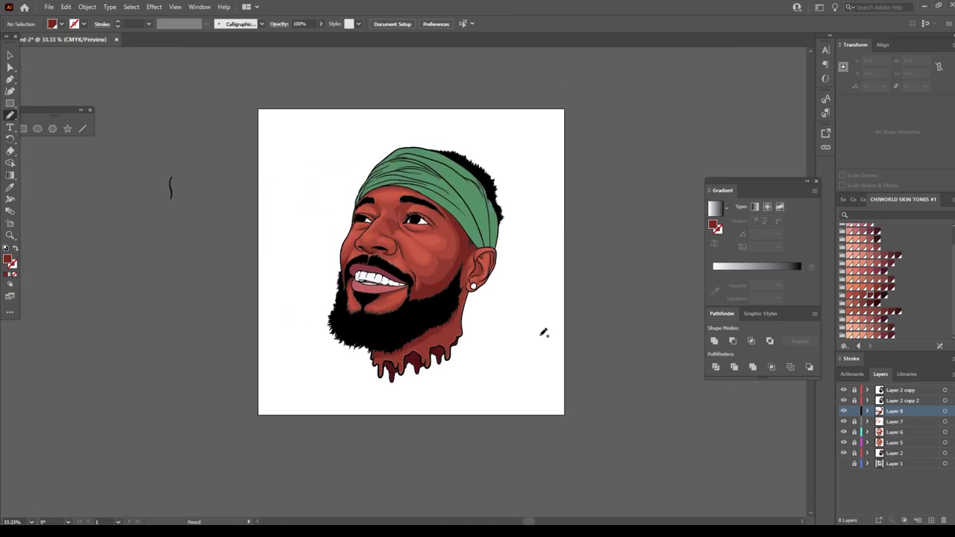
{"action": "key", "text": "ctrl+plus"}
{"action": "key", "text": "ctrl+plus"}
{"action": "key", "text": "ctrl+plus"}
{"action": "key", "text": "ctrl+plus"}
{"action": "scroll", "coordinate": [446, 308], "scroll_direction": "up", "scroll_amount": 1}
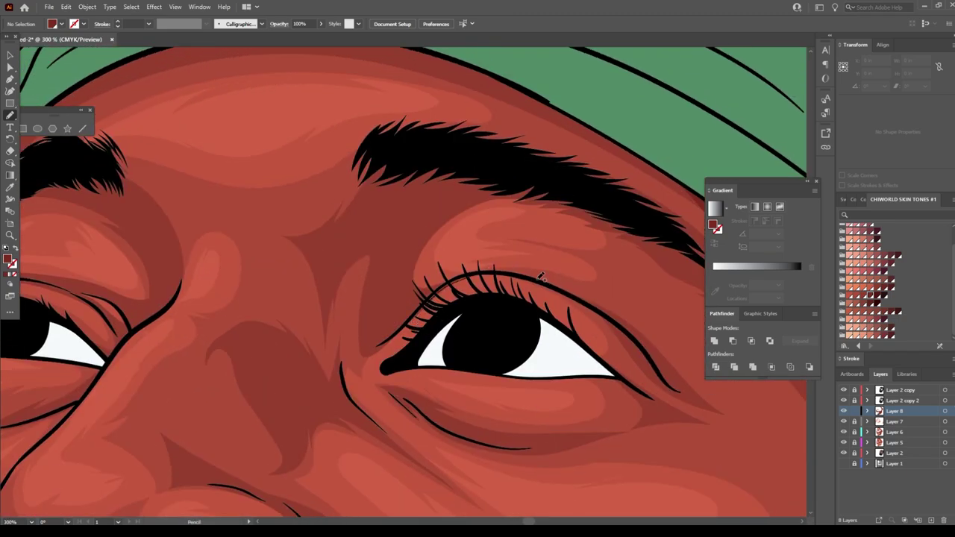
{"action": "mouse_move", "coordinate": [381, 180]}
{"action": "left_mouse_down"}
{"action": "mouse_move", "coordinate": [330, 274]}
{"action": "mouse_move", "coordinate": [329, 343]}
{"action": "mouse_move", "coordinate": [398, 299]}
{"action": "left_mouse_up"}
{"action": "key", "text": "ctrl+0"}
{"action": "key", "text": "ctrl+plus"}
{"action": "key", "text": "ctrl+plus"}
{"action": "key", "text": "ctrl+plus"}
{"action": "key", "text": "ctrl+plus"}
{"action": "key", "text": "ctrl+0"}
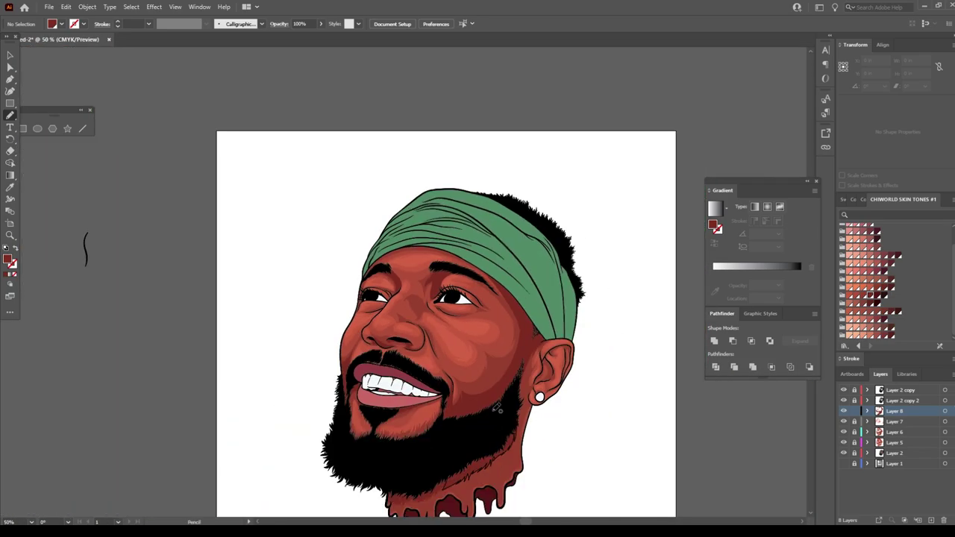
{"action": "key", "text": "ctrl+plus"}
{"action": "key", "text": "ctrl+plus"}
{"action": "key", "text": "ctrl+plus"}
Extend the nose crease shadow and draw two shadow shapes inside the ear
{"action": "left_click_drag", "start_coordinate": [472, 370], "coordinate": [320, 197]}
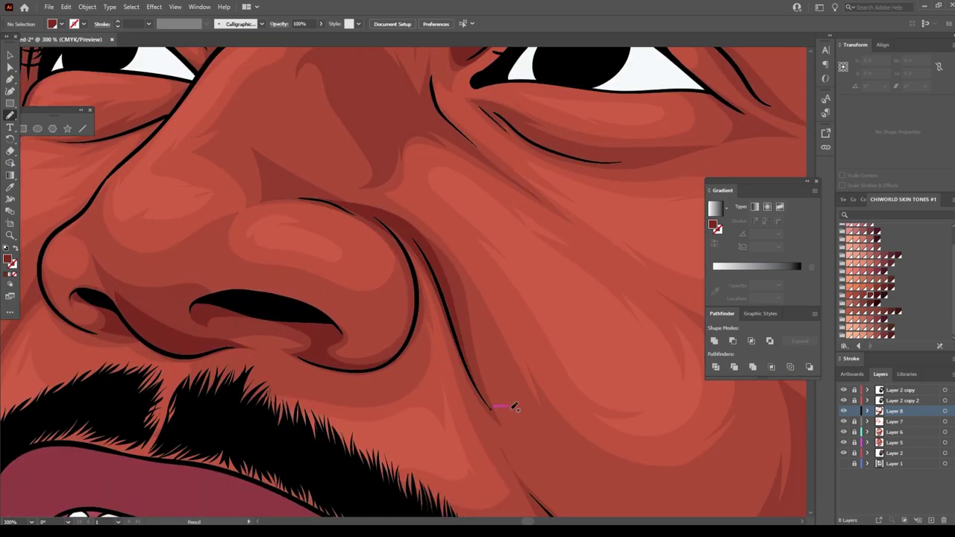
{"action": "key", "text": "ctrl+0"}
{"action": "key", "text": "ctrl+plus"}
{"action": "key", "text": "ctrl+plus"}
{"action": "key", "text": "ctrl+plus"}
{"action": "key", "text": "ctrl+plus"}
{"action": "key", "text": "ctrl+plus"}
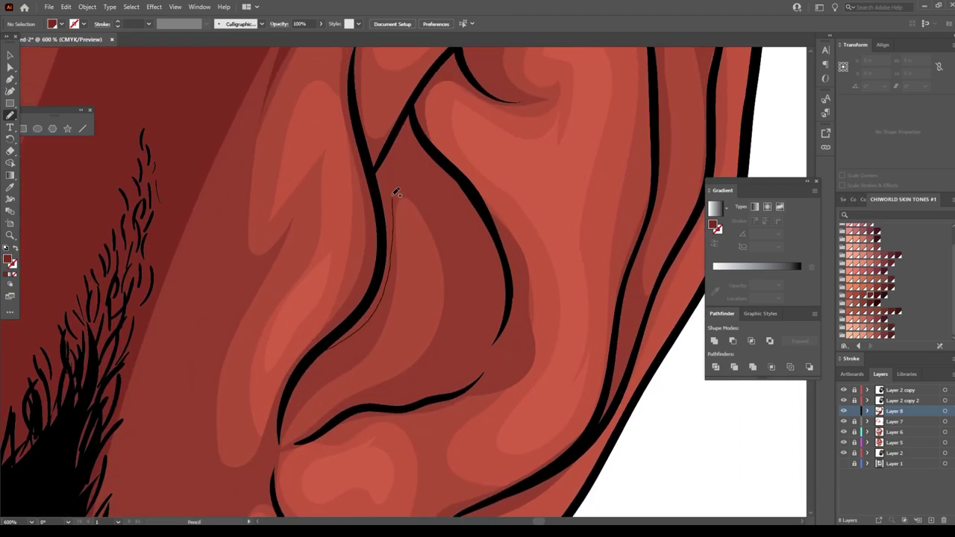
{"action": "mouse_move", "coordinate": [395, 192]}
{"action": "left_mouse_down"}
{"action": "mouse_move", "coordinate": [505, 373]}
{"action": "mouse_move", "coordinate": [385, 146]}
{"action": "left_mouse_up"}
{"action": "key", "text": "ctrl+minus"}
{"action": "key", "text": "ctrl+minus"}
{"action": "key", "text": "ctrl+plus"}
{"action": "key", "text": "ctrl+plus"}
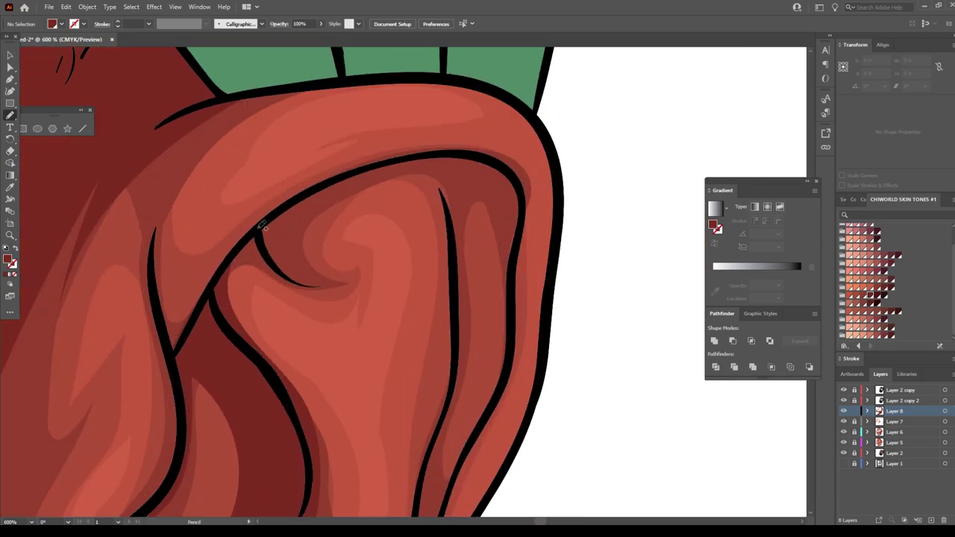
{"action": "mouse_move", "coordinate": [328, 286]}
{"action": "left_mouse_down"}
{"action": "mouse_move", "coordinate": [383, 166]}
{"action": "mouse_move", "coordinate": [485, 413]}
{"action": "left_mouse_up"}
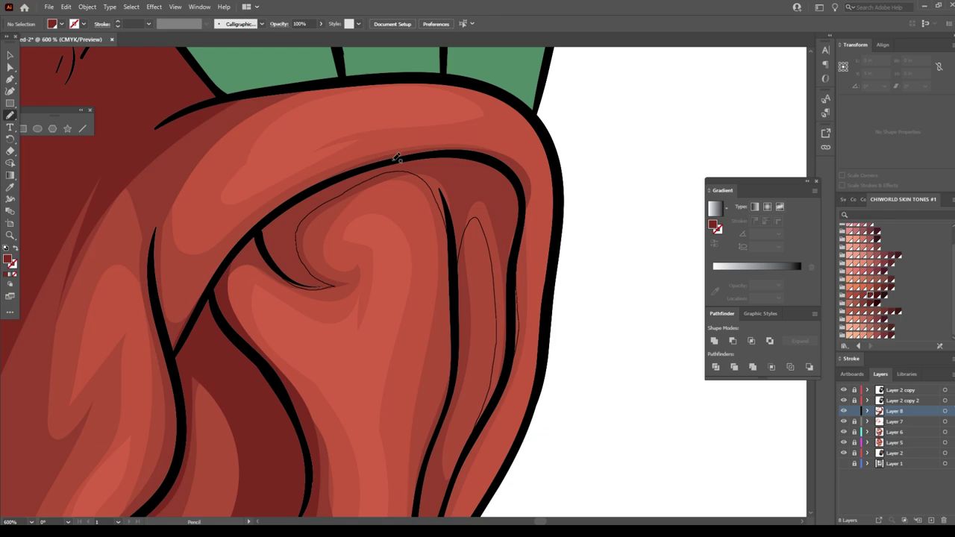
{"action": "key", "text": "ctrl+minus"}
{"action": "key", "text": "ctrl+0"}
Draw a shadow along the beard edge and two shadow shapes under the eye
{"action": "key", "text": "ctrl+plus"}
{"action": "key", "text": "ctrl+plus"}
{"action": "key", "text": "ctrl+plus"}
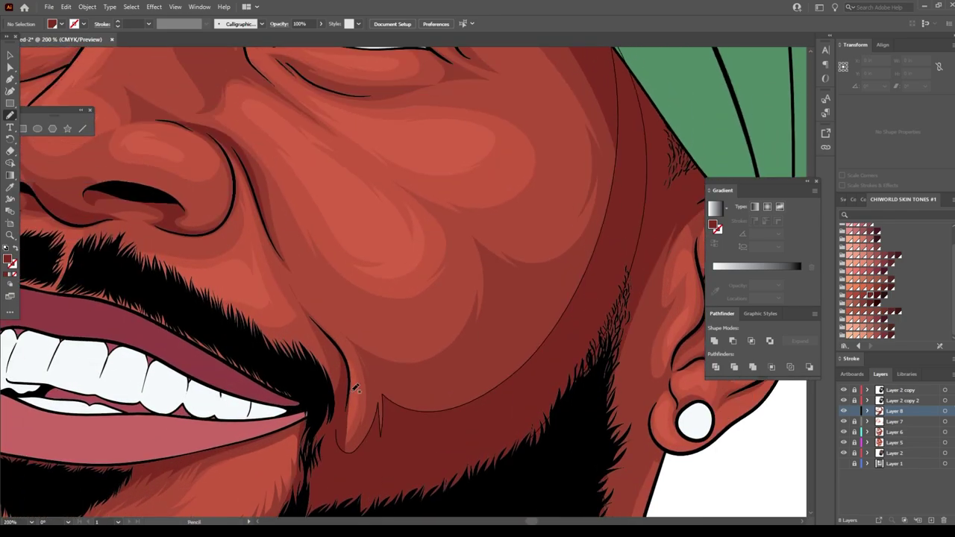
{"action": "left_click_drag", "start_coordinate": [301, 306], "coordinate": [282, 270]}
{"action": "key", "text": "ctrl+minus"}
{"action": "key", "text": "ctrl+plus"}
{"action": "key", "text": "ctrl+plus"}
{"action": "key", "text": "ctrl+plus"}
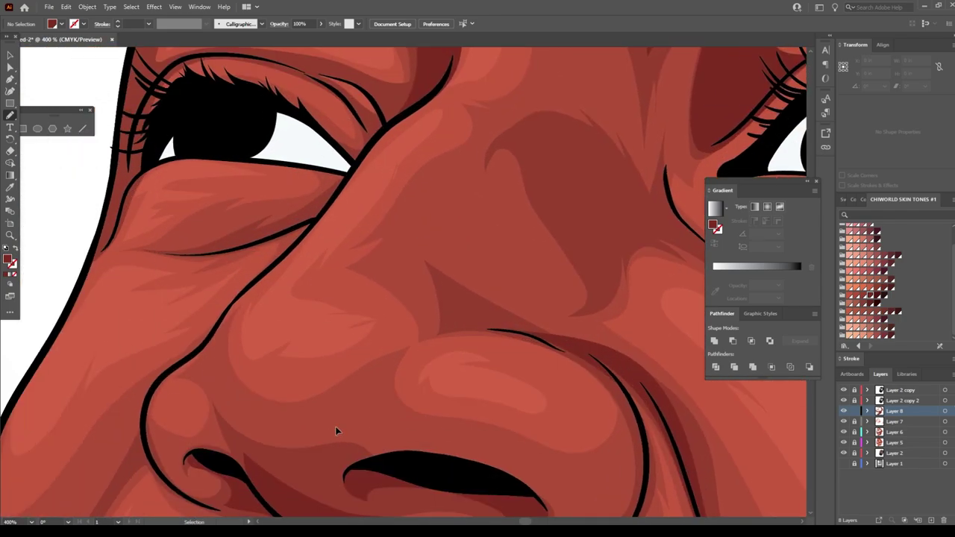
{"action": "key", "text": "ctrl+plus"}
{"action": "mouse_move", "coordinate": [395, 310]}
{"action": "left_mouse_down"}
{"action": "mouse_move", "coordinate": [187, 297]}
{"action": "mouse_move", "coordinate": [515, 187]}
{"action": "left_mouse_up"}
{"action": "key", "text": "ctrl+minus"}
{"action": "key", "text": "ctrl+minus"}
{"action": "key", "text": "ctrl+minus"}
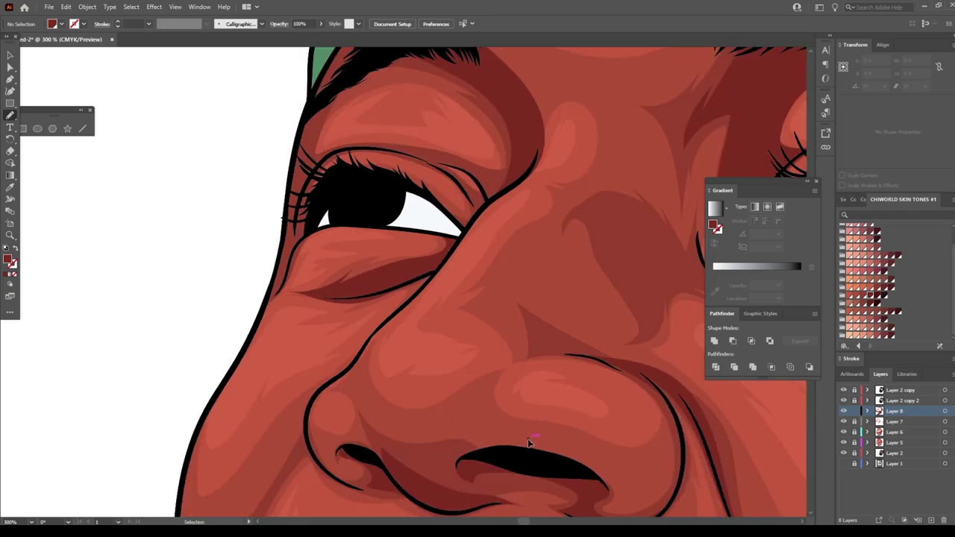
{"action": "key", "text": "ctrl+plus"}
{"action": "key", "text": "ctrl+plus"}
{"action": "left_click_drag", "start_coordinate": [291, 299], "coordinate": [305, 262]}
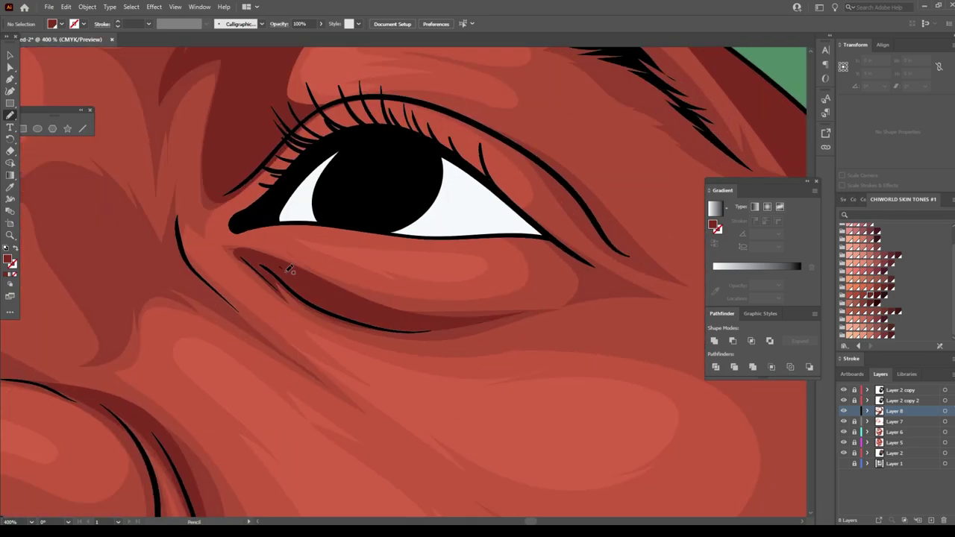
{"action": "key", "text": "ctrl+minus"}
{"action": "key", "text": "ctrl+minus"}
{"action": "key", "text": "ctrl+minus"}
{"action": "key", "text": "ctrl+minus"}
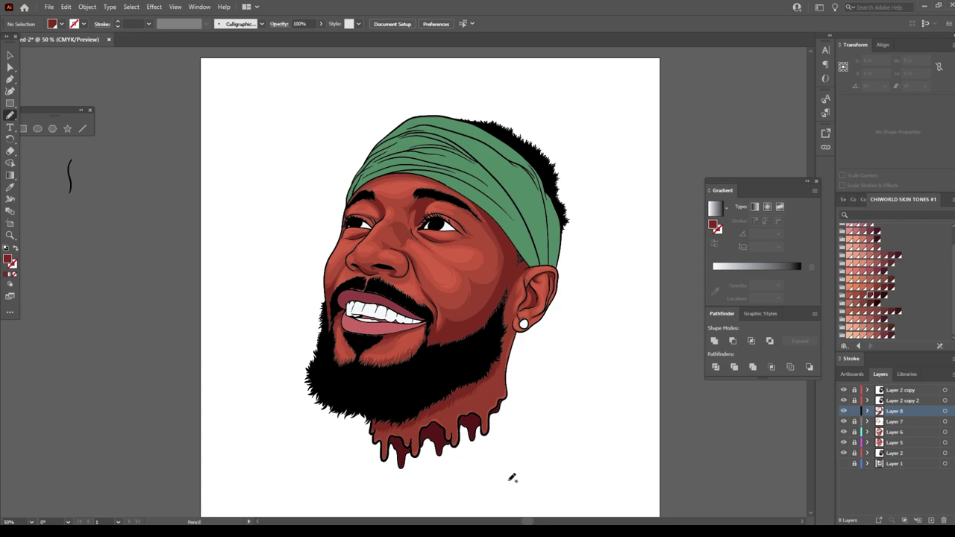
{"action": "key", "text": "ctrl+plus"}
{"action": "key", "text": "ctrl+plus"}
Add Layer 9 and set the fill to a lighter version of the sampled skin tone
{"action": "left_click", "coordinate": [931, 521]}
{"action": "key", "text": "ctrl+plus"}
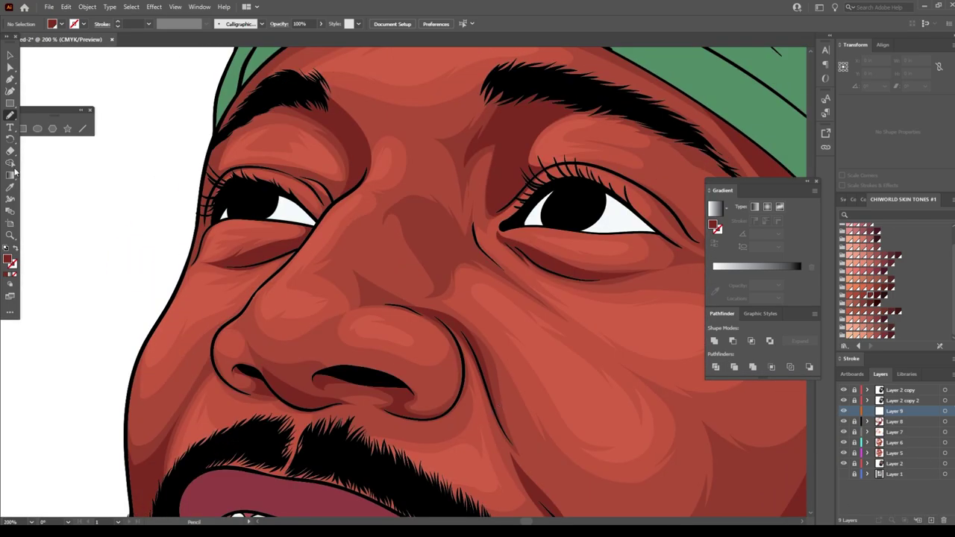
{"action": "key", "text": "i"}
{"action": "double_click", "coordinate": [8, 259]}
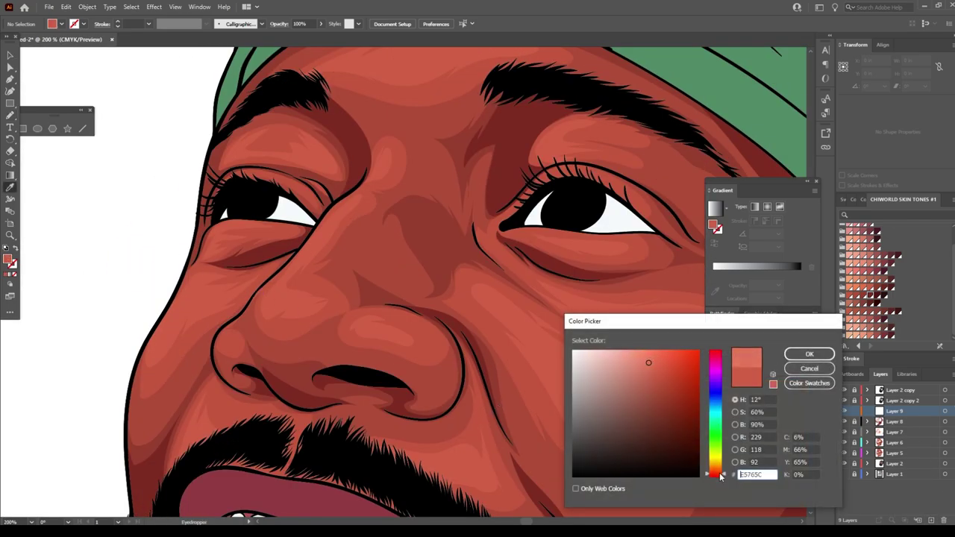
{"action": "left_click", "coordinate": [809, 354]}
Pencil light skin highlights along the nose ridge and the mustache edge
{"action": "key", "text": "n"}
{"action": "scroll", "coordinate": [299, 366], "scroll_direction": "up", "scroll_amount": 2}
{"action": "scroll", "coordinate": [299, 366], "scroll_direction": "up", "scroll_amount": 1}
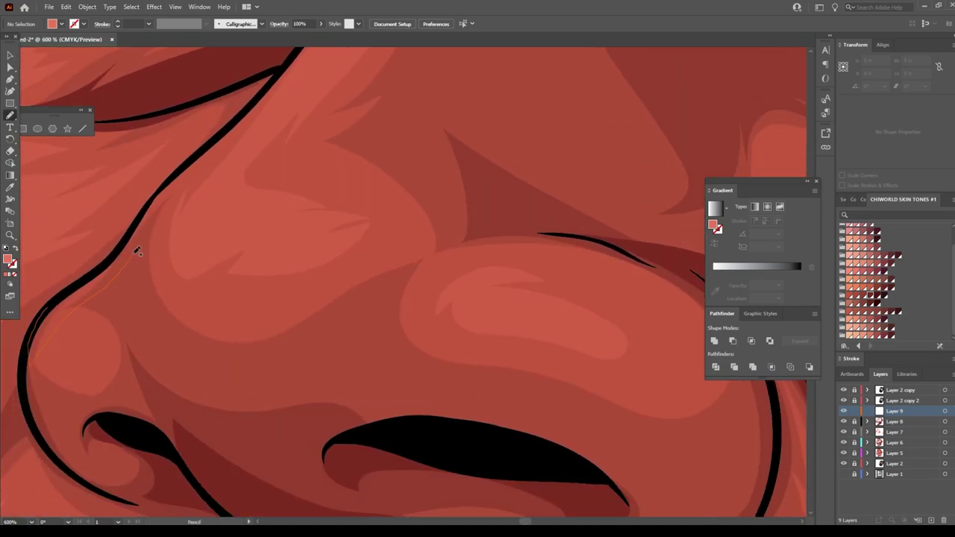
{"action": "left_click_drag", "start_coordinate": [137, 251], "coordinate": [157, 198]}
{"action": "scroll", "coordinate": [146, 360], "scroll_direction": "up", "scroll_amount": 3}
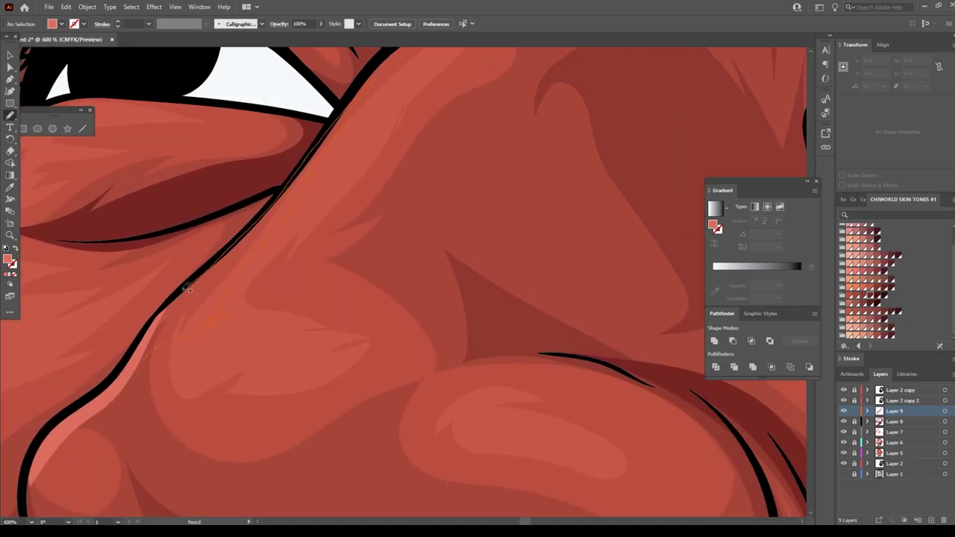
{"action": "scroll", "coordinate": [282, 394], "scroll_direction": "up", "scroll_amount": 5}
{"action": "scroll", "coordinate": [422, 233], "scroll_direction": "up", "scroll_amount": 3}
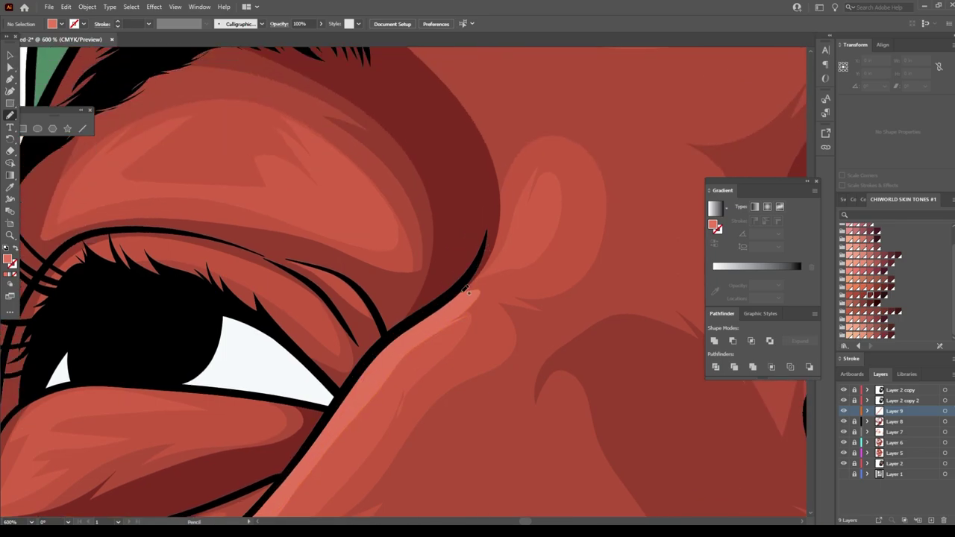
{"action": "key", "text": "ctrl+0"}
{"action": "scroll", "coordinate": [486, 417], "scroll_direction": "up", "scroll_amount": 5}
{"action": "scroll", "coordinate": [448, 336], "scroll_direction": "up", "scroll_amount": 3}
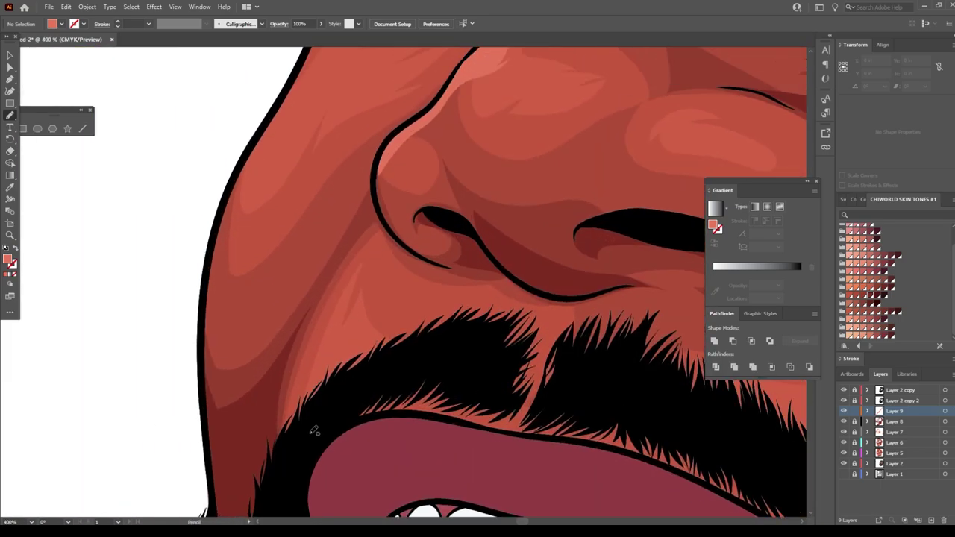
{"action": "left_click_drag", "start_coordinate": [311, 433], "coordinate": [480, 298]}
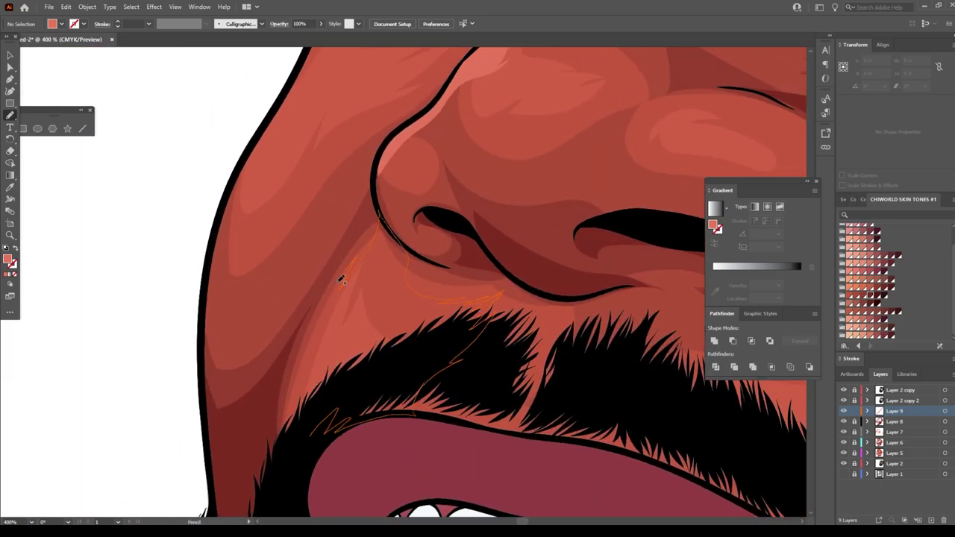
Undo the stray highlight strokes on the cheek
{"action": "scroll", "coordinate": [340, 280], "scroll_direction": "down", "scroll_amount": 5}
{"action": "scroll", "coordinate": [381, 458], "scroll_direction": "up", "scroll_amount": 4}
{"action": "scroll", "coordinate": [341, 261], "scroll_direction": "up", "scroll_amount": 1}
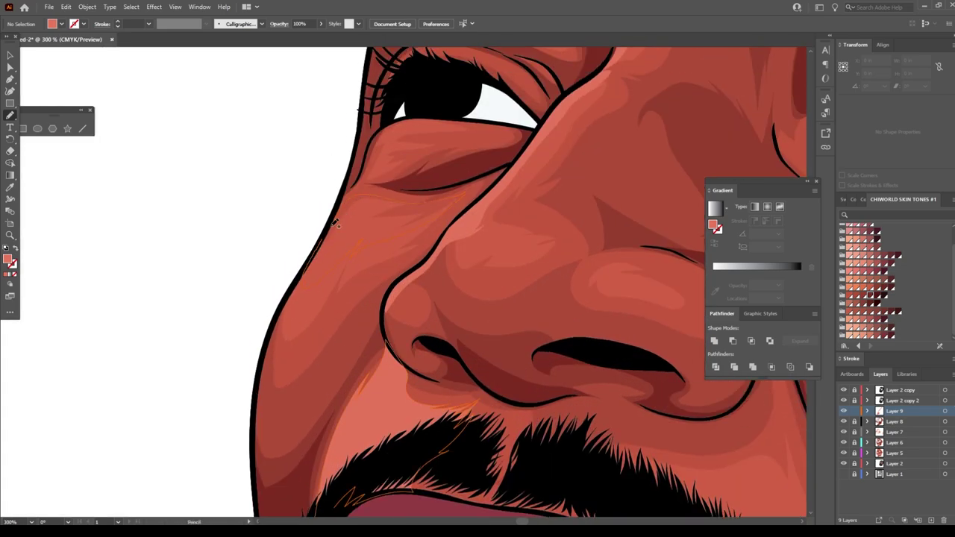
{"action": "key", "text": "ctrl+z"}
{"action": "scroll", "coordinate": [405, 118], "scroll_direction": "down", "scroll_amount": 4}
{"action": "scroll", "coordinate": [388, 358], "scroll_direction": "up", "scroll_amount": 4}
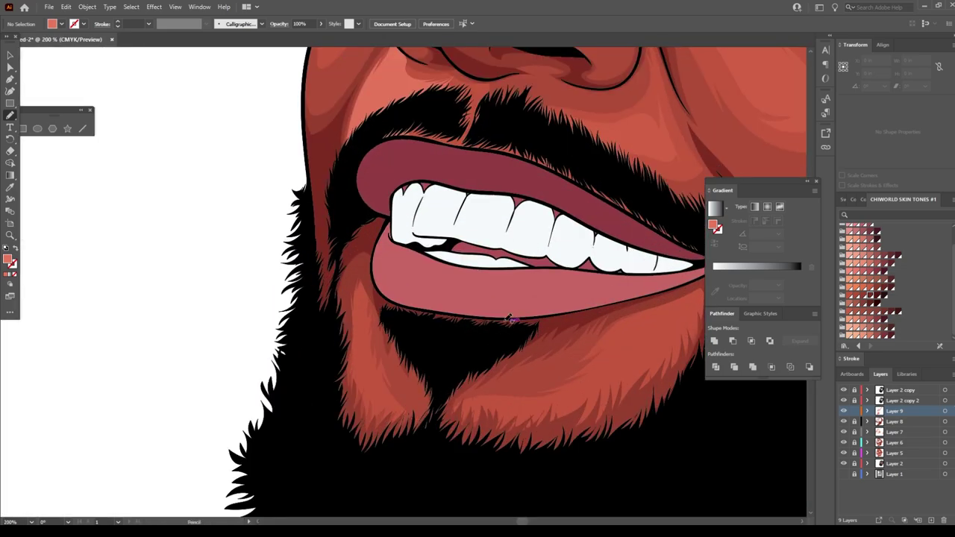
{"action": "scroll", "coordinate": [341, 395], "scroll_direction": "down", "scroll_amount": 2}
{"action": "scroll", "coordinate": [366, 284], "scroll_direction": "down", "scroll_amount": 4}
{"action": "scroll", "coordinate": [477, 172], "scroll_direction": "up", "scroll_amount": 4}
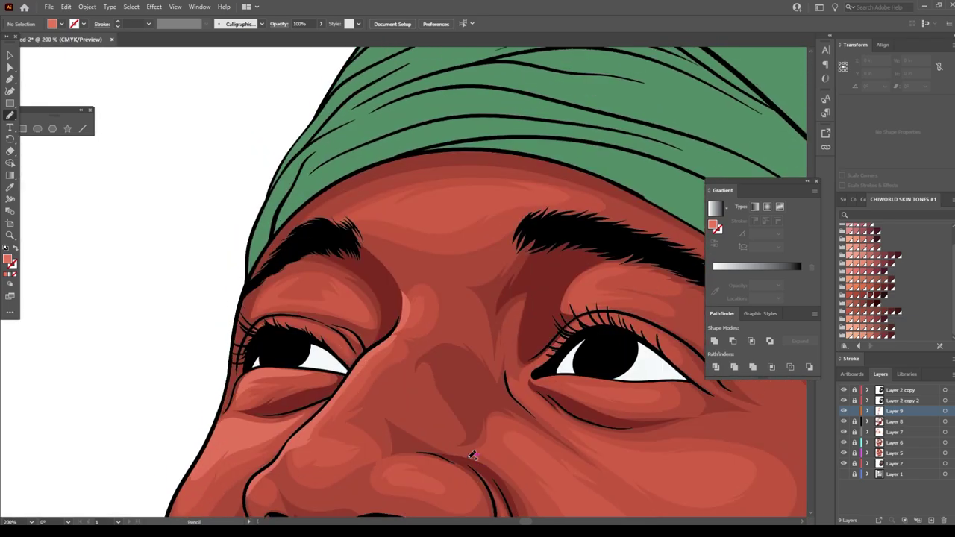
{"action": "scroll", "coordinate": [331, 236], "scroll_direction": "up", "scroll_amount": 1}
{"action": "scroll", "coordinate": [417, 196], "scroll_direction": "down", "scroll_amount": 3}
{"action": "scroll", "coordinate": [448, 336], "scroll_direction": "down", "scroll_amount": 2}
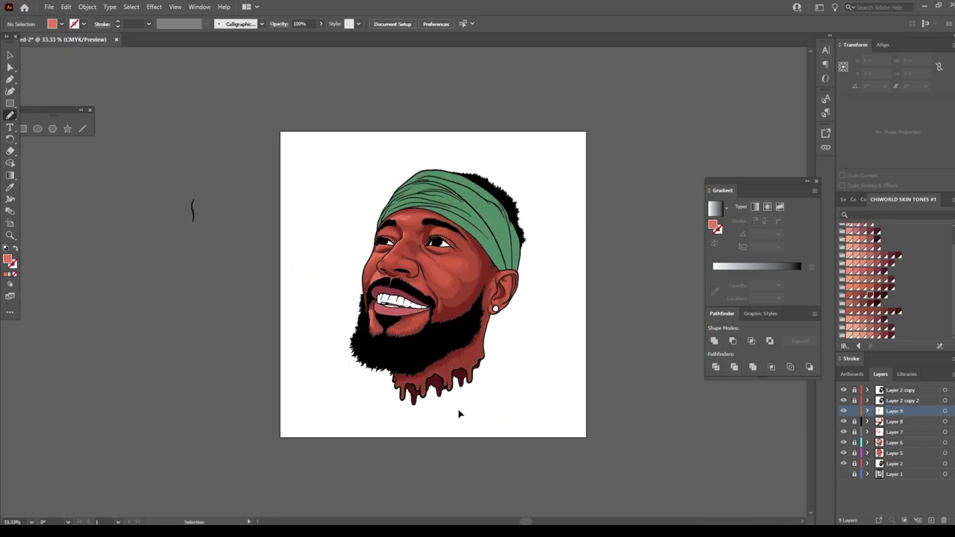
{"action": "scroll", "coordinate": [459, 411], "scroll_direction": "up", "scroll_amount": 3}
{"action": "scroll", "coordinate": [496, 418], "scroll_direction": "up", "scroll_amount": 3}
{"action": "scroll", "coordinate": [522, 344], "scroll_direction": "down", "scroll_amount": 5}
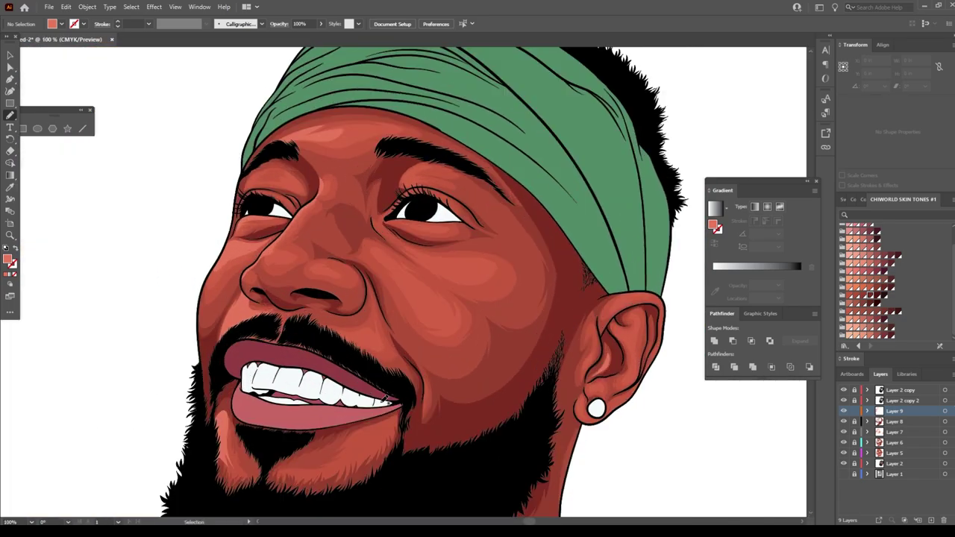
Add Layer 10 and save the document with the Illustrator save options
{"action": "left_click", "coordinate": [896, 401]}
{"action": "key", "text": "ctrl+l"}
{"action": "left_click", "coordinate": [48, 6]}
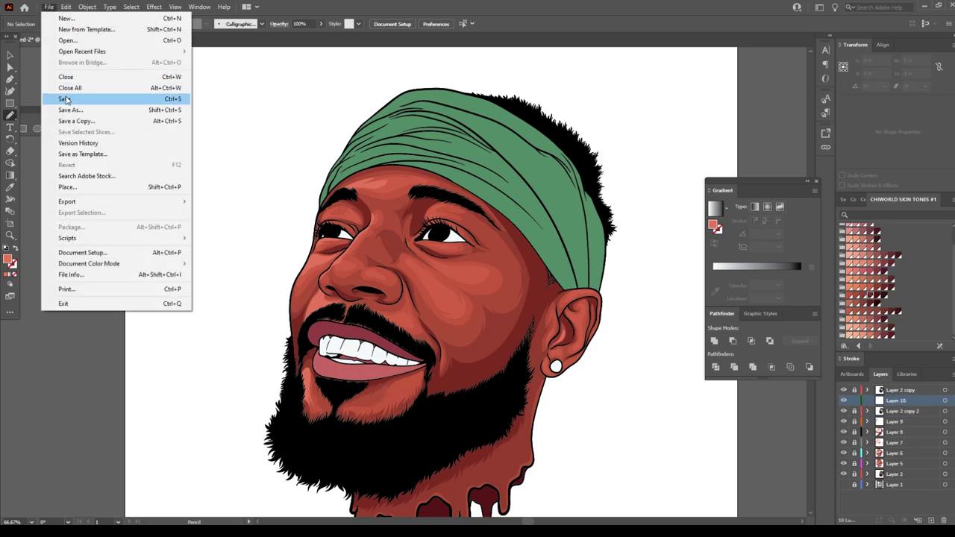
{"action": "left_click", "coordinate": [75, 94]}
{"action": "left_click", "coordinate": [391, 311]}
{"action": "left_click", "coordinate": [525, 408]}
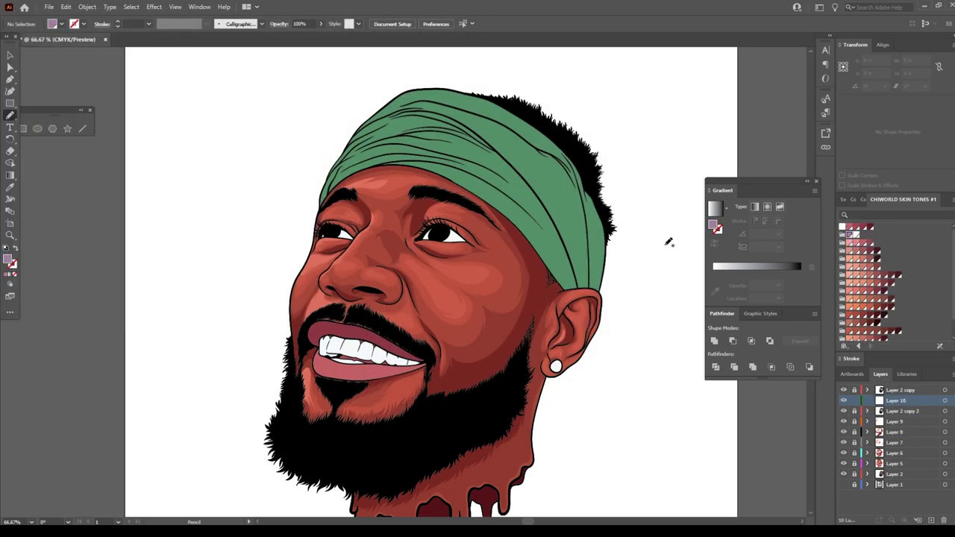
{"action": "scroll", "coordinate": [546, 359], "scroll_direction": "up", "scroll_amount": 5}
Trace lavender shadow shapes along the lower and upper eye whites
{"action": "scroll", "coordinate": [546, 358], "scroll_direction": "up", "scroll_amount": 2}
{"action": "left_click_drag", "start_coordinate": [227, 332], "coordinate": [554, 352]}
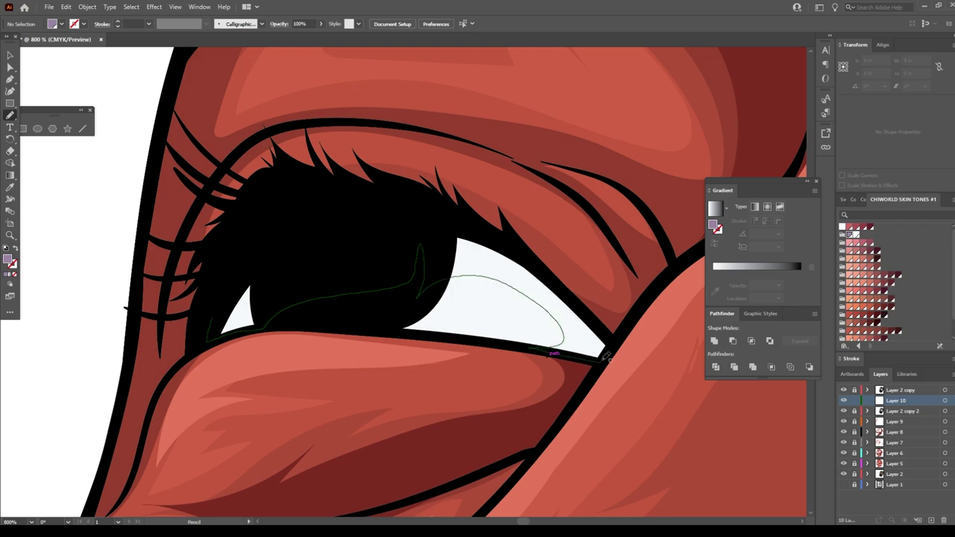
{"action": "key", "text": "ctrl+minus"}
{"action": "key", "text": "ctrl+minus"}
{"action": "key", "text": "ctrl+minus"}
{"action": "key", "text": "ctrl+plus"}
{"action": "key", "text": "ctrl+plus"}
{"action": "key", "text": "ctrl+plus"}
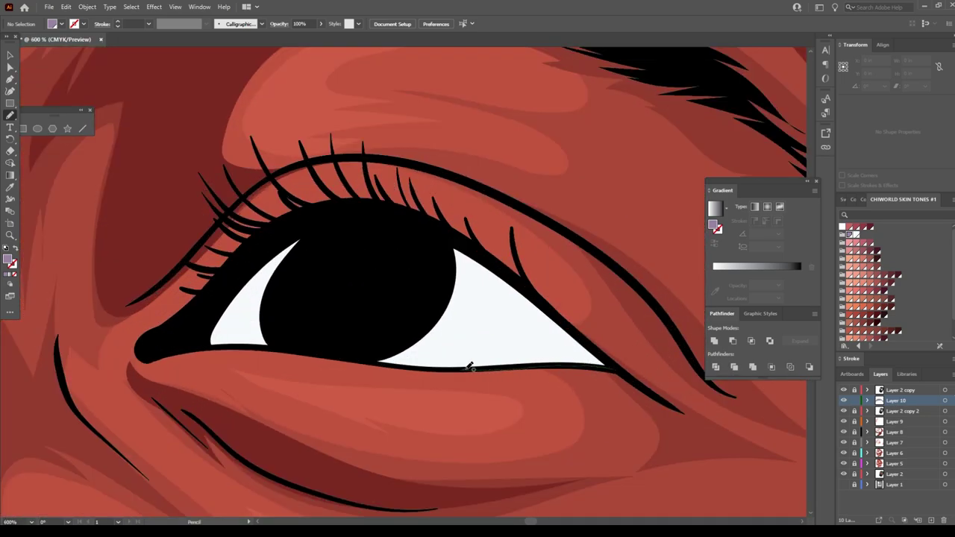
{"action": "mouse_move", "coordinate": [469, 366]}
{"action": "left_mouse_down"}
{"action": "mouse_move", "coordinate": [339, 274]}
{"action": "mouse_move", "coordinate": [213, 308]}
{"action": "mouse_move", "coordinate": [606, 356]}
{"action": "left_mouse_up"}
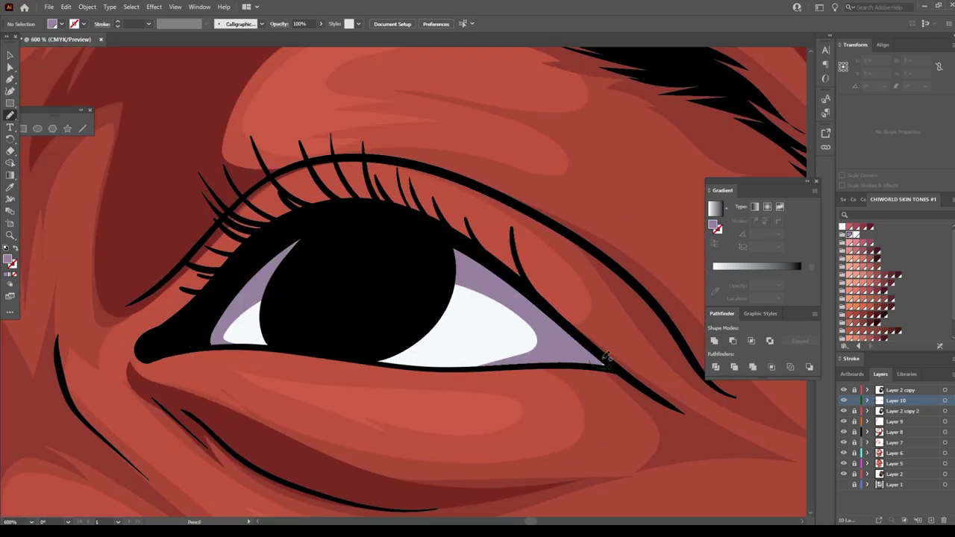
{"action": "key", "text": "ctrl+minus"}
{"action": "key", "text": "ctrl+minus"}
{"action": "key", "text": "ctrl+plus"}
{"action": "key", "text": "ctrl+plus"}
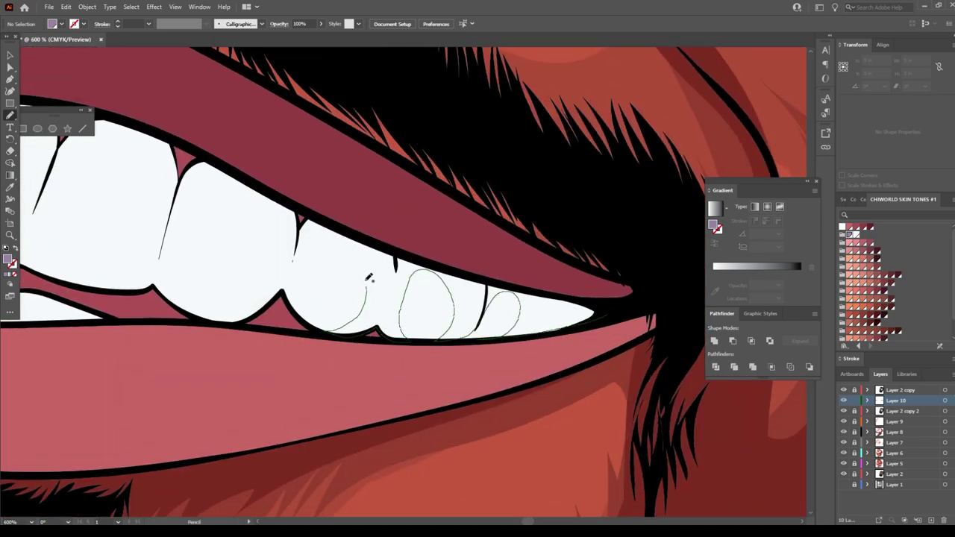
Draw lavender shadows behind the back teeth and along the upper tooth edges
{"action": "left_click_drag", "start_coordinate": [305, 222], "coordinate": [300, 219]}
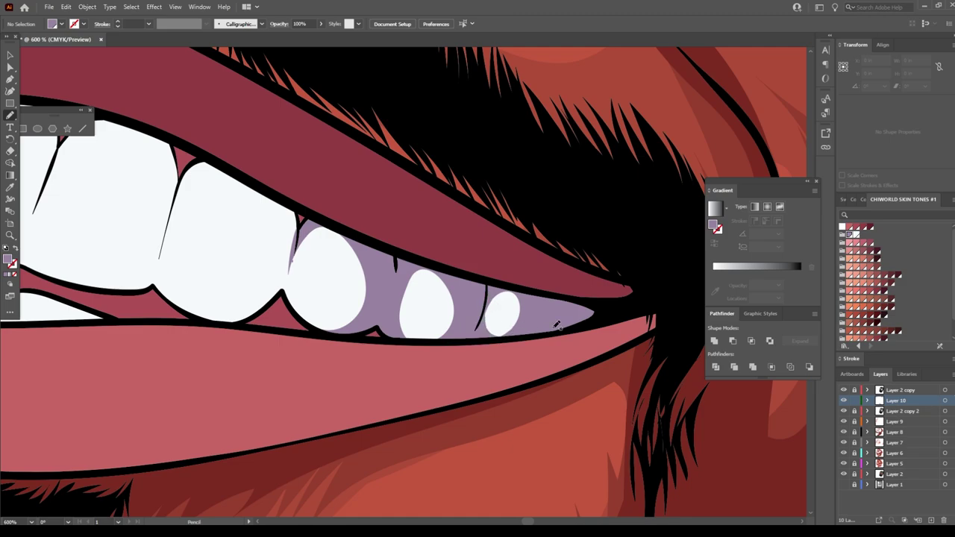
{"action": "key", "text": "ctrl+minus"}
{"action": "key", "text": "ctrl+minus"}
{"action": "key", "text": "ctrl+minus"}
{"action": "key", "text": "ctrl+plus"}
{"action": "key", "text": "ctrl+plus"}
{"action": "key", "text": "ctrl+plus"}
{"action": "left_click_drag", "start_coordinate": [482, 409], "coordinate": [450, 230]}
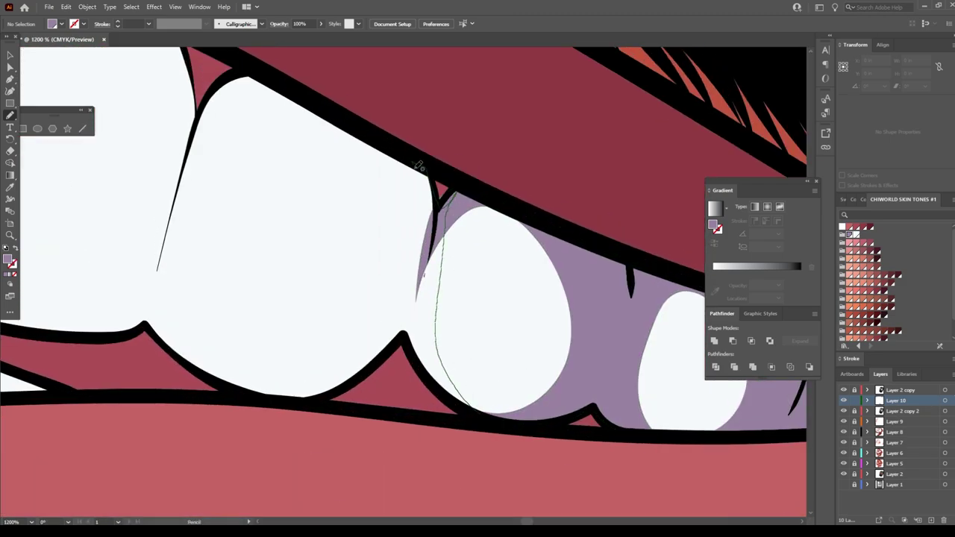
{"action": "left_click_drag", "start_coordinate": [419, 165], "coordinate": [395, 351]}
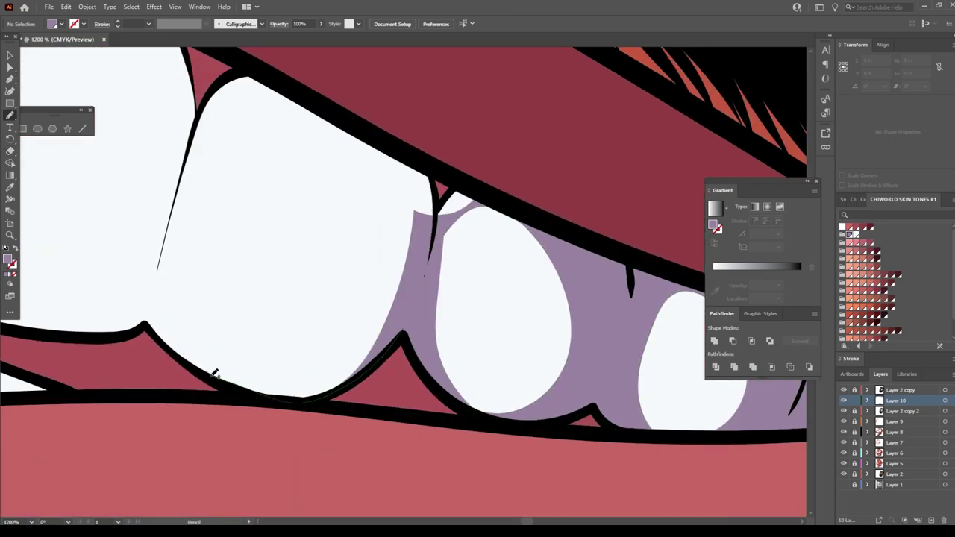
{"action": "left_click_drag", "start_coordinate": [214, 373], "coordinate": [375, 121]}
{"action": "left_click_drag", "start_coordinate": [455, 197], "coordinate": [465, 390]}
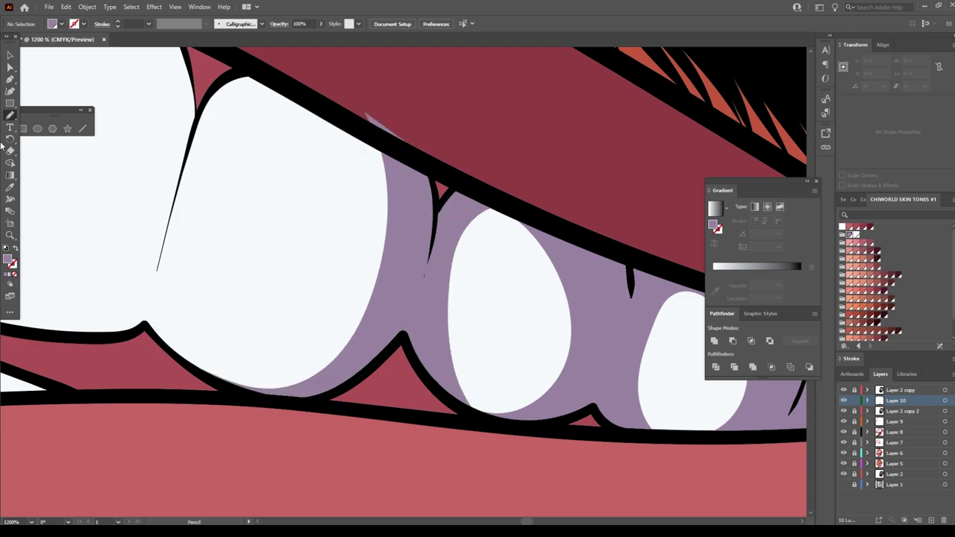
{"action": "key", "text": "shift+e"}
{"action": "key", "text": "ctrl+minus"}
{"action": "key", "text": "ctrl+minus"}
{"action": "key", "text": "ctrl+minus"}
Add lavender shadows between the front teeth and along the upper and lower teeth edges
{"action": "key", "text": "n"}
{"action": "key", "text": "ctrl+plus"}
{"action": "key", "text": "ctrl+plus"}
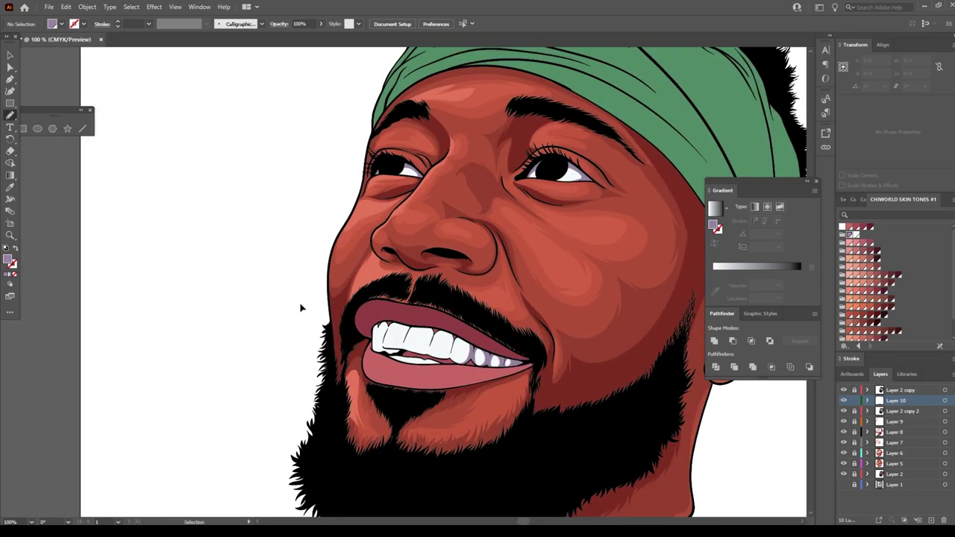
{"action": "key", "text": "ctrl+plus"}
{"action": "key", "text": "ctrl+plus"}
{"action": "key", "text": "ctrl+plus"}
{"action": "key", "text": "ctrl+0"}
{"action": "key", "text": "ctrl+plus"}
{"action": "key", "text": "ctrl+plus"}
{"action": "key", "text": "ctrl+plus"}
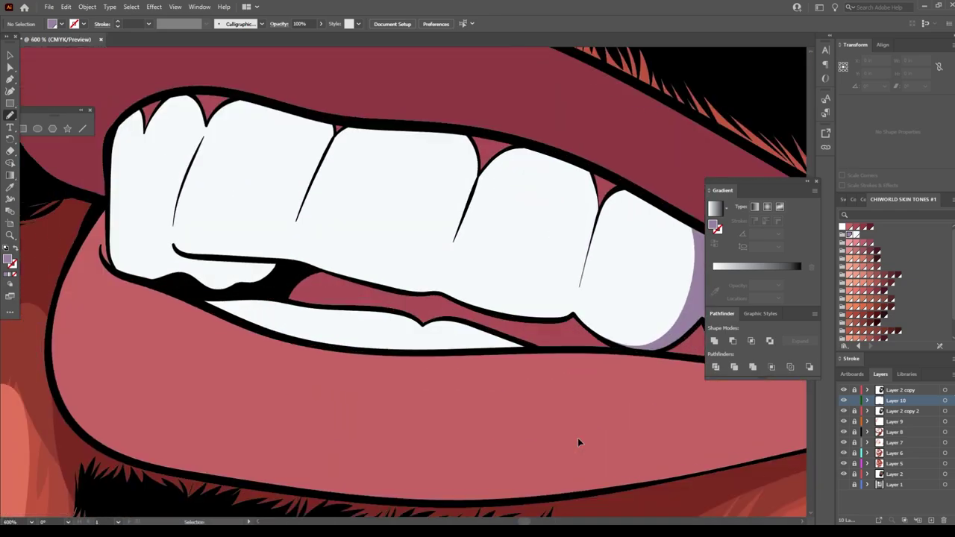
{"action": "key", "text": "ctrl+plus"}
{"action": "left_click_drag", "start_coordinate": [507, 338], "coordinate": [514, 299]}
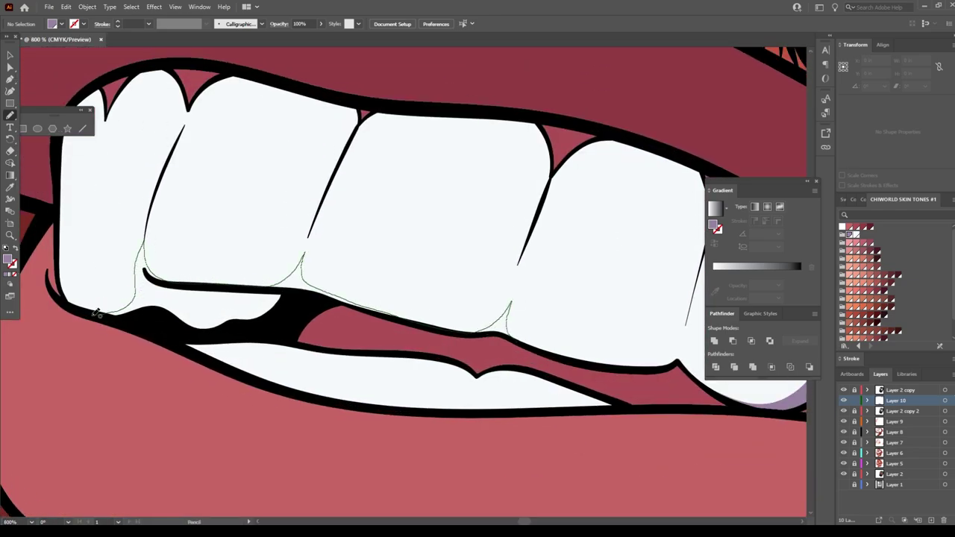
{"action": "left_click_drag", "start_coordinate": [95, 313], "coordinate": [97, 314]}
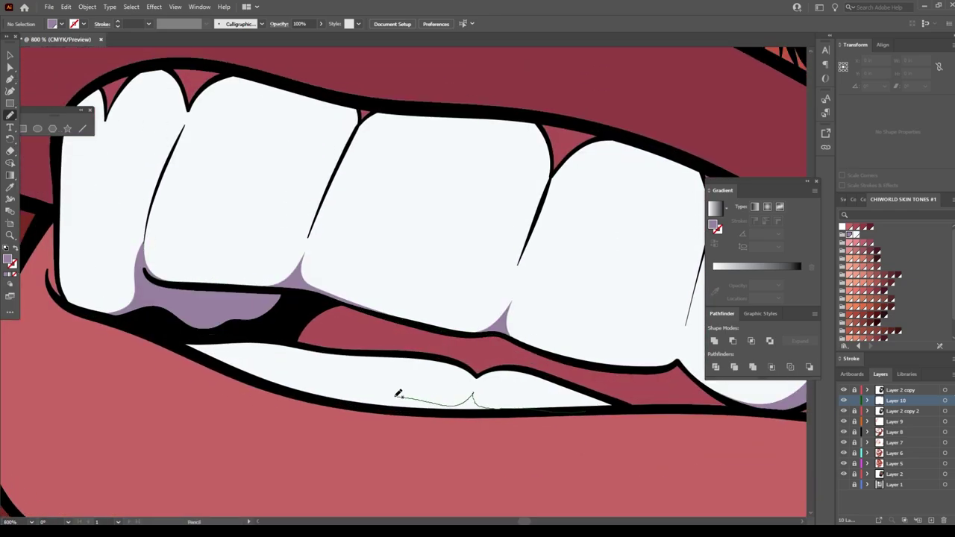
{"action": "left_click_drag", "start_coordinate": [398, 394], "coordinate": [183, 347]}
{"action": "key", "text": "ctrl+minus"}
{"action": "key", "text": "ctrl+0"}
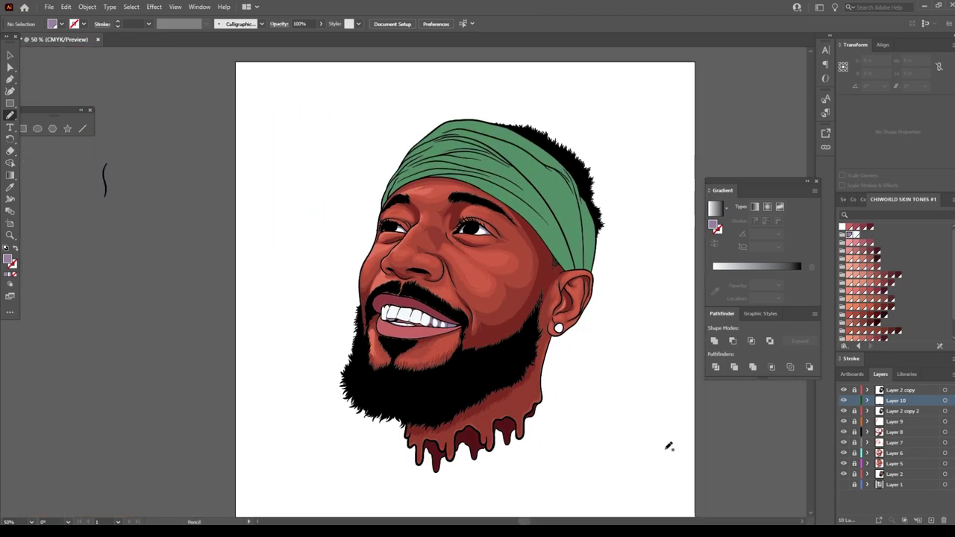
Draw lighter highlight shapes along the lower lip
{"action": "key", "text": "ctrl+plus"}
{"action": "key", "text": "ctrl+plus"}
{"action": "key", "text": "ctrl+plus"}
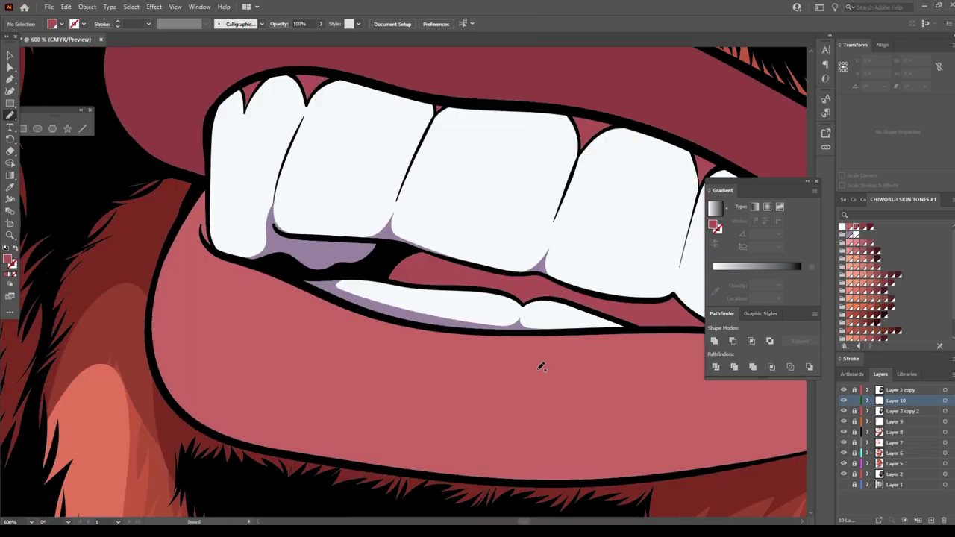
{"action": "scroll", "coordinate": [403, 283], "scroll_direction": "down", "scroll_amount": 1}
{"action": "left_click_drag", "start_coordinate": [278, 427], "coordinate": [221, 225]}
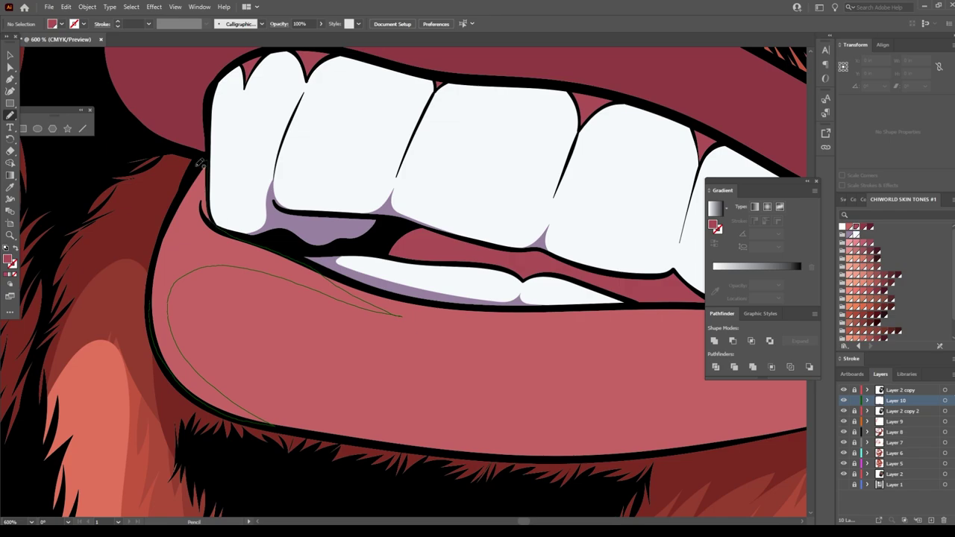
{"action": "left_click_drag", "start_coordinate": [200, 162], "coordinate": [214, 218]}
{"action": "key", "text": "ctrl+minus"}
{"action": "scroll", "coordinate": [586, 384], "scroll_direction": "right", "scroll_amount": 2}
{"action": "mouse_move", "coordinate": [377, 295]}
{"action": "left_mouse_down"}
{"action": "mouse_move", "coordinate": [462, 298]}
{"action": "mouse_move", "coordinate": [376, 295]}
{"action": "left_mouse_up"}
{"action": "left_click_drag", "start_coordinate": [171, 344], "coordinate": [687, 319]}
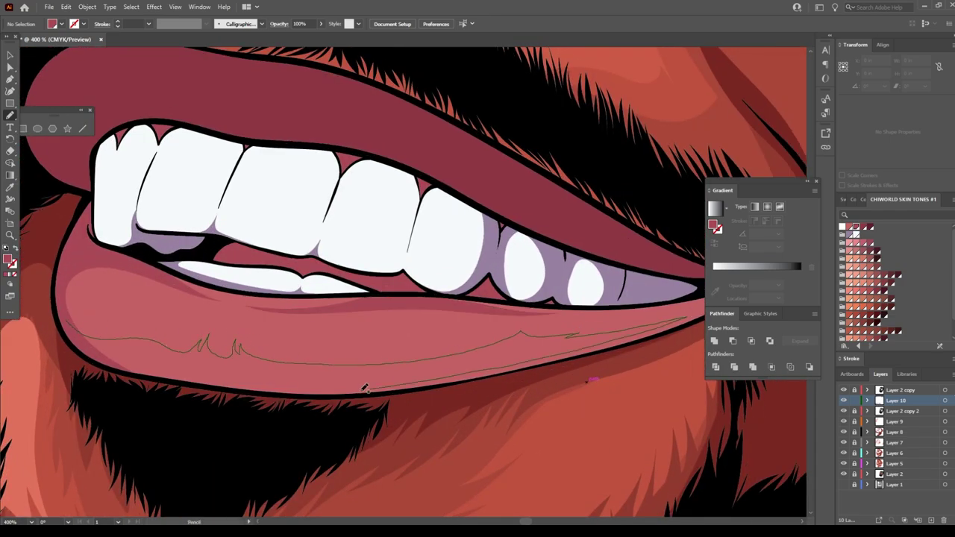
{"action": "key", "text": "ctrl+minus"}
{"action": "key", "text": "ctrl+minus"}
{"action": "key", "text": "ctrl+minus"}
{"action": "key", "text": "ctrl+minus"}
{"action": "key", "text": "ctrl+plus"}
{"action": "key", "text": "ctrl+plus"}
{"action": "key", "text": "ctrl+plus"}
{"action": "key", "text": "ctrl+plus"}
{"action": "key", "text": "ctrl+plus"}
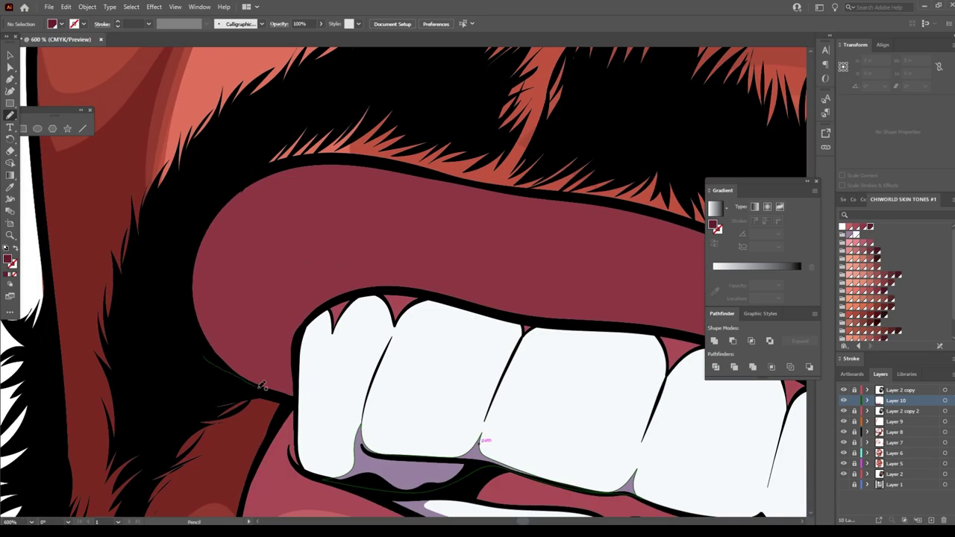
{"action": "key", "text": "ctrl+minus"}
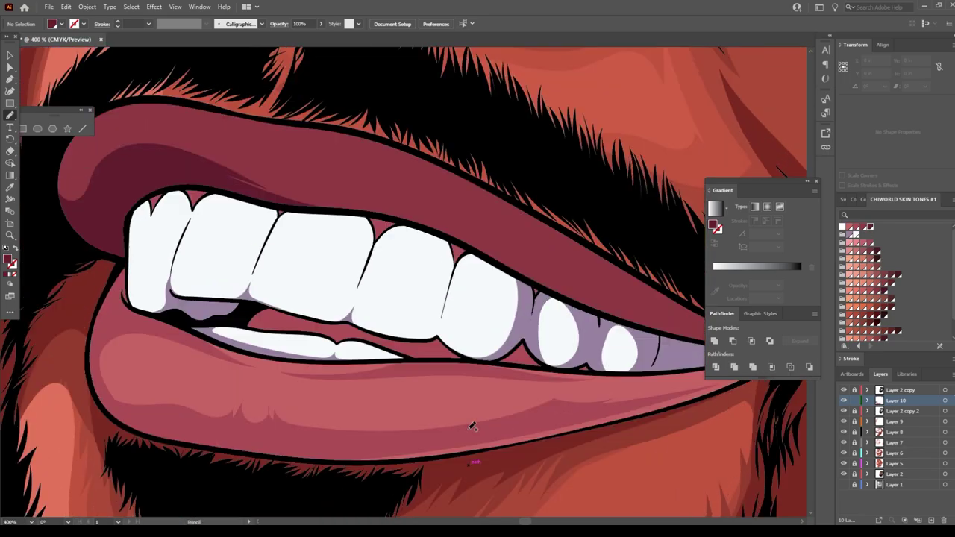
Trace a lighter highlight shape along the upper lip
{"action": "scroll", "coordinate": [721, 415], "scroll_direction": "left", "scroll_amount": 5}
{"action": "left_click_drag", "start_coordinate": [718, 413], "coordinate": [433, 298]}
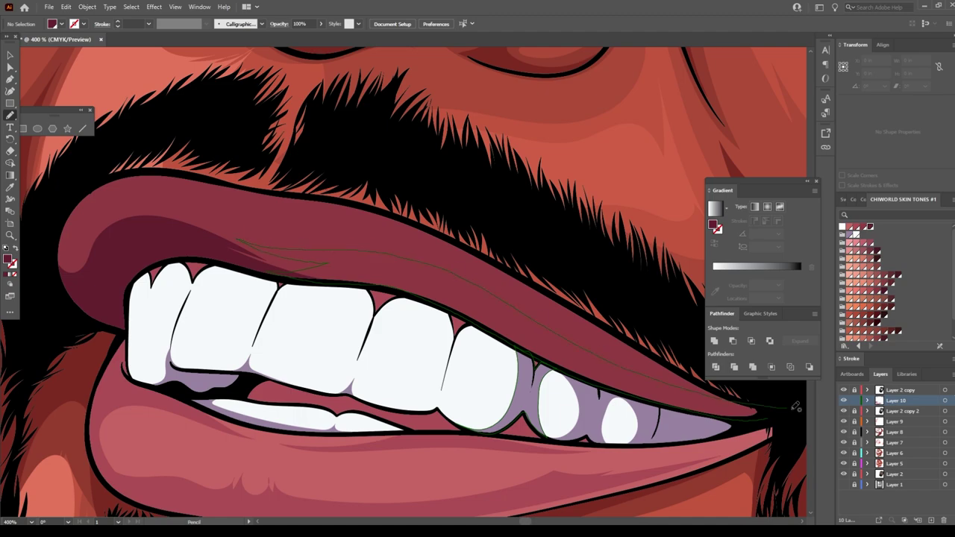
{"action": "key", "text": "ctrl+0"}
{"action": "key", "text": "ctrl+plus"}
{"action": "key", "text": "ctrl+minus"}
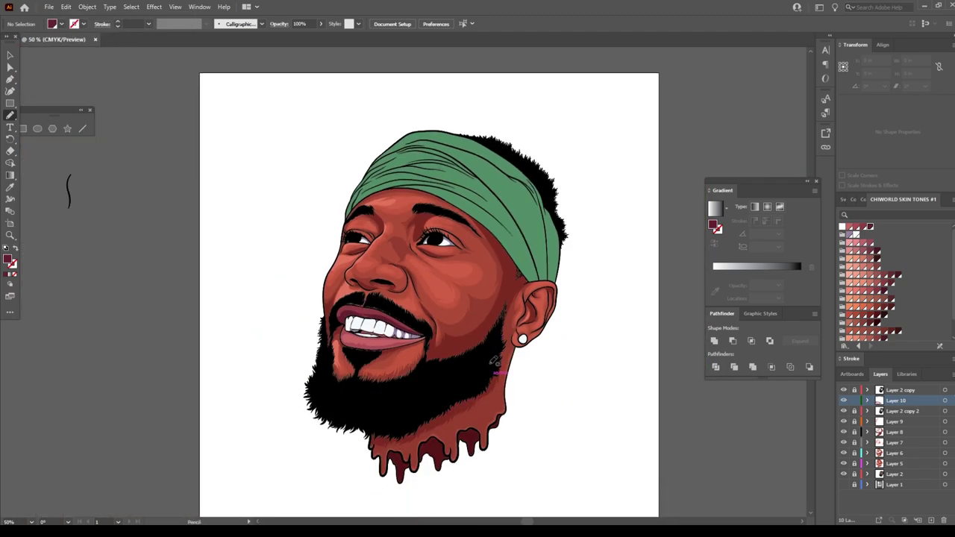
{"action": "key", "text": "ctrl+plus"}
Sample the headband green and set the fill to a darker green
{"action": "key", "text": "i"}
{"action": "left_click", "coordinate": [455, 209]}
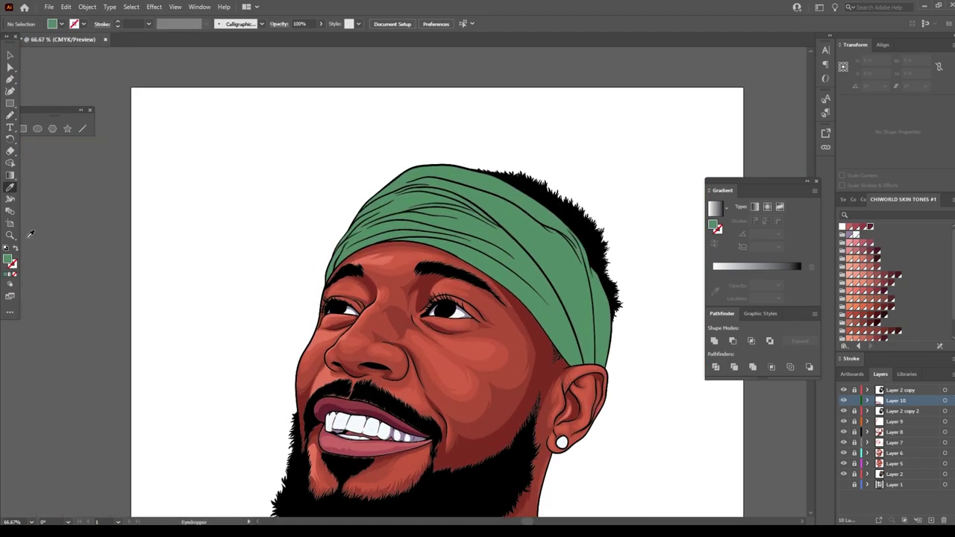
{"action": "double_click", "coordinate": [9, 259]}
{"action": "key", "text": "Return"}
{"action": "key", "text": "n"}
{"action": "key", "text": "ctrl+plus"}
{"action": "key", "text": "ctrl+plus"}
{"action": "key", "text": "ctrl+plus"}
Draw dark green fold shadows across the headband
{"action": "left_click_drag", "start_coordinate": [255, 354], "coordinate": [231, 309]}
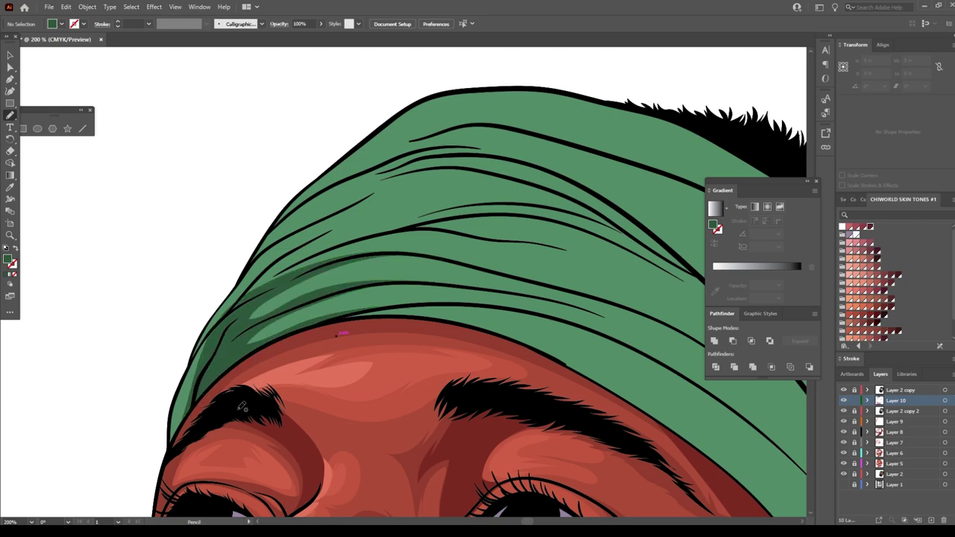
{"action": "key", "text": "ctrl+0"}
{"action": "key", "text": "ctrl+plus"}
{"action": "key", "text": "ctrl+plus"}
{"action": "key", "text": "ctrl+plus"}
{"action": "key", "text": "ctrl+plus"}
{"action": "left_click_drag", "start_coordinate": [435, 271], "coordinate": [366, 241]}
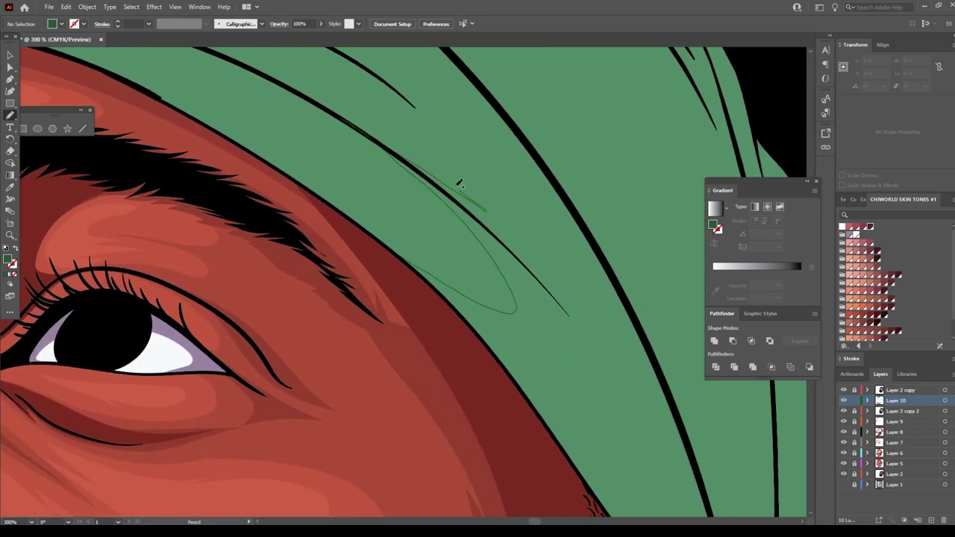
{"action": "key", "text": "ctrl+0"}
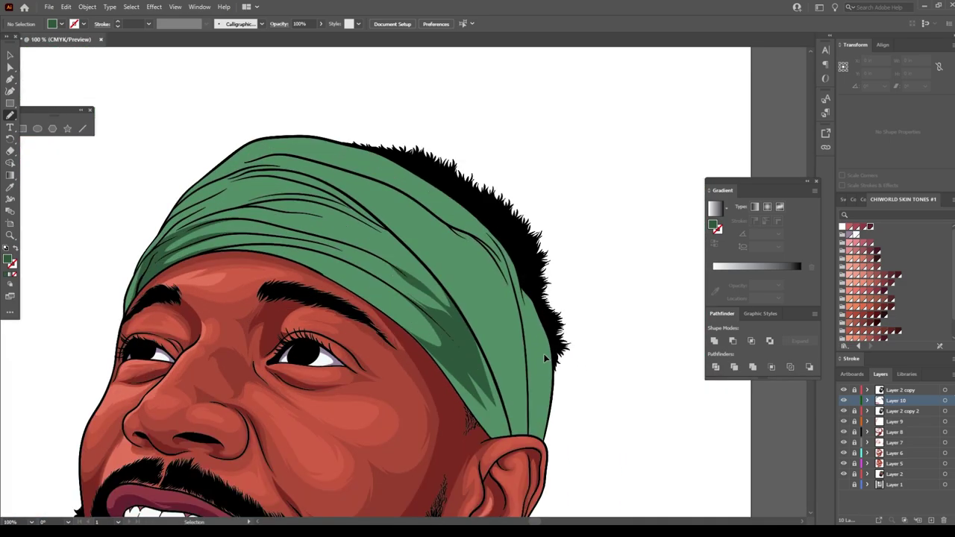
{"action": "key", "text": "ctrl+plus"}
{"action": "key", "text": "ctrl+plus"}
{"action": "key", "text": "ctrl+plus"}
{"action": "mouse_move", "coordinate": [455, 161]}
{"action": "left_mouse_down"}
{"action": "mouse_move", "coordinate": [608, 407]}
{"action": "mouse_move", "coordinate": [676, 433]}
{"action": "left_mouse_up"}
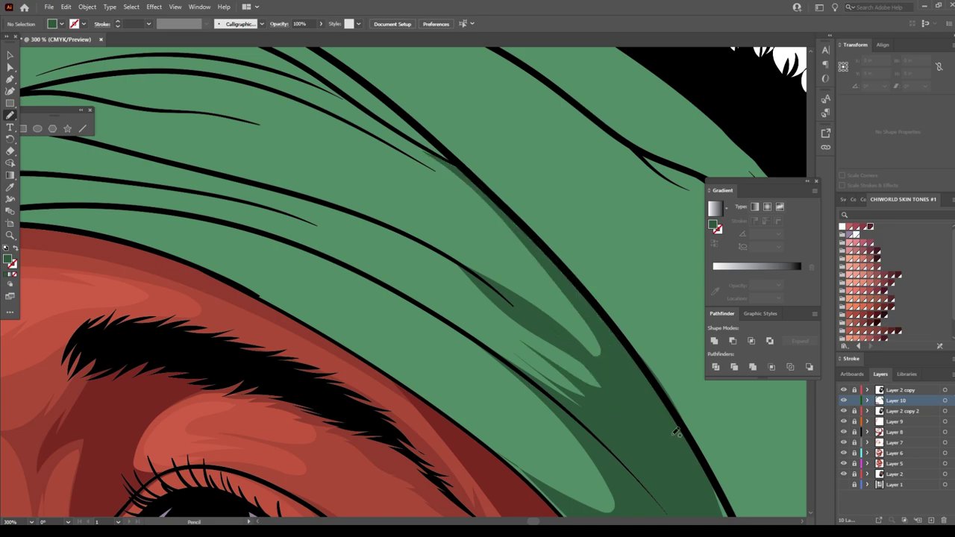
{"action": "key", "text": "ctrl+minus"}
Add more dark green fold shapes on the headband's right and lower right side
{"action": "mouse_move", "coordinate": [435, 251]}
{"action": "left_mouse_down"}
{"action": "mouse_move", "coordinate": [544, 316]}
{"action": "mouse_move", "coordinate": [597, 414]}
{"action": "left_mouse_up"}
{"action": "key", "text": "ctrl+1"}
{"action": "scroll", "coordinate": [615, 466], "scroll_direction": "up", "scroll_amount": 3}
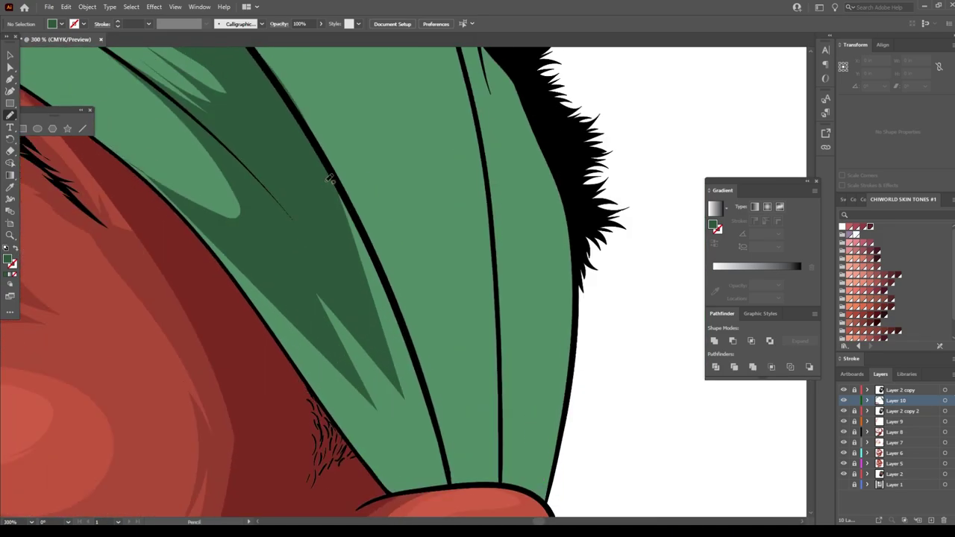
{"action": "mouse_move", "coordinate": [369, 209]}
{"action": "left_mouse_down"}
{"action": "mouse_move", "coordinate": [480, 367]}
{"action": "mouse_move", "coordinate": [529, 393]}
{"action": "mouse_move", "coordinate": [348, 394]}
{"action": "mouse_move", "coordinate": [256, 89]}
{"action": "left_mouse_up"}
{"action": "scroll", "coordinate": [256, 89], "scroll_direction": "down", "scroll_amount": 3}
{"action": "scroll", "coordinate": [175, 123], "scroll_direction": "up", "scroll_amount": 3}
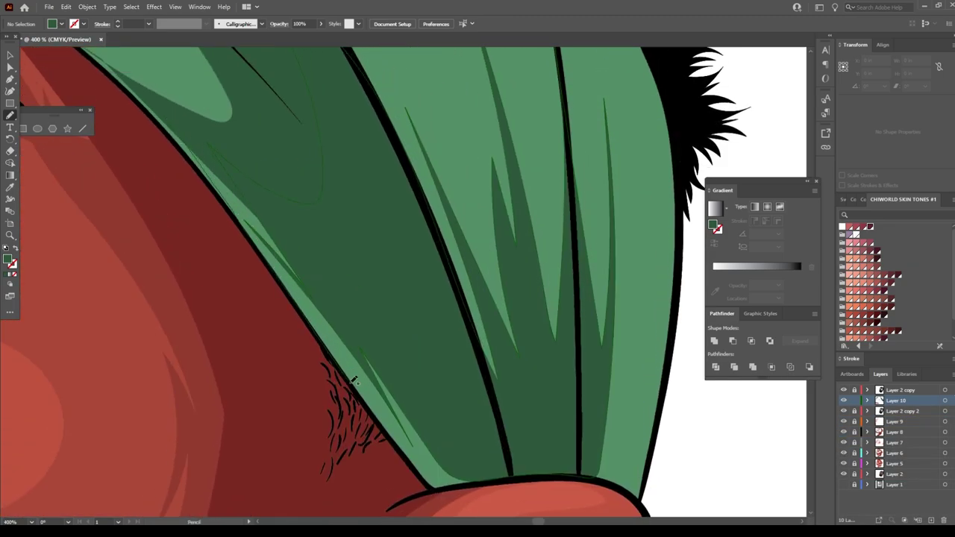
{"action": "scroll", "coordinate": [587, 352], "scroll_direction": "down", "scroll_amount": 2}
{"action": "scroll", "coordinate": [586, 352], "scroll_direction": "down", "scroll_amount": 2}
{"action": "scroll", "coordinate": [383, 394], "scroll_direction": "up", "scroll_amount": 4}
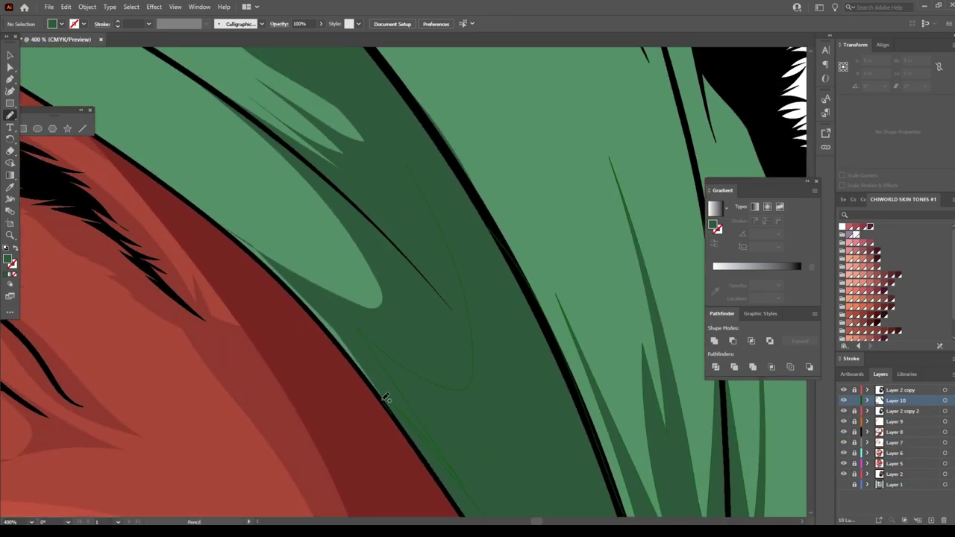
{"action": "scroll", "coordinate": [487, 436], "scroll_direction": "down", "scroll_amount": 3}
{"action": "scroll", "coordinate": [514, 421], "scroll_direction": "down", "scroll_amount": 3}
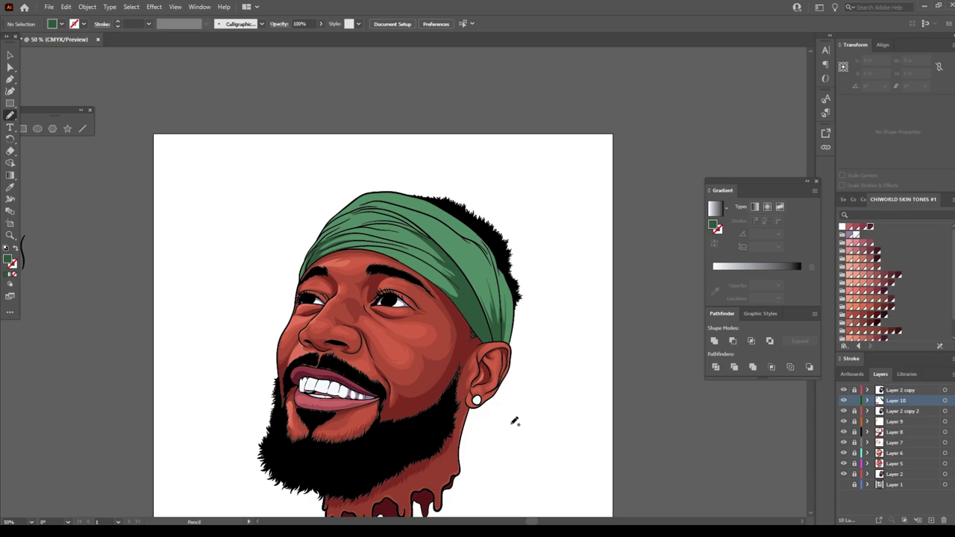
Draw dark-green fold shadow shapes across the middle and lower edge of the headband
{"action": "key", "text": "ctrl+minus"}
{"action": "key", "text": "ctrl+plus"}
{"action": "key", "text": "ctrl+plus"}
{"action": "key", "text": "ctrl+plus"}
{"action": "left_click_drag", "start_coordinate": [146, 161], "coordinate": [482, 251]}
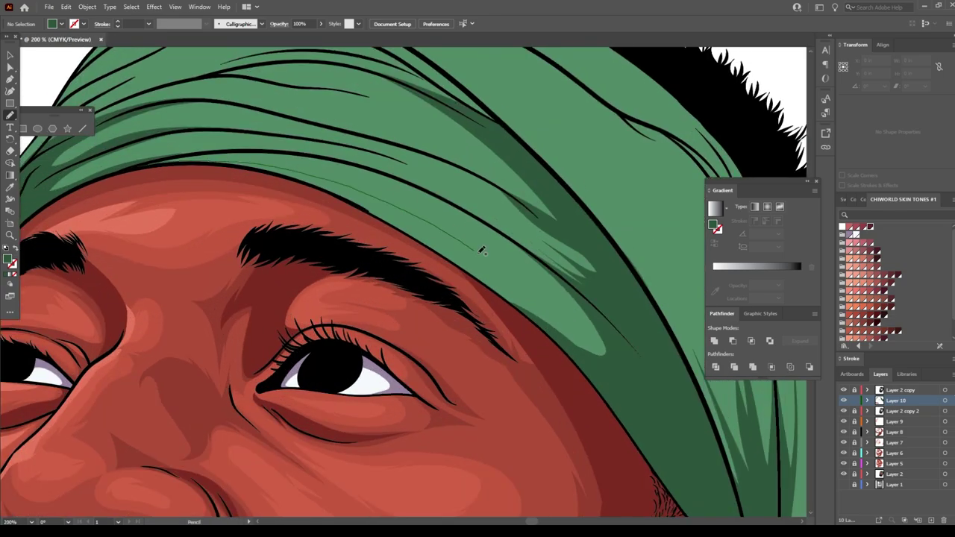
{"action": "left_click_drag", "start_coordinate": [407, 195], "coordinate": [523, 279]}
{"action": "left_click_drag", "start_coordinate": [489, 210], "coordinate": [411, 198]}
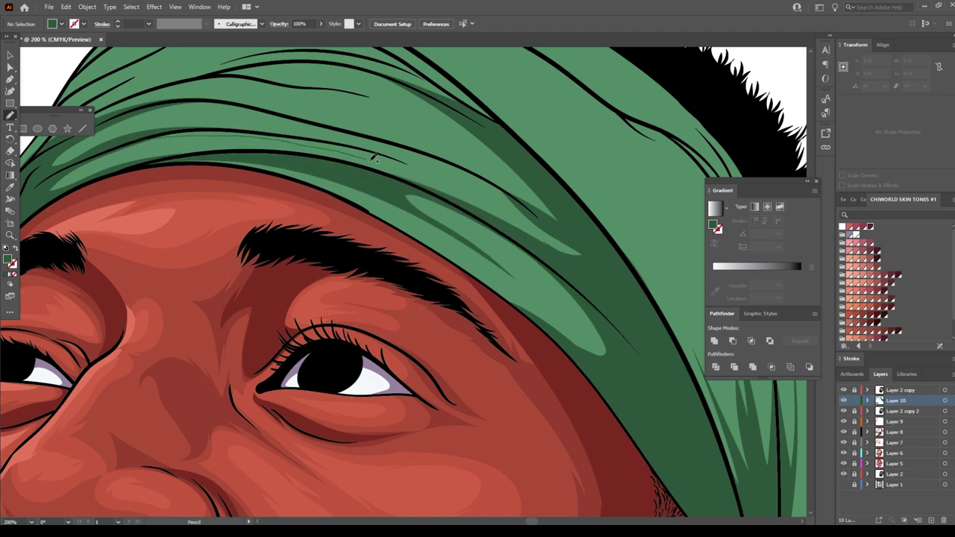
{"action": "mouse_move", "coordinate": [575, 235]}
{"action": "left_mouse_down"}
{"action": "mouse_move", "coordinate": [195, 94]}
{"action": "mouse_move", "coordinate": [151, 113]}
{"action": "left_mouse_up"}
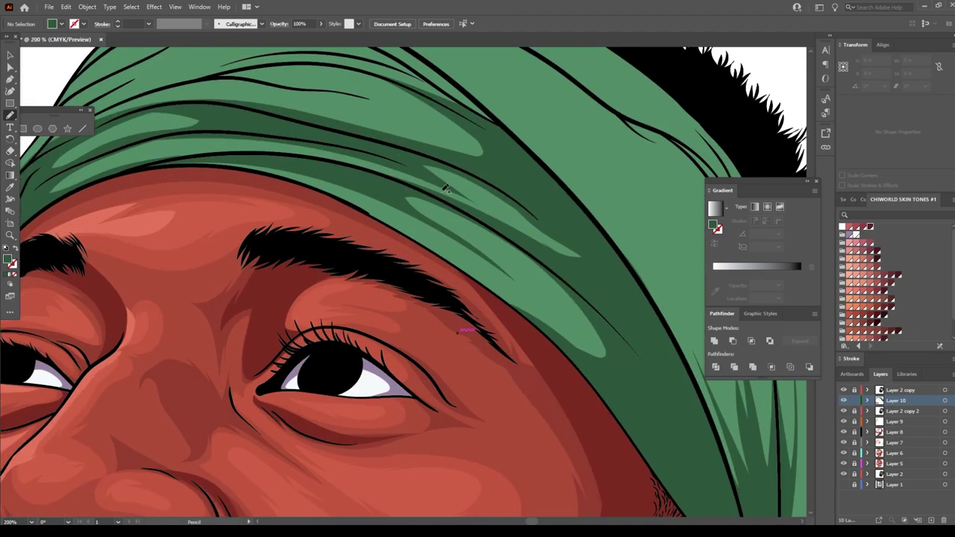
{"action": "left_click_drag", "start_coordinate": [486, 176], "coordinate": [515, 231]}
{"action": "scroll", "coordinate": [385, 139], "scroll_direction": "up", "scroll_amount": 2}
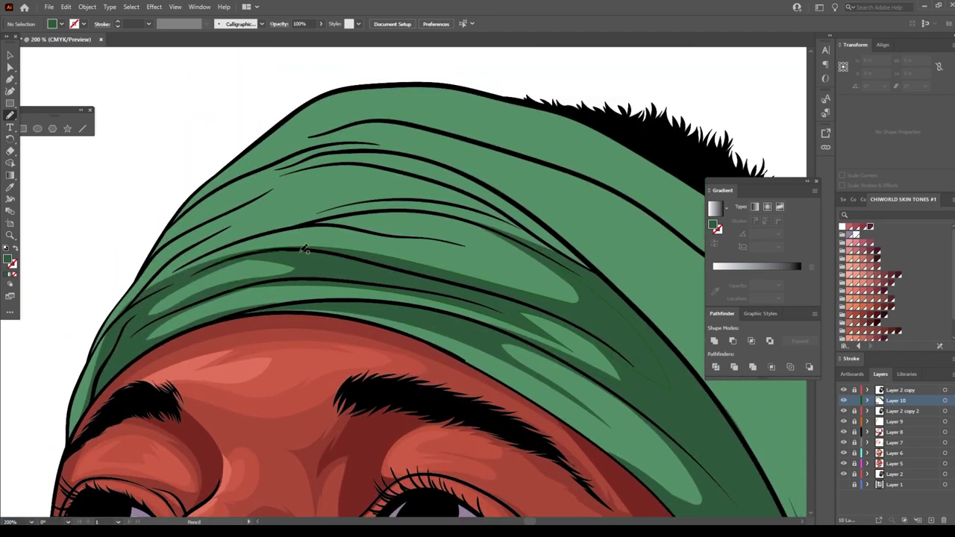
{"action": "mouse_move", "coordinate": [306, 240]}
{"action": "left_mouse_down"}
{"action": "mouse_move", "coordinate": [463, 269]}
{"action": "mouse_move", "coordinate": [142, 299]}
{"action": "left_mouse_up"}
Trace dark-green shadows along the headband's upper folds
{"action": "scroll", "coordinate": [299, 299], "scroll_direction": "down", "scroll_amount": 2}
{"action": "scroll", "coordinate": [515, 377], "scroll_direction": "up", "scroll_amount": 3}
{"action": "scroll", "coordinate": [515, 377], "scroll_direction": "up", "scroll_amount": 5}
{"action": "mouse_move", "coordinate": [634, 407]}
{"action": "left_mouse_down"}
{"action": "mouse_move", "coordinate": [550, 317]}
{"action": "mouse_move", "coordinate": [567, 340]}
{"action": "left_mouse_up"}
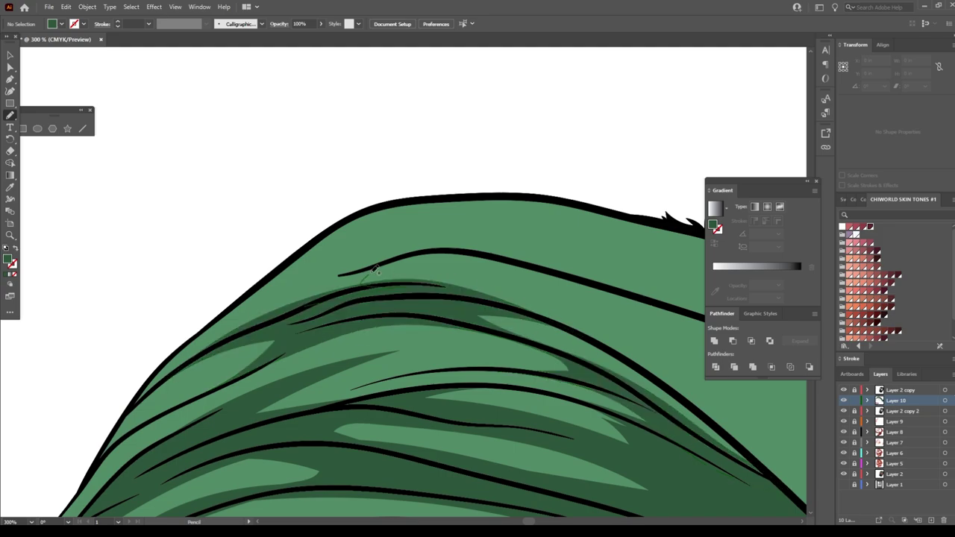
{"action": "left_click_drag", "start_coordinate": [660, 306], "coordinate": [246, 317]}
{"action": "scroll", "coordinate": [723, 521], "scroll_direction": "down", "scroll_amount": 2}
{"action": "scroll", "coordinate": [727, 508], "scroll_direction": "up", "scroll_amount": 1}
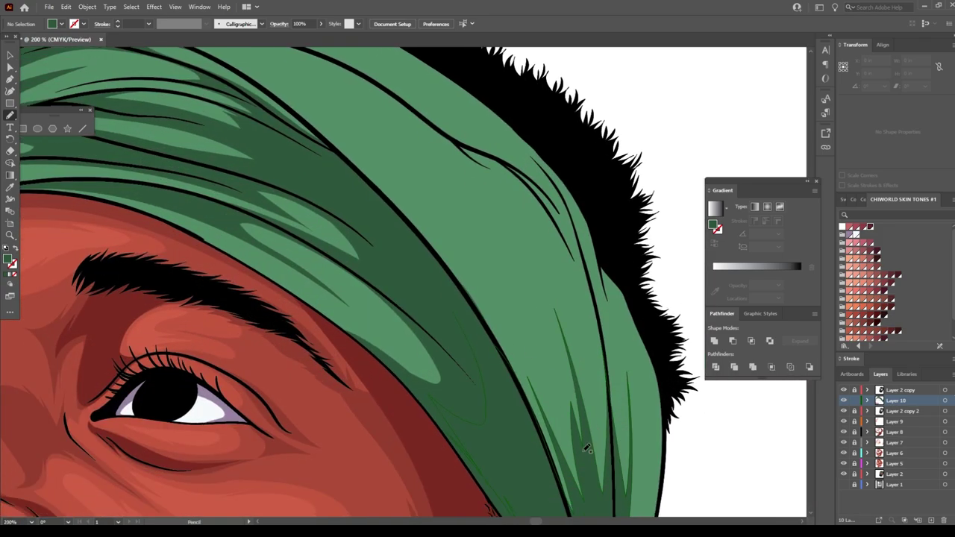
{"action": "scroll", "coordinate": [727, 505], "scroll_direction": "up", "scroll_amount": 3}
{"action": "scroll", "coordinate": [727, 504], "scroll_direction": "up", "scroll_amount": 1}
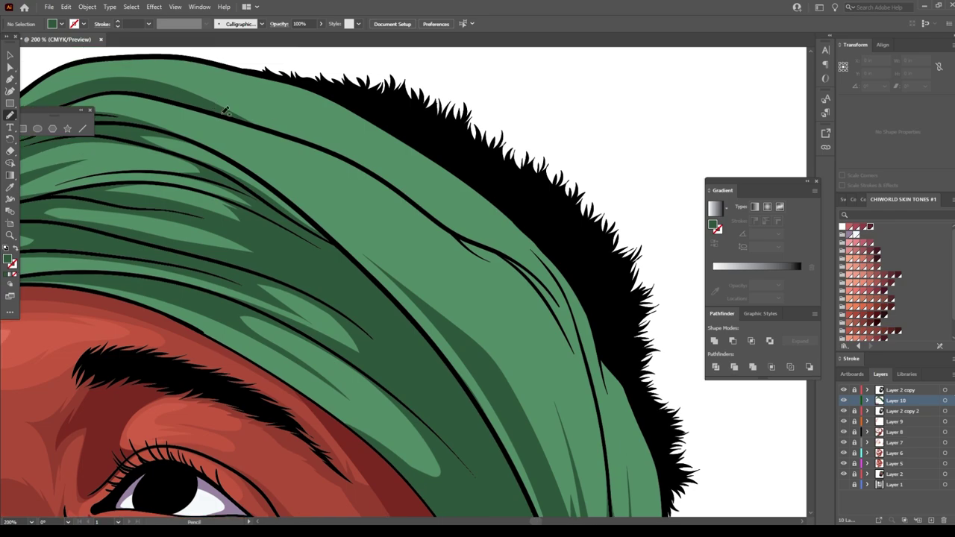
Add long fold shadows, a right-edge shadow and thin fold strokes to the headband
{"action": "mouse_move", "coordinate": [358, 165]}
{"action": "left_mouse_down"}
{"action": "mouse_move", "coordinate": [544, 305]}
{"action": "mouse_move", "coordinate": [320, 128]}
{"action": "mouse_move", "coordinate": [201, 74]}
{"action": "left_mouse_up"}
{"action": "scroll", "coordinate": [682, 453], "scroll_direction": "down", "scroll_amount": 1}
{"action": "scroll", "coordinate": [682, 452], "scroll_direction": "up", "scroll_amount": 1}
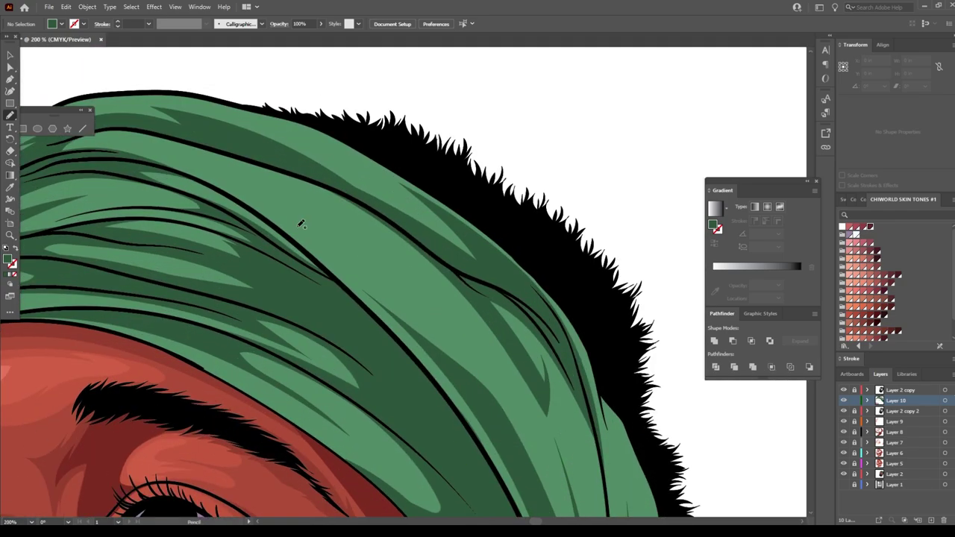
{"action": "mouse_move", "coordinate": [228, 170]}
{"action": "left_mouse_down"}
{"action": "mouse_move", "coordinate": [346, 242]}
{"action": "mouse_move", "coordinate": [170, 149]}
{"action": "left_mouse_up"}
{"action": "scroll", "coordinate": [533, 421], "scroll_direction": "down", "scroll_amount": 2}
{"action": "scroll", "coordinate": [533, 420], "scroll_direction": "up", "scroll_amount": 2}
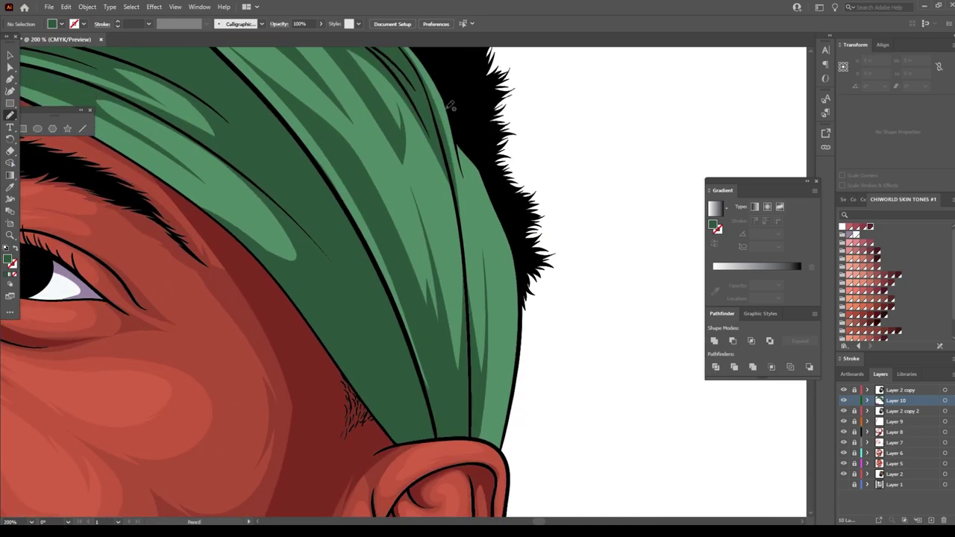
{"action": "mouse_move", "coordinate": [448, 104]}
{"action": "left_mouse_down"}
{"action": "mouse_move", "coordinate": [478, 358]}
{"action": "mouse_move", "coordinate": [437, 119]}
{"action": "left_mouse_up"}
{"action": "scroll", "coordinate": [607, 291], "scroll_direction": "down", "scroll_amount": 1}
{"action": "scroll", "coordinate": [607, 290], "scroll_direction": "up", "scroll_amount": 1}
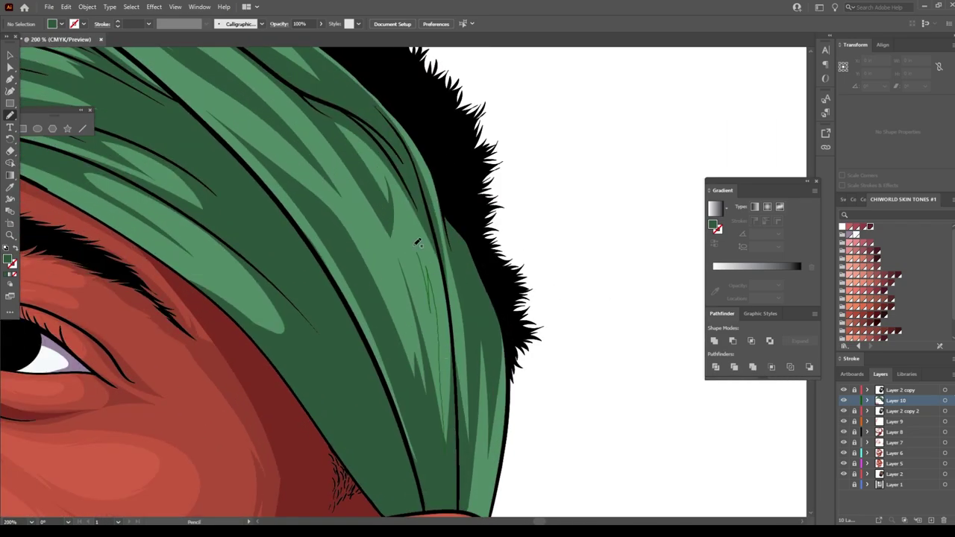
{"action": "mouse_move", "coordinate": [416, 246]}
{"action": "left_mouse_down"}
{"action": "mouse_move", "coordinate": [442, 379]}
{"action": "mouse_move", "coordinate": [438, 456]}
{"action": "left_mouse_up"}
{"action": "scroll", "coordinate": [438, 455], "scroll_direction": "down", "scroll_amount": 5}
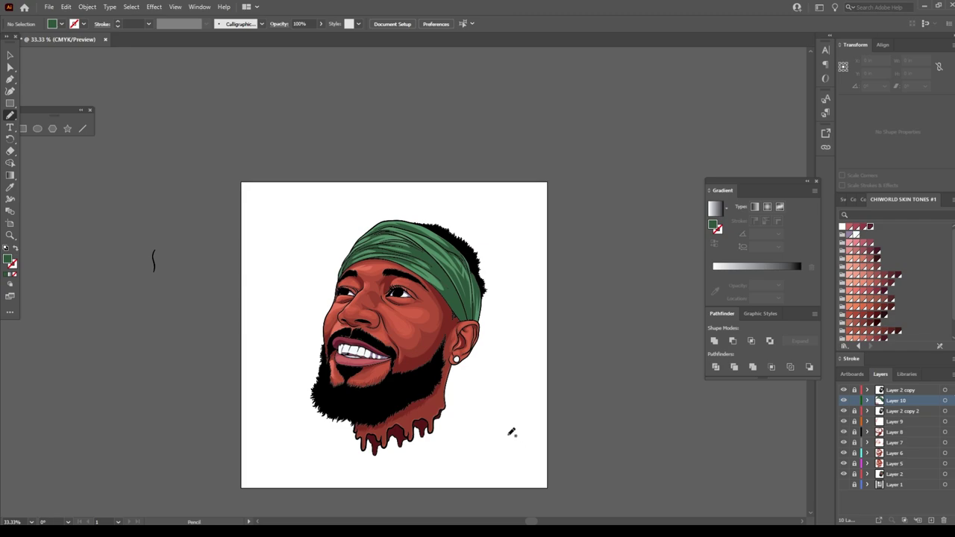
{"action": "scroll", "coordinate": [512, 432], "scroll_direction": "up", "scroll_amount": 2}
On a new layer, fill both irises with a dark reddish-brown
{"action": "scroll", "coordinate": [512, 432], "scroll_direction": "up", "scroll_amount": 1}
{"action": "key", "text": "ctrl+l"}
{"action": "scroll", "coordinate": [601, 433], "scroll_direction": "up", "scroll_amount": 1}
{"action": "scroll", "coordinate": [601, 433], "scroll_direction": "up", "scroll_amount": 1}
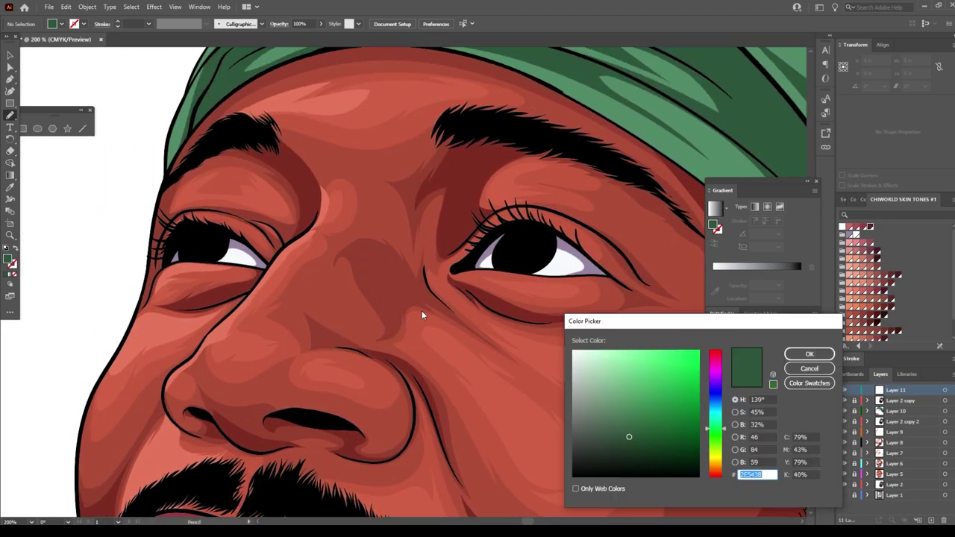
{"action": "left_click", "coordinate": [715, 353]}
{"action": "left_click_drag", "start_coordinate": [634, 433], "coordinate": [655, 437]}
{"action": "left_click", "coordinate": [809, 353]}
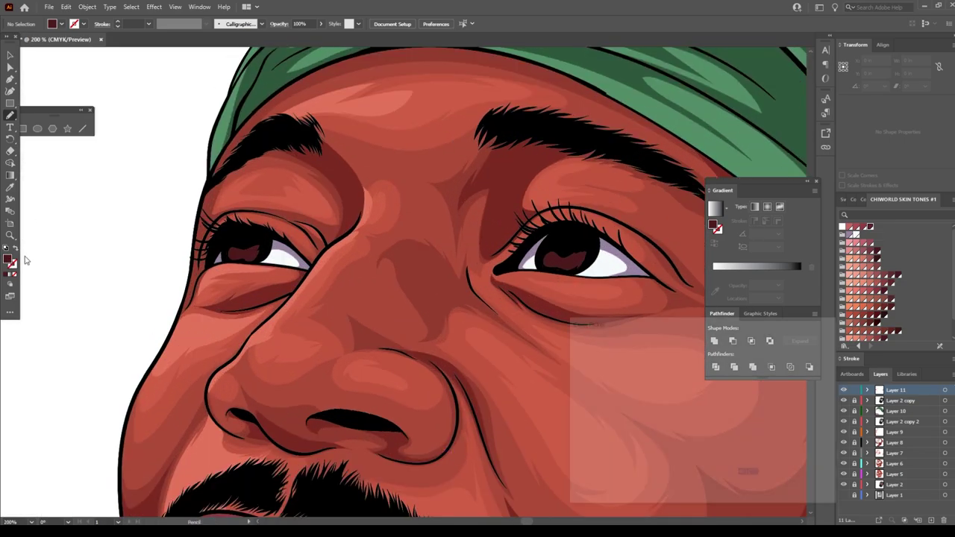
{"action": "type", "text": "FFD2D2"}
{"action": "key", "text": "Return"}
Zoom between the whole portrait and the face to check the brown eyes
{"action": "key", "text": "ctrl+0"}
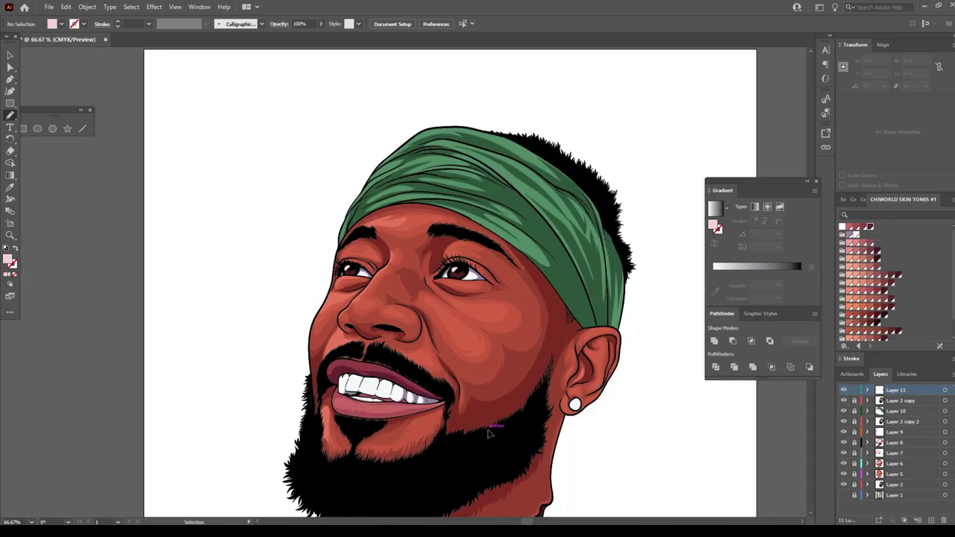
{"action": "key", "text": "ctrl+plus"}
{"action": "key", "text": "ctrl+plus"}
{"action": "key", "text": "ctrl+plus"}
{"action": "key", "text": "ctrl+0"}
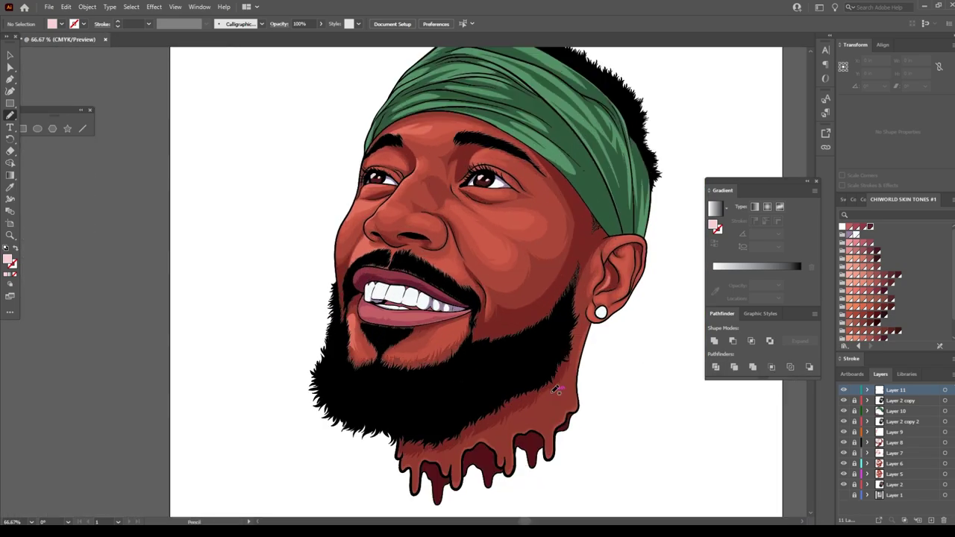
{"action": "key", "text": "ctrl+plus"}
{"action": "key", "text": "ctrl+plus"}
{"action": "key", "text": "ctrl+minus"}
Apply a default-swatch gradient, make its end stop dark brown and shift the midpoint right
{"action": "left_click", "coordinate": [843, 200]}
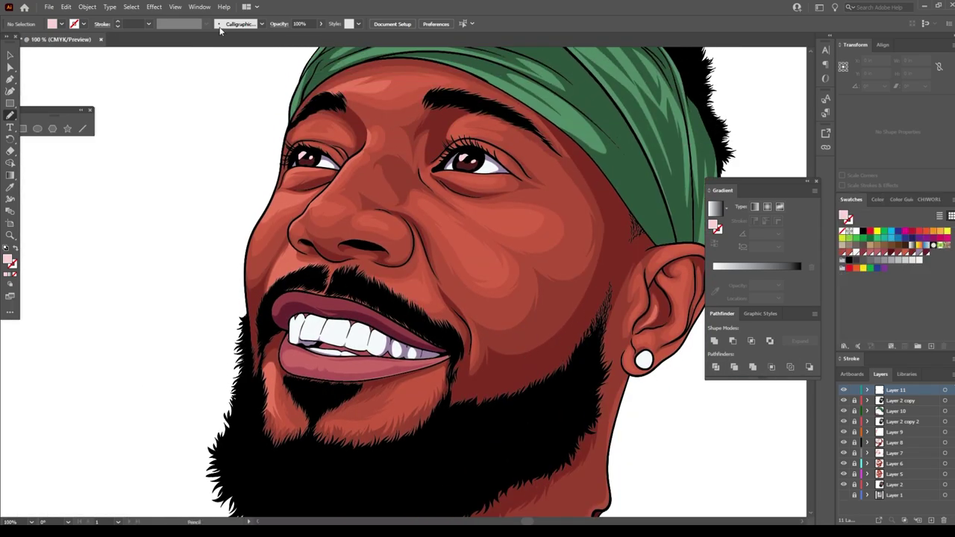
{"action": "left_click", "coordinate": [756, 266]}
{"action": "double_click", "coordinate": [801, 272]}
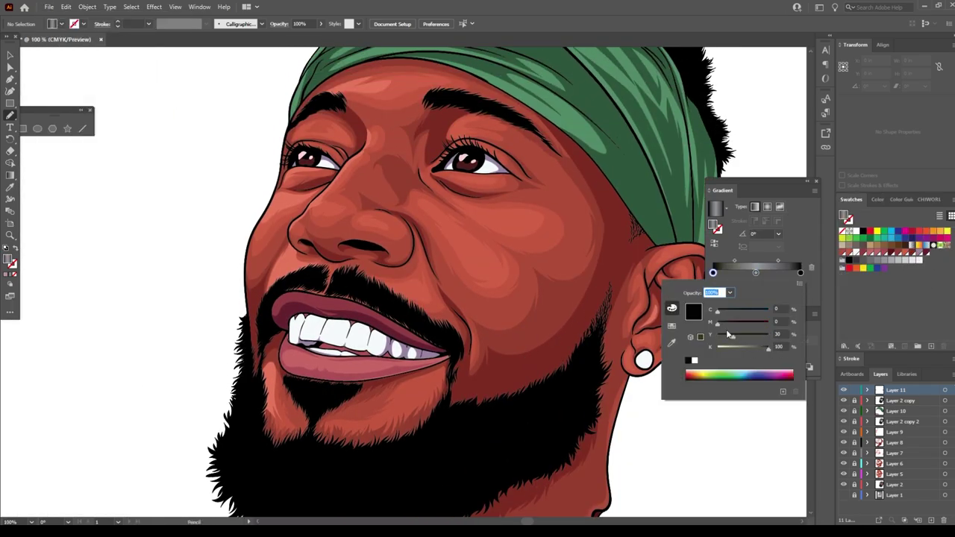
{"action": "left_click_drag", "start_coordinate": [726, 314], "coordinate": [726, 317]}
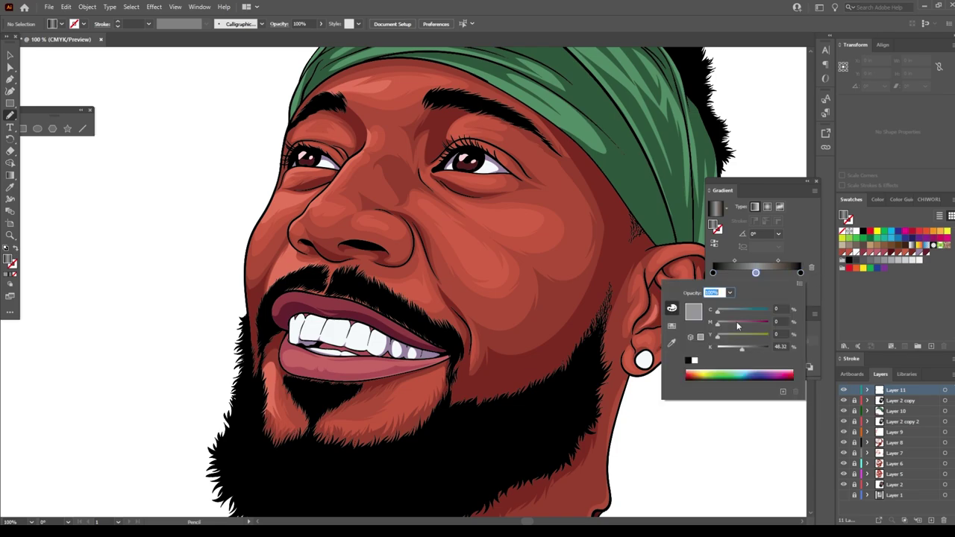
{"action": "left_click_drag", "start_coordinate": [735, 260], "coordinate": [745, 260]}
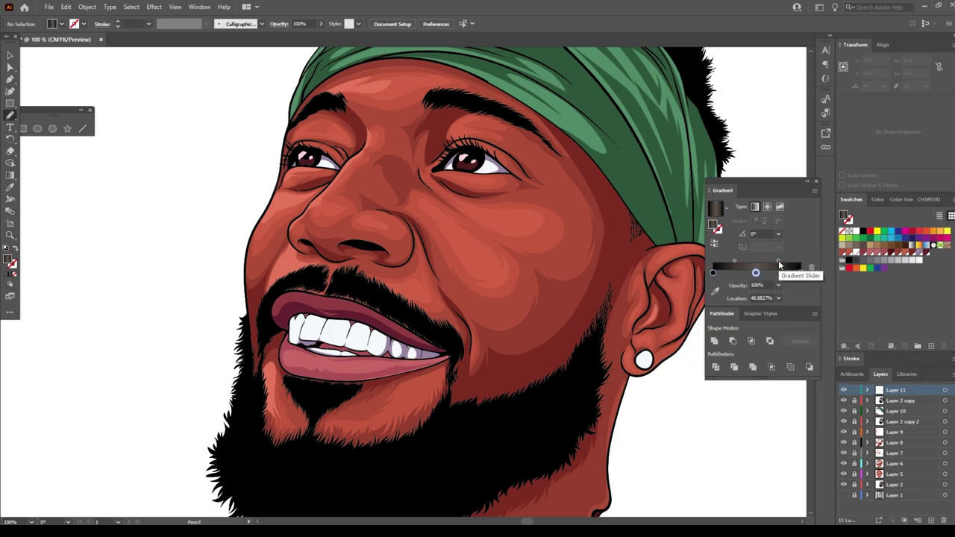
Set the left gradient stop to black and the middle stop to dark brown
{"action": "double_click", "coordinate": [712, 273]}
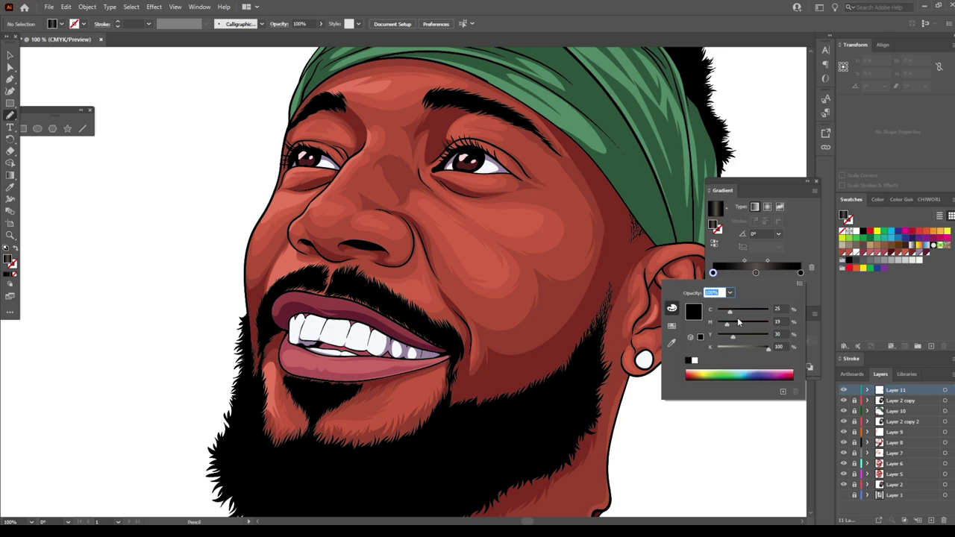
{"action": "left_click", "coordinate": [755, 272]}
{"action": "double_click", "coordinate": [755, 272]}
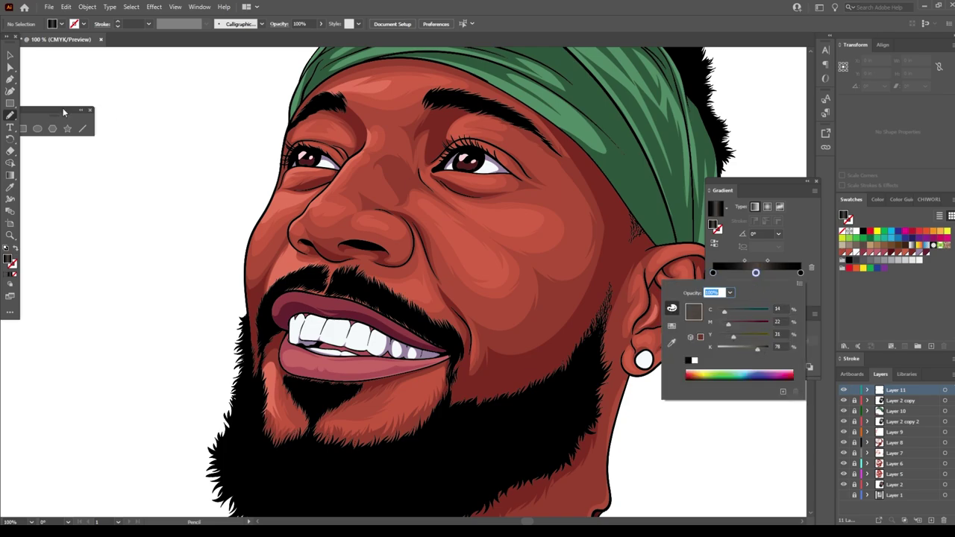
{"action": "left_click_drag", "start_coordinate": [10, 115], "coordinate": [52, 117]}
{"action": "key", "text": "ctrl+0"}
{"action": "scroll", "coordinate": [452, 379], "scroll_direction": "up", "scroll_amount": 5}
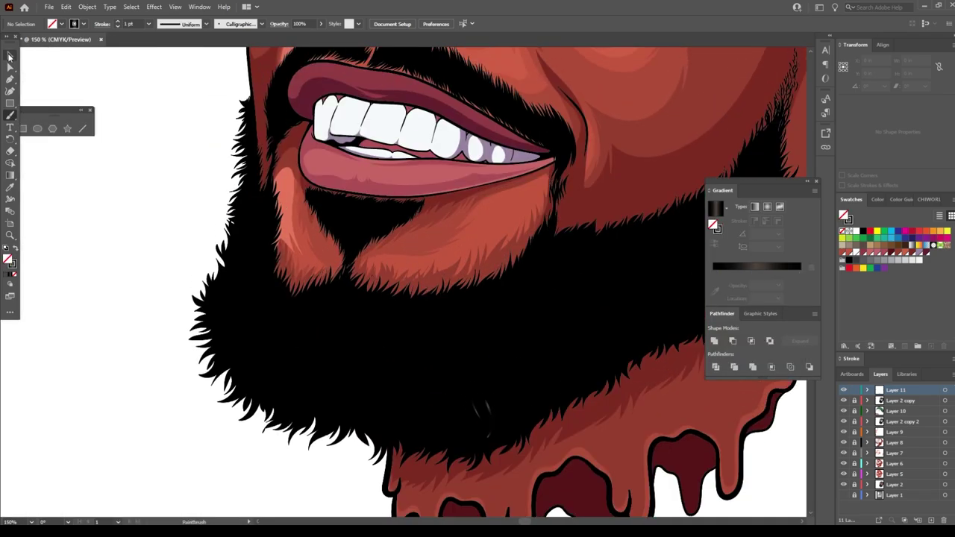
Apply the brown gradient to the brush stroke and paint a short hair stroke in the beard
{"action": "left_click", "coordinate": [10, 57]}
{"action": "left_click", "coordinate": [482, 407]}
{"action": "left_click", "coordinate": [757, 273]}
{"action": "left_click", "coordinate": [11, 115]}
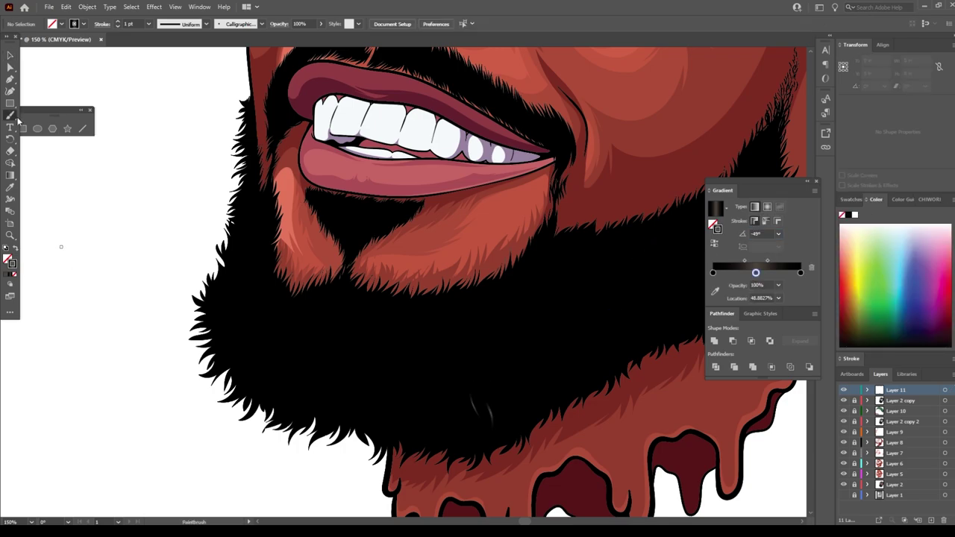
{"action": "left_click_drag", "start_coordinate": [387, 374], "coordinate": [371, 389]}
Set the hair strokes' gradient angle to -116°
{"action": "key", "text": "v"}
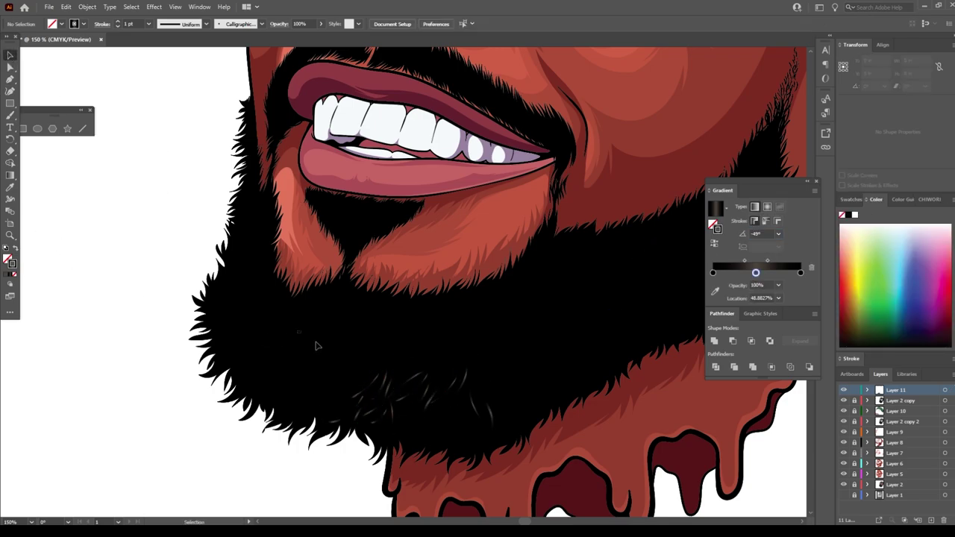
{"action": "left_click_drag", "start_coordinate": [321, 350], "coordinate": [477, 425]}
{"action": "left_click", "coordinate": [766, 262]}
{"action": "double_click", "coordinate": [756, 272]}
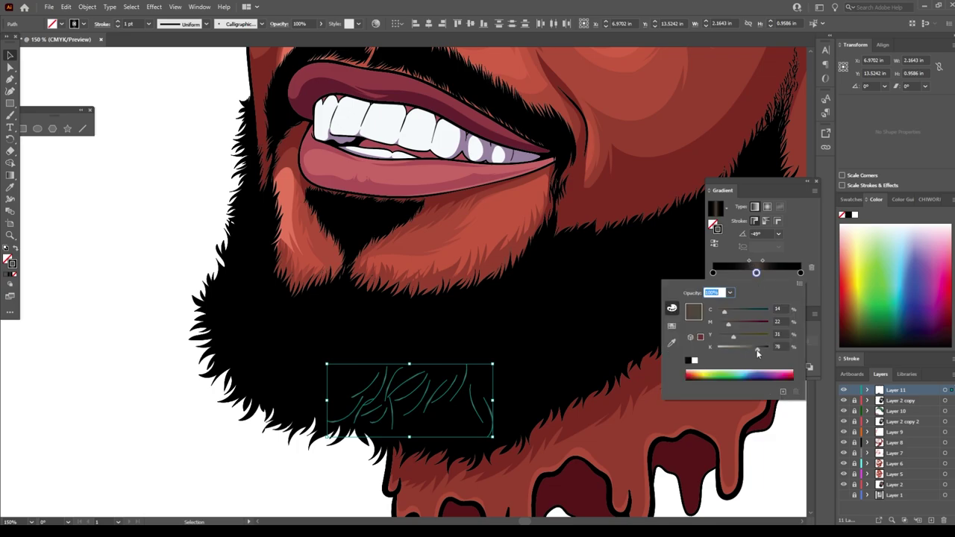
{"action": "key", "text": "Escape"}
{"action": "key", "text": "ctrl+equal"}
{"action": "key", "text": "ctrl+shift+a"}
{"action": "key", "text": "ctrl+a"}
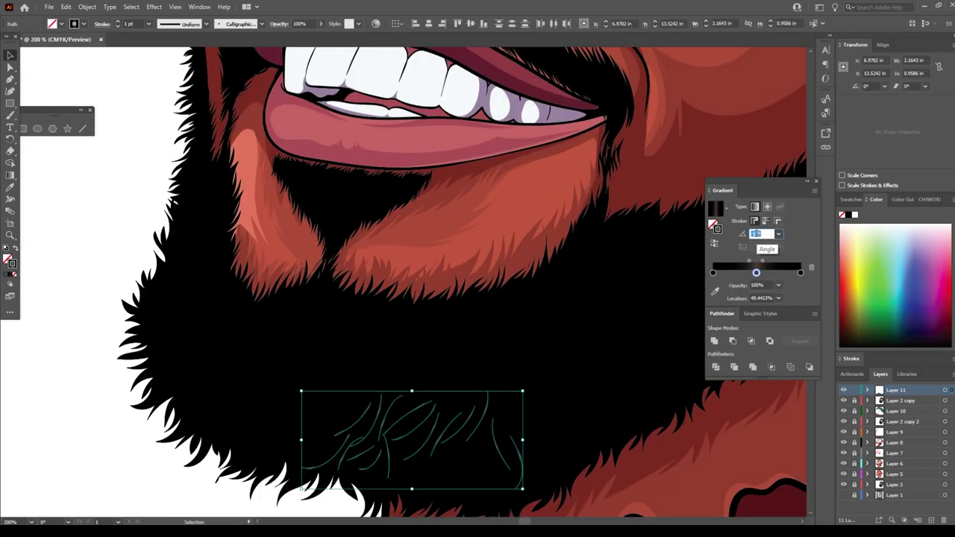
{"action": "key", "text": "ctrl+shift+a"}
{"action": "key", "text": "ctrl+minus"}
Paint more gradient hair strokes into the lower beard and its left side
{"action": "key", "text": "b"}
{"action": "left_click_drag", "start_coordinate": [377, 319], "coordinate": [338, 396]}
{"action": "left_click_drag", "start_coordinate": [324, 324], "coordinate": [291, 382]}
{"action": "left_click_drag", "start_coordinate": [306, 340], "coordinate": [278, 376]}
{"action": "left_click_drag", "start_coordinate": [296, 295], "coordinate": [276, 339]}
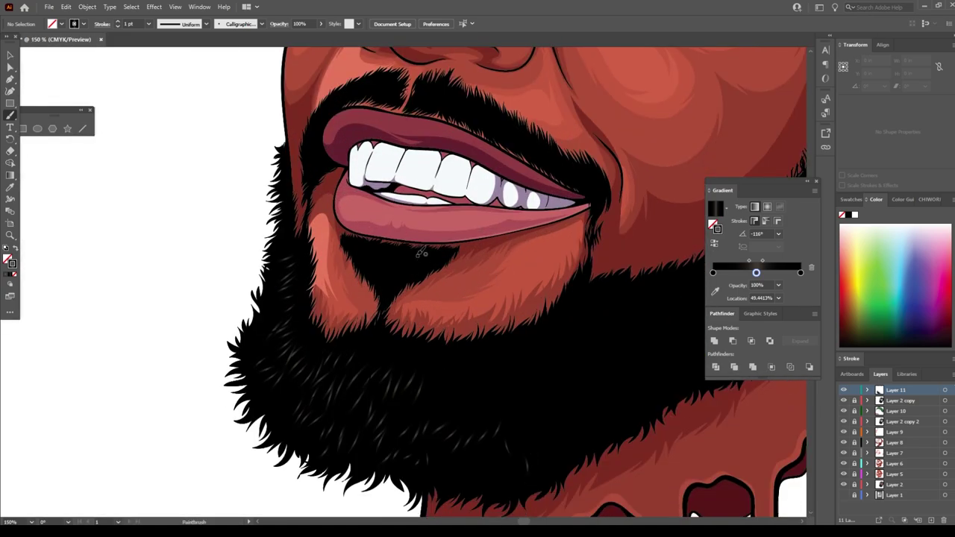
{"action": "scroll", "coordinate": [312, 218], "scroll_direction": "up", "scroll_amount": 2}
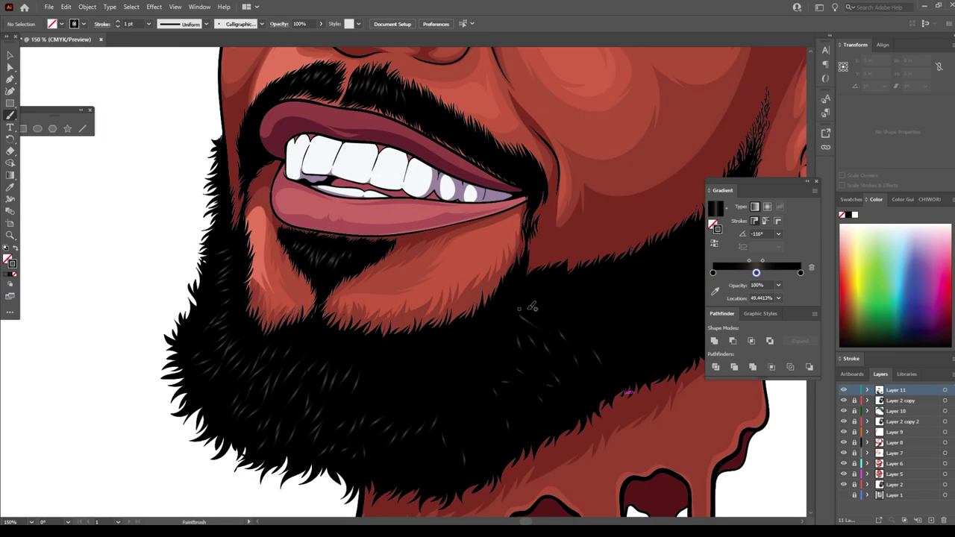
Paint a hair stroke at the beard's upper right and set the strokes' gradient angle to -92°
{"action": "left_click_drag", "start_coordinate": [607, 311], "coordinate": [629, 272]}
{"action": "key", "text": "v"}
{"action": "key", "text": "ctrl+a"}
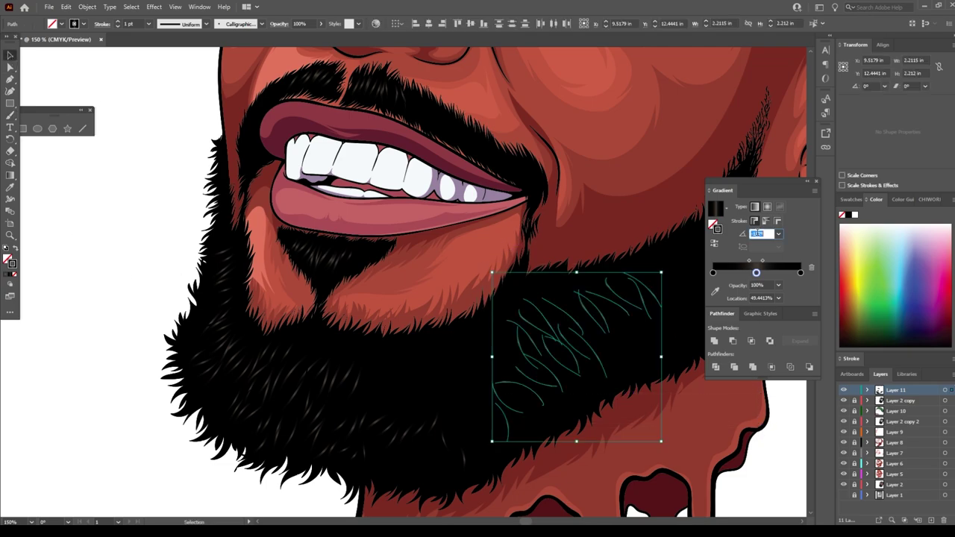
{"action": "key", "text": "ctrl+shift+a"}
{"action": "key", "text": "ctrl+1"}
Paint another hair stroke on the beard's left side and zoom out to review
{"action": "left_click", "coordinate": [10, 117]}
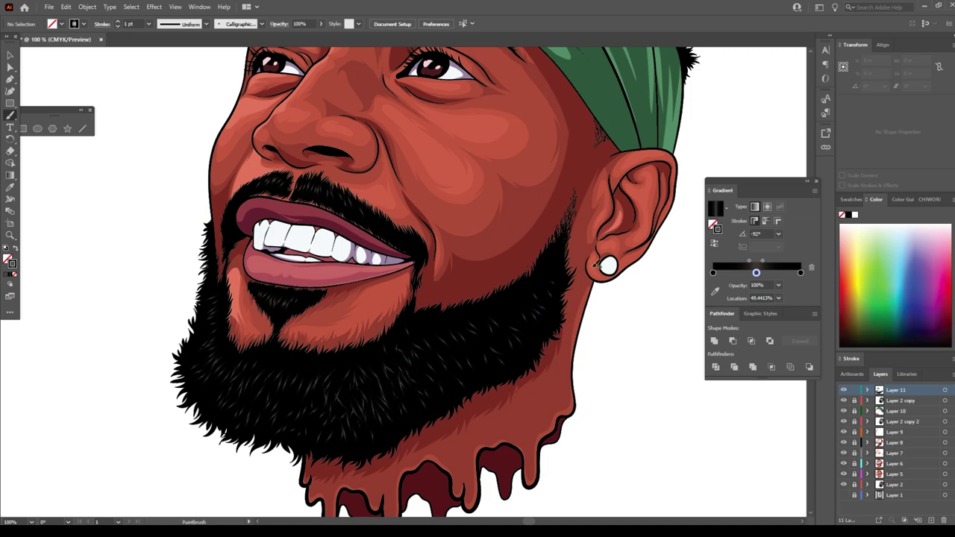
{"action": "mouse_move", "coordinate": [292, 372]}
{"action": "left_mouse_down"}
{"action": "mouse_move", "coordinate": [257, 334]}
{"action": "mouse_move", "coordinate": [258, 395]}
{"action": "left_mouse_up"}
{"action": "key", "text": "ctrl+0"}
{"action": "key", "text": "ctrl+1"}
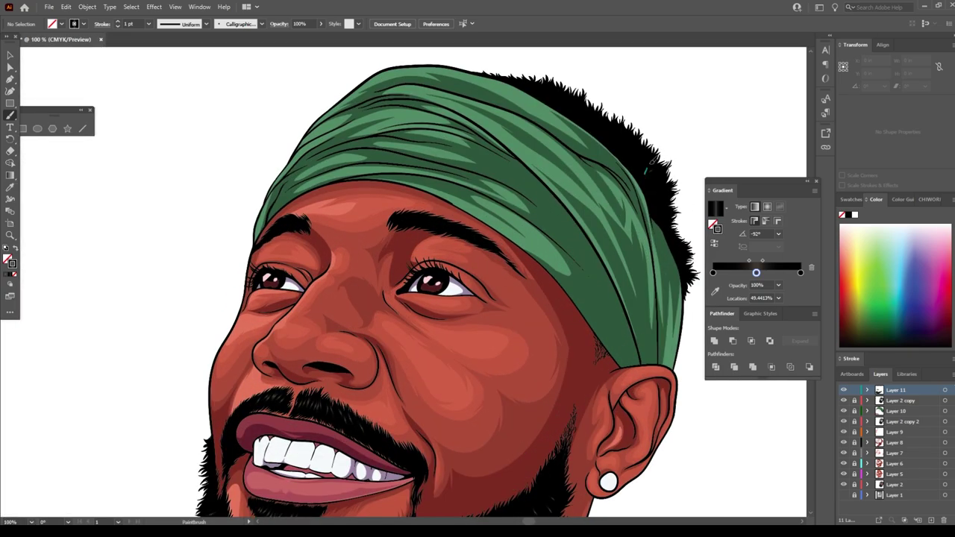